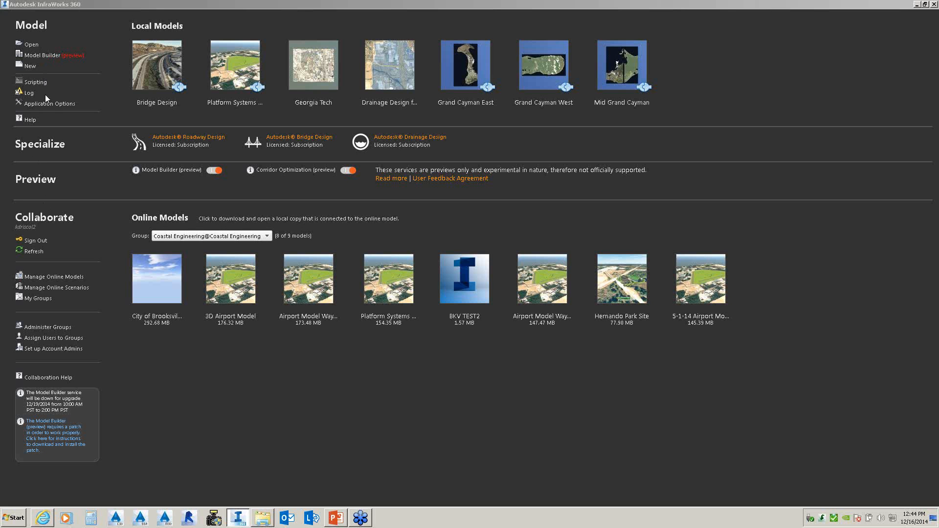
- Start Model Builder, search for the Atlanta street address on Buford, and zoom the map out
left_click(53, 57)
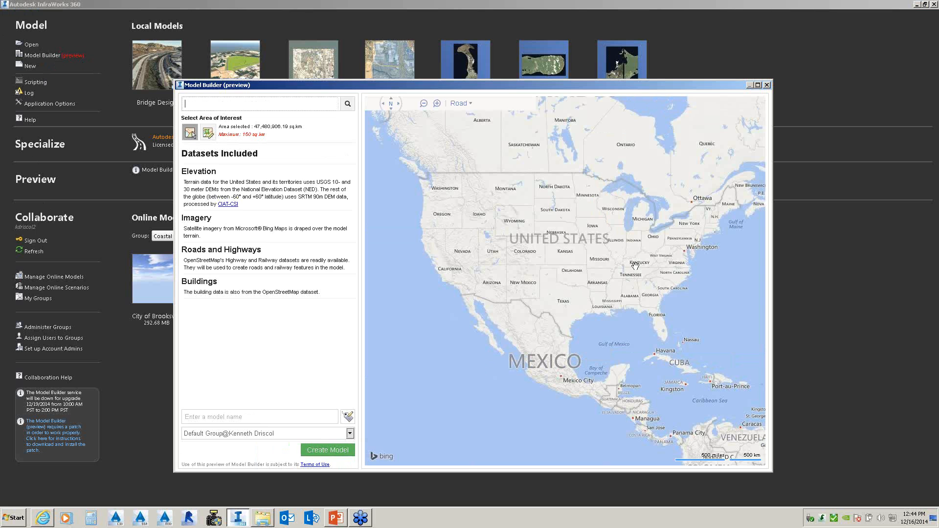
left_click(252, 107)
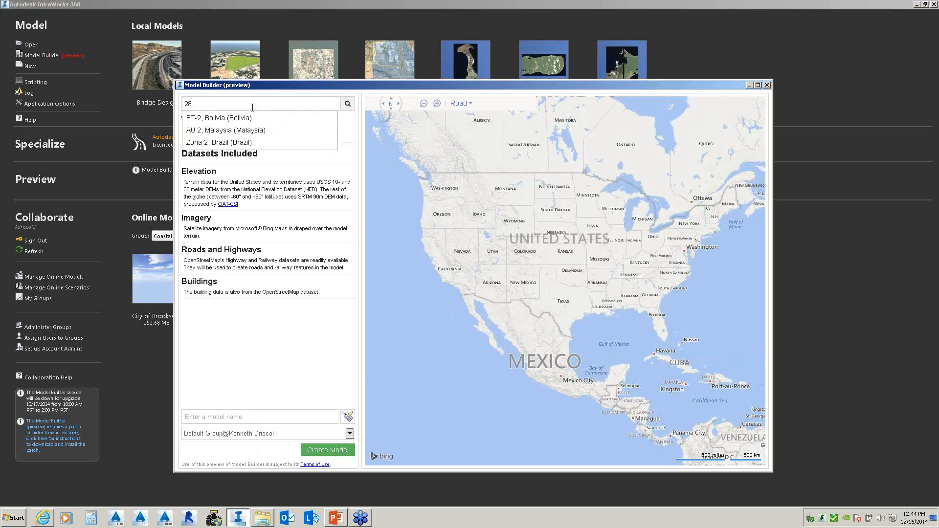
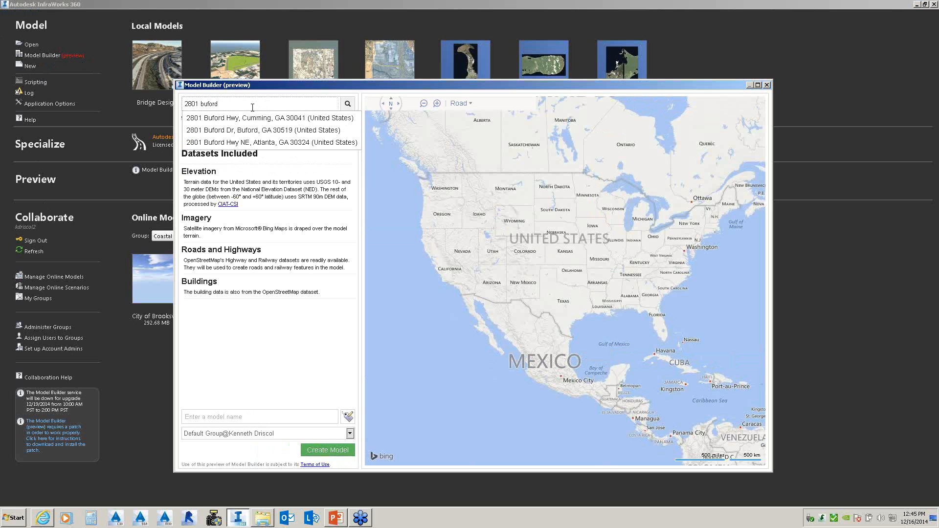
left_click(238, 143)
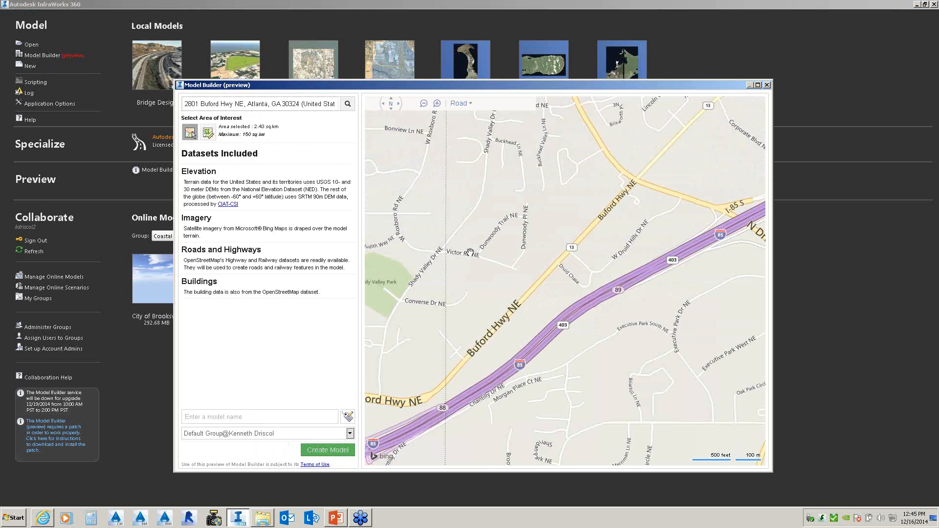
scroll(470, 252, "down", 3)
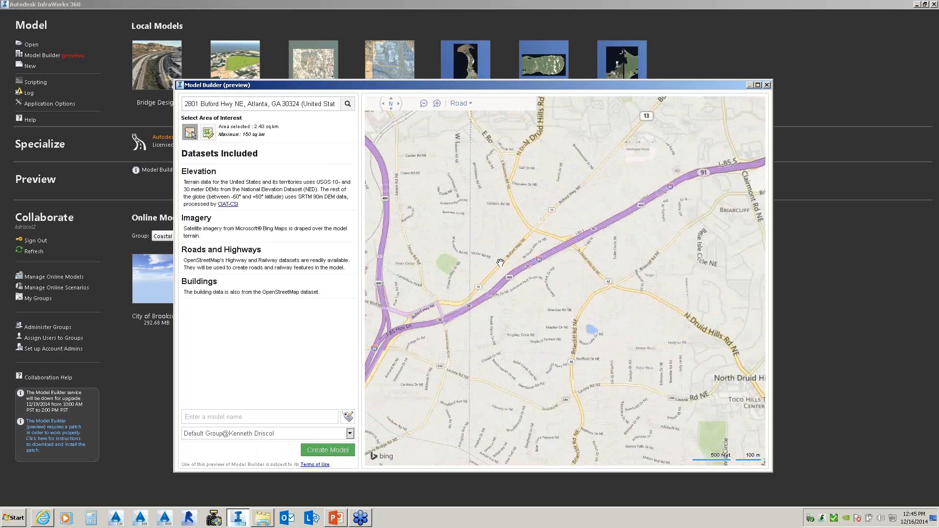
mouse_move(470, 104)
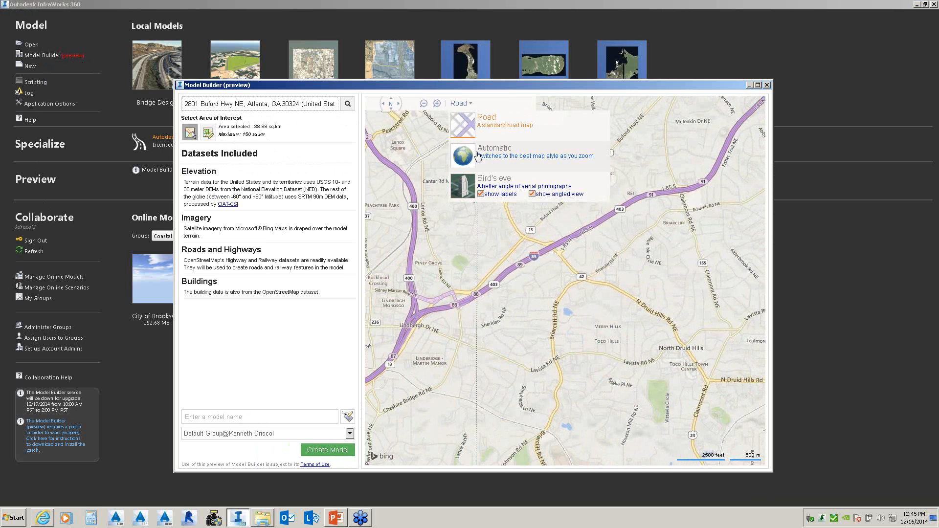
- Switch the map to Bird's eye imagery and drag a rectangular area of interest
left_click(463, 186)
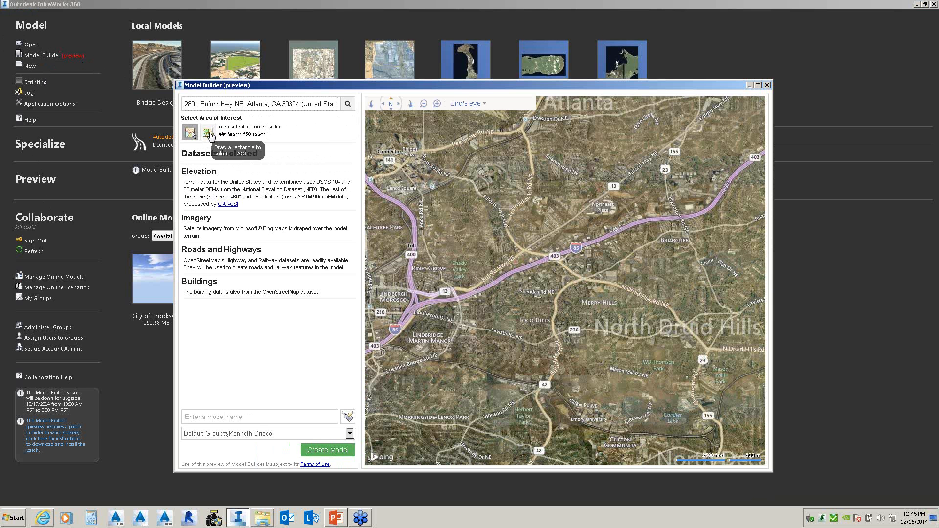
left_click(208, 132)
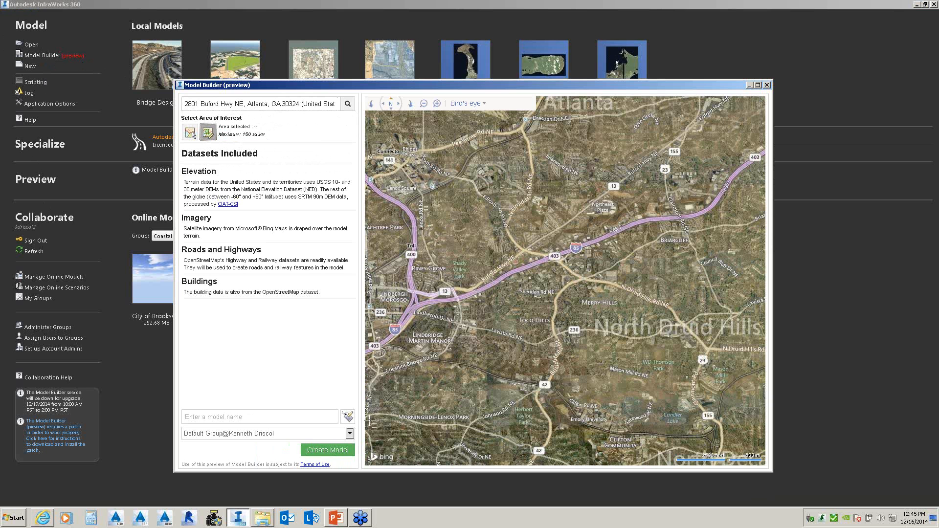
mouse_move(373, 422)
left_mouse_down()
mouse_move(514, 274)
mouse_move(695, 137)
mouse_move(687, 145)
mouse_move(754, 115)
left_mouse_up()
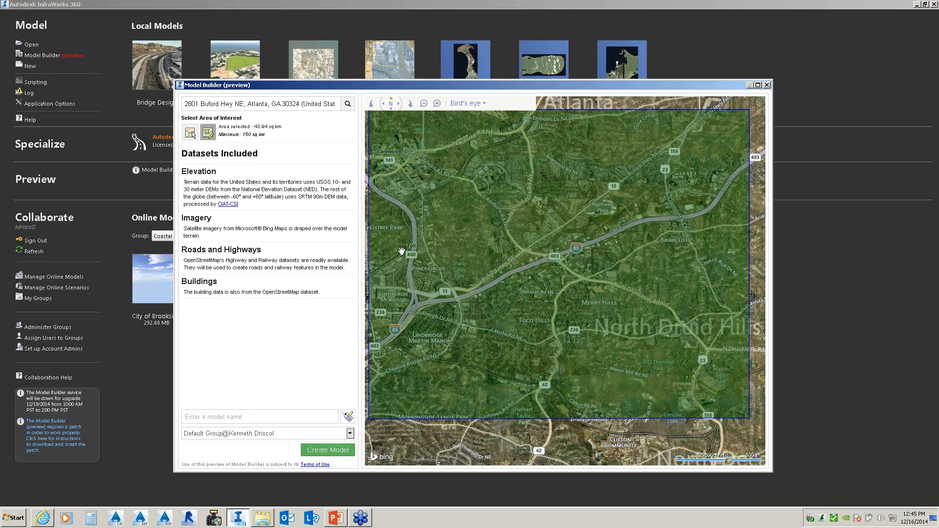
- Name the model 'Buford', submit it with Create Model, and dismiss the confirmation
left_click(235, 417)
type("Buford")
left_click(331, 450)
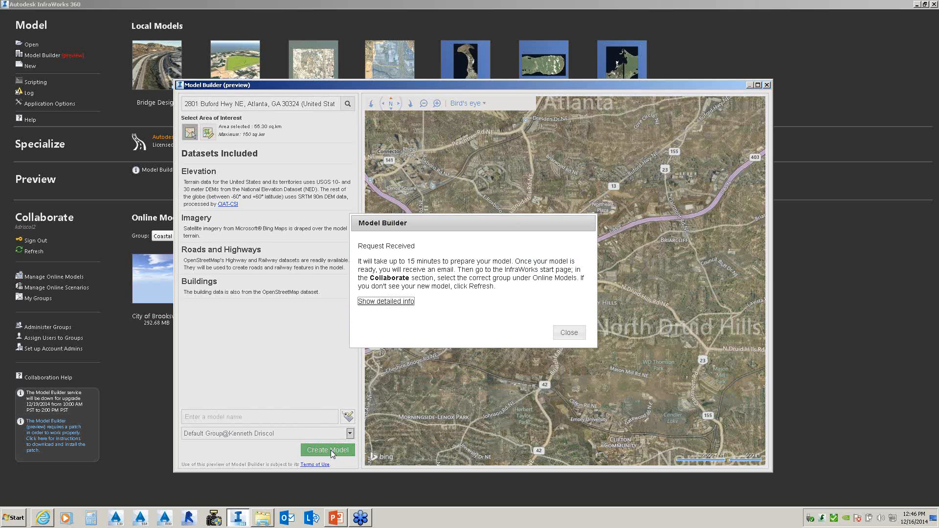
left_click(569, 333)
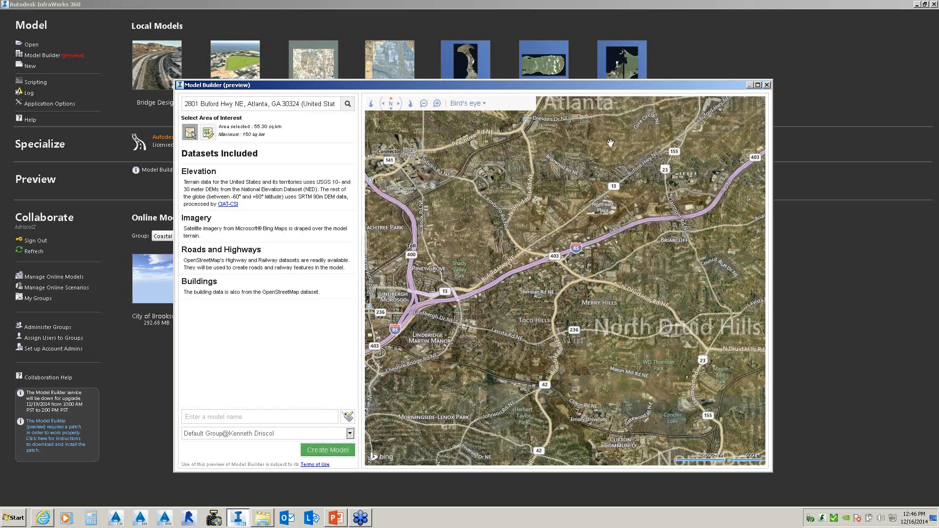
- Leave Model Builder and load the Bridge Design model from Local Models
left_click(766, 85)
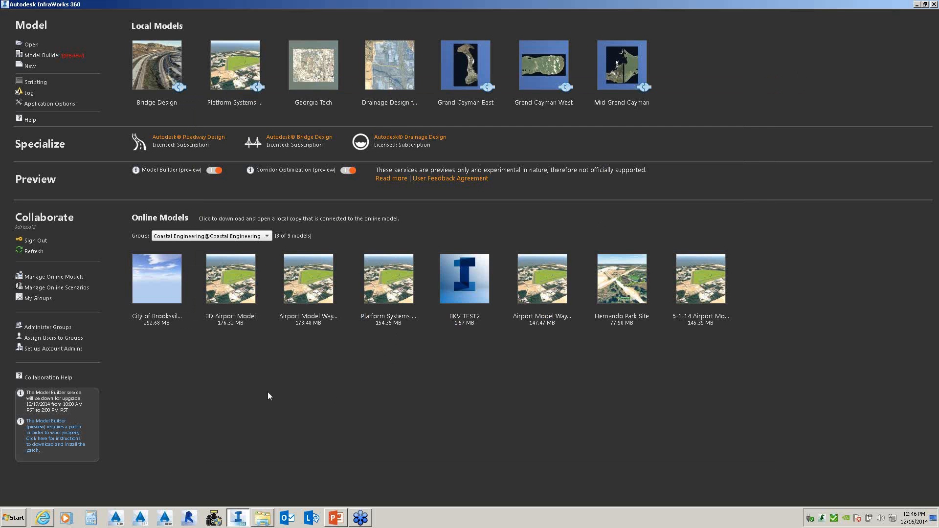
left_click(158, 83)
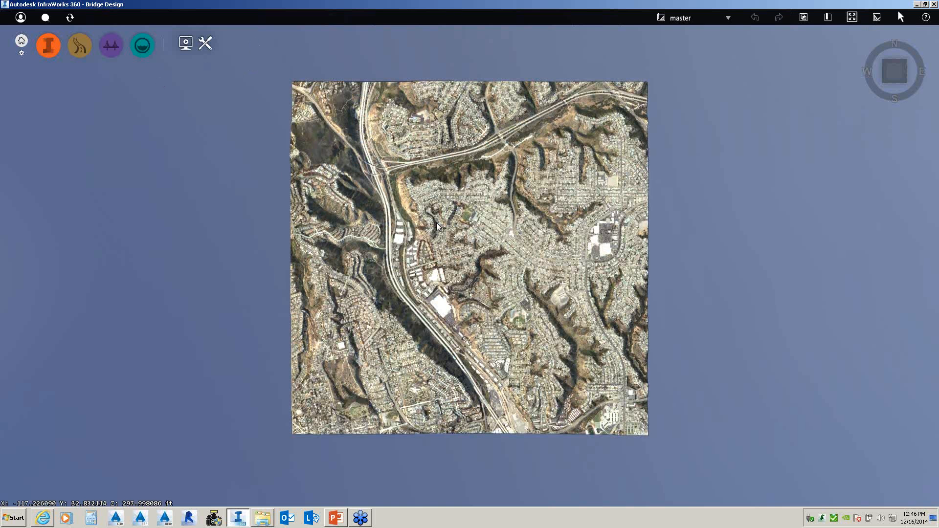
- Zoom into a tilted perspective of the highway terrain and expand the Build, manage, analyze tools
scroll(436, 224, "up", 1)
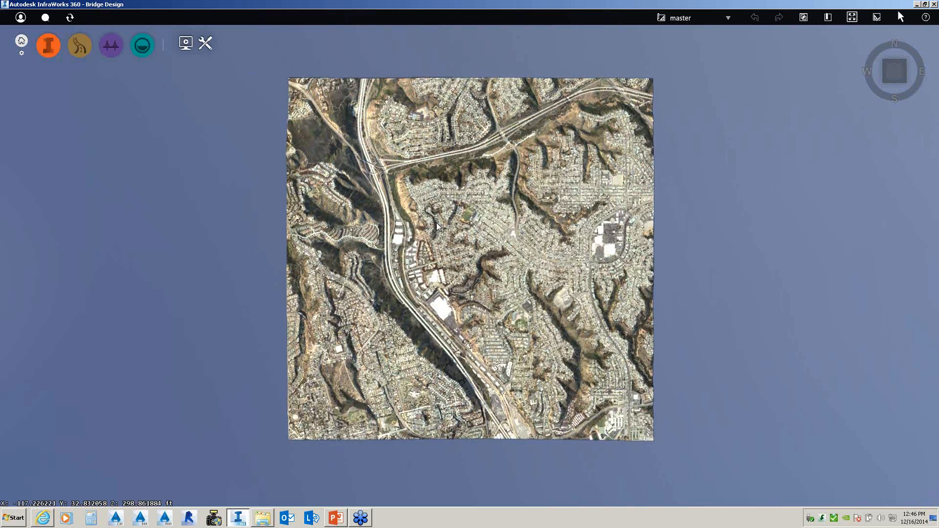
scroll(437, 222, "up", 3)
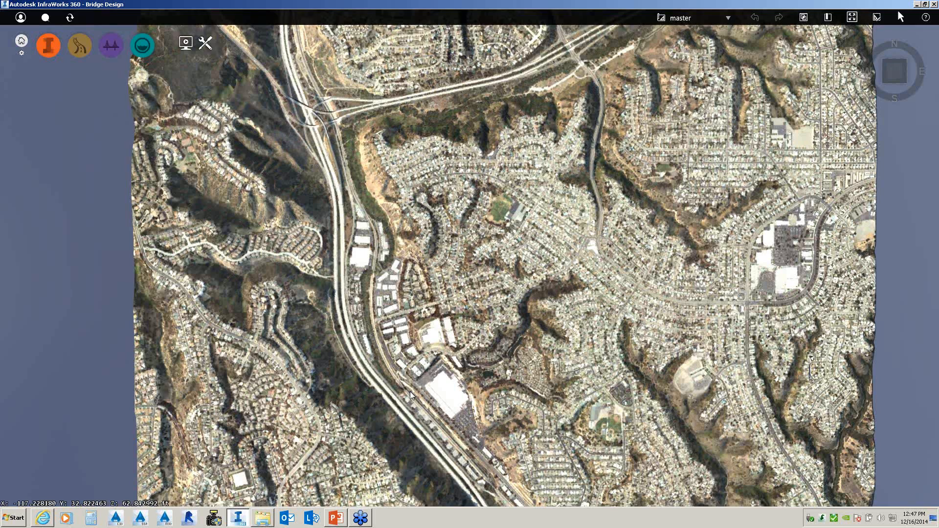
mouse_move(412, 372)
left_mouse_down()
mouse_move(446, 373)
mouse_move(443, 325)
mouse_move(420, 385)
mouse_move(477, 385)
mouse_move(456, 358)
mouse_move(407, 379)
left_mouse_up()
scroll(441, 323, "up", 2)
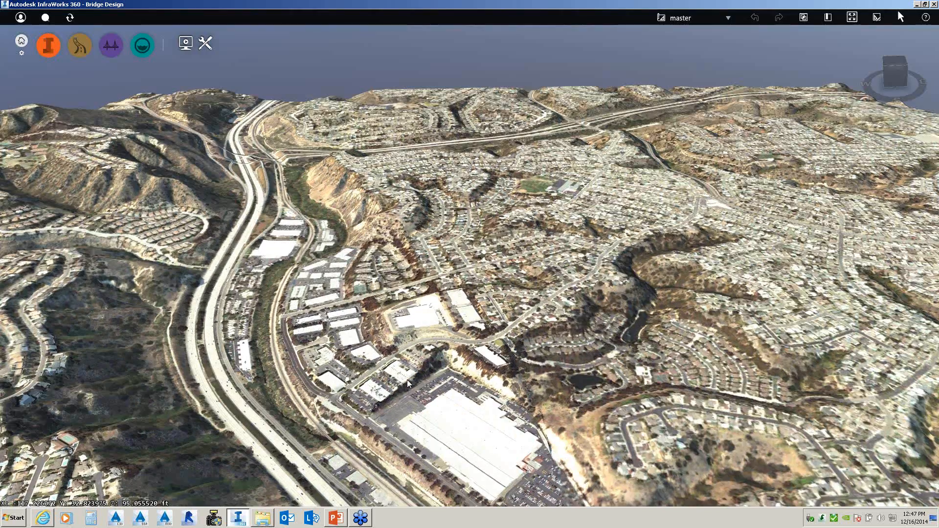
scroll(338, 386, "up", 2)
left_click_drag(337, 386, 351, 366)
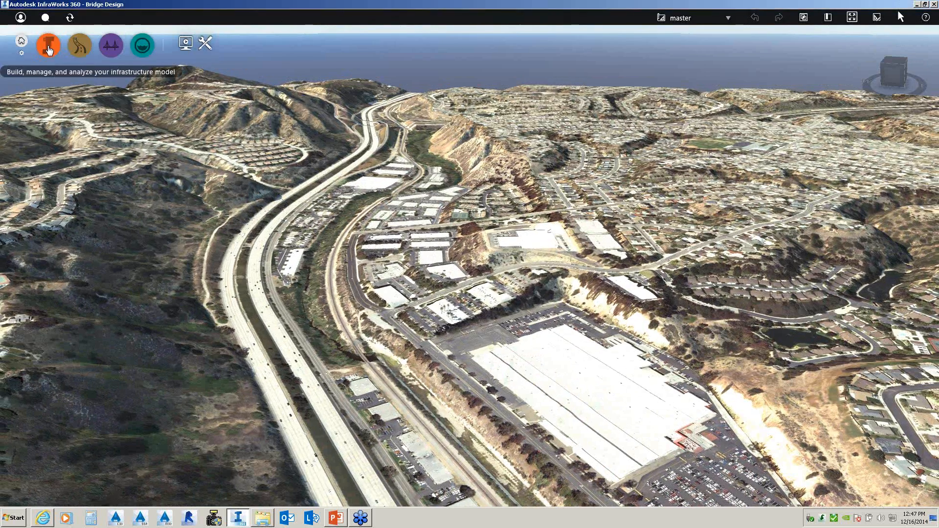
mouse_move(49, 50)
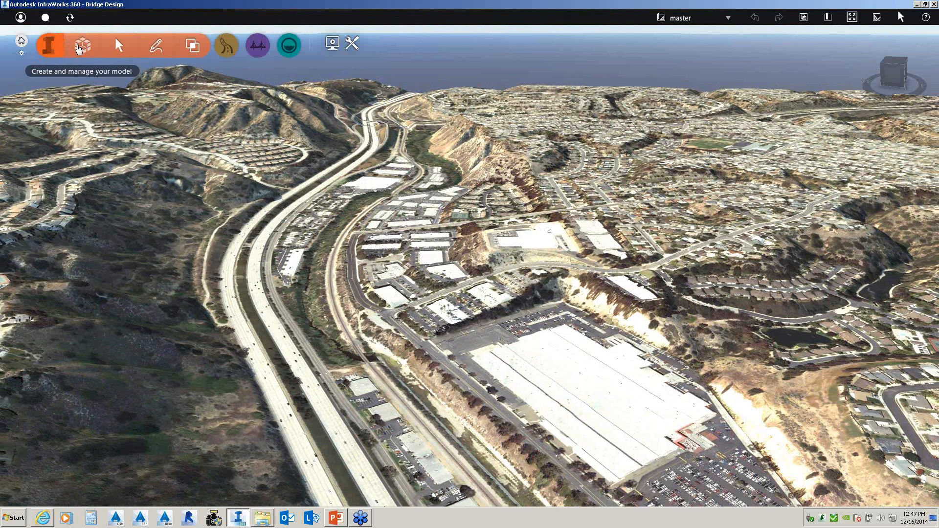
mouse_move(78, 47)
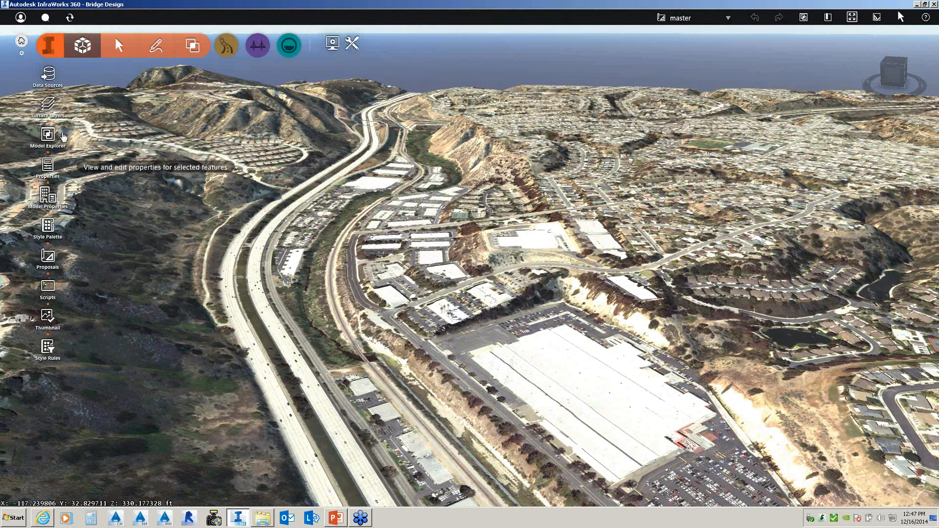
- Show the Data Sources list and check the New data source types without adding any
left_click(48, 75)
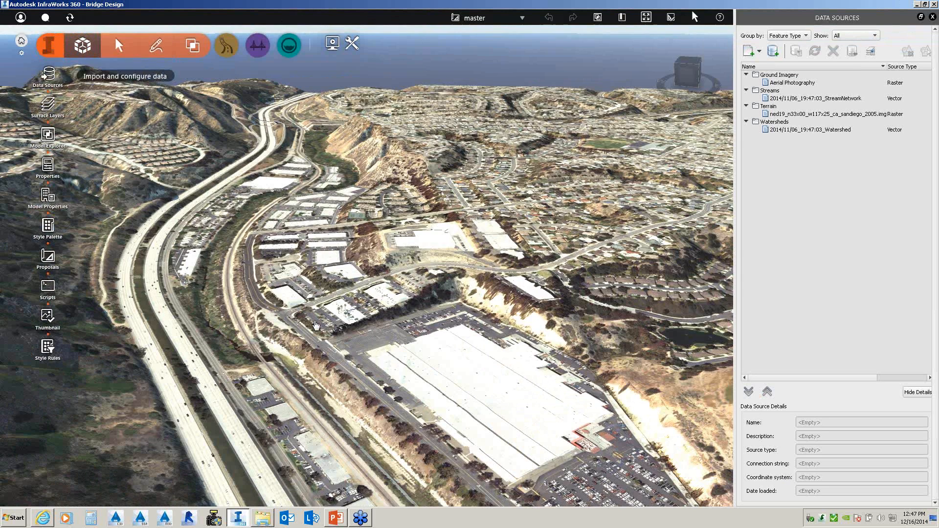
left_click(760, 51)
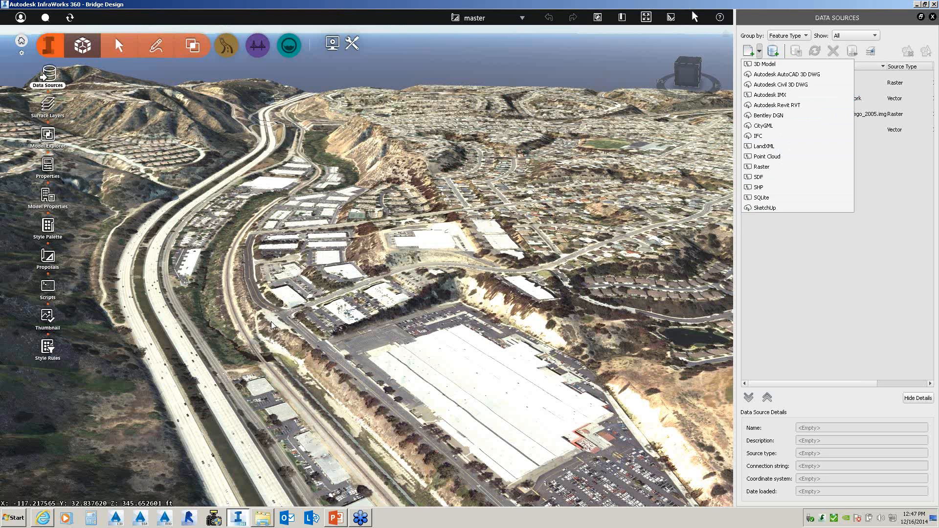
left_click(284, 320)
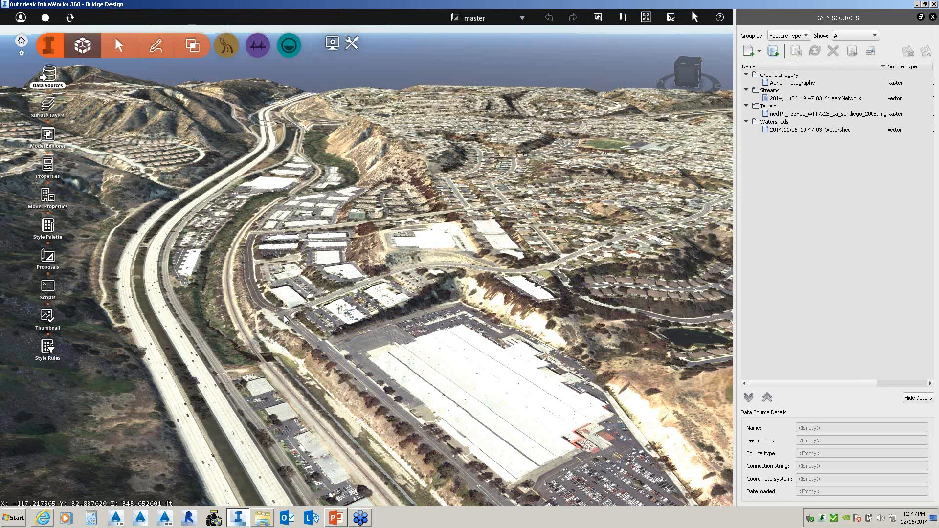
middle_click_drag(284, 315, 393, 312)
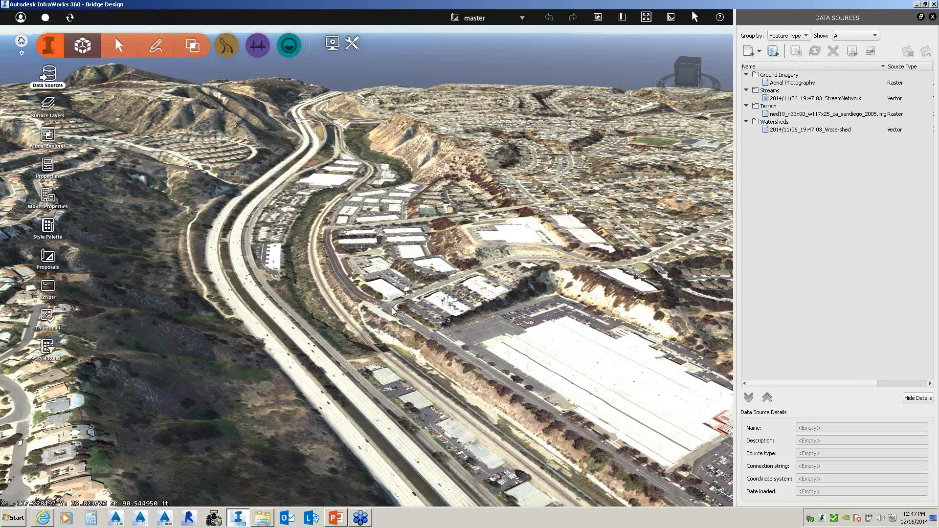
scroll(393, 311, "up", 2)
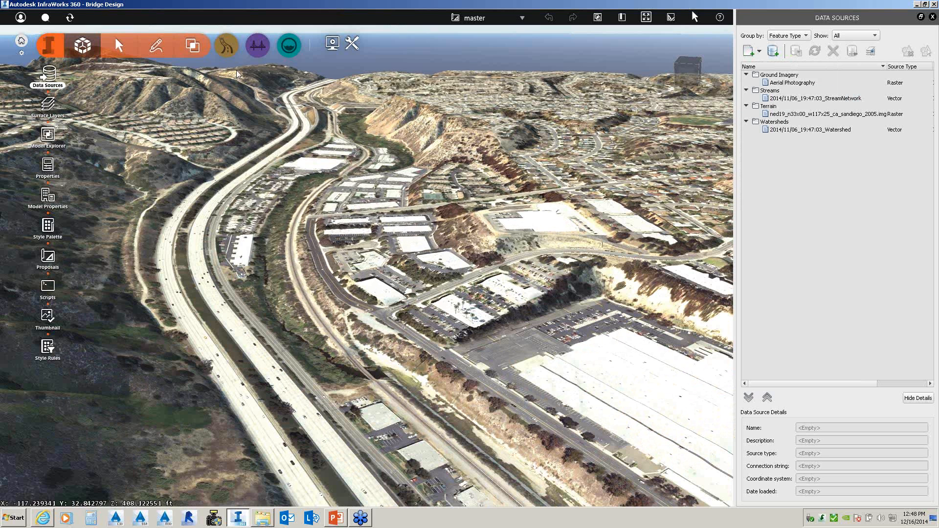
- Pick a Local Roads street style from the roadway design tools
left_click(227, 46)
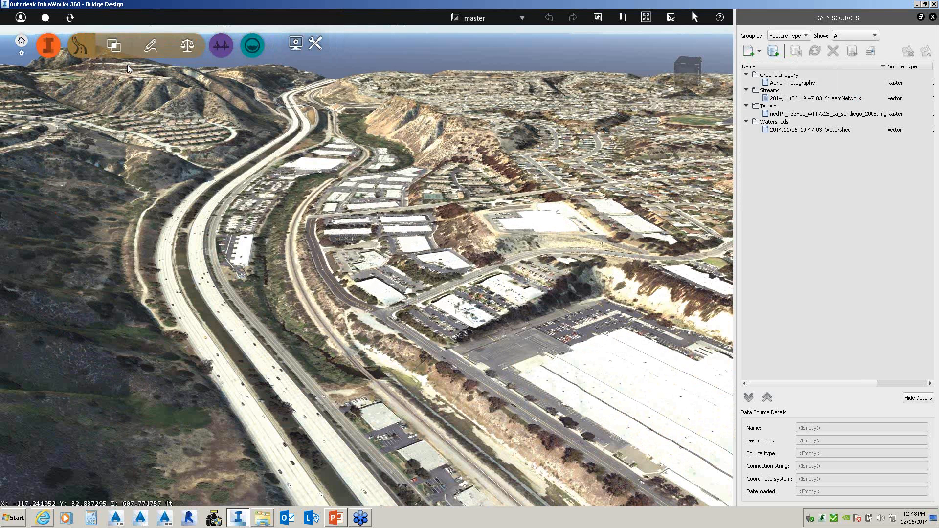
left_click(148, 49)
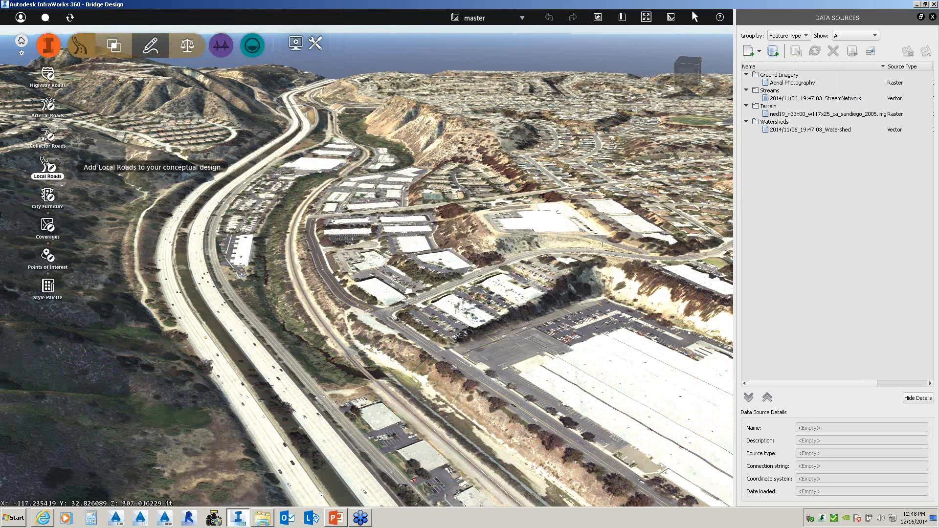
left_click(49, 166)
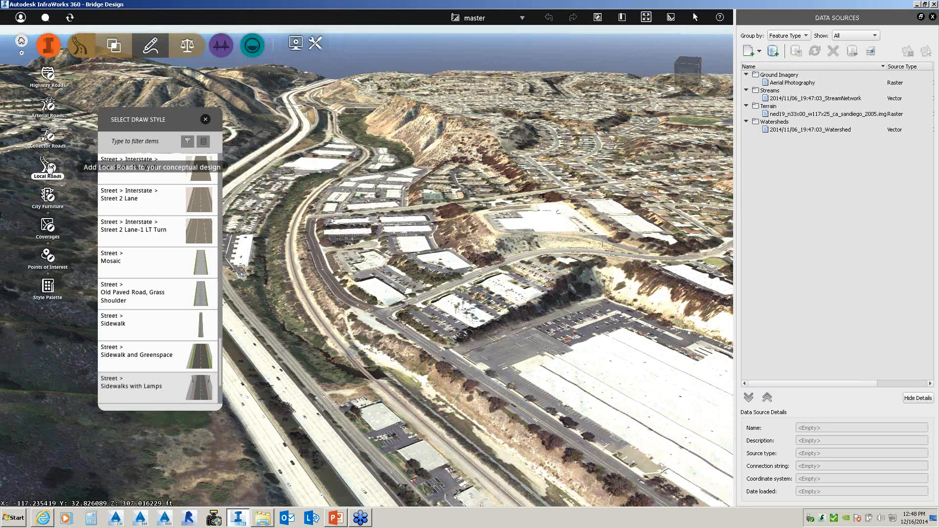
left_click(195, 389)
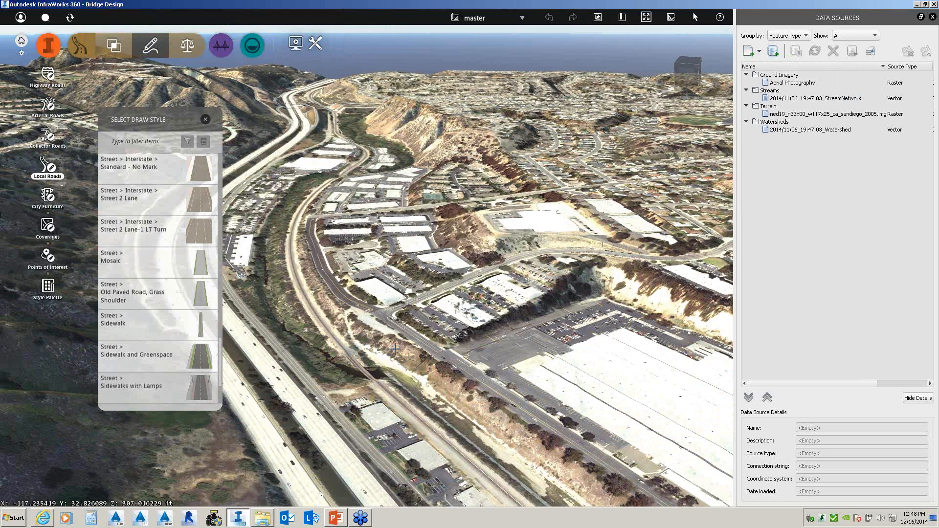
- Sketch the road at 20 mph from beside the freeway across to the business park
middle_click_drag(395, 348, 541, 342)
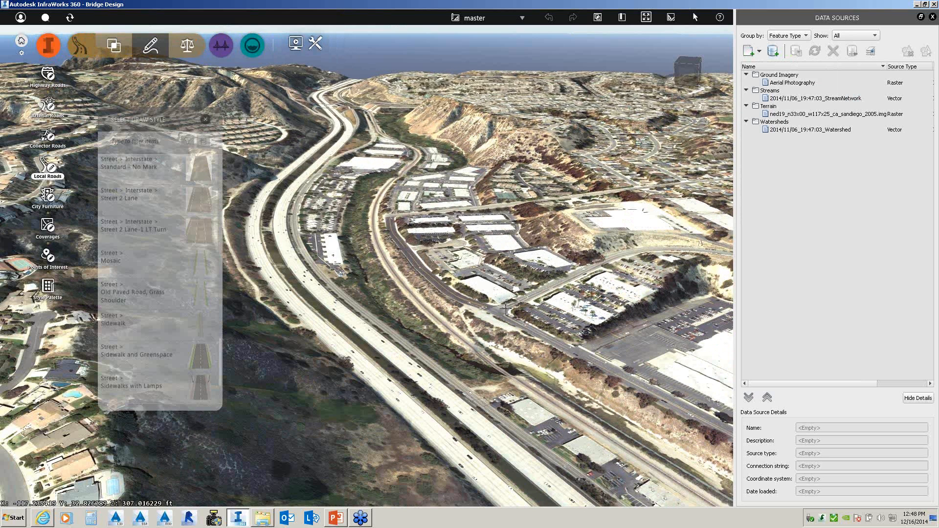
left_click(468, 328)
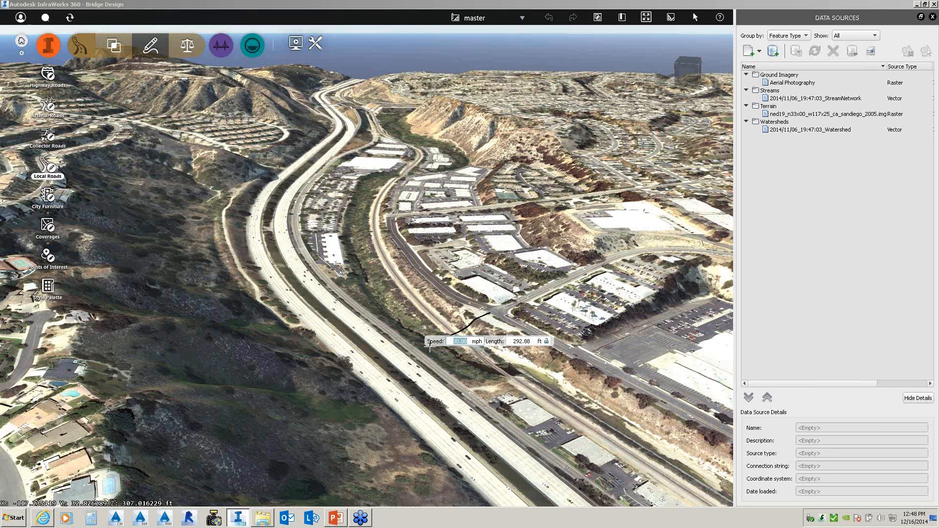
type("20")
key("Return")
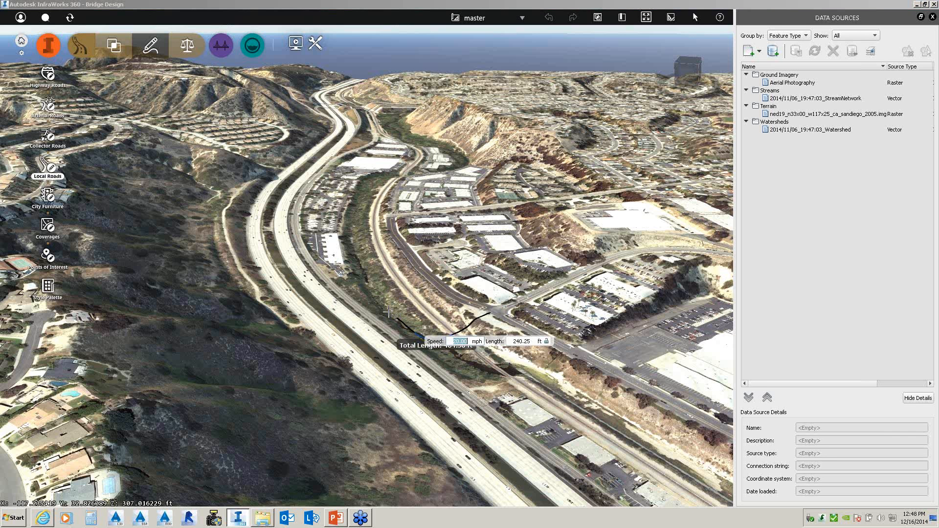
middle_click_drag(388, 312, 305, 289)
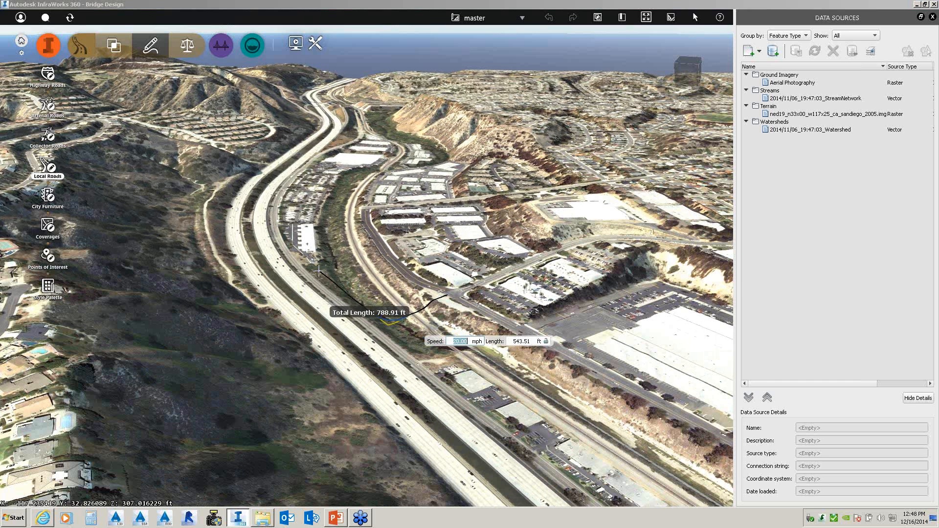
left_click(319, 270)
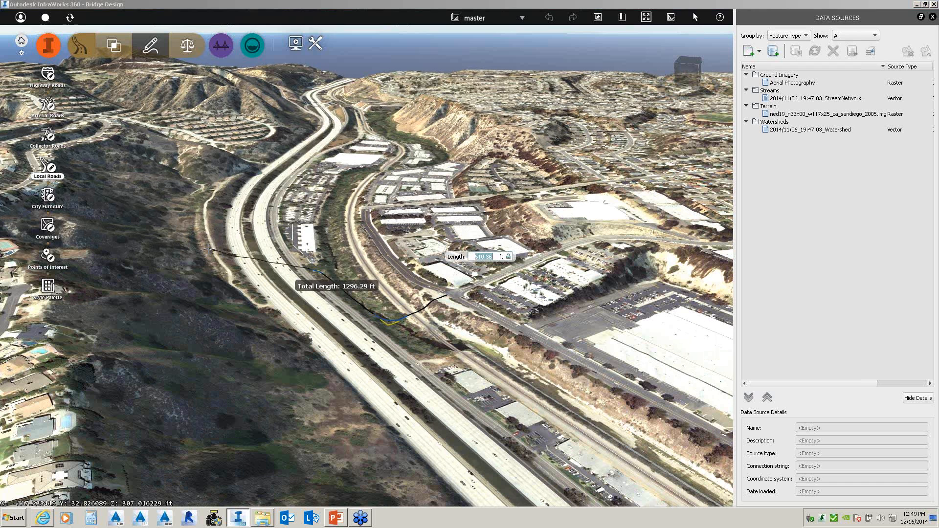
left_click(211, 250)
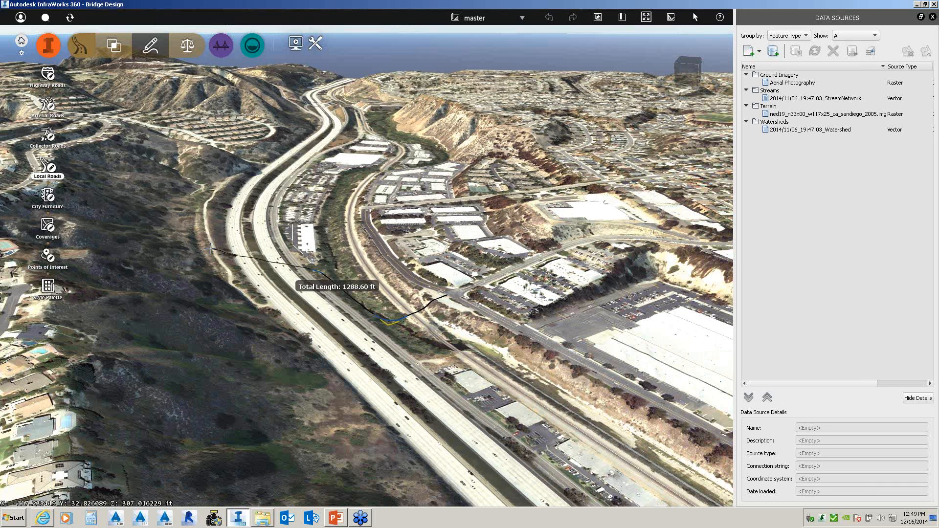
- Finish the road as Design Road 1, keeping geometry edit mode
double_click(211, 248)
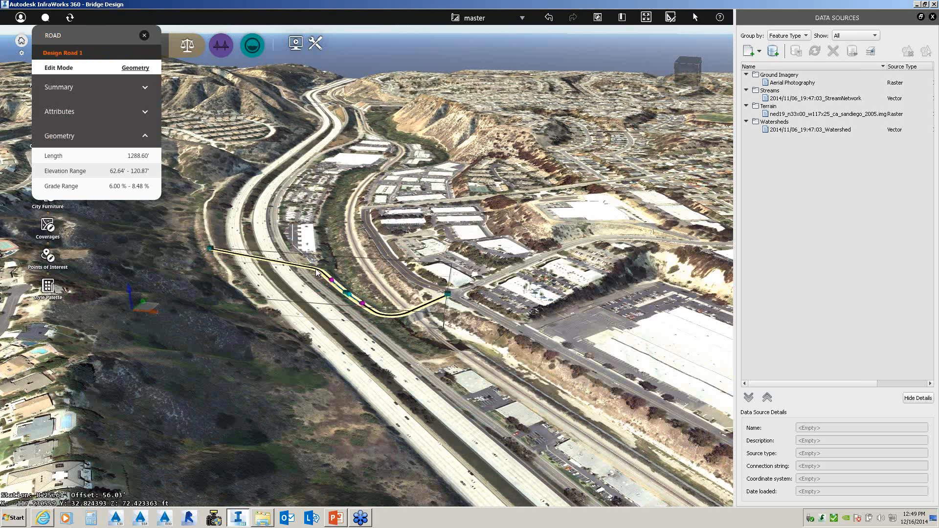
scroll(317, 272, "up", 2)
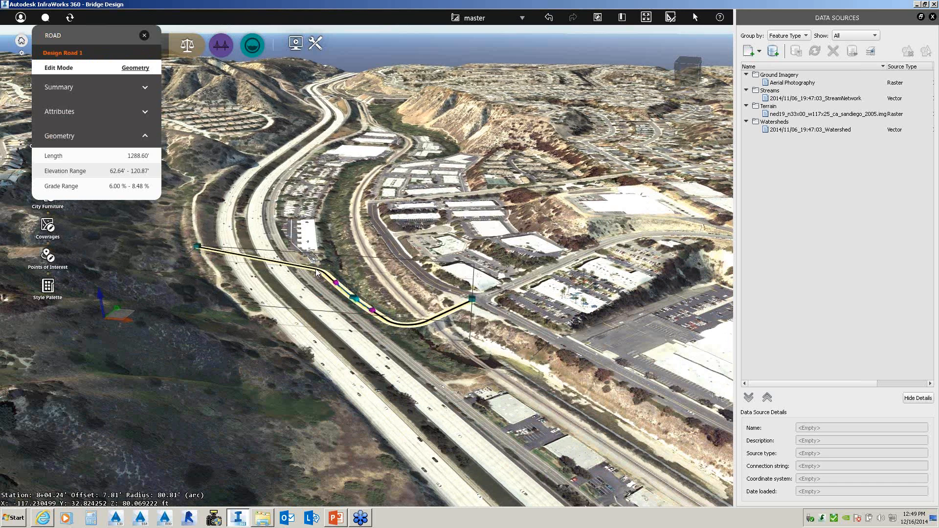
scroll(317, 273, "up", 1)
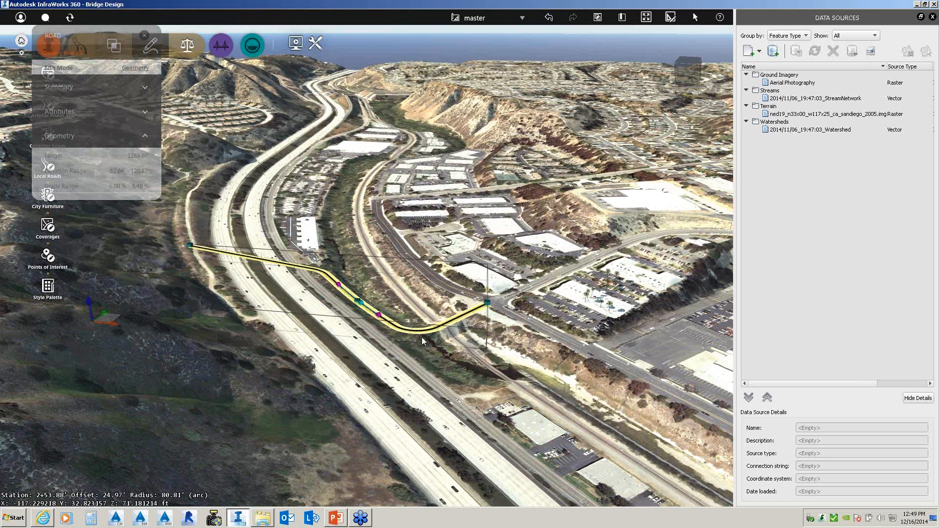
left_click(133, 69)
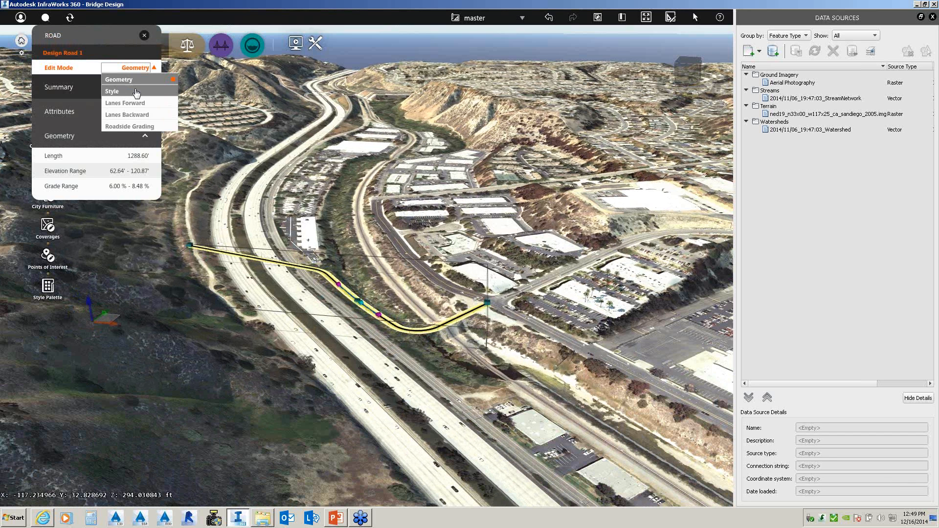
left_click(110, 55)
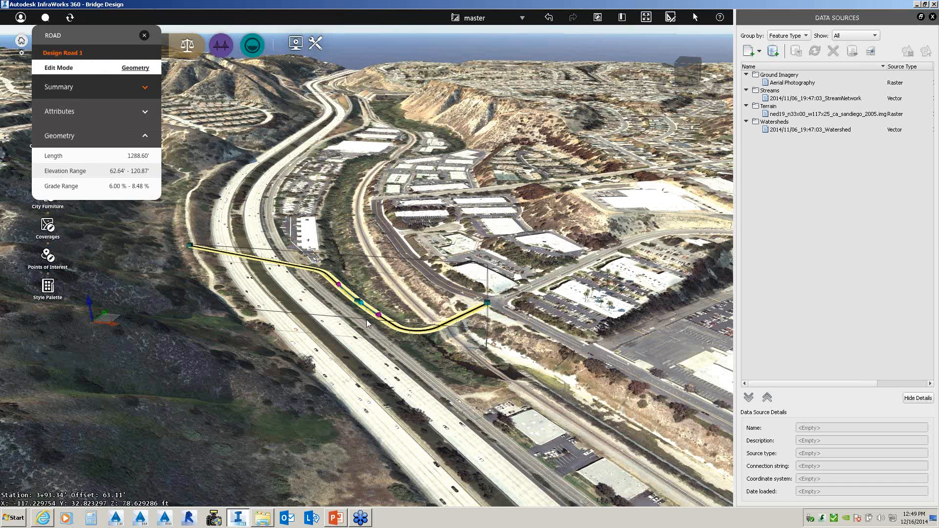
- Switch to the Analyze/Review road tools and close the ROAD properties panel
scroll(367, 322, "up", 2)
scroll(367, 323, "up", 1)
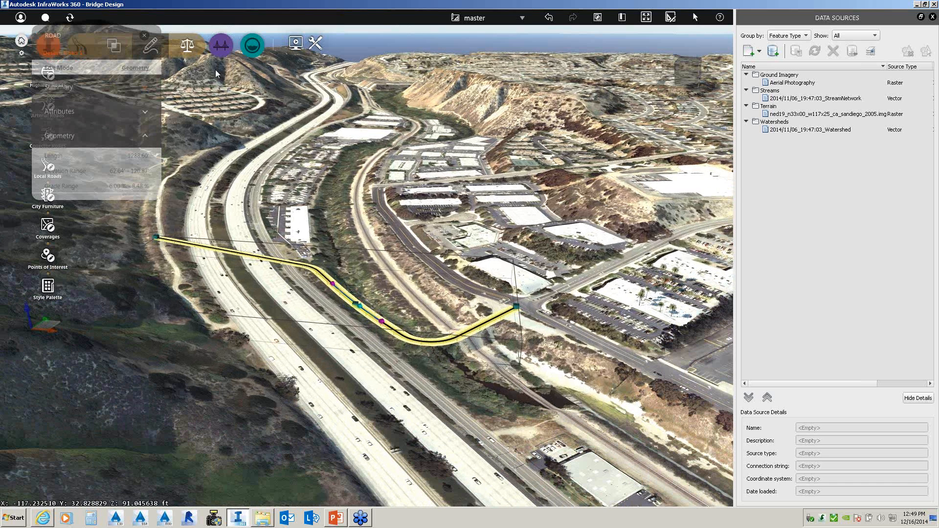
left_click(191, 50)
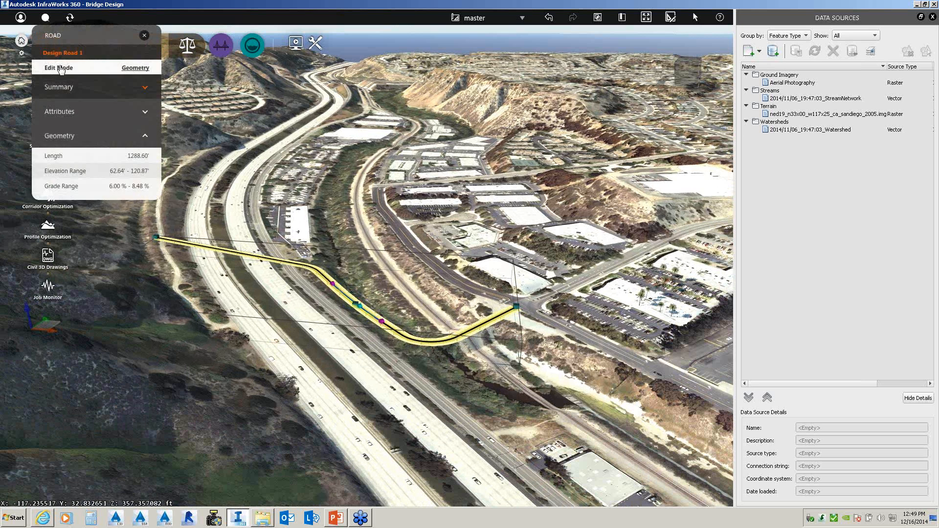
left_click(144, 37)
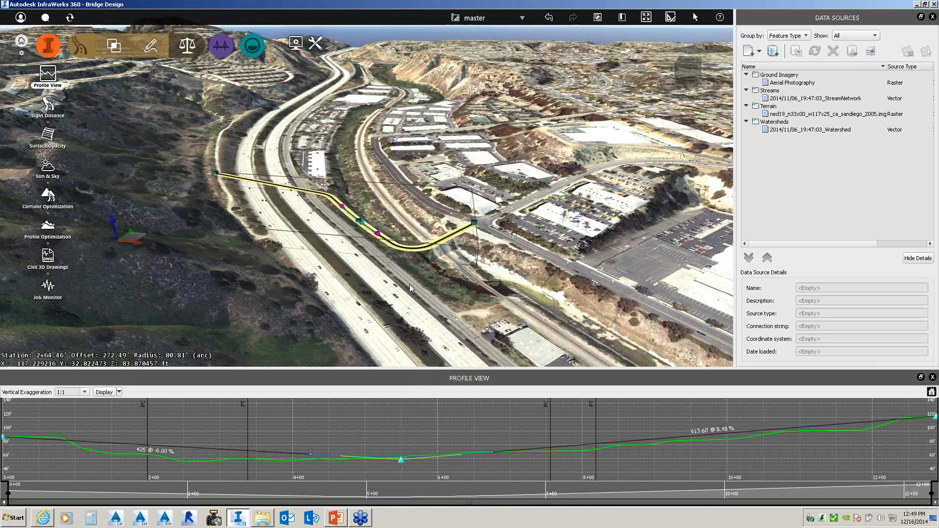
- Lift Design Road 1's low profile point to 4.66% and 0.54% grades, then view the raised road
mouse_move(409, 285)
left_mouse_down()
mouse_move(413, 272)
mouse_move(411, 281)
left_mouse_up()
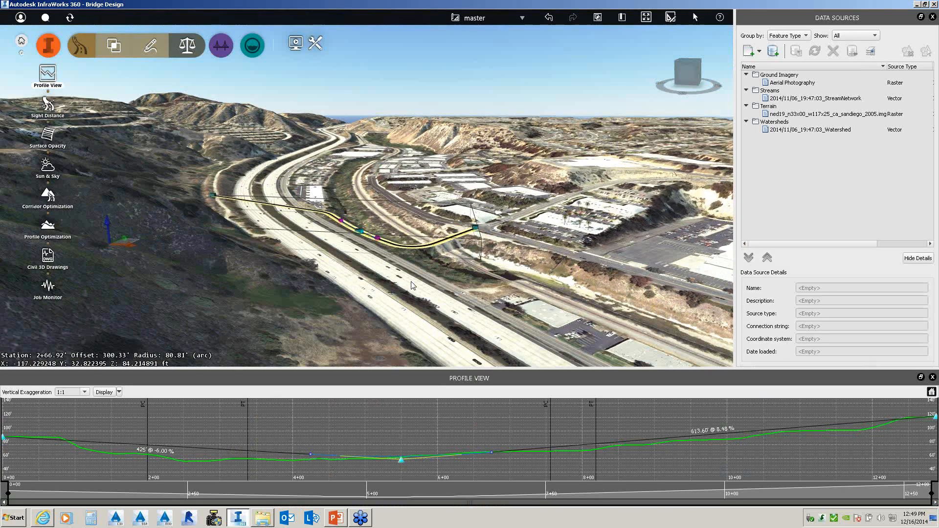
left_click(406, 458)
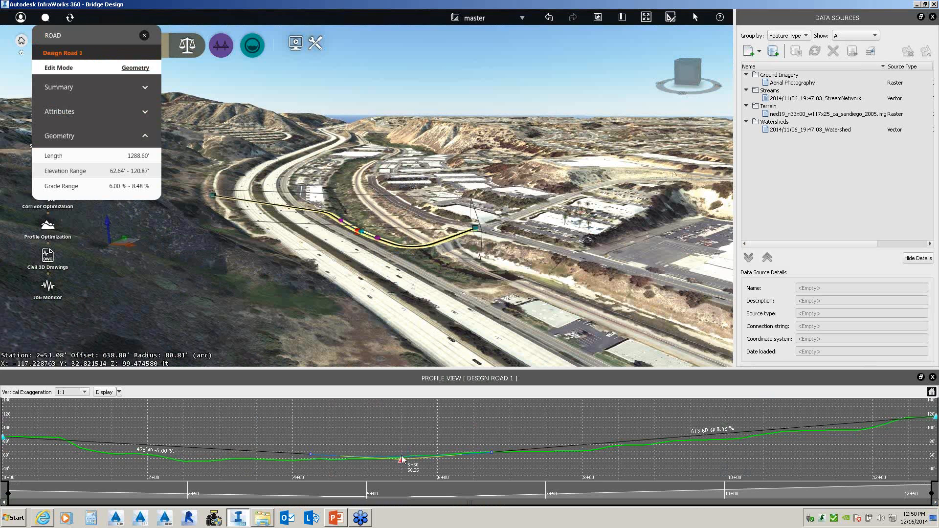
left_click_drag(402, 460, 401, 421)
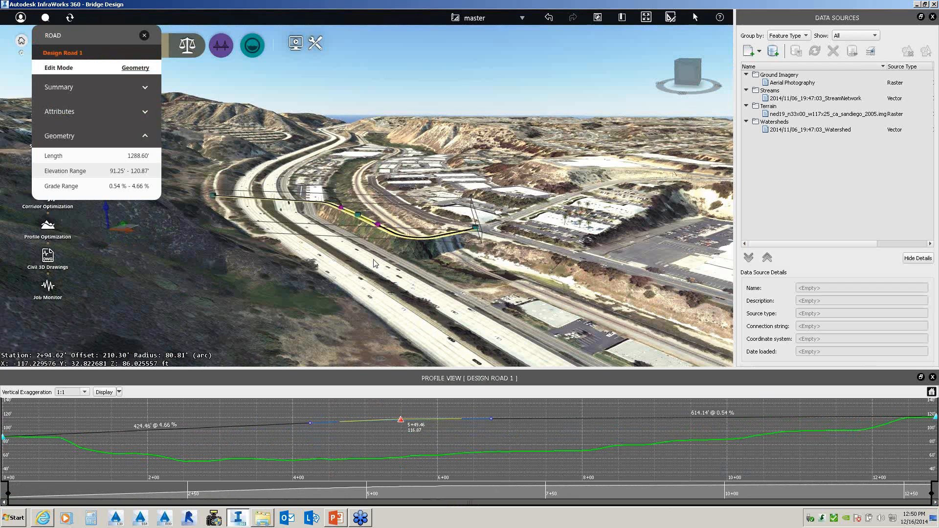
scroll(373, 252, "up", 2)
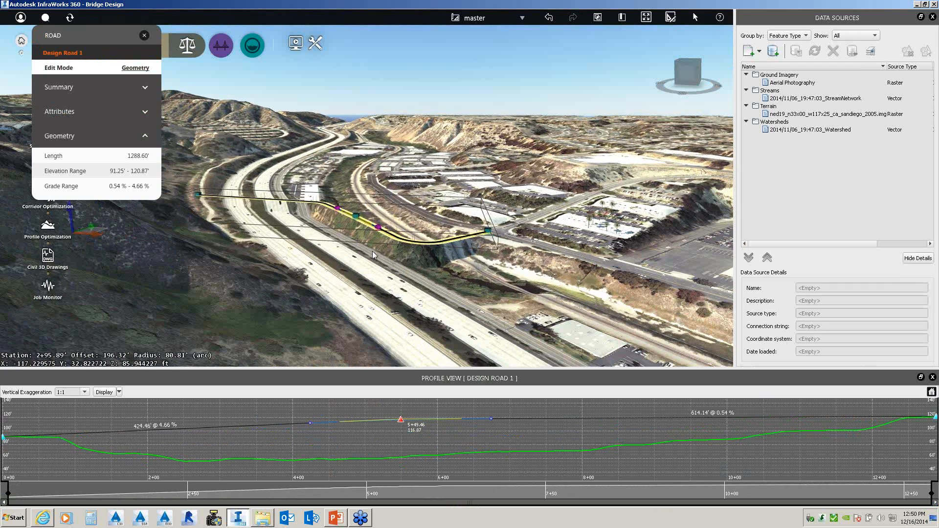
scroll(370, 257, "up", 3)
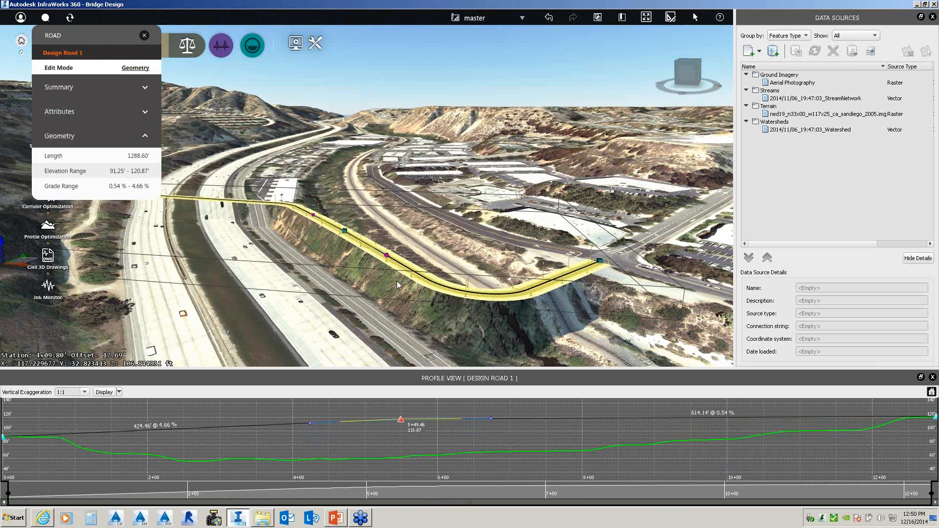
mouse_move(378, 280)
left_mouse_down()
mouse_move(347, 265)
mouse_move(353, 277)
mouse_move(393, 286)
left_mouse_up()
left_click_drag(478, 306, 402, 315)
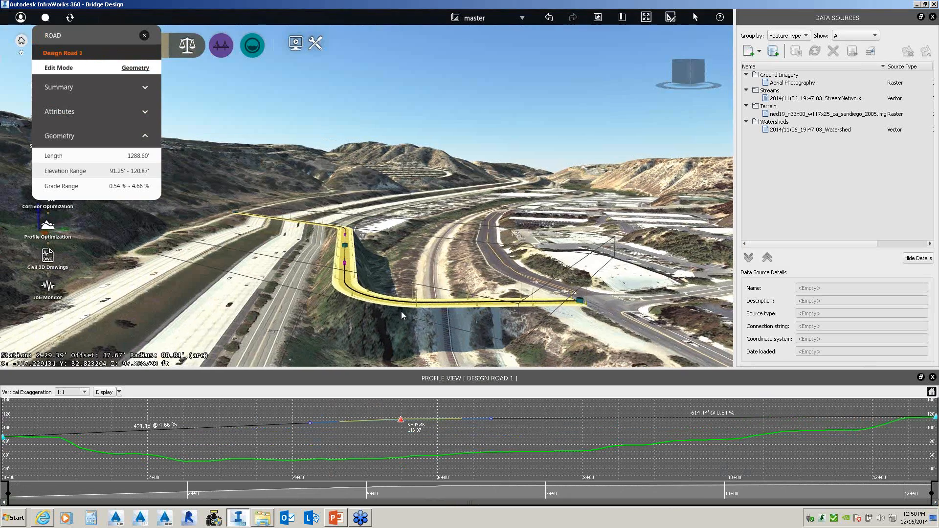
left_click_drag(445, 310, 444, 289)
- Add a bridge to Design Road 1 between start and end stations over the freeway
right_click(444, 314)
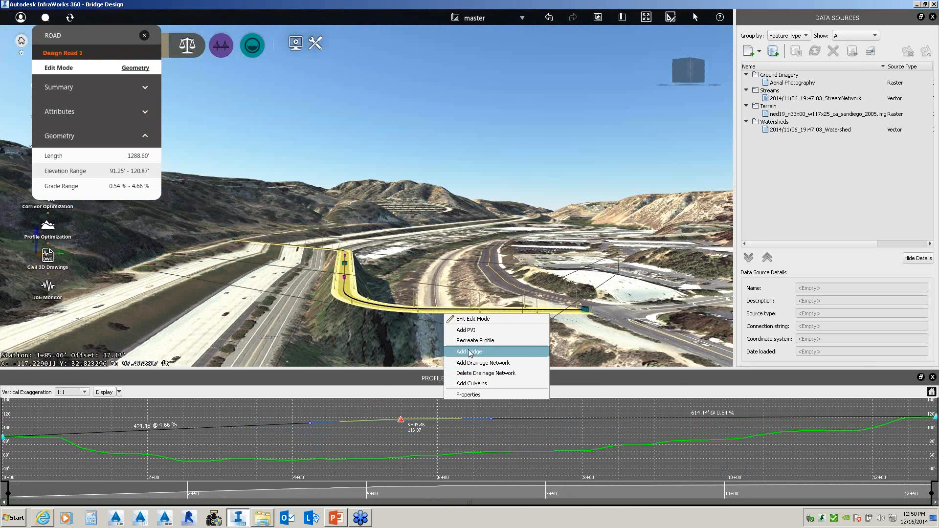
left_click(468, 351)
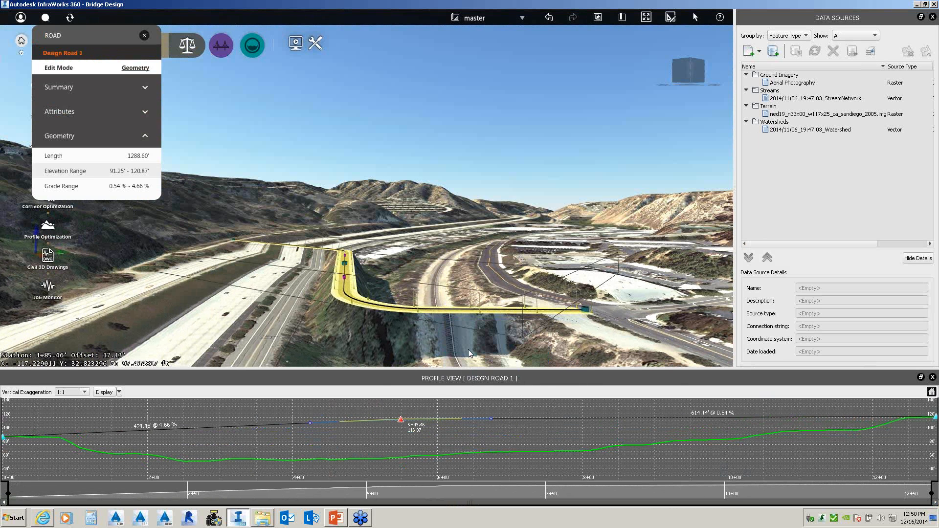
left_click(400, 310)
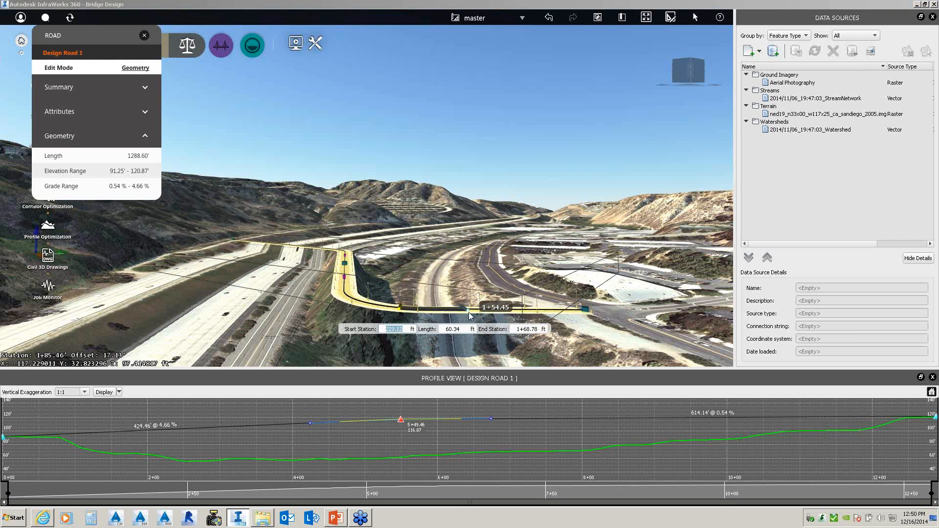
left_click(514, 309)
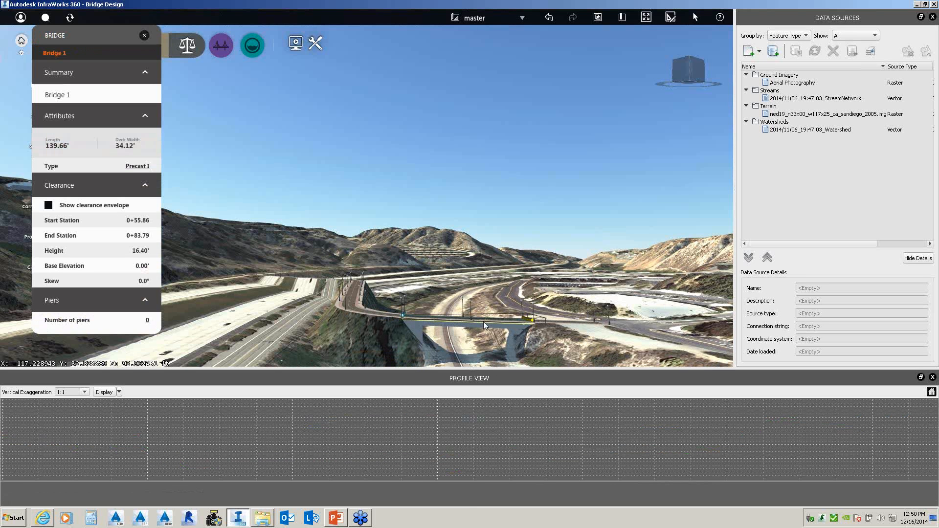
- Close the profile view and change Bridge 1's type to Steel Plate
left_click(933, 378)
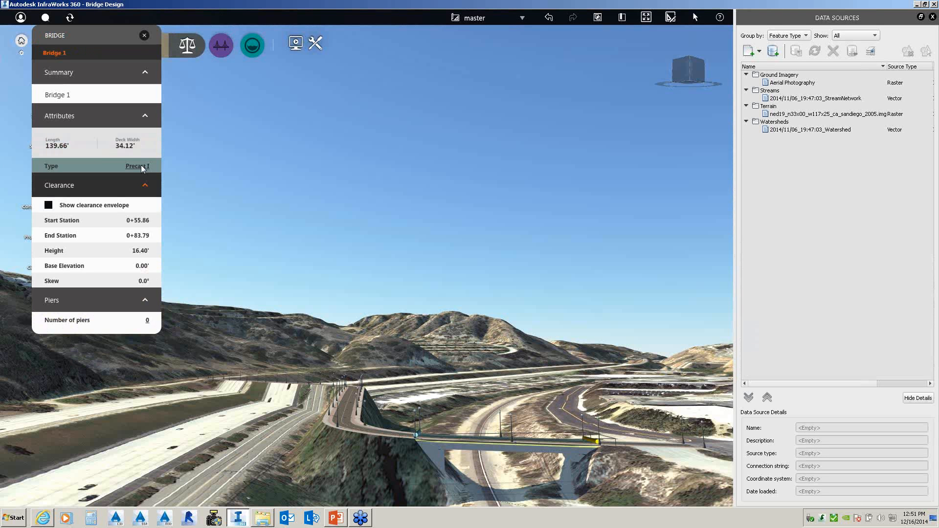
left_click(142, 167)
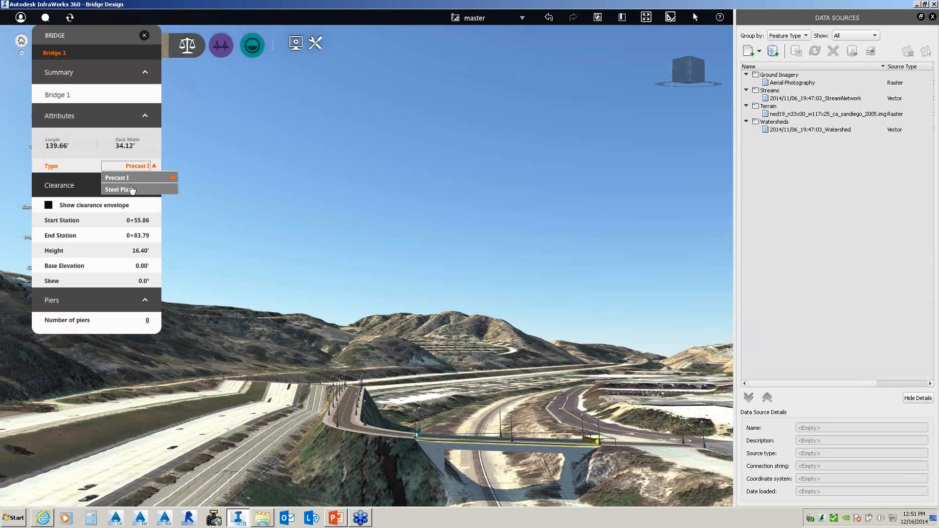
left_click(131, 188)
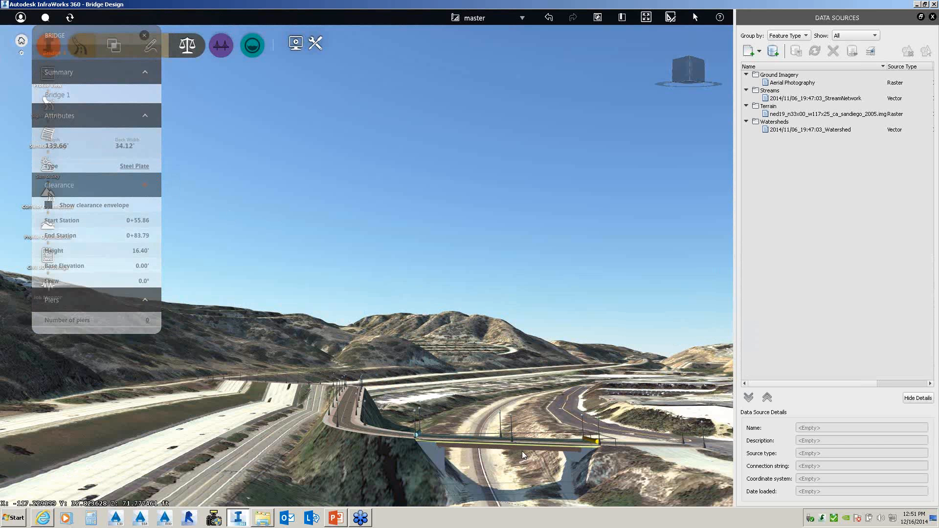
- Select Bridge 1 and show its Quantities: 172.55 cu.yd. concrete, 20.38 tons steel
middle_click_drag(521, 447, 480, 450)
left_click_drag(481, 450, 461, 450)
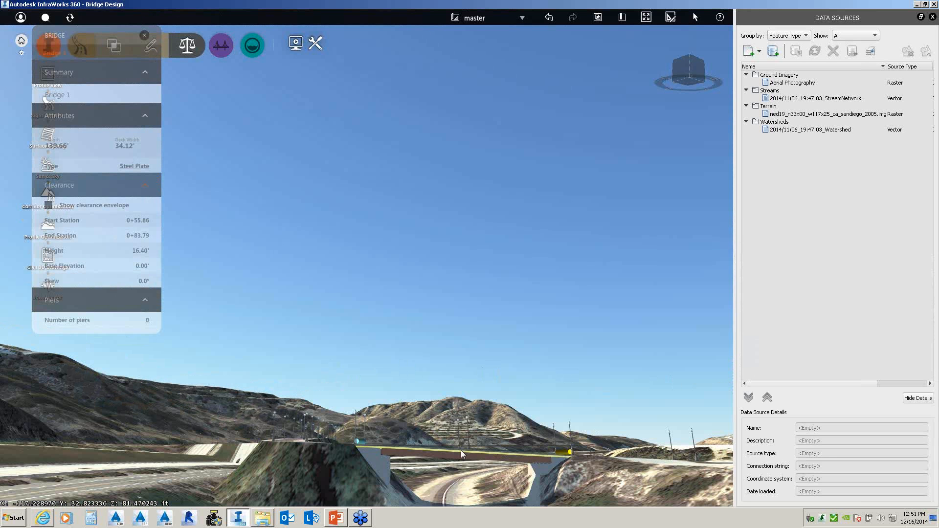
left_click(461, 450)
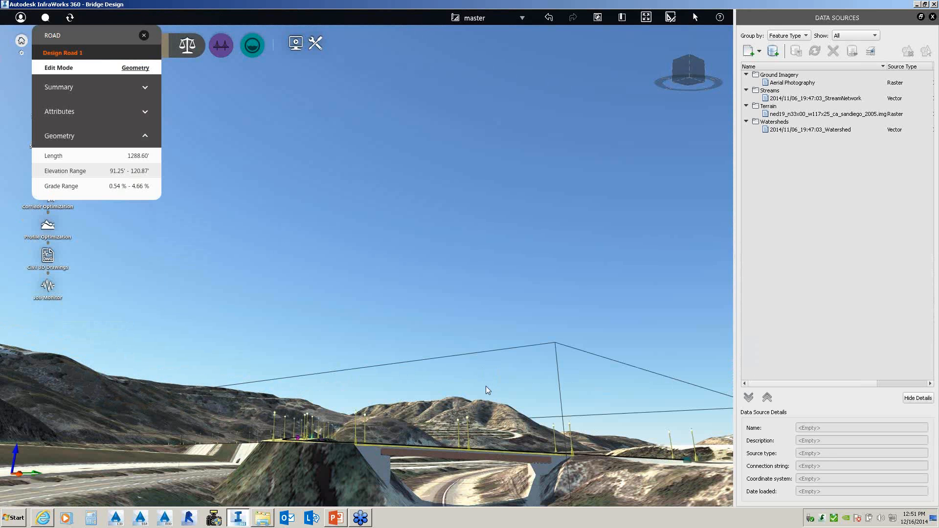
left_click_drag(486, 386, 474, 457)
left_click(474, 457)
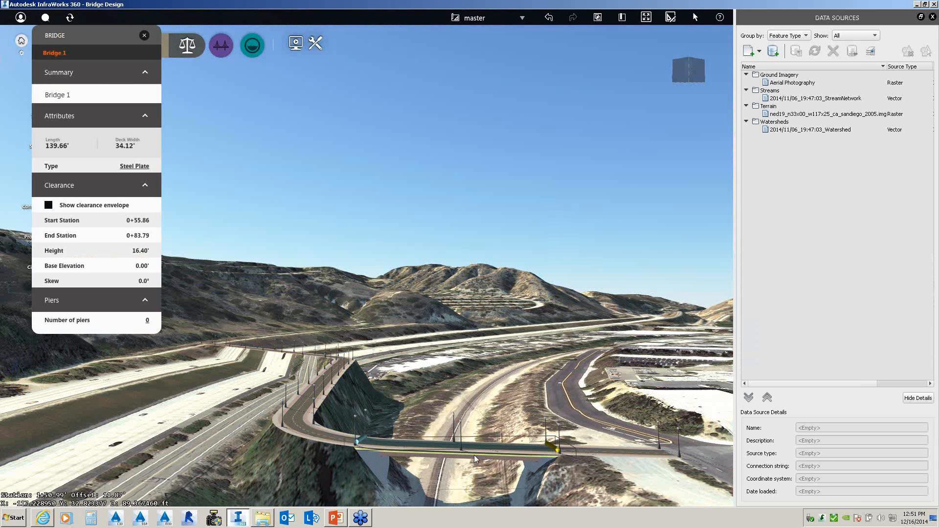
right_click(477, 456)
left_click(496, 473)
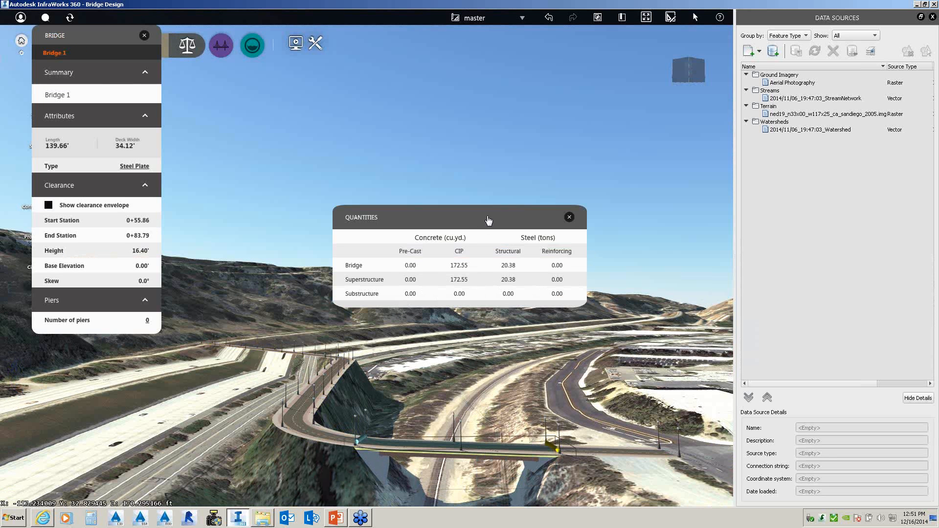
- Switch Bridge 1 to Precast I (116.52 cu.yd. precast, no steel) and display its clearance envelope
left_click_drag(490, 216, 522, 137)
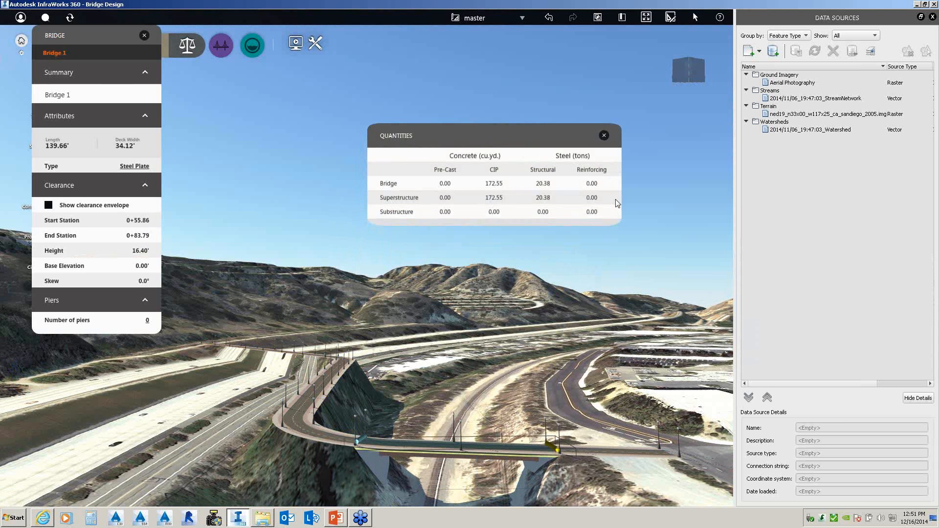
left_click(128, 166)
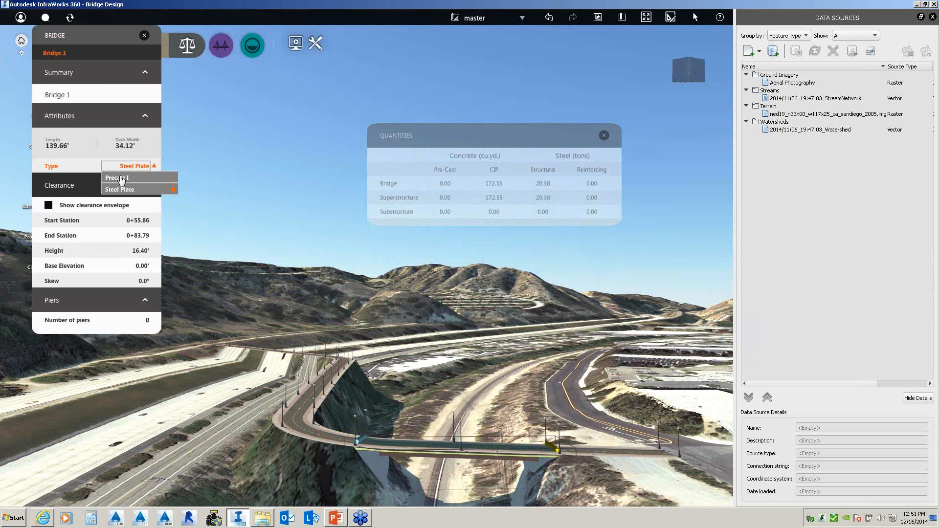
left_click(121, 178)
left_click(121, 178)
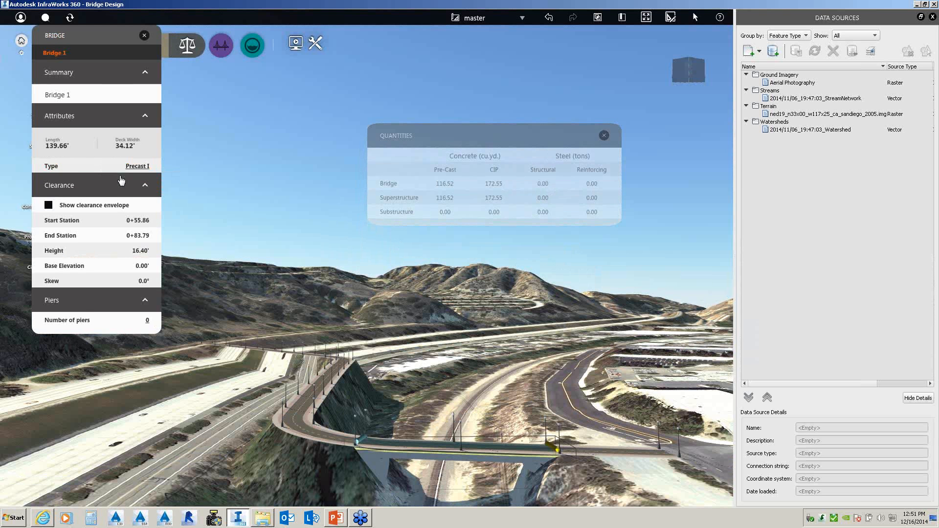
left_click(330, 273)
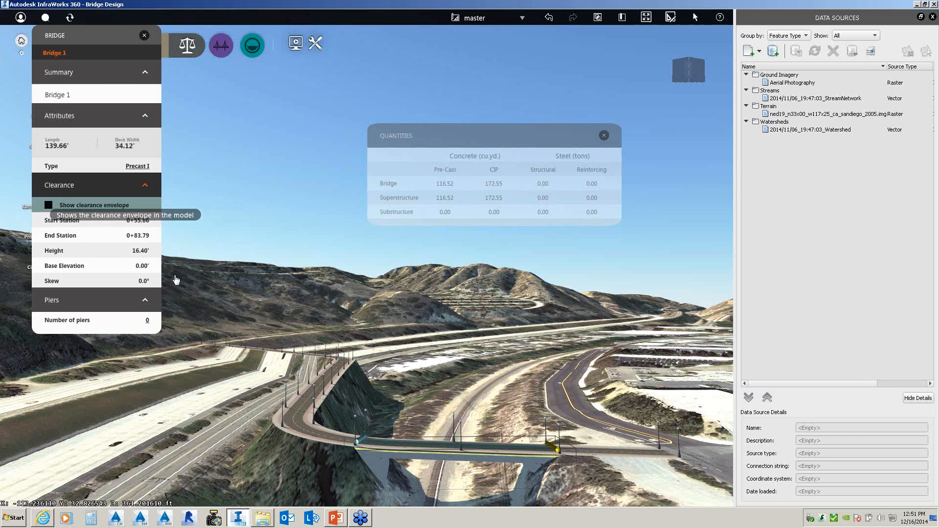
left_click(48, 205)
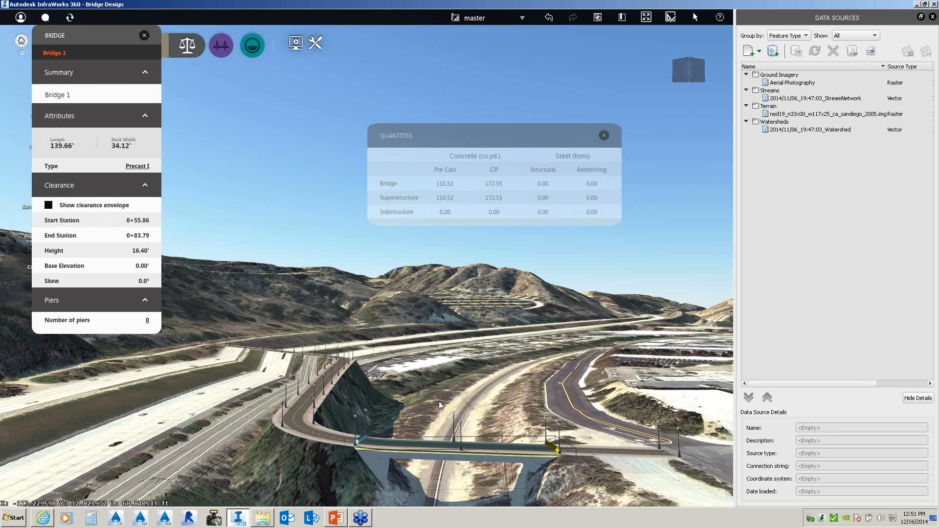
left_click_drag(439, 401, 407, 394)
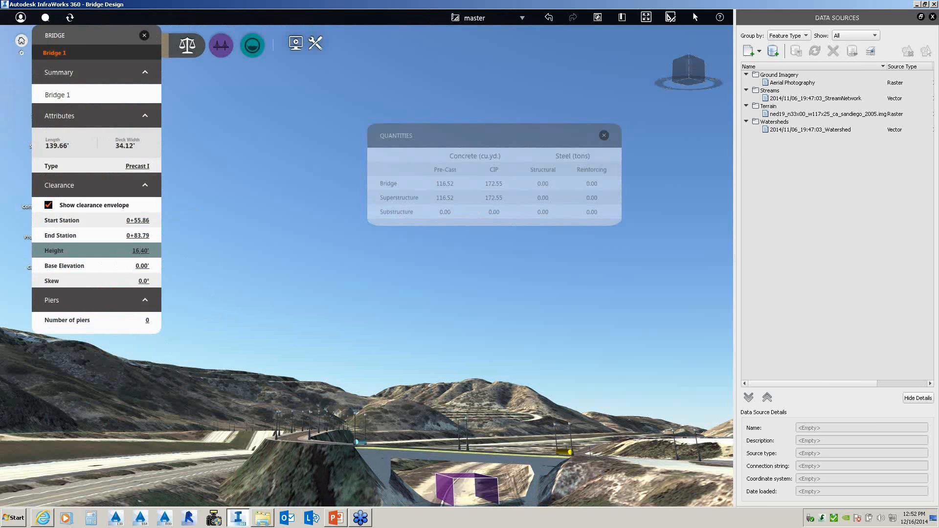
- Set Bridge 1's clearance height to 35' and update the road's vertical profile
left_click(142, 251)
type("35")
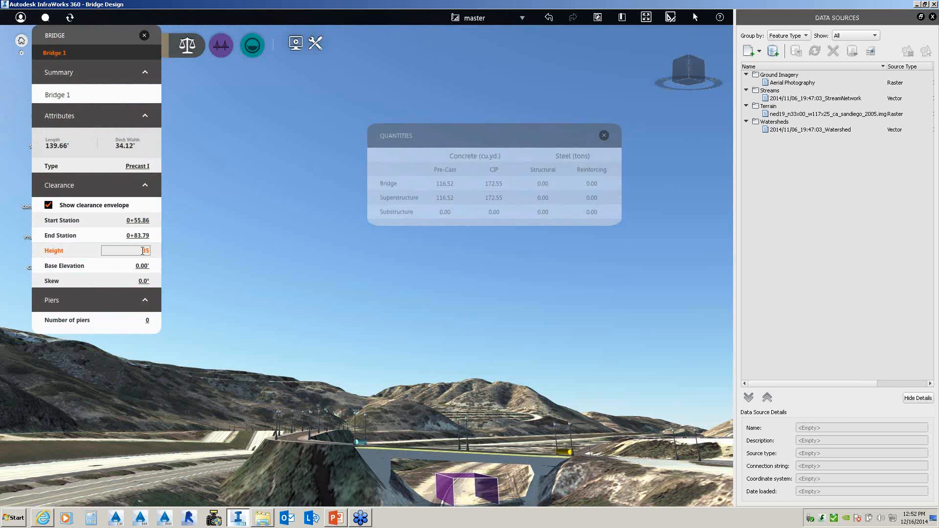
key("Return")
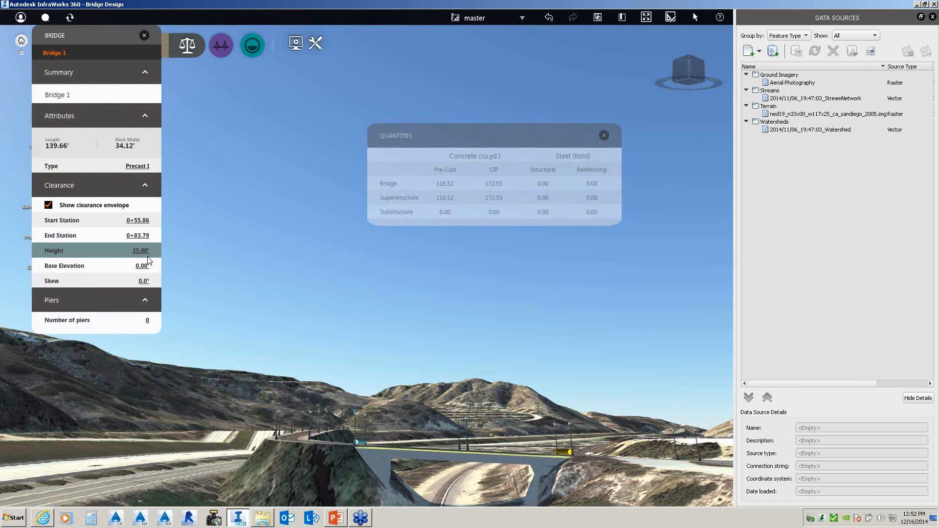
right_click(449, 448)
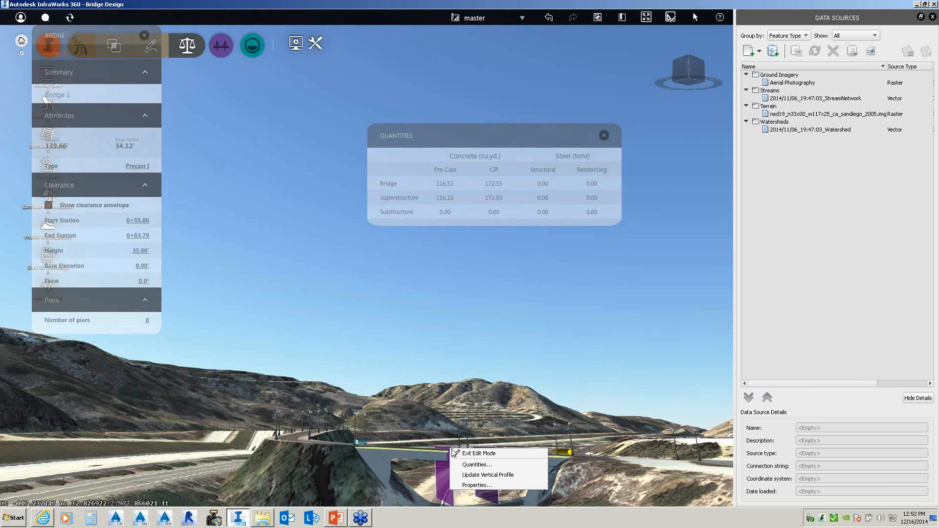
left_click(489, 476)
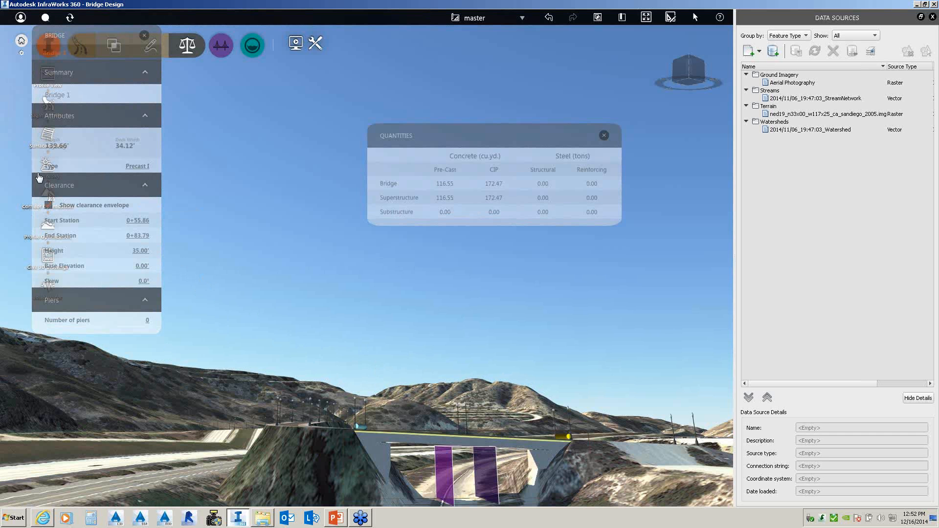
- Lower the clearance height to 25' and update the vertical profile again
left_click(139, 251)
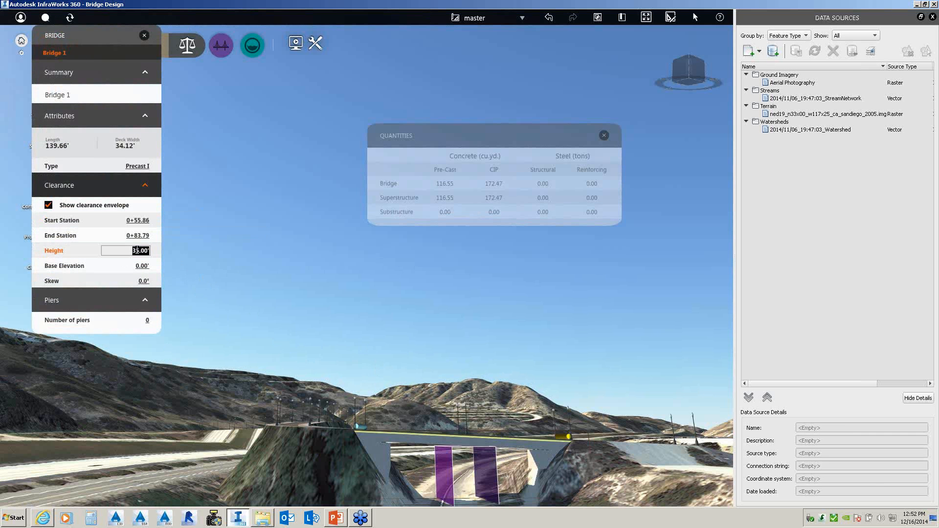
type("25")
key("Return")
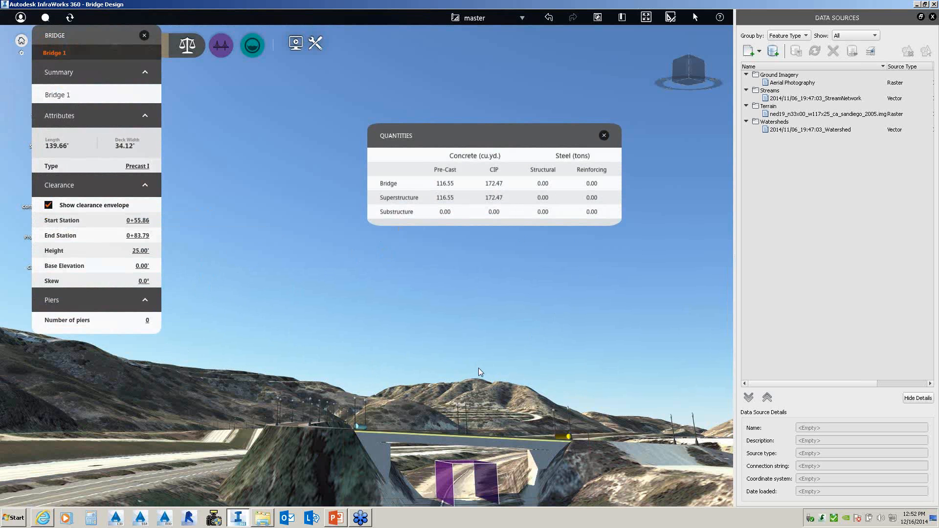
left_click_drag(478, 368, 484, 385)
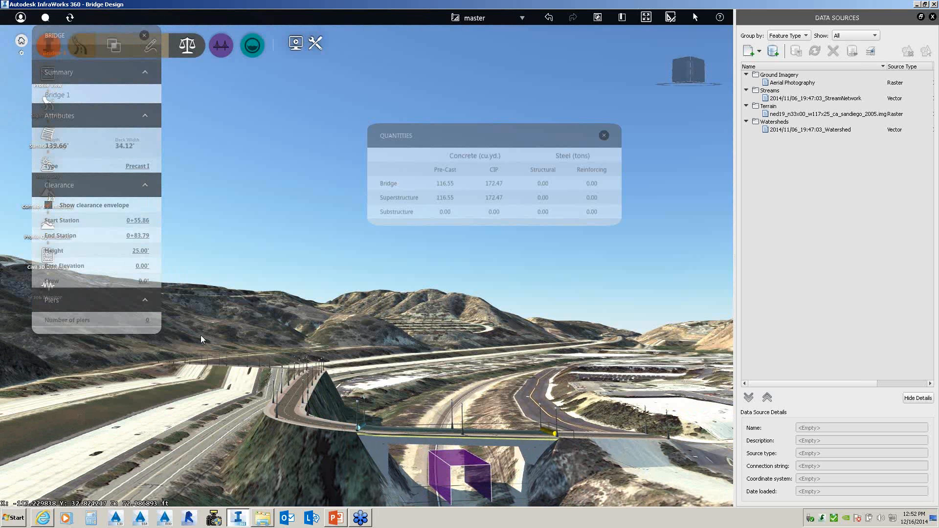
left_click_drag(201, 335, 293, 363)
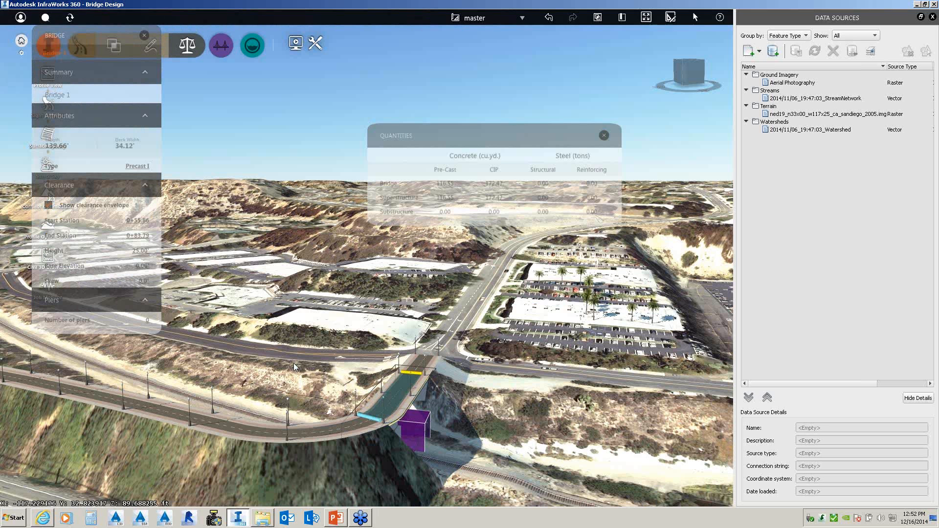
right_click(410, 398)
left_click(447, 427)
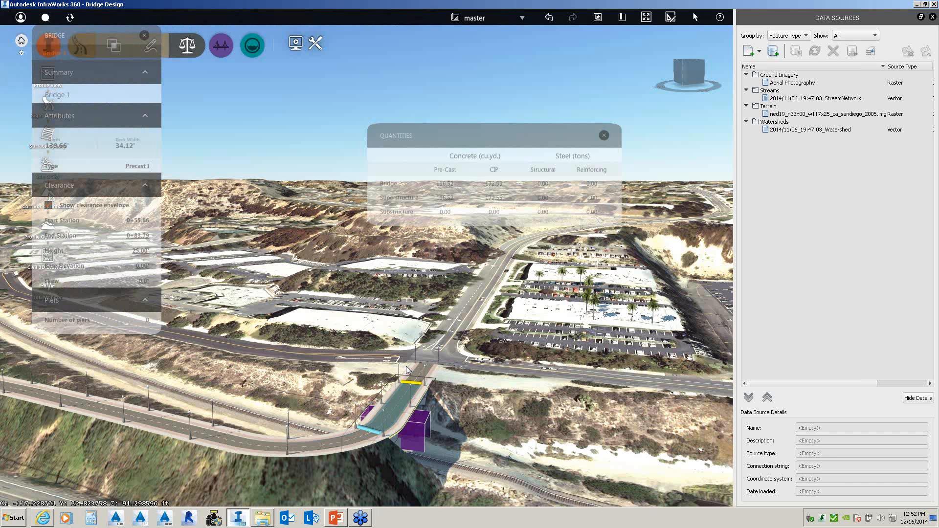
mouse_move(406, 367)
left_mouse_down()
mouse_move(365, 344)
mouse_move(323, 392)
mouse_move(289, 375)
mouse_move(292, 350)
mouse_move(398, 355)
mouse_move(419, 375)
mouse_move(394, 367)
left_mouse_up()
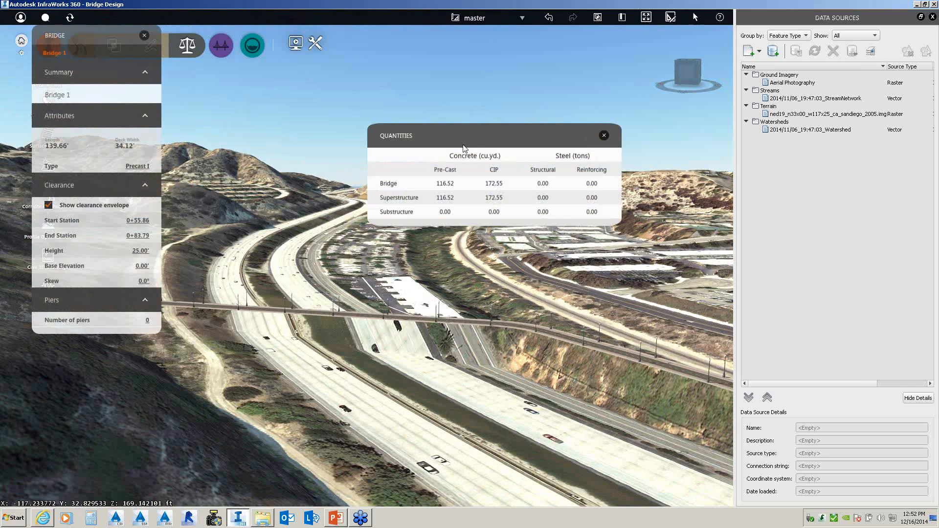
left_click_drag(468, 118, 455, 74)
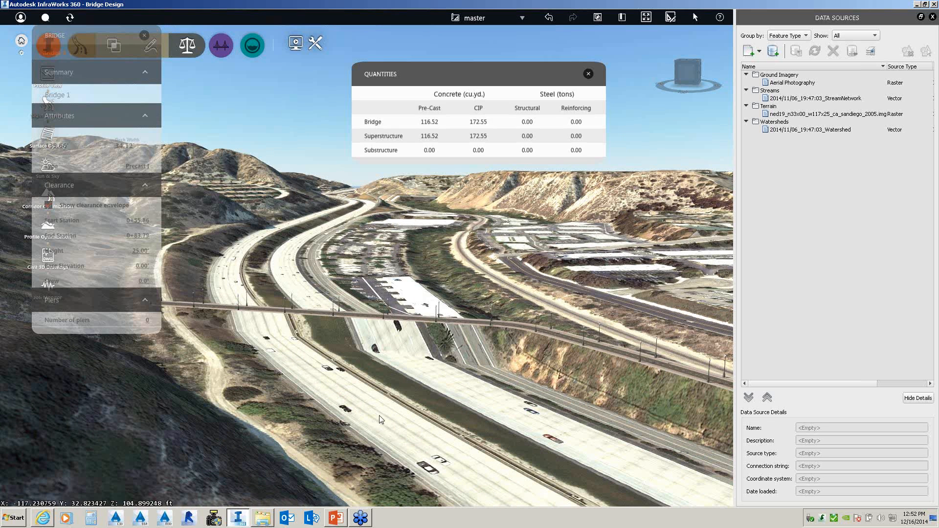
- Add a bridge to Design Road 1 from station 8+10.98 to about 12+14.19
left_click(454, 328)
right_click(445, 320)
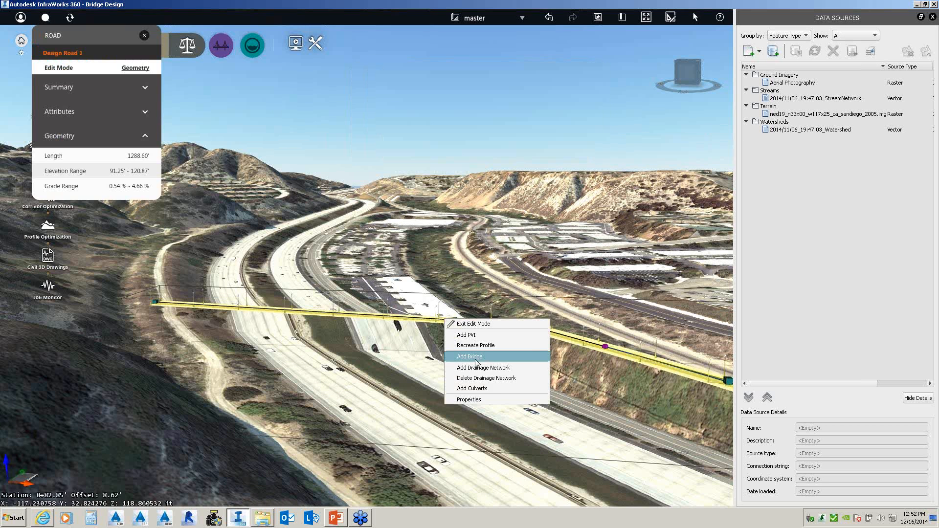
left_click(476, 362)
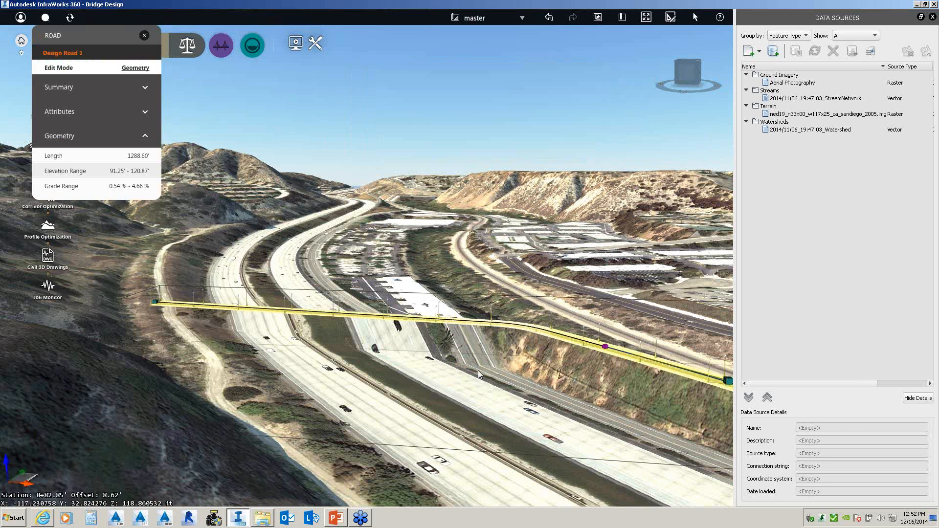
left_click(500, 339)
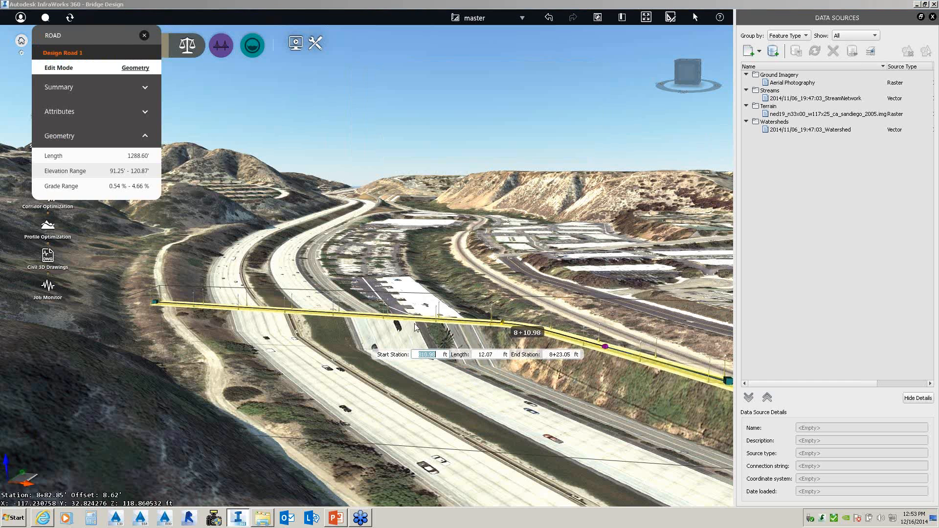
left_click(202, 306)
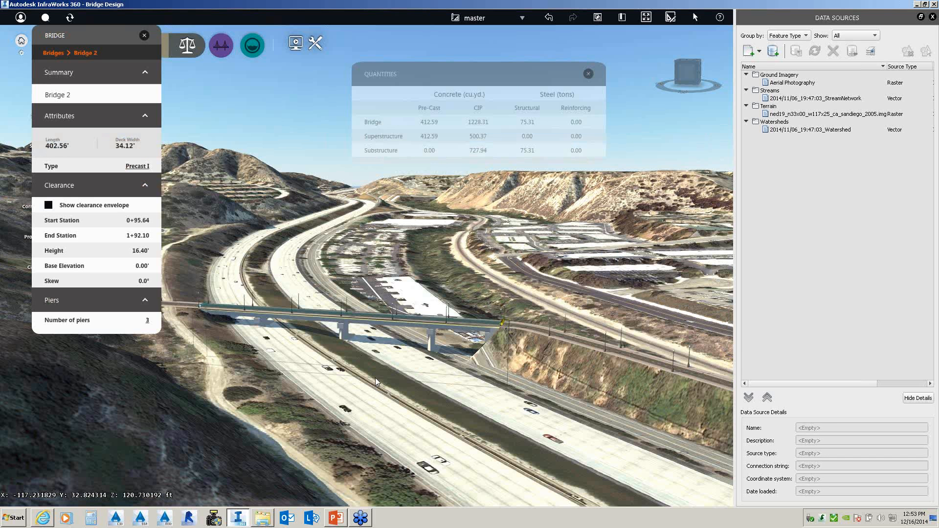
- Select Bridge 2's girder span to show Girder group 3 with four AASHTO Type VI girders
left_click_drag(375, 378, 348, 444)
left_click_drag(221, 381, 272, 451)
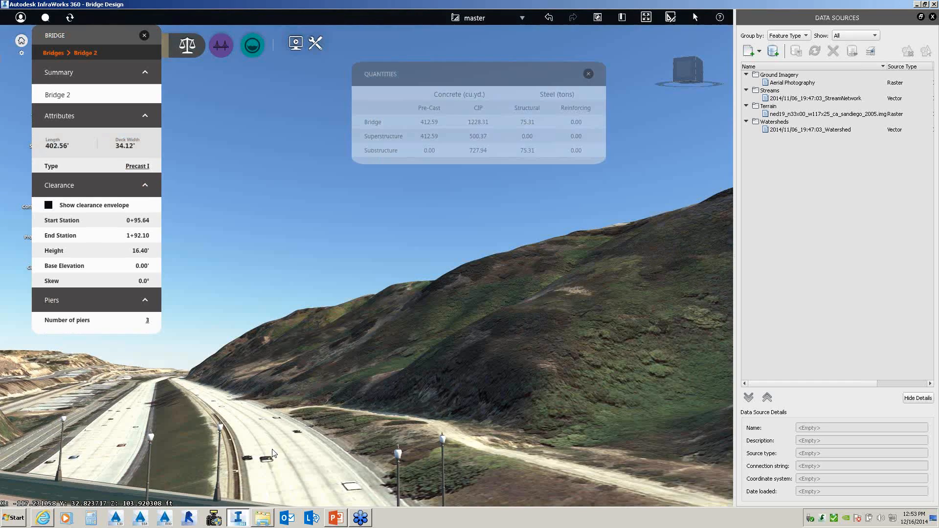
scroll(273, 451, "down", 4)
left_click_drag(336, 447, 356, 435)
scroll(344, 447, "down", 2)
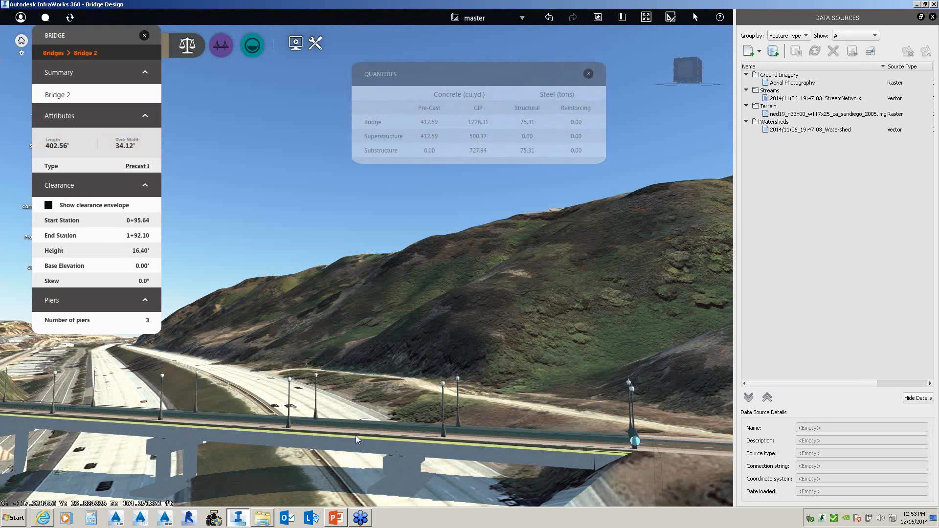
scroll(322, 418, "down", 2)
right_click(269, 395)
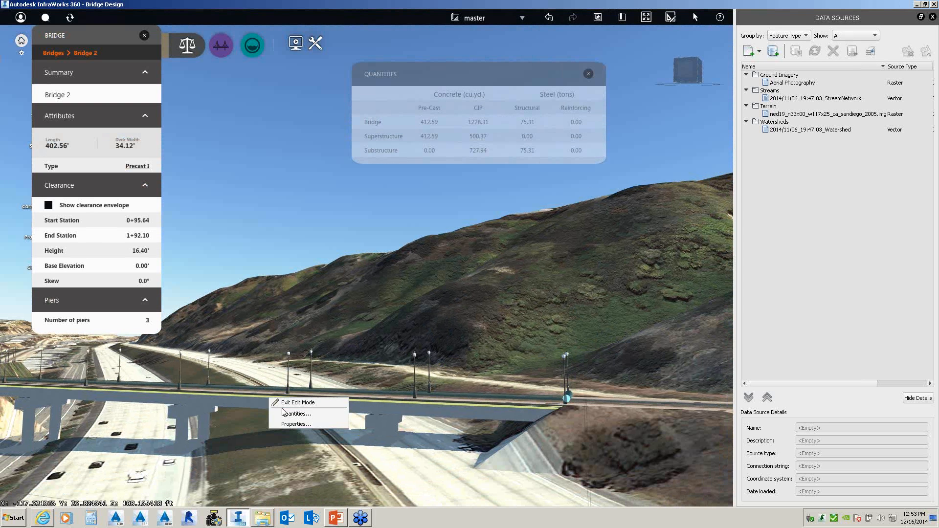
left_click(248, 395)
left_click(248, 397)
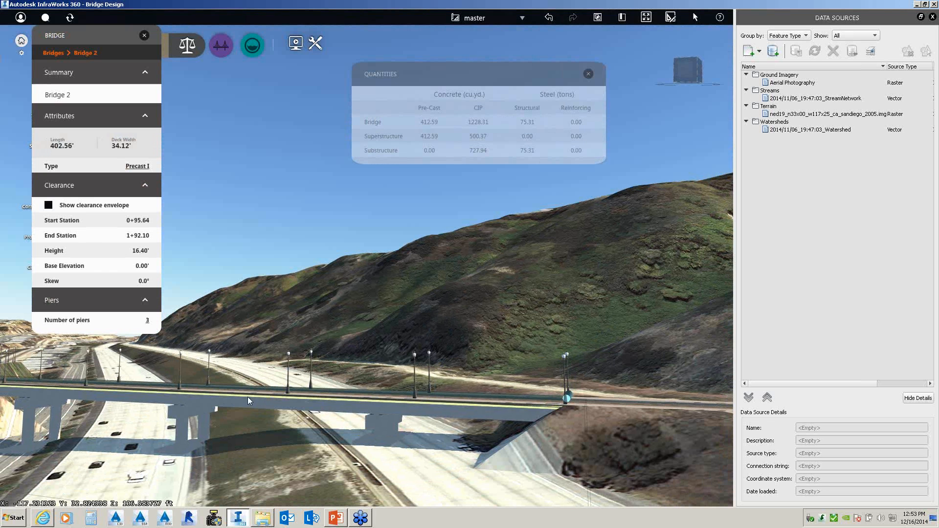
left_click(196, 409)
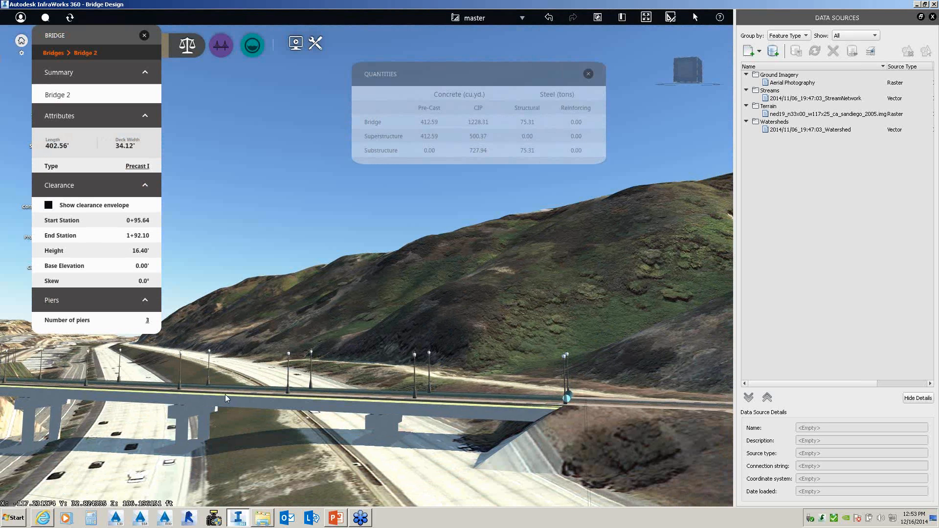
left_click(248, 404)
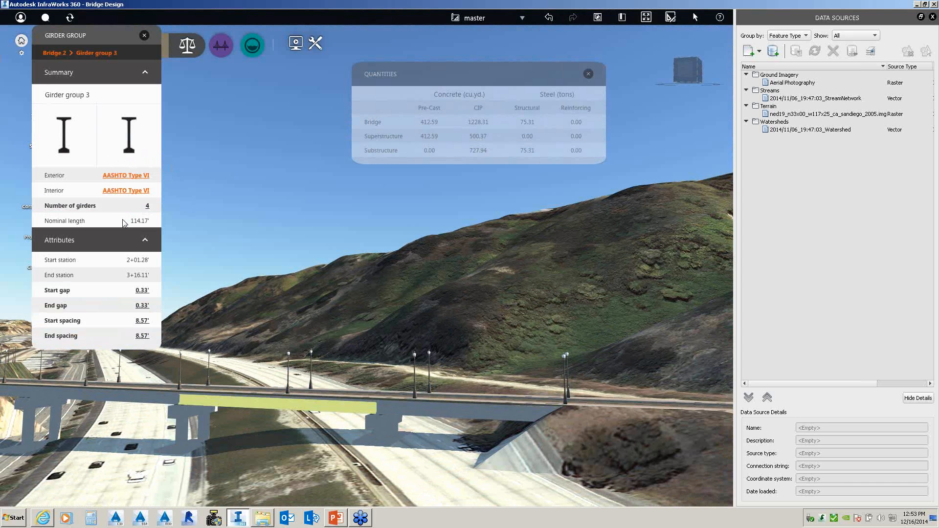
- View the interior girder section, then close the Properties palette and the girder diagram
left_click(130, 152)
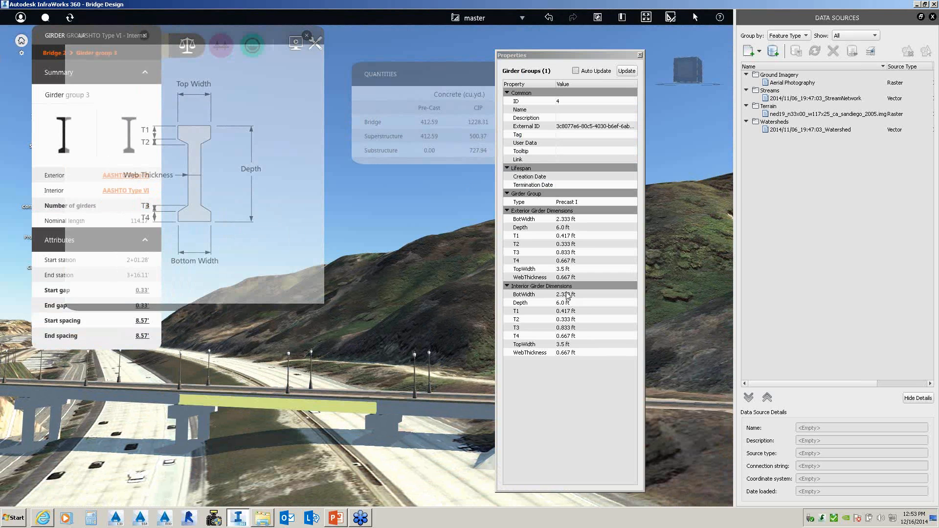
left_click(640, 55)
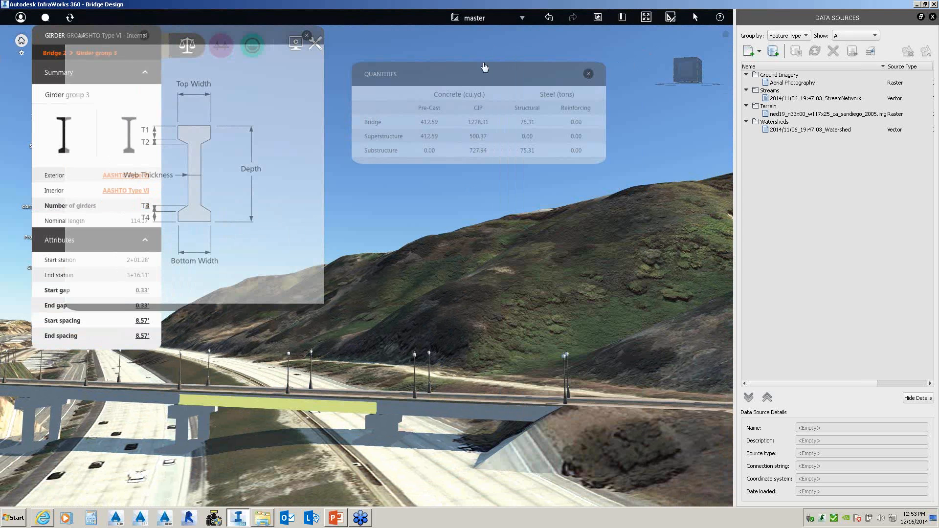
left_click(307, 35)
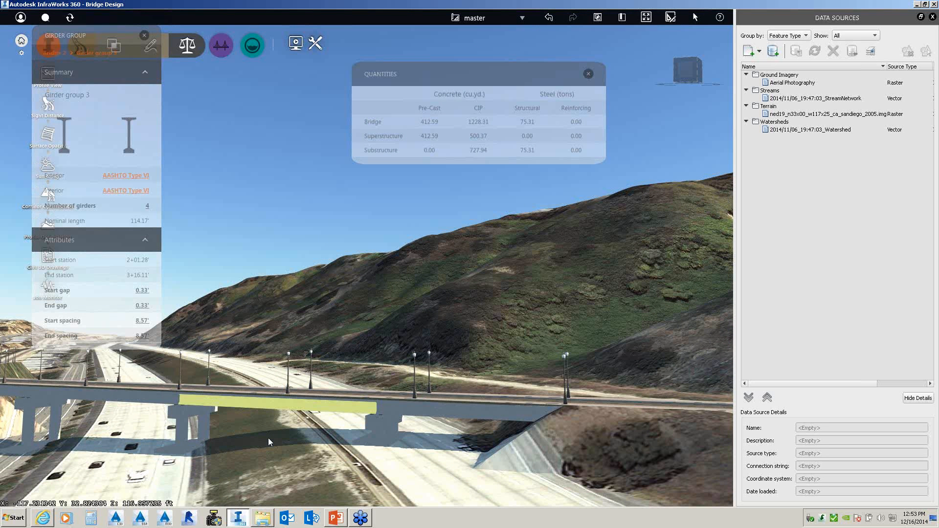
- Slide a Bridge 2 pier to a new station and change its angle, giving 1301.25 cu.yd. CIP concrete
mouse_move(268, 438)
left_mouse_down()
mouse_move(286, 441)
mouse_move(282, 432)
left_mouse_up()
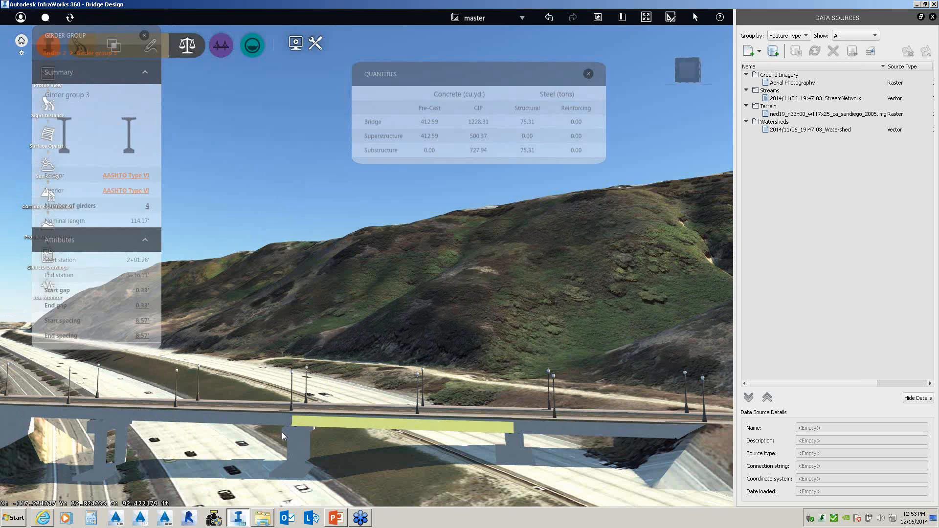
left_click(306, 448)
mouse_move(293, 395)
left_mouse_down()
mouse_move(331, 403)
mouse_move(281, 408)
left_mouse_up()
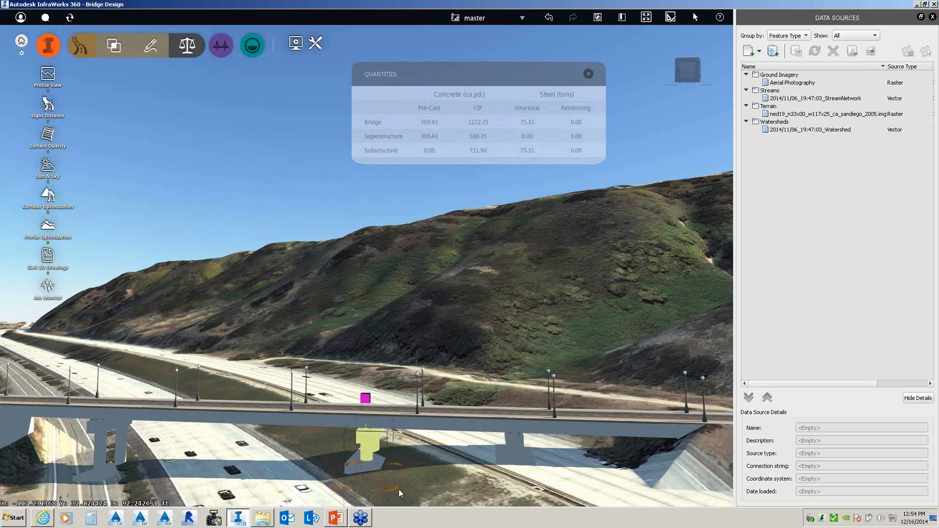
left_click_drag(398, 485, 412, 447)
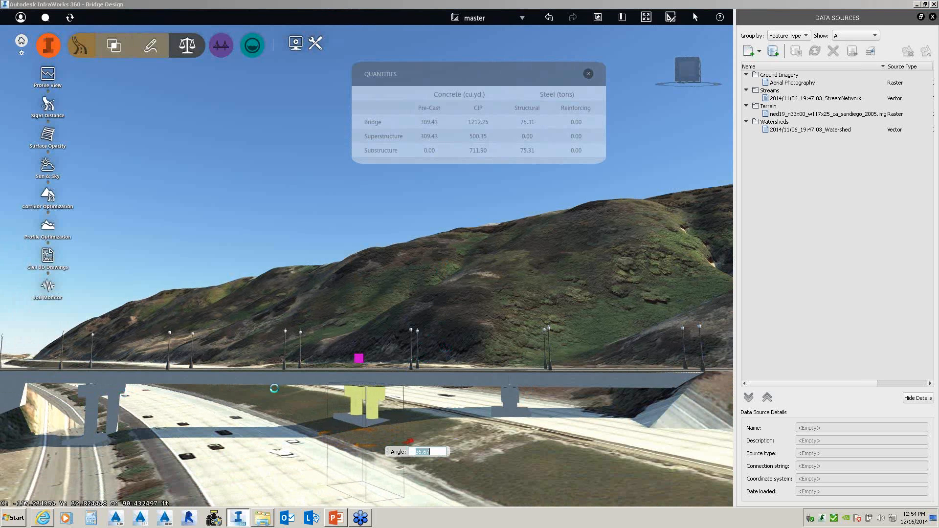
left_click(512, 403)
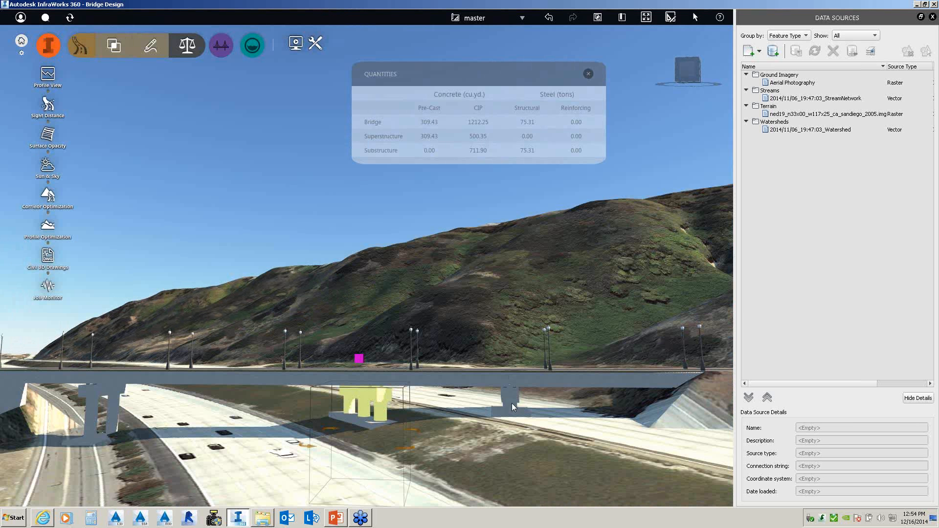
left_click(272, 369)
right_click(272, 369)
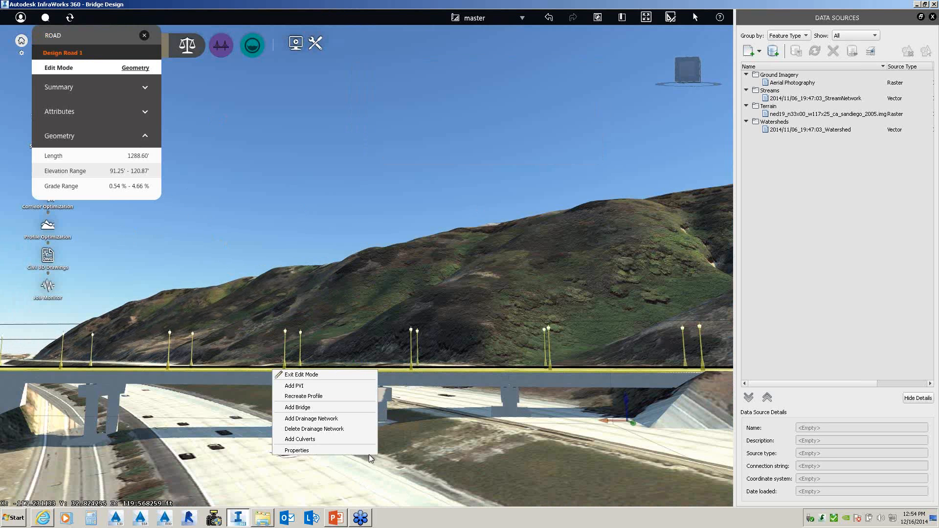
left_click(400, 280)
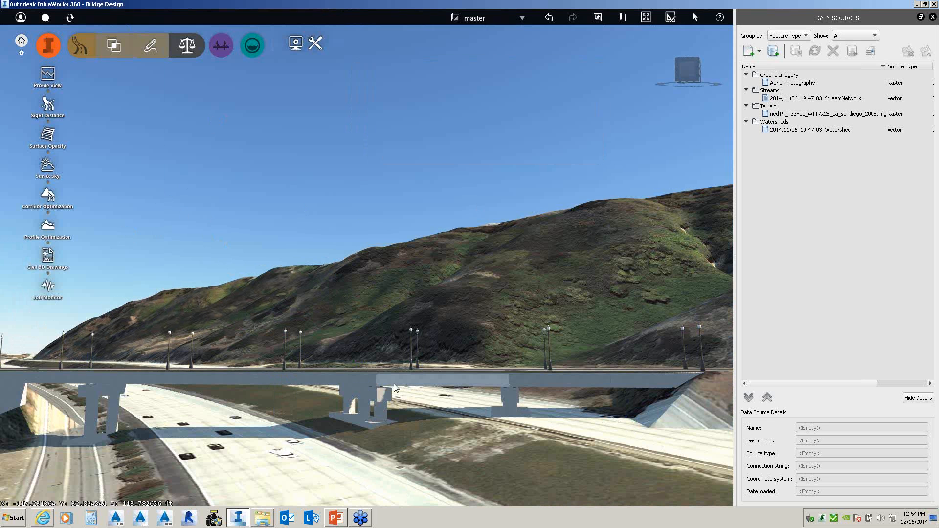
mouse_move(394, 384)
left_mouse_down()
mouse_move(395, 400)
mouse_move(390, 394)
left_mouse_up()
scroll(366, 328, "up", 1)
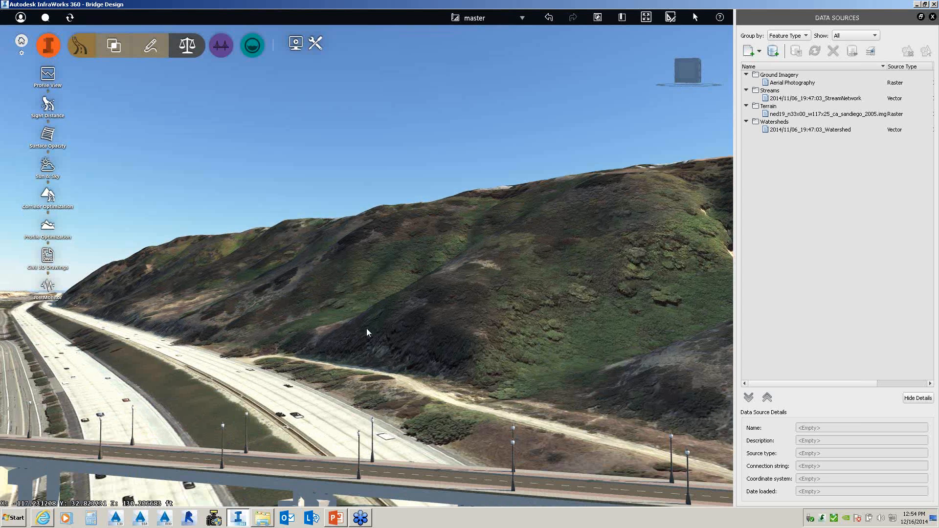
left_click_drag(366, 328, 386, 479)
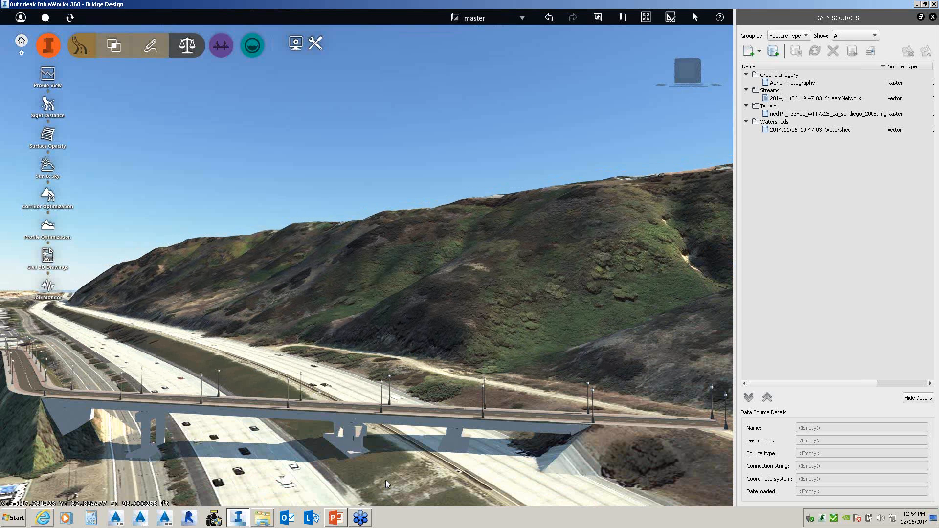
left_click(457, 457)
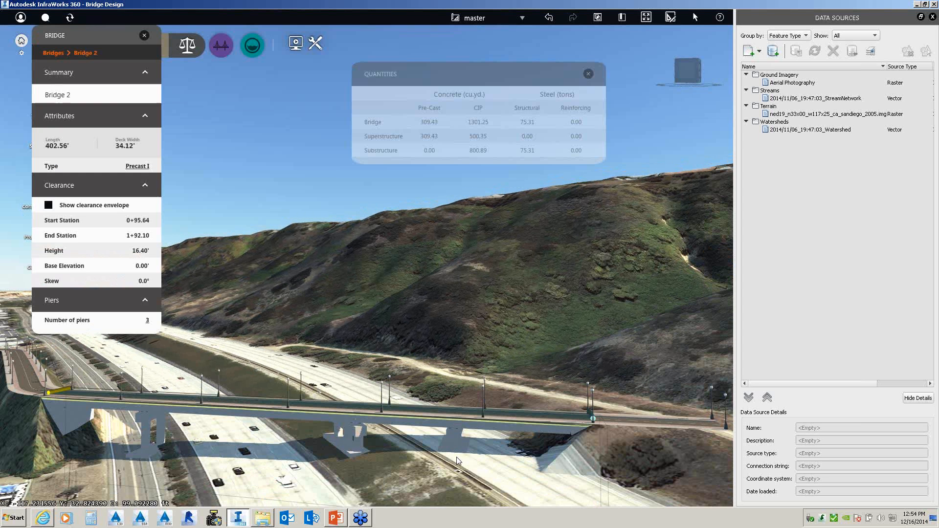
- Change Bridge 2 to Steel Plate with 4 piers (1493.21 cu.yd. CIP, 160.13 tons steel)
left_click(137, 168)
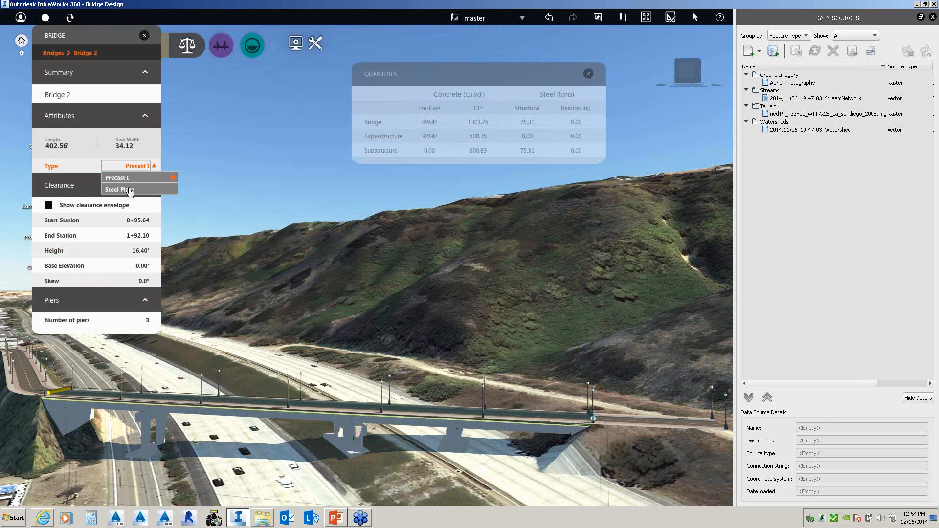
left_click(128, 190)
left_click(128, 189)
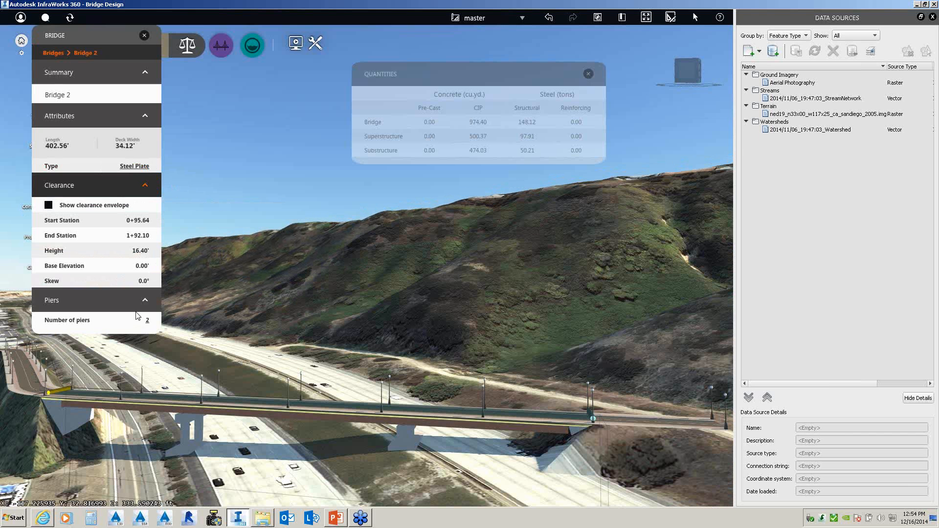
left_click(147, 320)
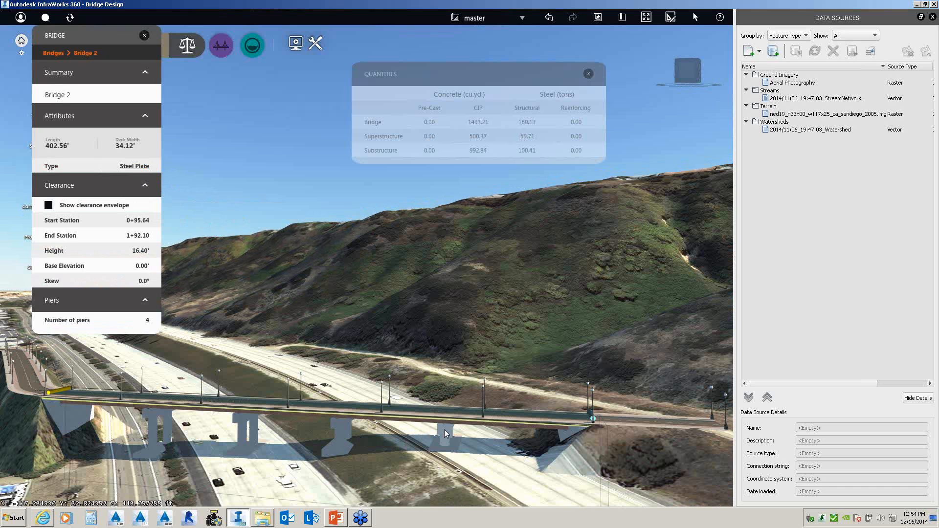
left_click(444, 430)
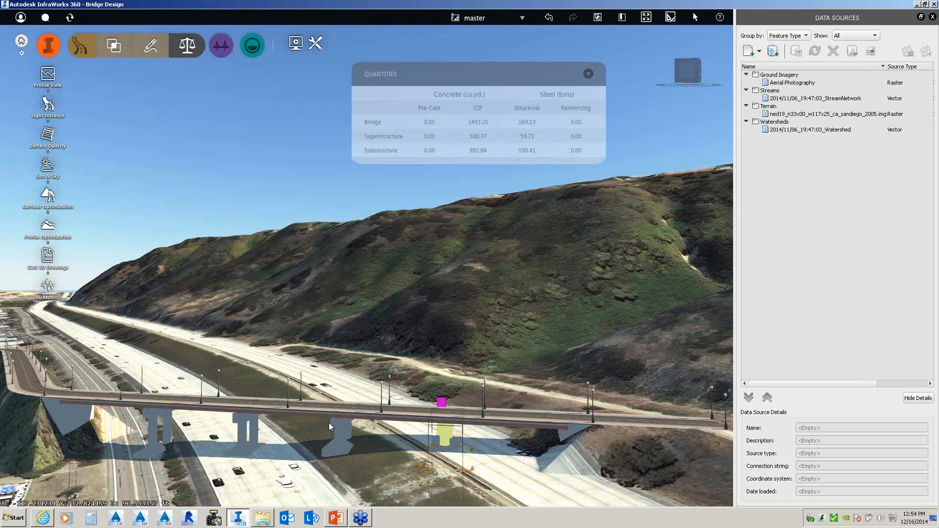
- Shift Bridge 2's single pier, bringing totals to 819.17 cu.yd. CIP and 179.33 tons steel
left_click(239, 421)
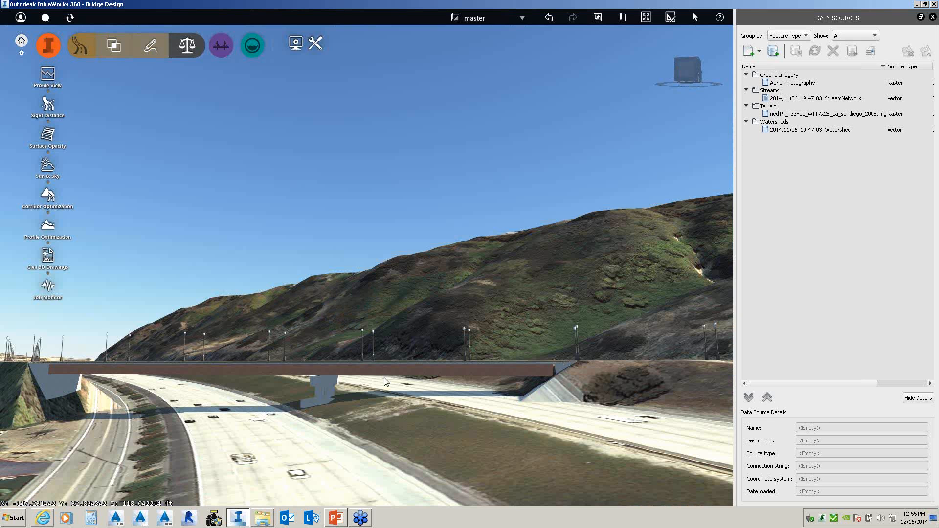
left_click(319, 384)
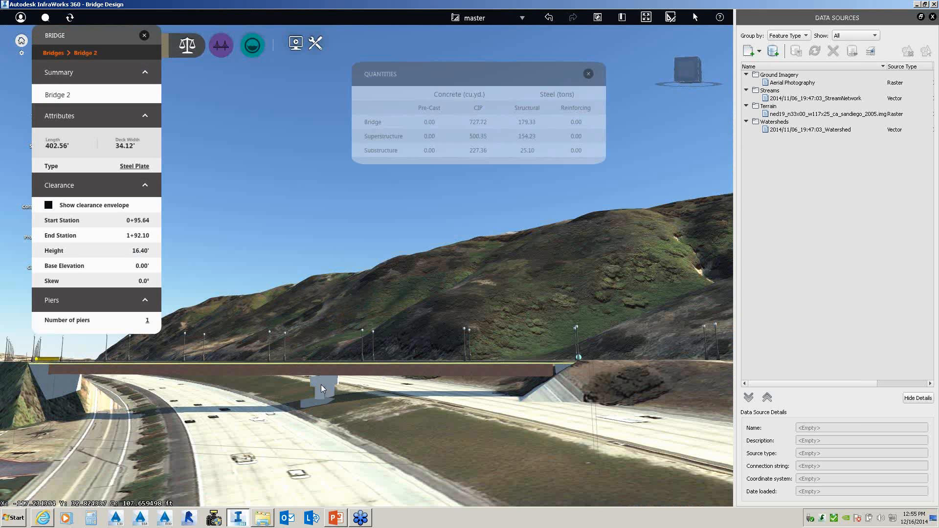
left_click(327, 396)
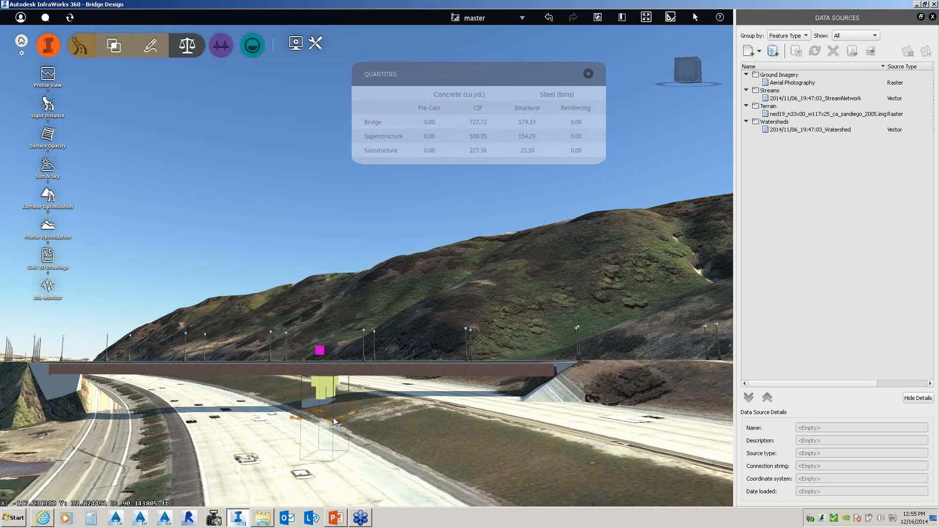
mouse_move(333, 417)
left_mouse_down()
mouse_move(309, 415)
mouse_move(341, 414)
left_mouse_up()
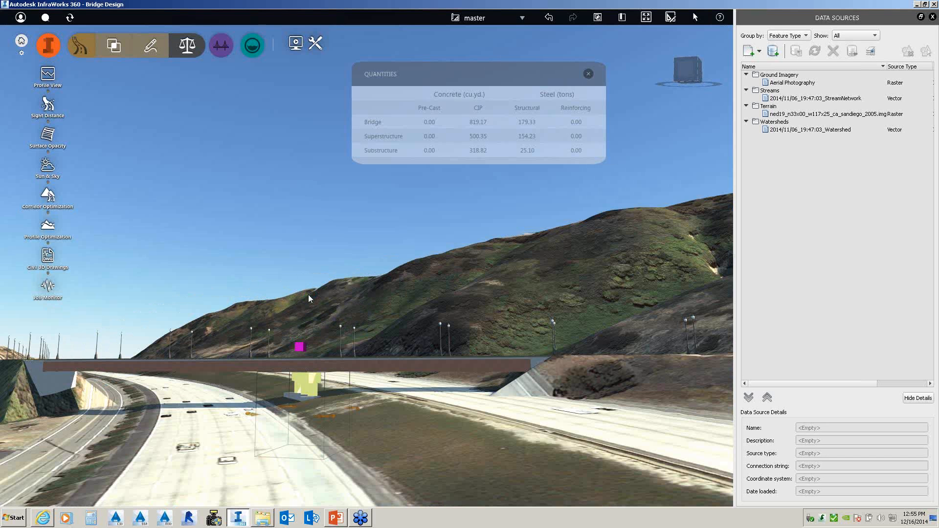
left_click_drag(308, 295, 377, 340)
scroll(286, 324, "down", 3)
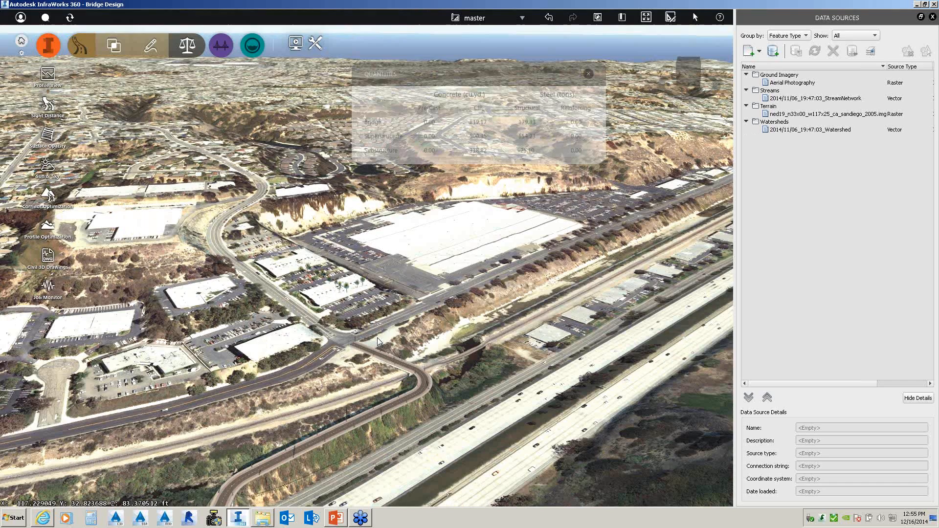
- Zoom toward the parking lot and start Coverages from the Create tools to list draw styles
scroll(378, 341, "up", 3)
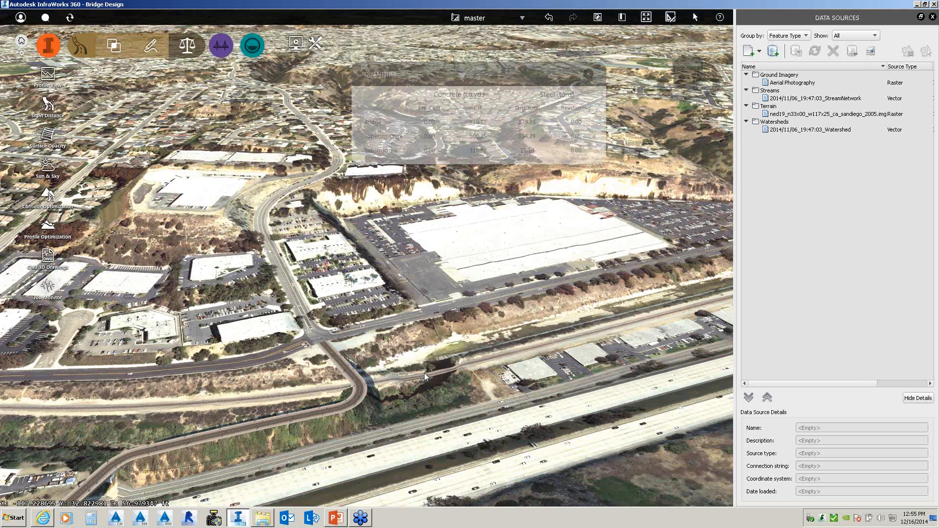
scroll(306, 265, "up", 3)
left_click(48, 46)
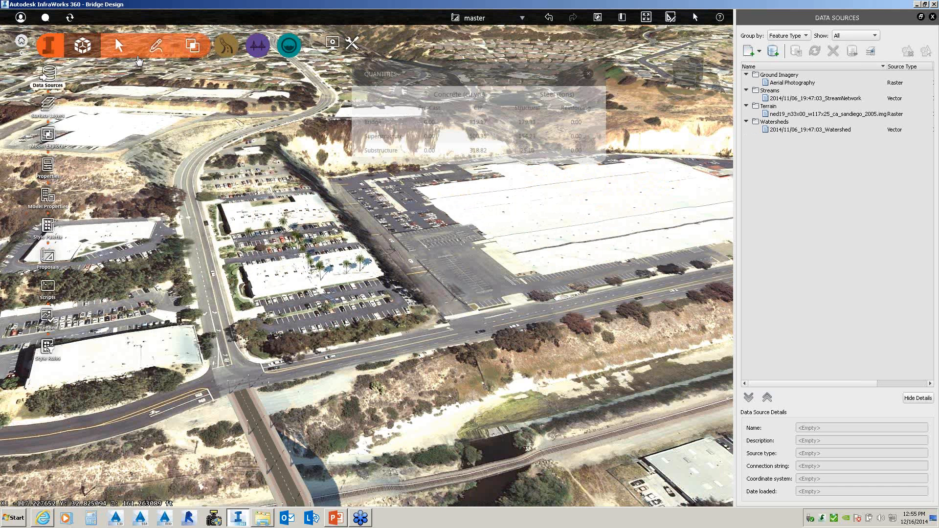
left_click(156, 46)
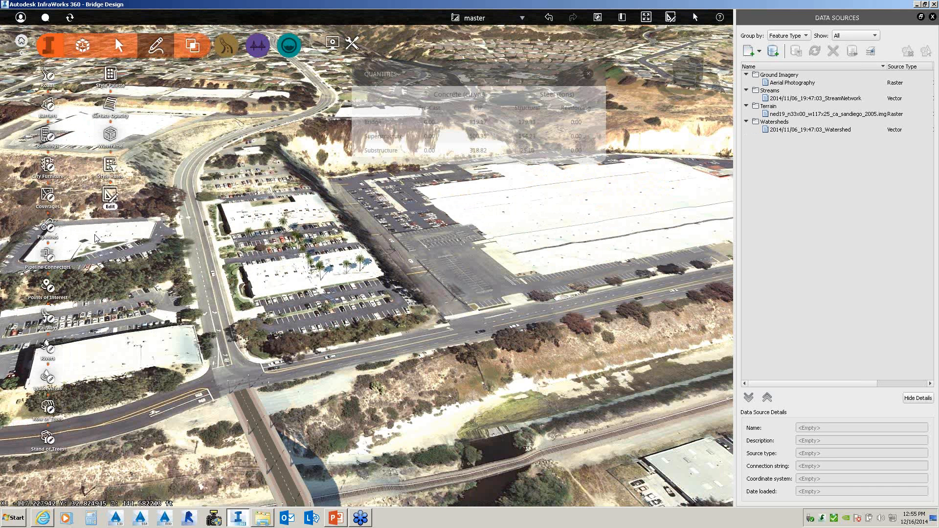
left_click(51, 198)
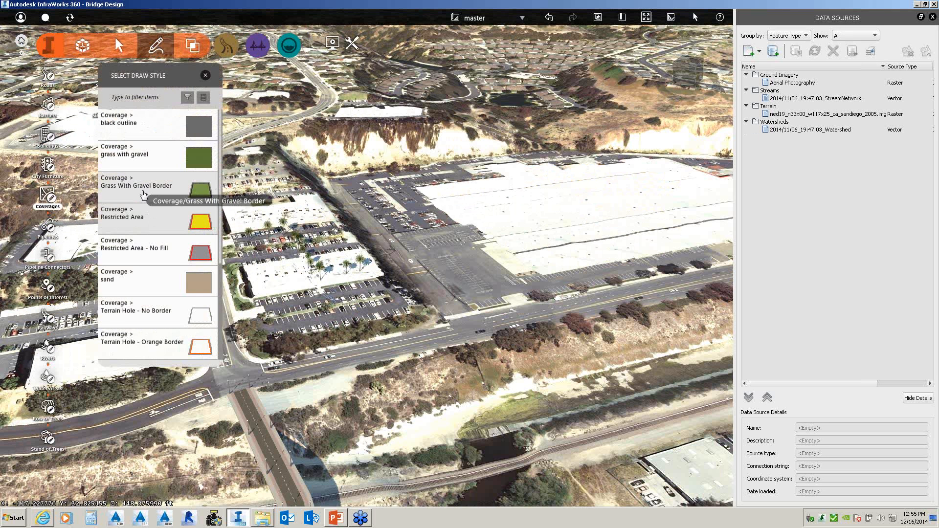
- Outline a grass coverage of about 102,944 sq ft over the lot beside the business park
left_click(143, 195)
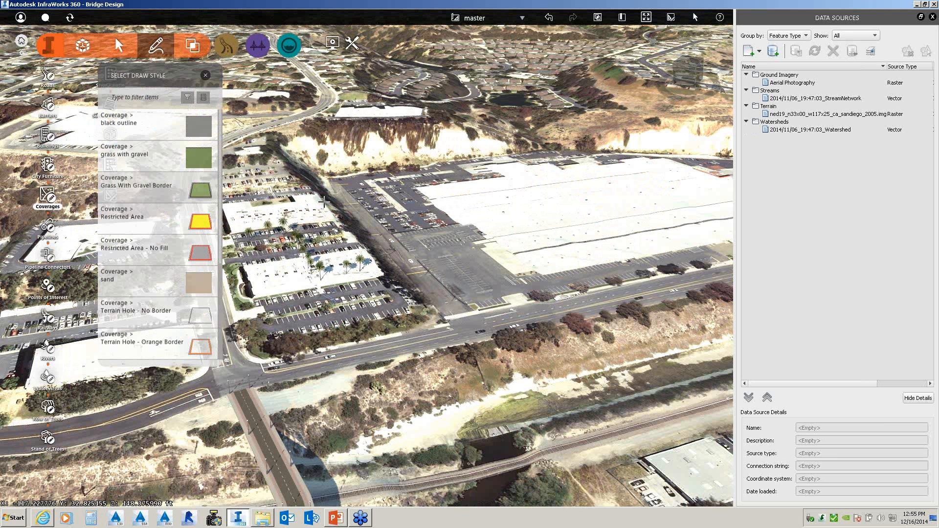
middle_click_drag(324, 202, 346, 202)
middle_click_drag(264, 202, 284, 201)
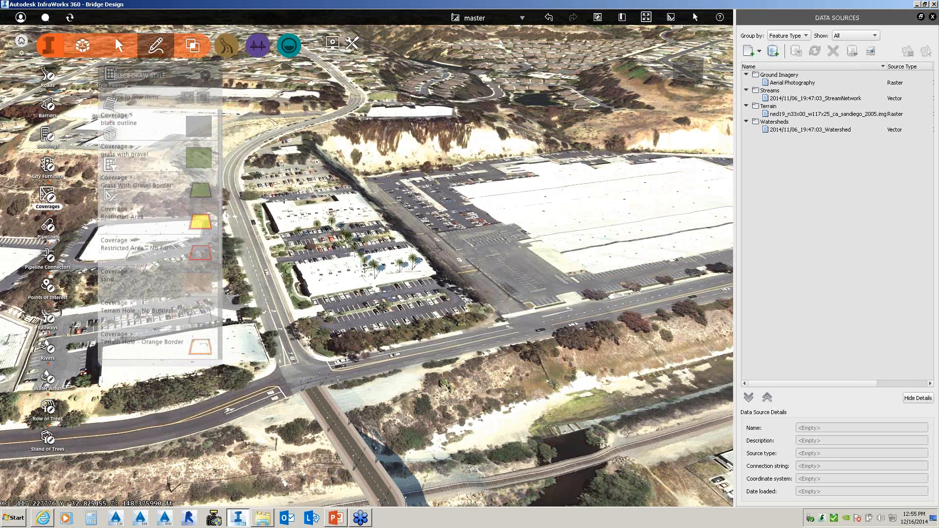
left_click_drag(284, 202, 300, 204)
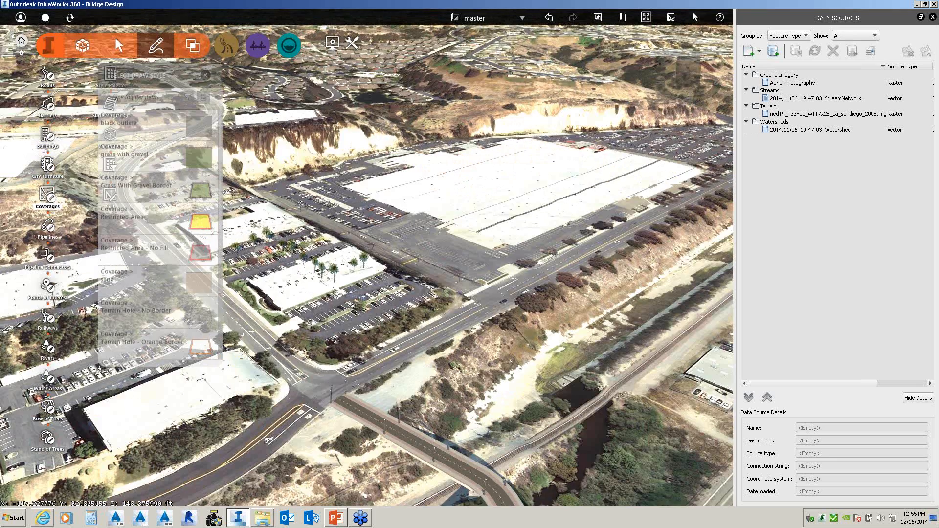
middle_click_drag(301, 205, 396, 181)
left_click(251, 215)
left_click(315, 193)
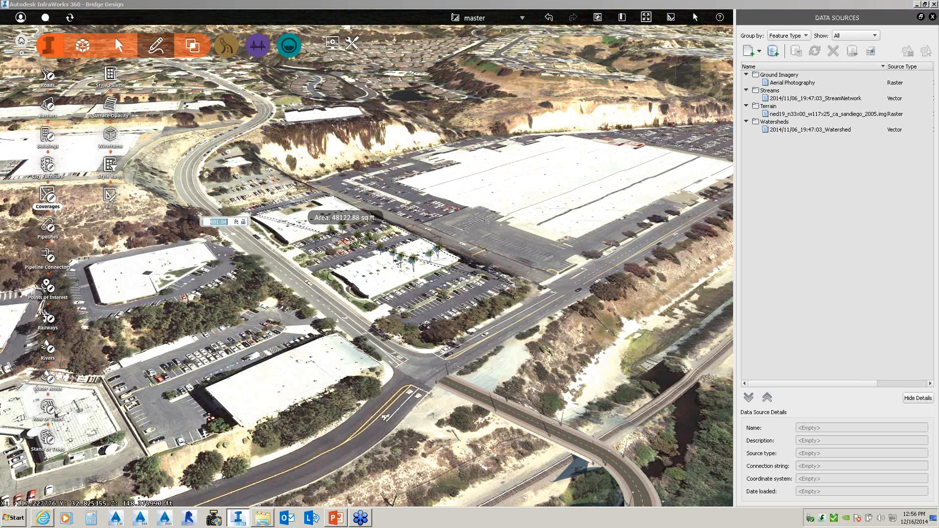
left_click(520, 289)
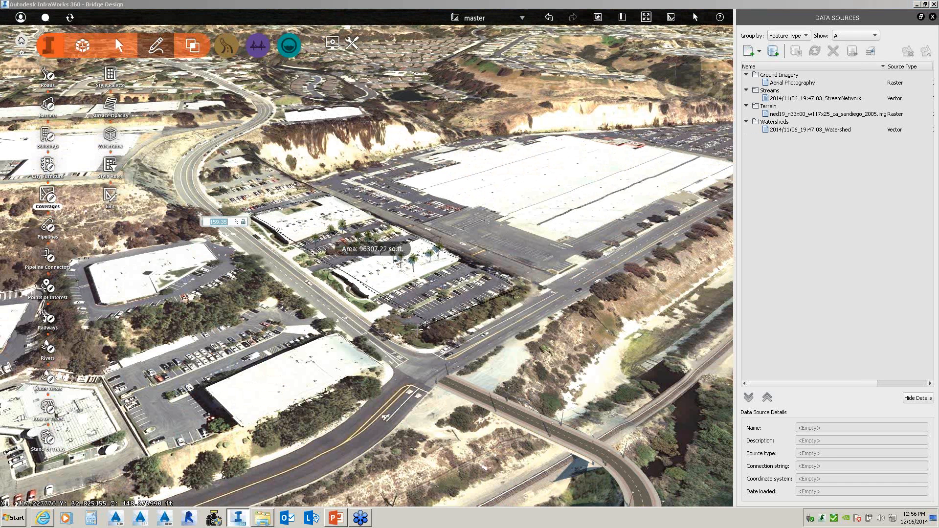
double_click(417, 331)
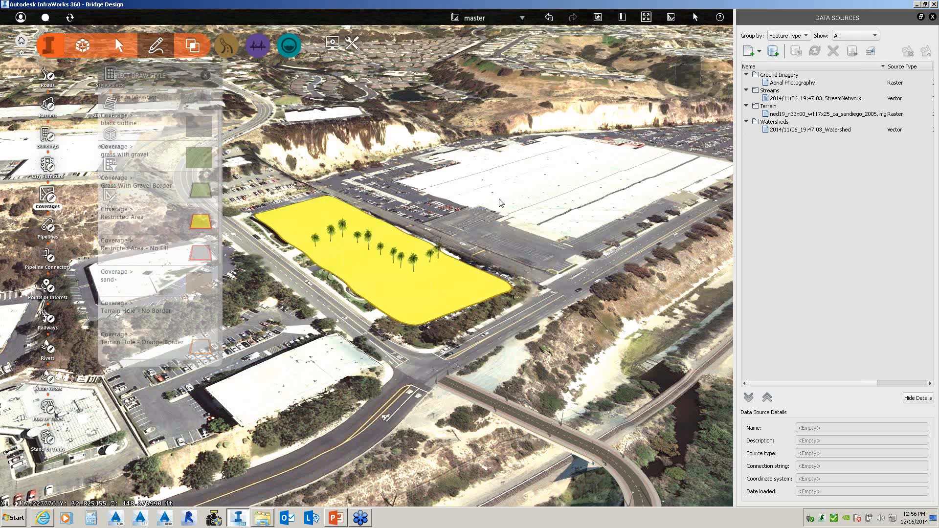
key("Escape")
key("Escape")
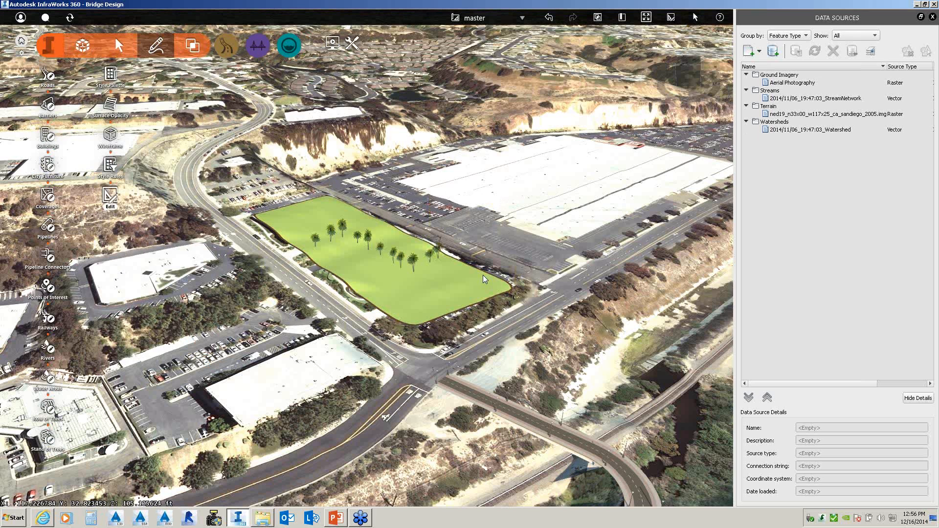
left_click_drag(482, 275, 446, 327)
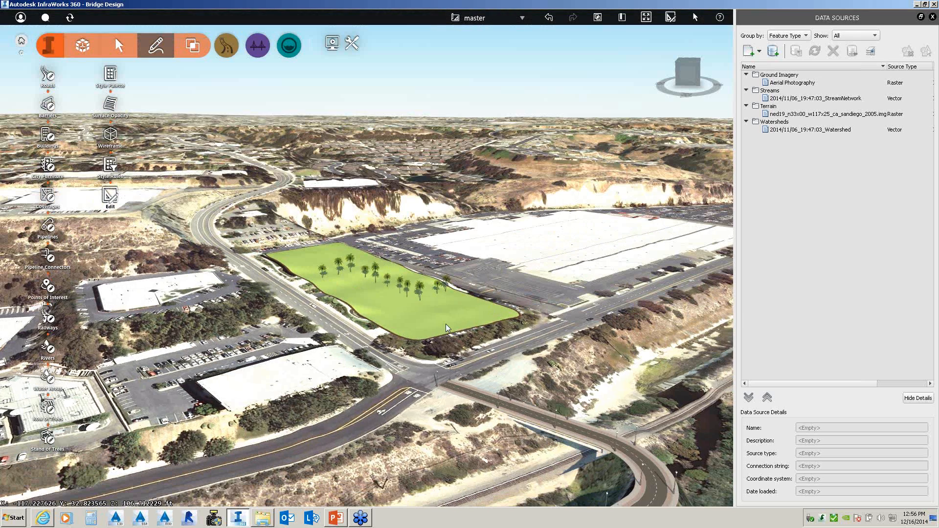
- Raise the grass coverage to a fixed elevation of about 147.59 ft, forming a flat pad
left_click(446, 328)
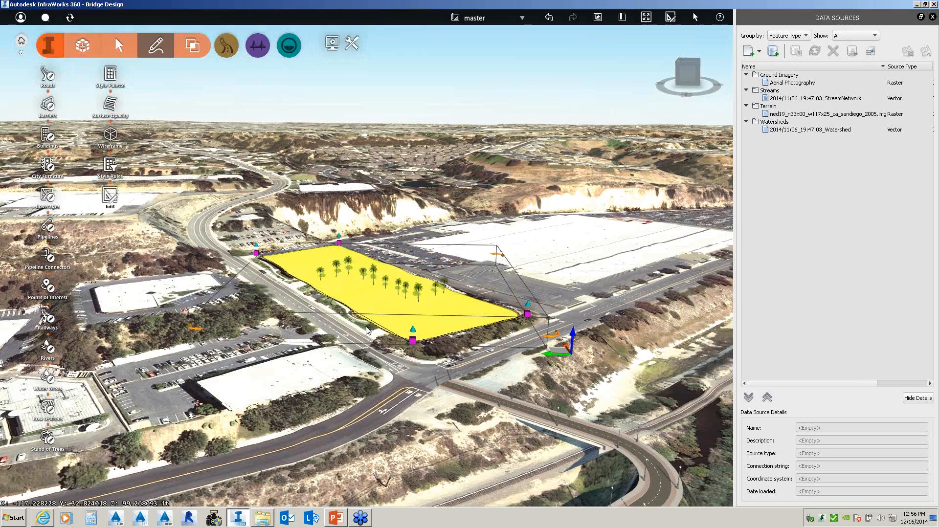
left_click_drag(366, 335, 362, 316)
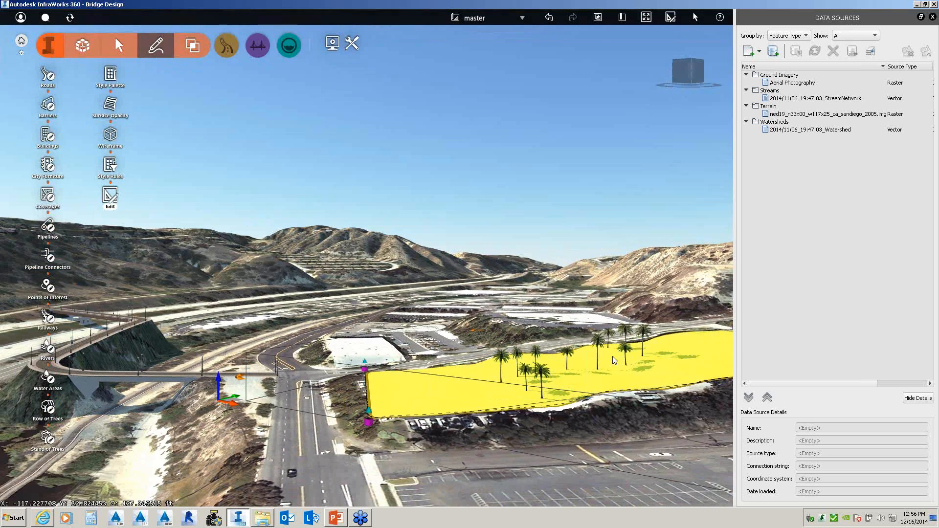
left_click(589, 368)
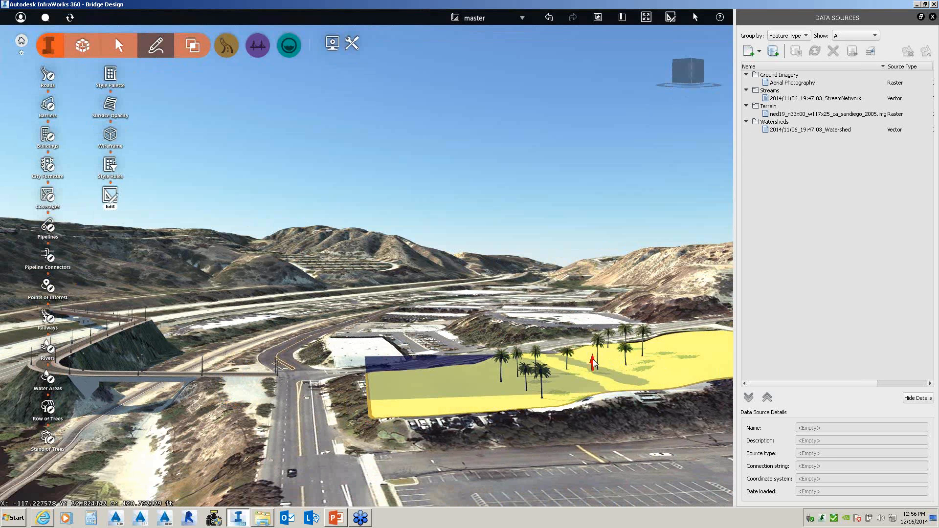
mouse_move(591, 361)
left_mouse_down()
mouse_move(600, 343)
mouse_move(593, 367)
left_mouse_up()
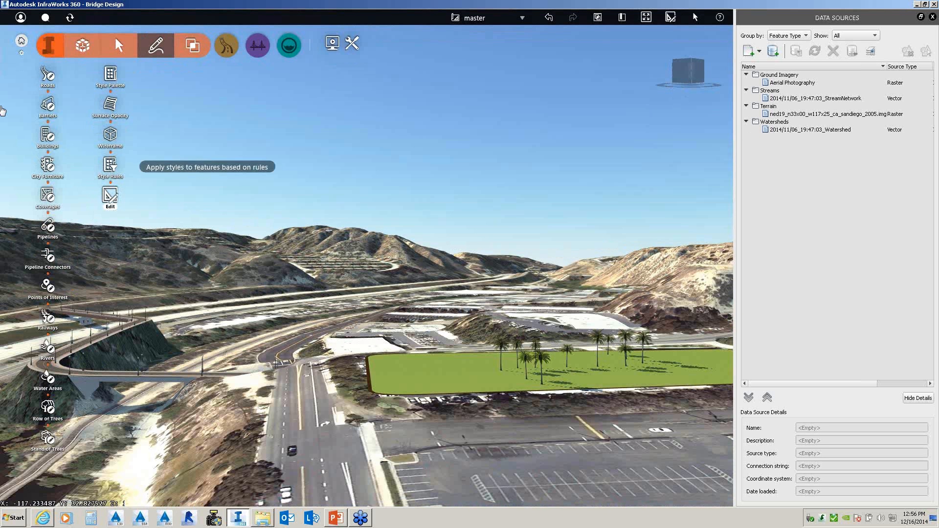
- Select the palm trees across the raised grass area, then clear that selection
left_click(499, 348)
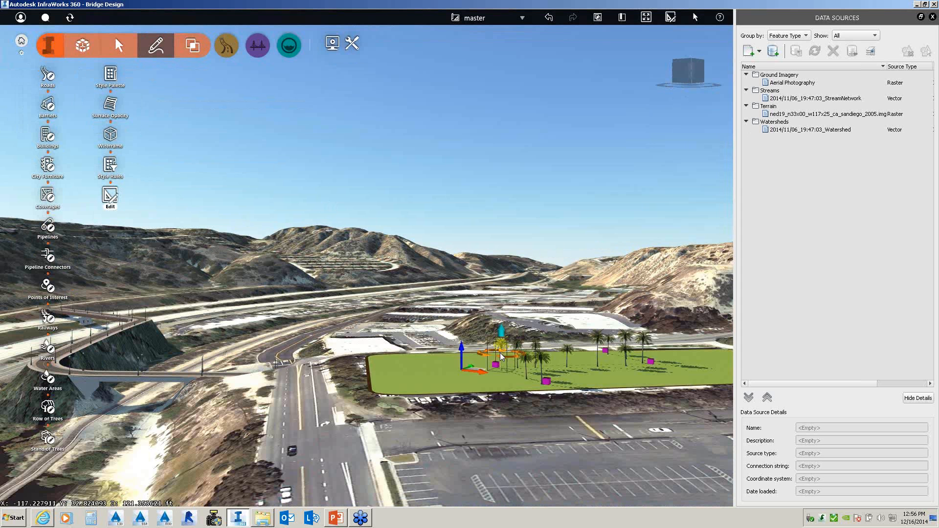
left_click(535, 373)
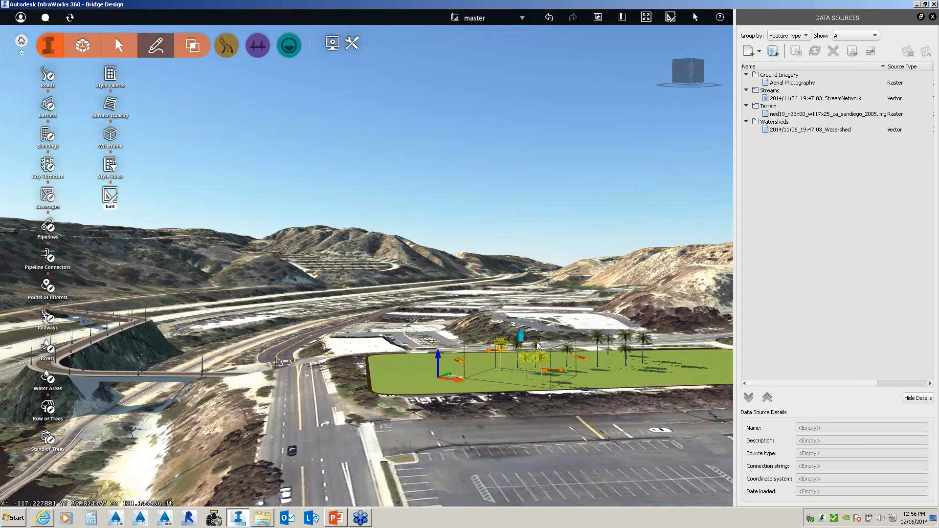
left_click(537, 343, "ctrl")
left_click(517, 344, "ctrl")
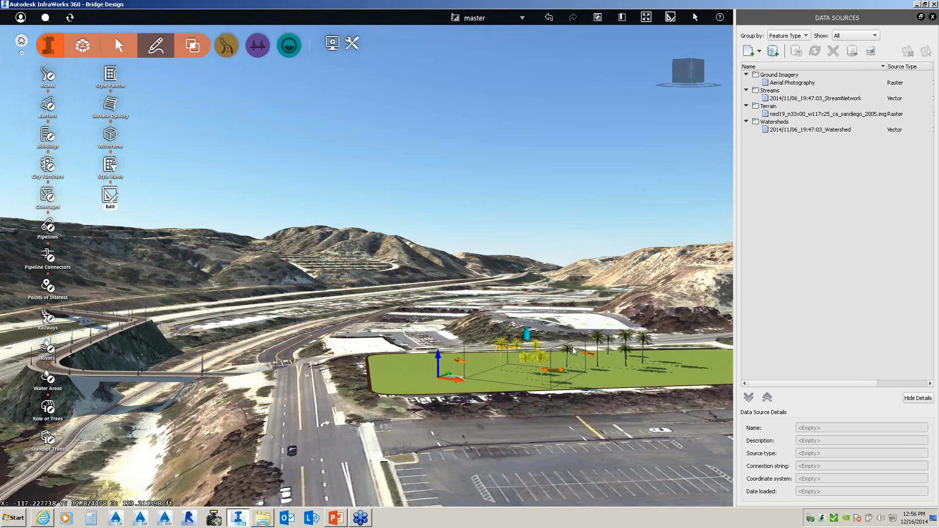
left_click(570, 349, "ctrl")
left_click(600, 343, "ctrl")
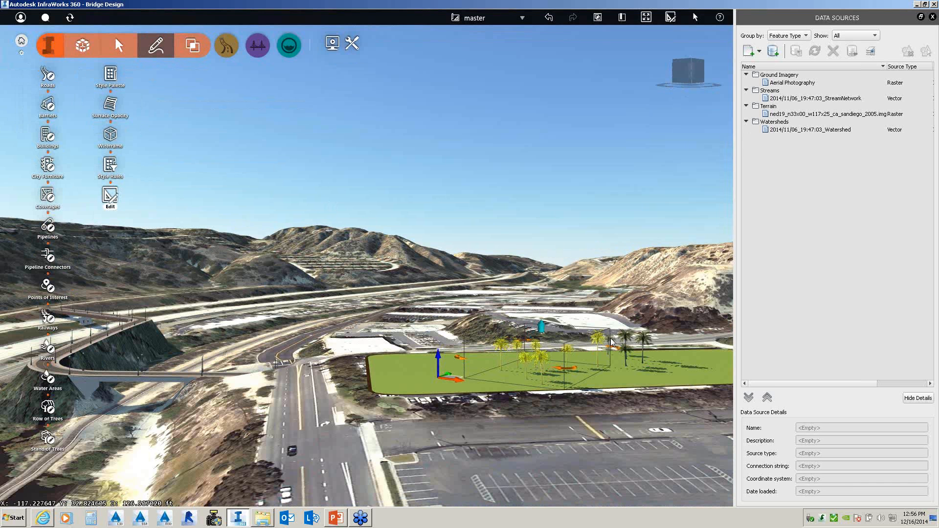
left_click(611, 339, "ctrl")
left_click(628, 337, "ctrl")
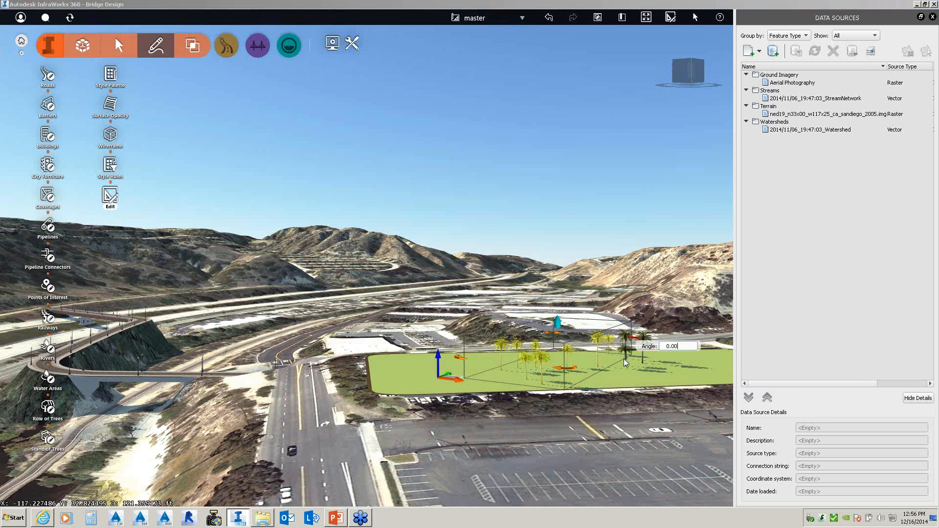
left_click(625, 362)
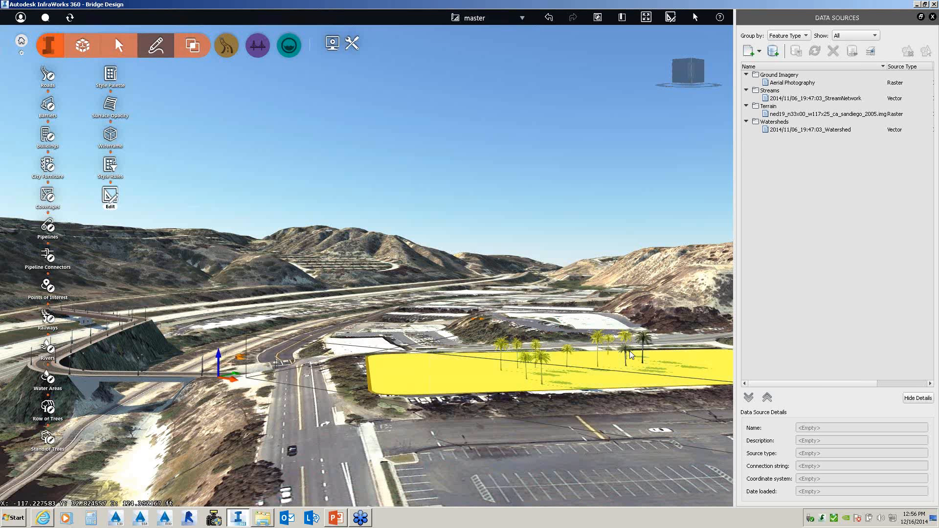
left_click_drag(636, 353, 639, 353)
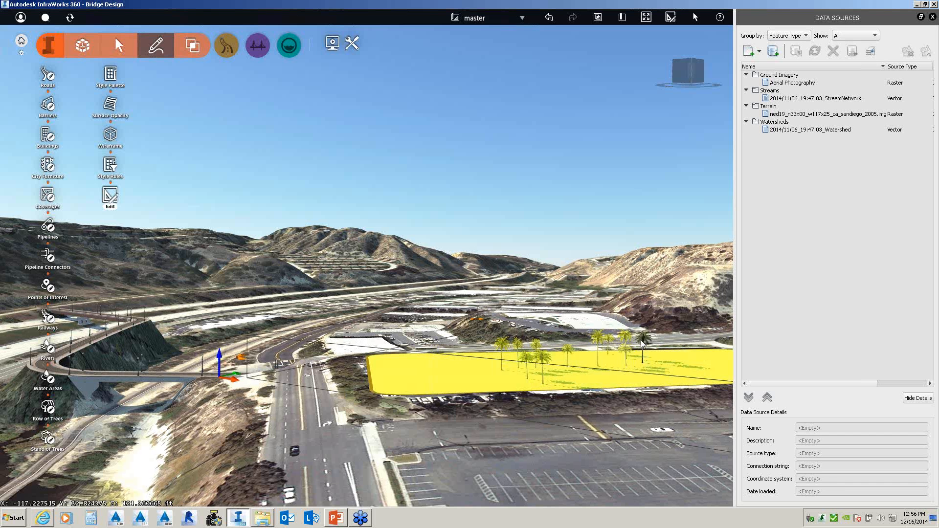
left_click(643, 342, "ctrl")
left_click(589, 380, "ctrl")
right_click(591, 346)
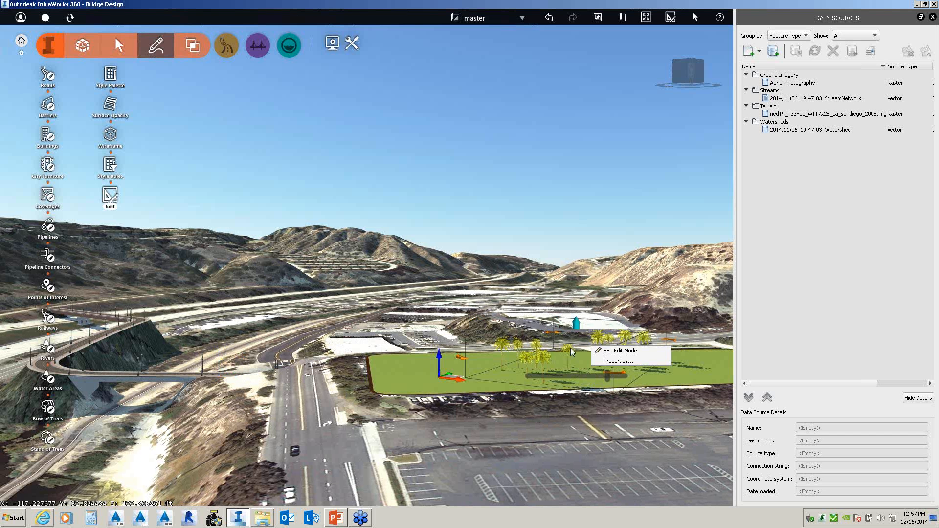
left_click(577, 292)
left_click(577, 295)
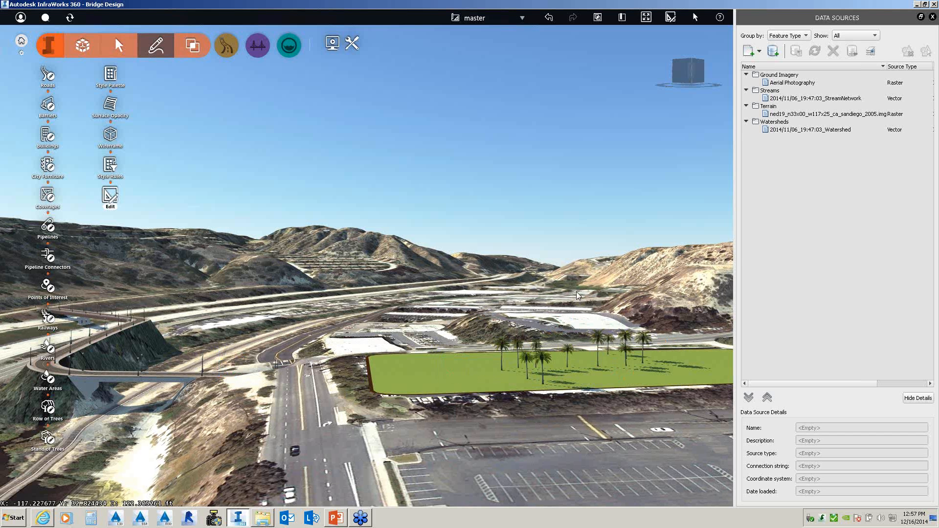
- Select eight palm trees on the grass pad and delete them
left_click(501, 348)
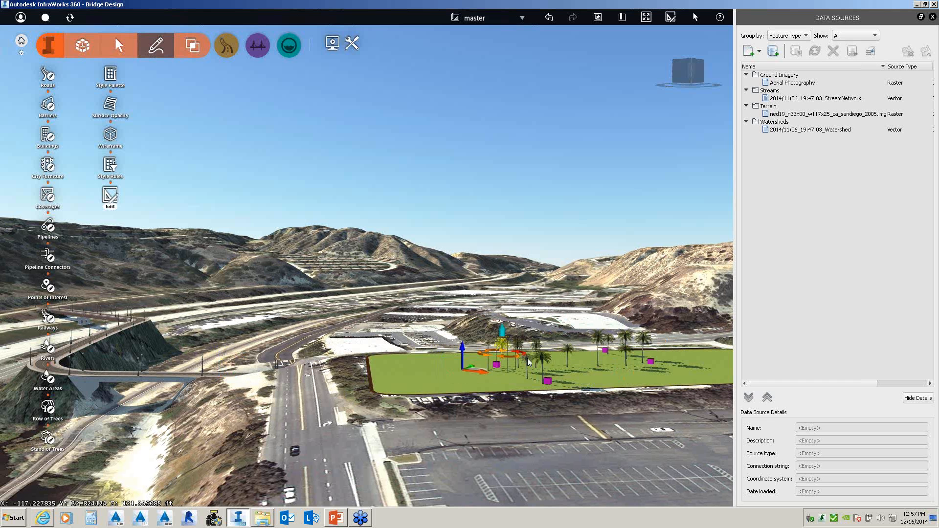
left_click(526, 359, "ctrl")
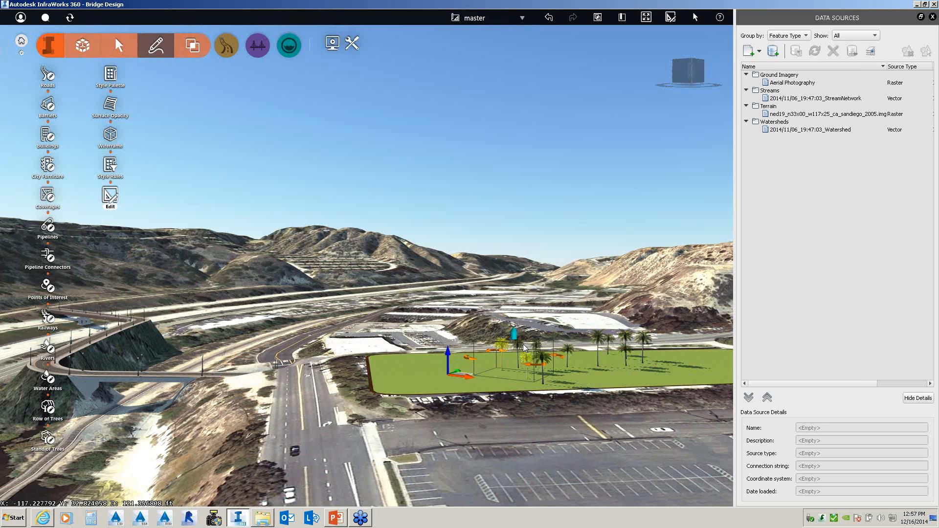
left_click(519, 345, "ctrl")
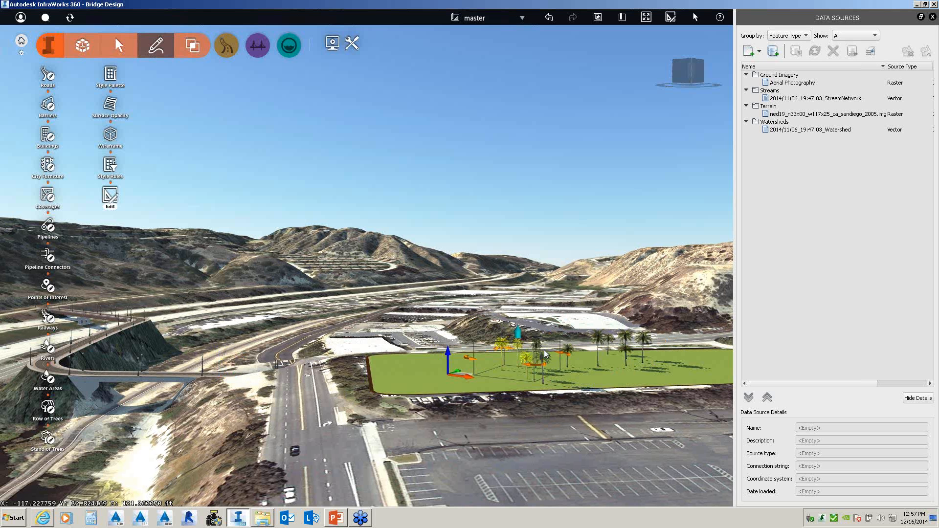
left_click(544, 351, "ctrl")
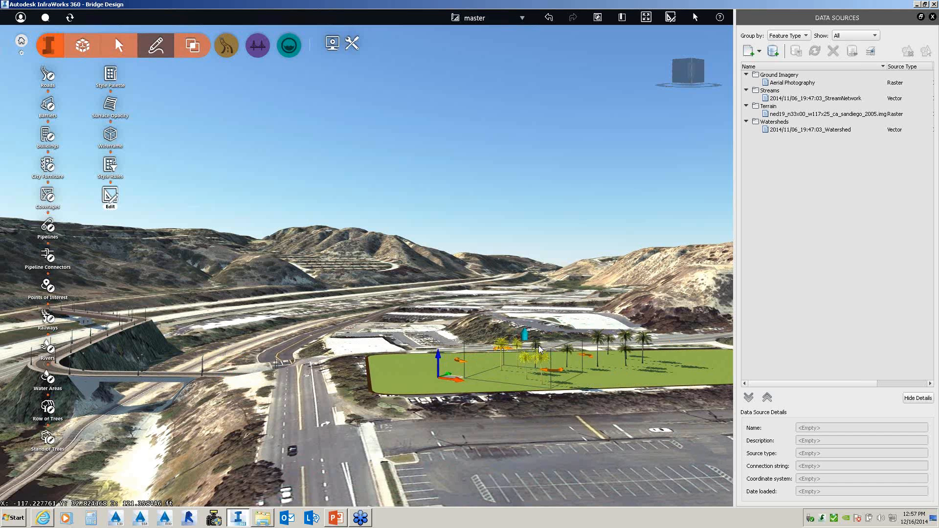
left_click(606, 343, "ctrl")
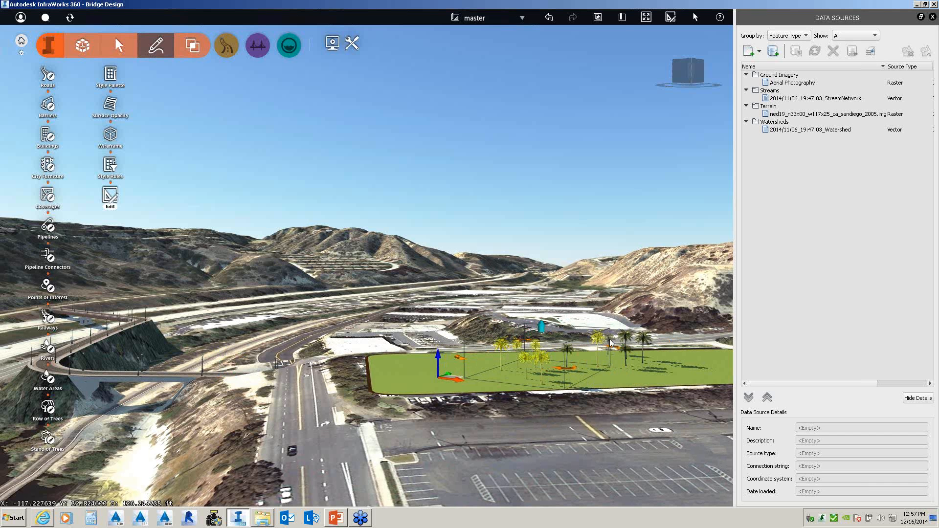
left_click(610, 340, "ctrl")
left_click(624, 348, "ctrl")
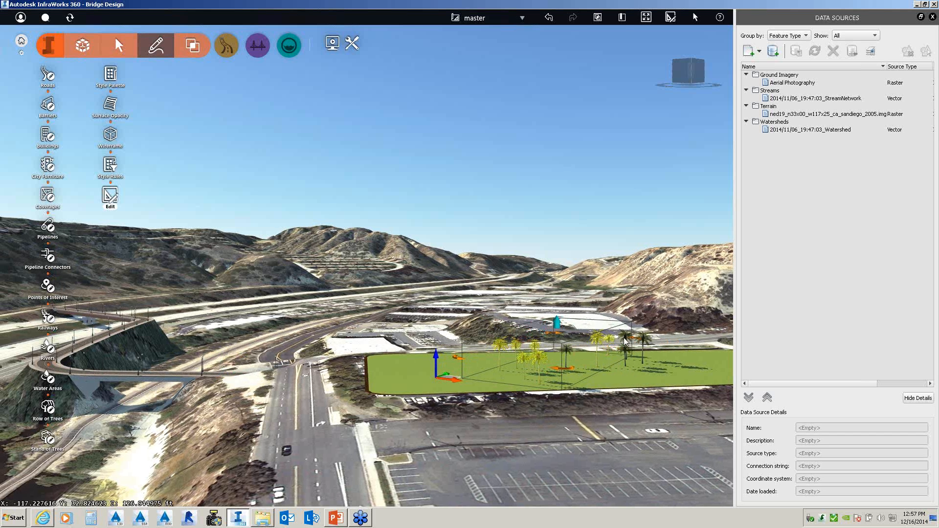
left_click(626, 337, "ctrl")
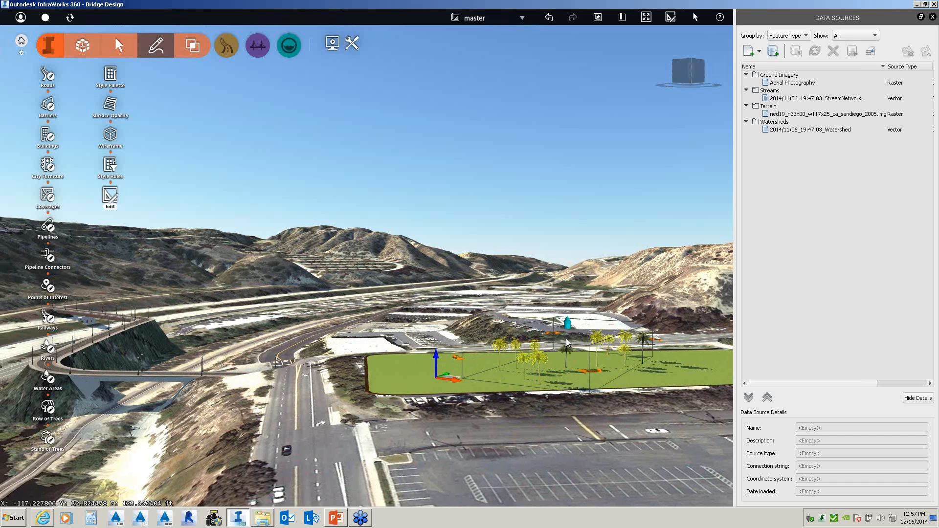
key("Delete")
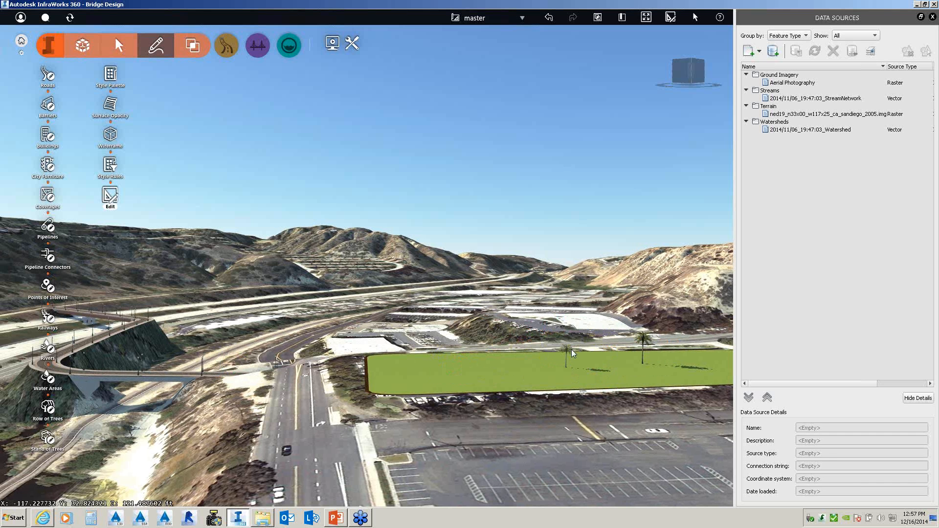
- Delete the last two remaining palm trees
left_click(571, 353)
left_click(642, 342, "ctrl")
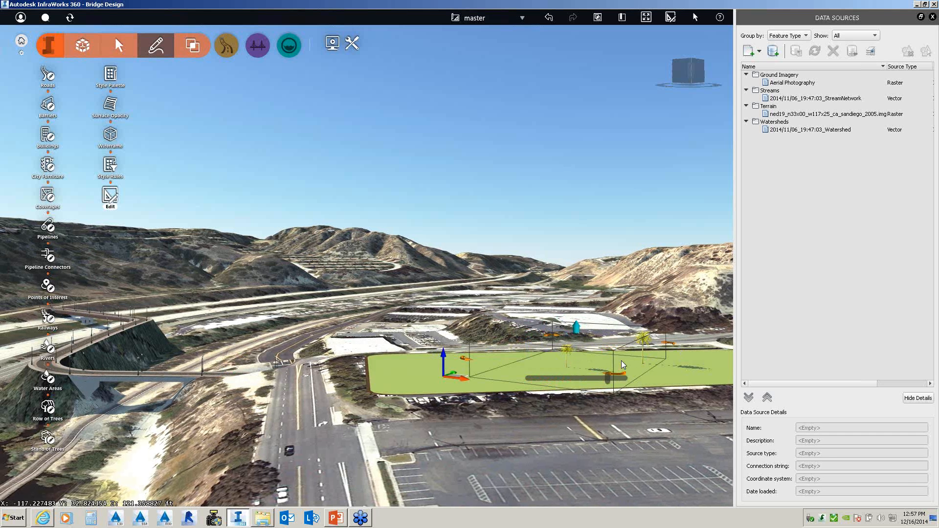
key("Delete")
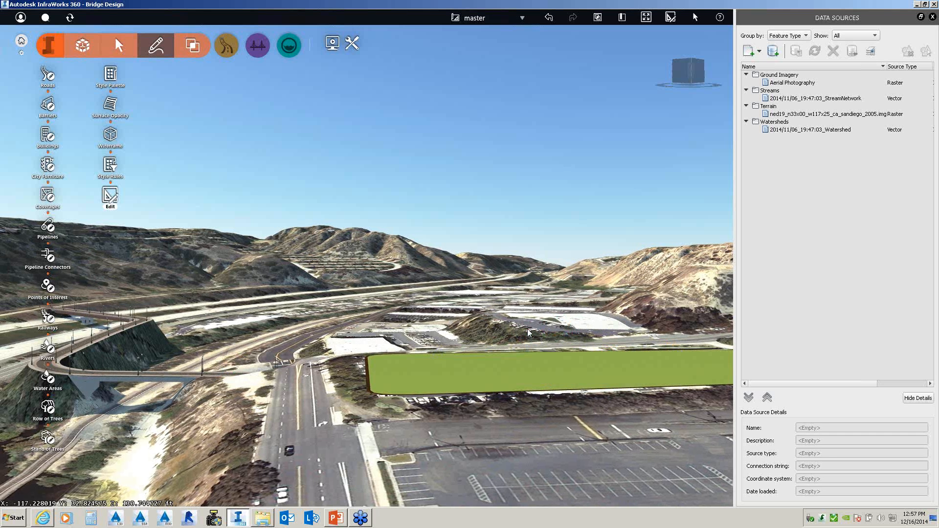
- Zoom out, show the New data source types, and bring up Windows Explorer's frequent folders list
scroll(528, 333, "down", 3)
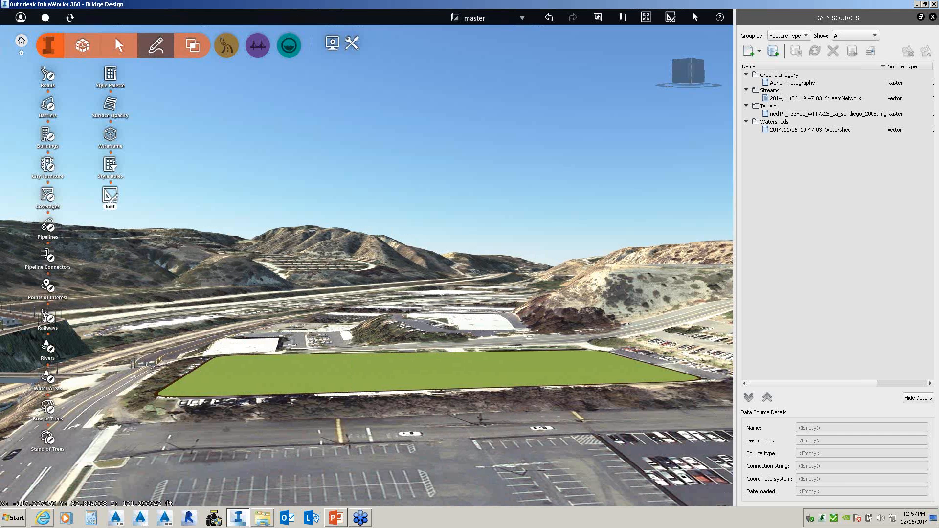
left_click(759, 51)
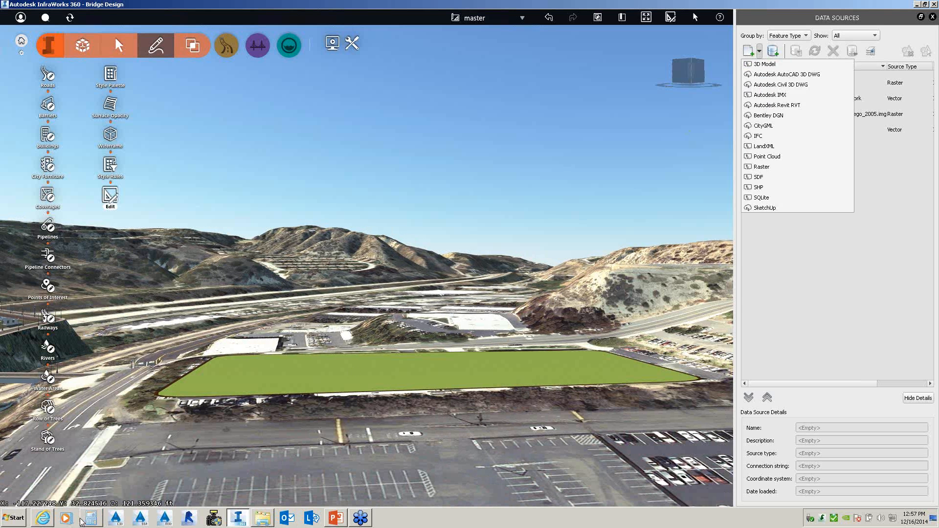
right_click(259, 521)
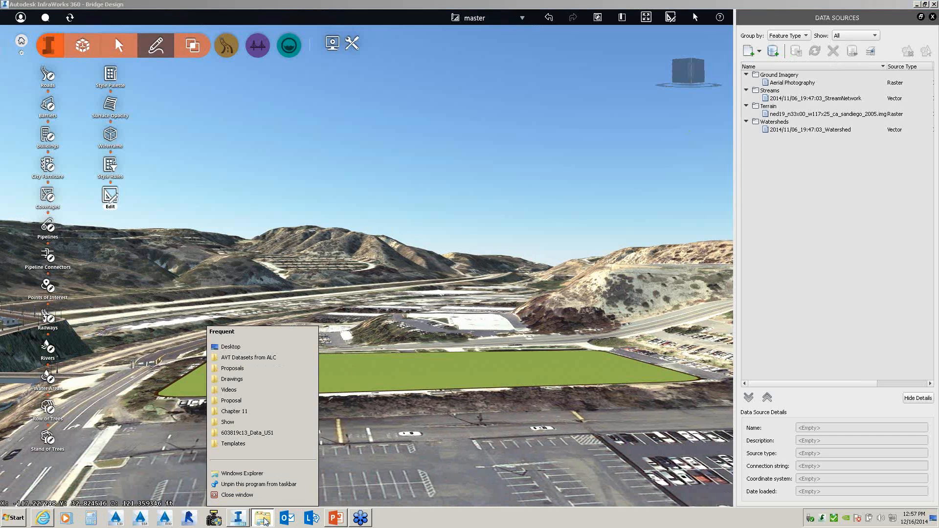
- Browse to Autodesk Infraworks 2014\3D Models\Phoenix Plaza\models and bring model.dae into Data Sources
left_click(247, 474)
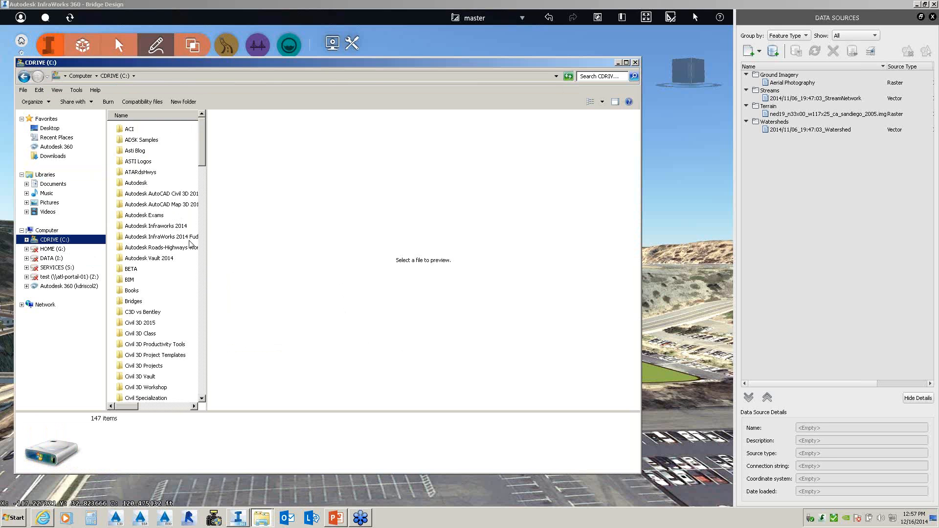
double_click(162, 228)
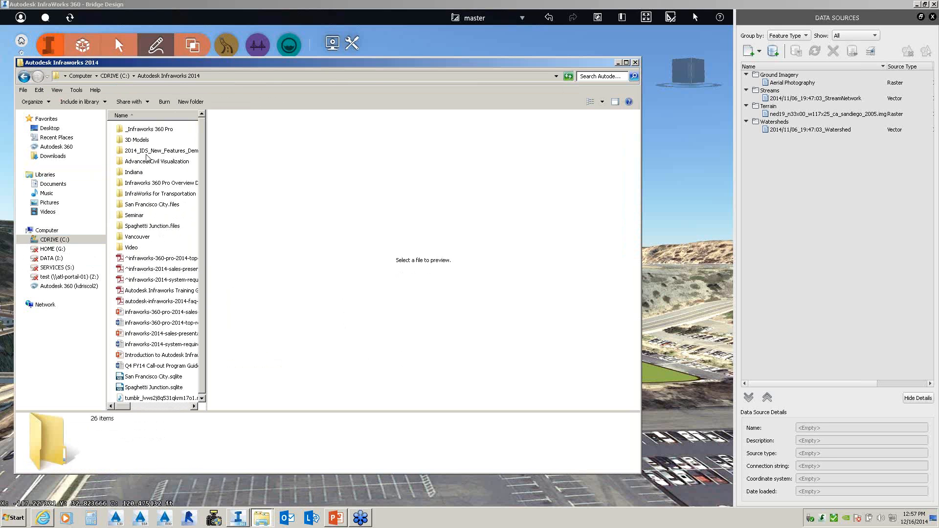
double_click(139, 141)
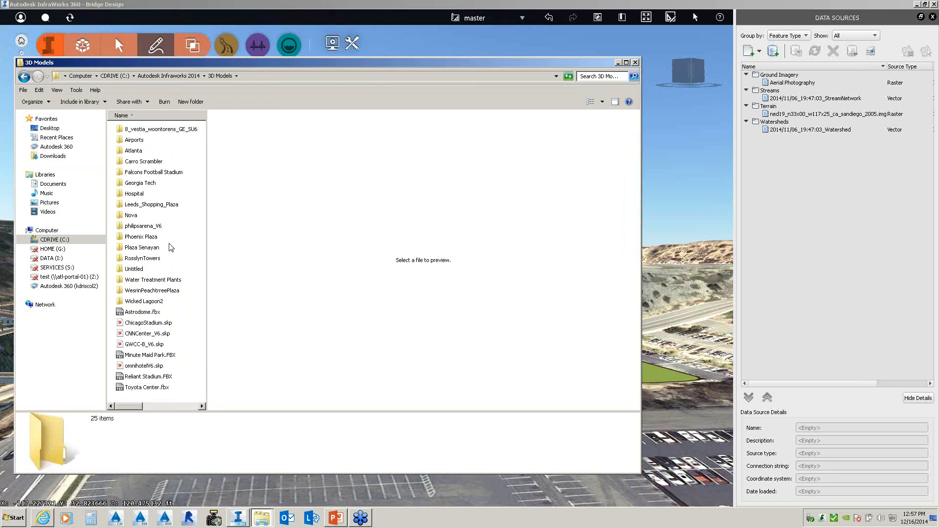
double_click(141, 237)
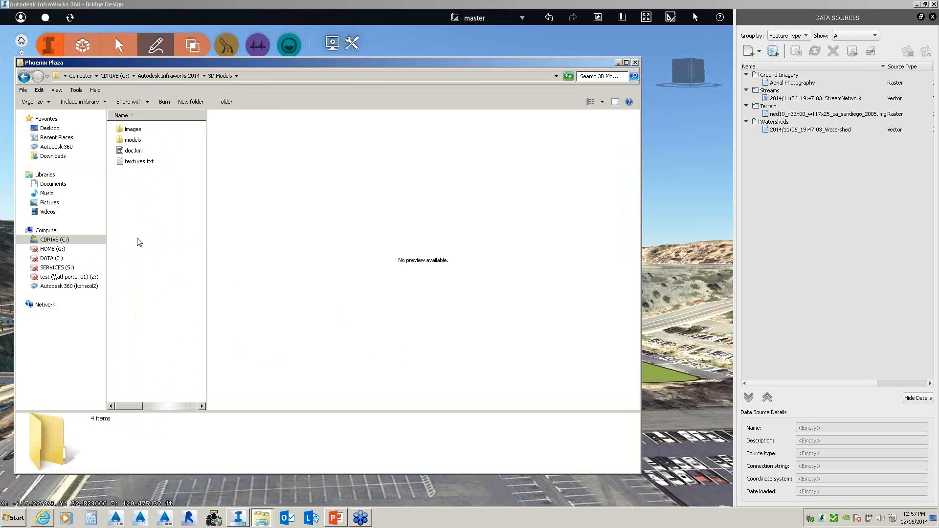
double_click(133, 140)
left_click(138, 130)
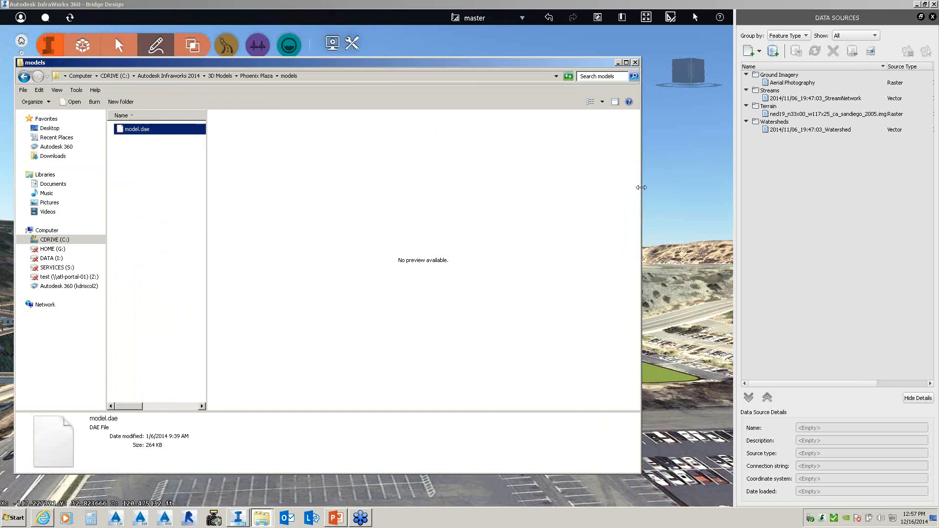
left_click_drag(641, 187, 409, 189)
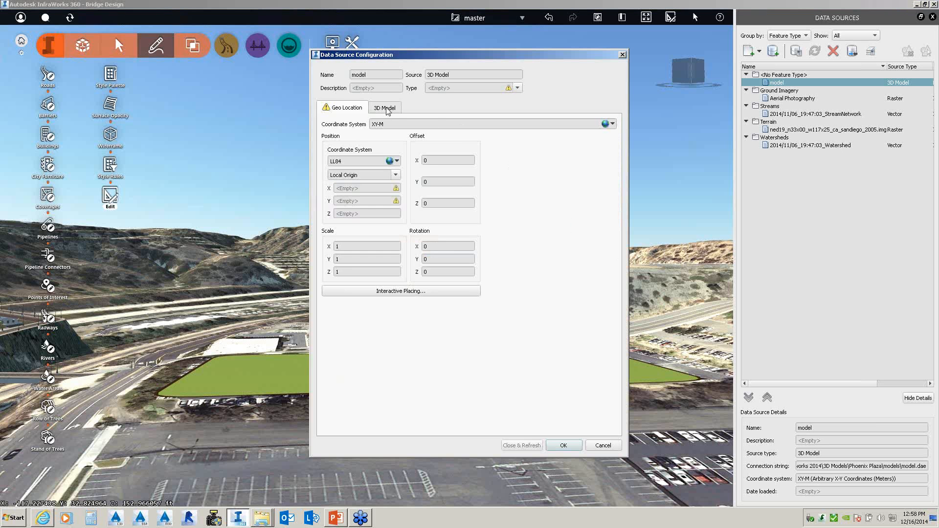
- Set model.dae's type to Buildings, place it interactively on the green lot, and Close & Refresh
left_click(385, 108)
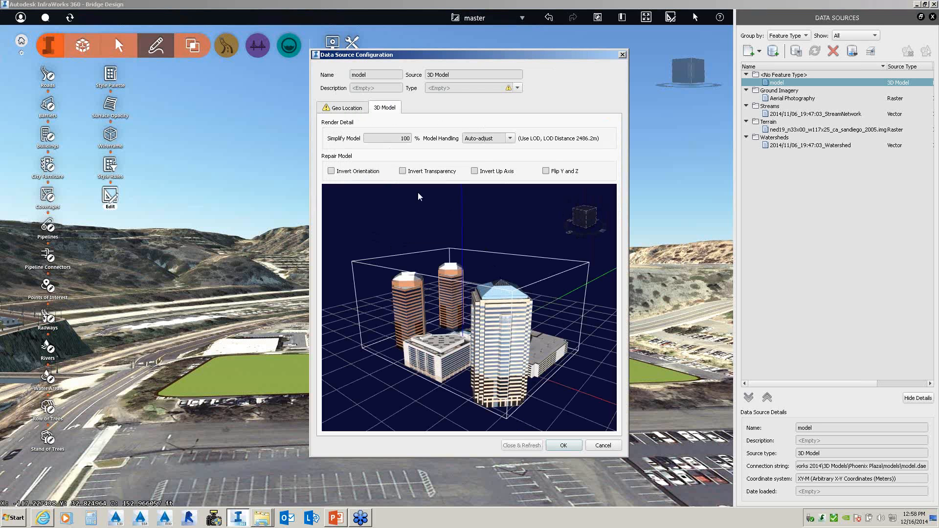
left_click(346, 108)
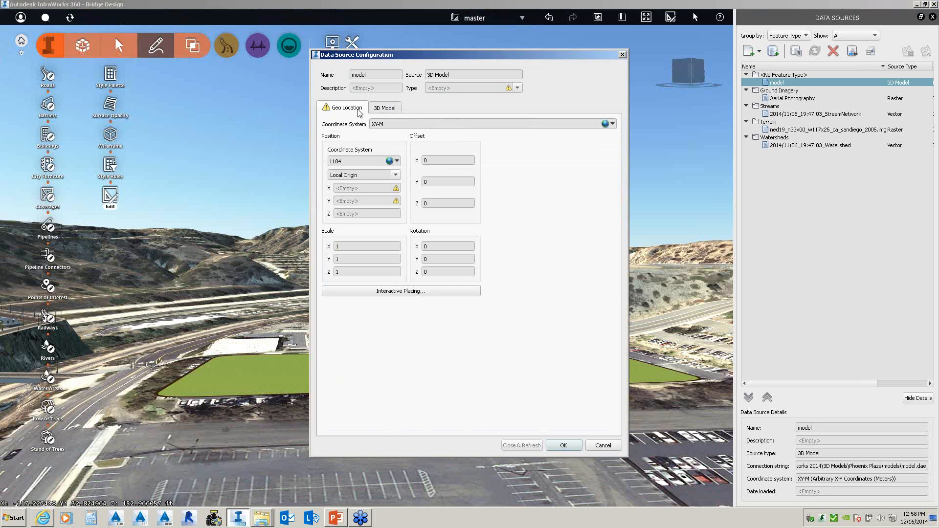
left_click(517, 88)
left_click(451, 112)
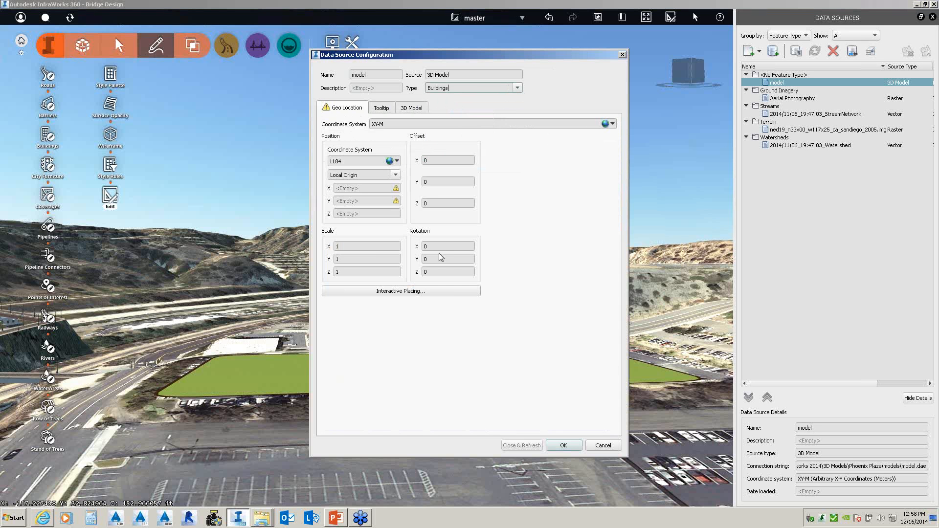
left_click(406, 291)
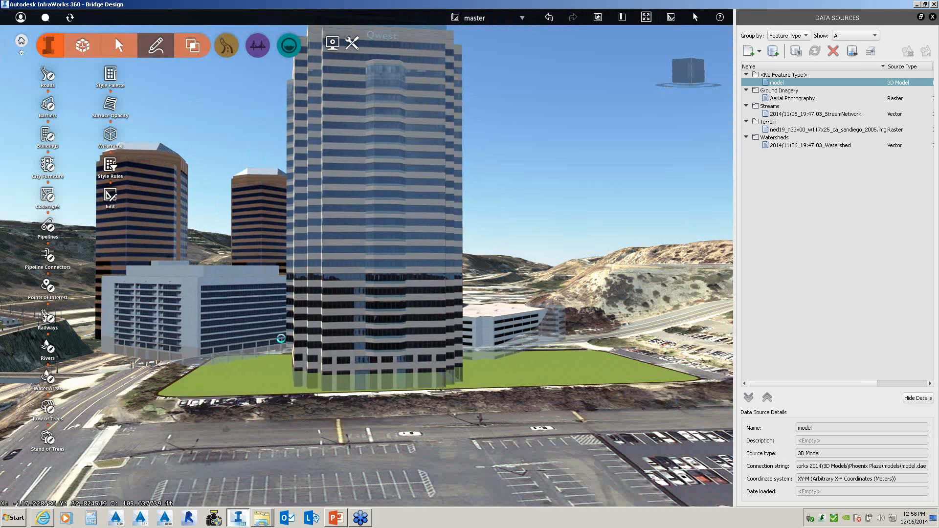
left_click(281, 339)
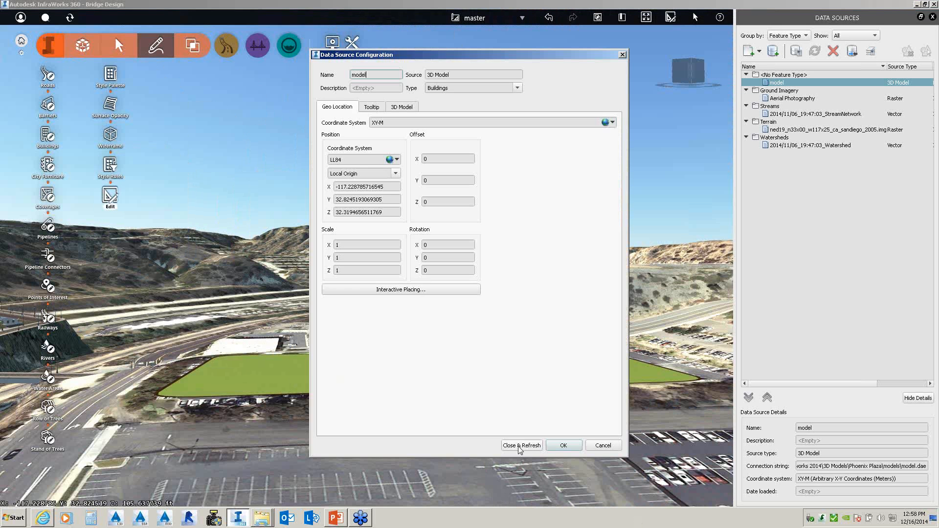
left_click(519, 446)
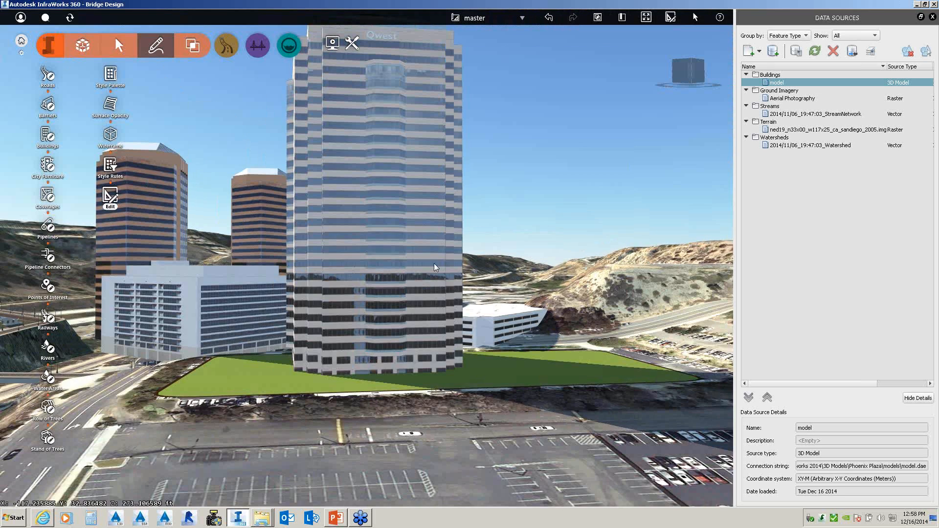
scroll(433, 265, "down", 2)
- Navigate the view to bring the bridge, freeway and imported buildings into sight
scroll(433, 266, "down", 1)
left_click(351, 118)
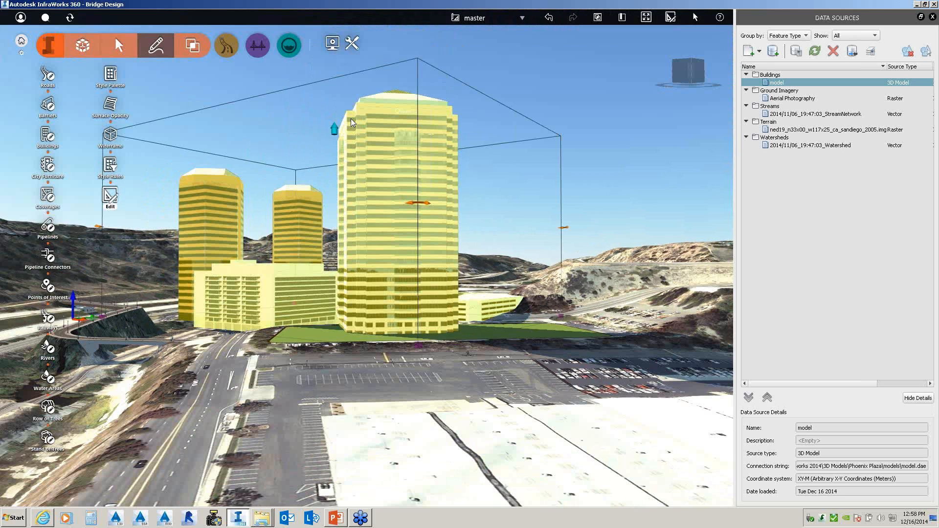
left_click_drag(351, 118, 361, 145)
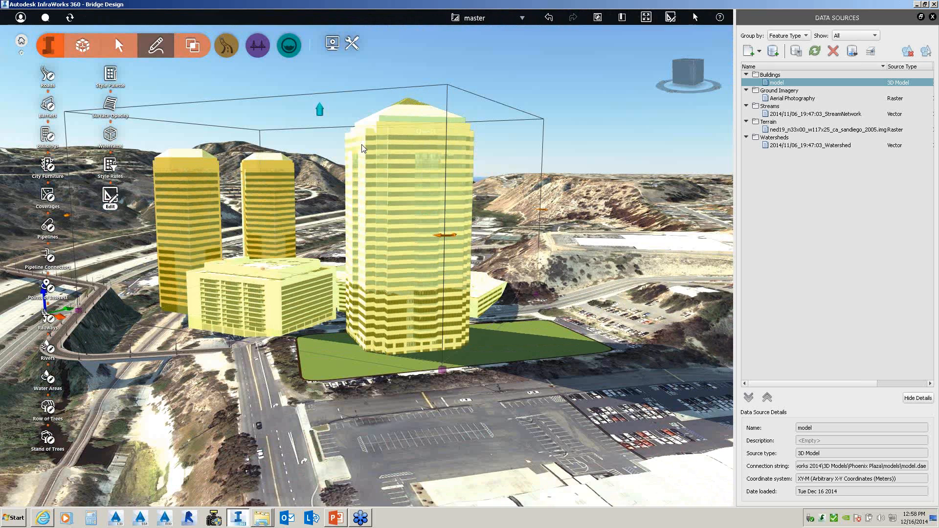
scroll(318, 206, "down", 3)
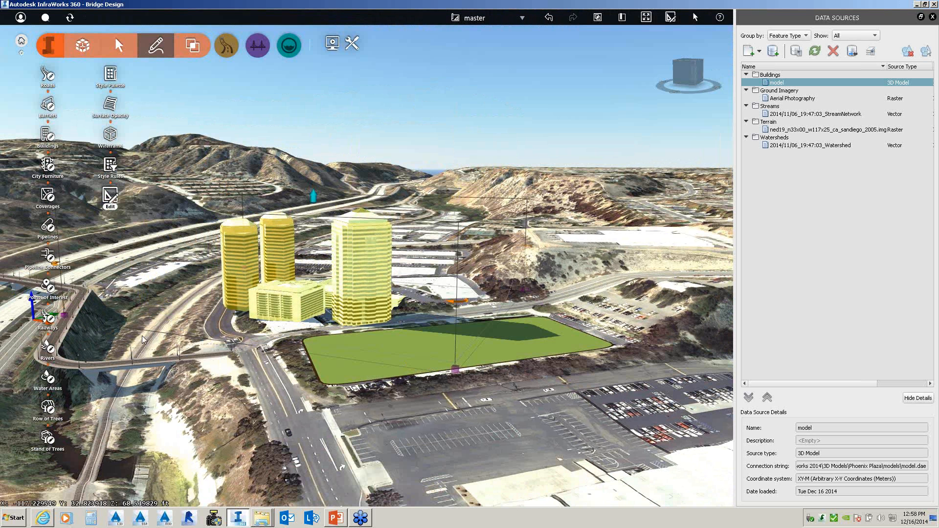
left_click(38, 323)
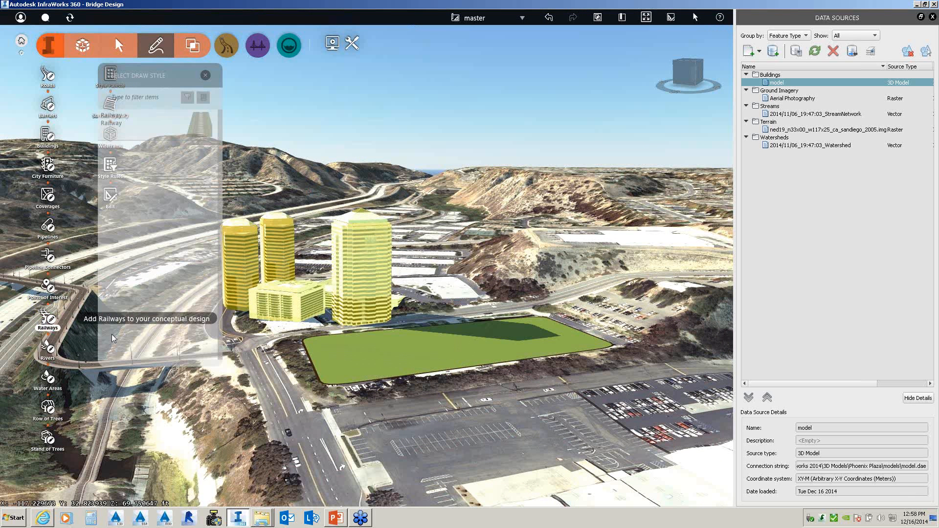
key("Escape")
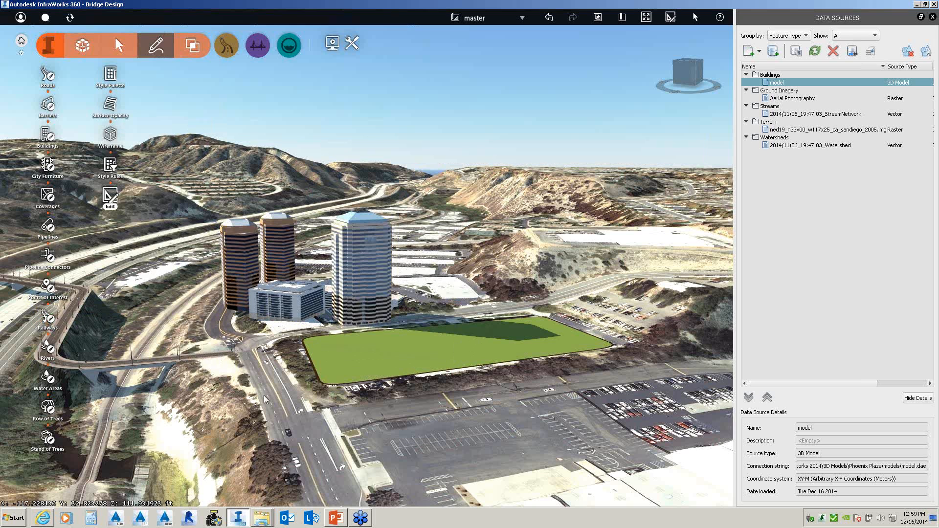
middle_click_drag(263, 395, 263, 372)
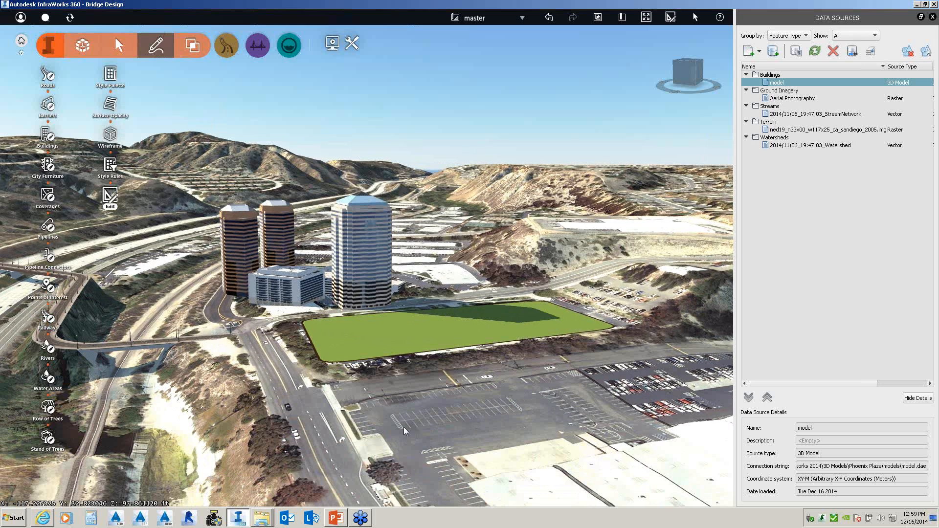
middle_click_drag(295, 344, 432, 395)
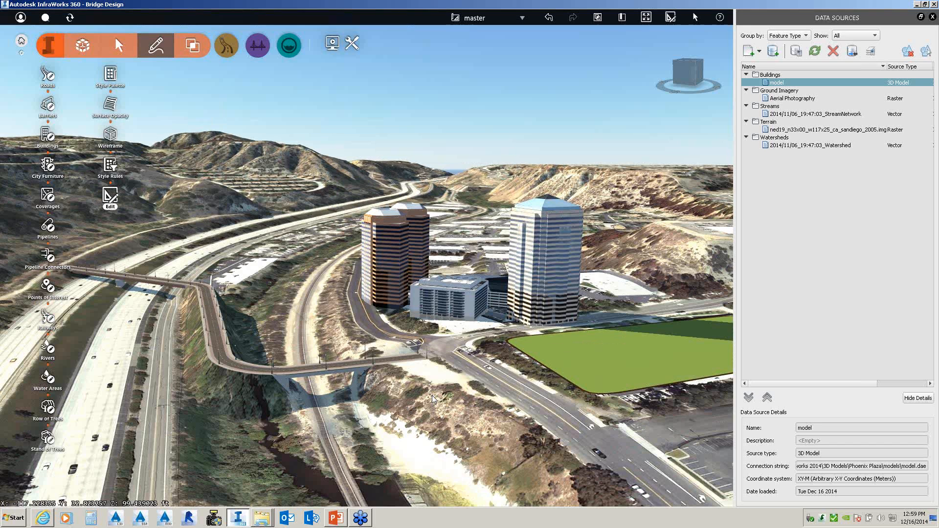
- Move the imported buildings about 114 ft east, rotate them and adjust their height
left_click(432, 395)
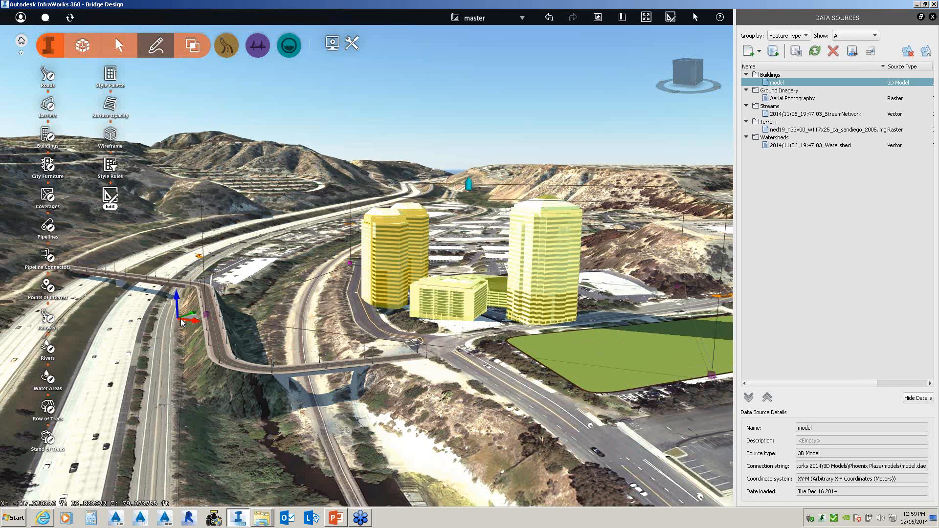
left_click_drag(182, 322, 355, 315)
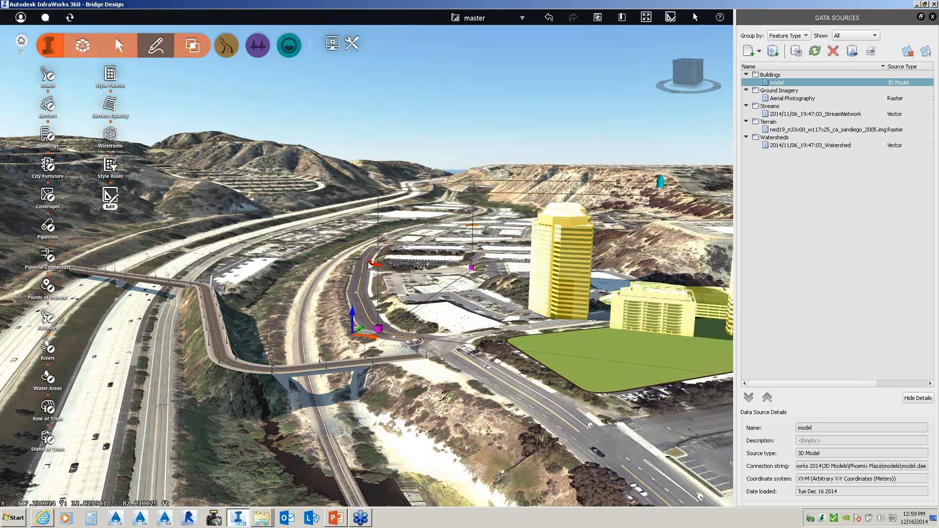
left_click_drag(369, 266, 527, 317)
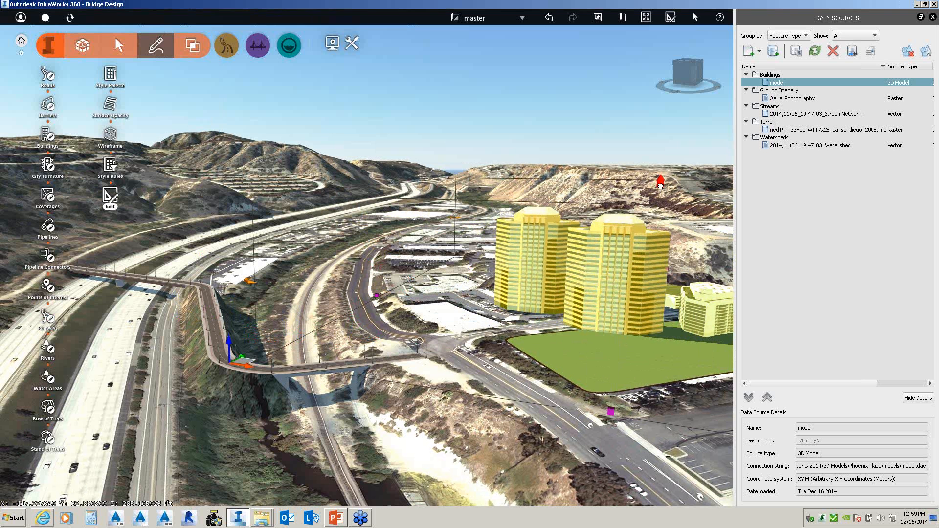
left_click_drag(661, 184, 661, 216)
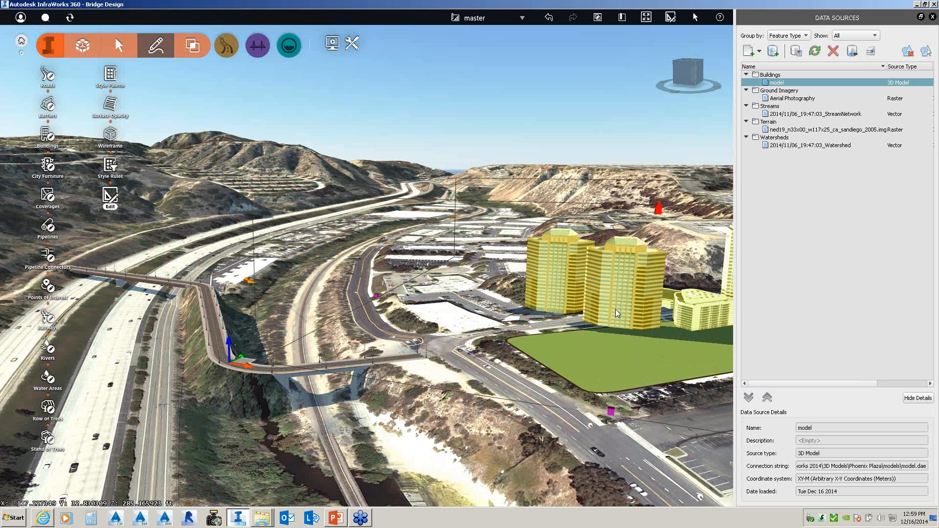
left_click_drag(227, 344, 250, 343)
left_click(521, 356)
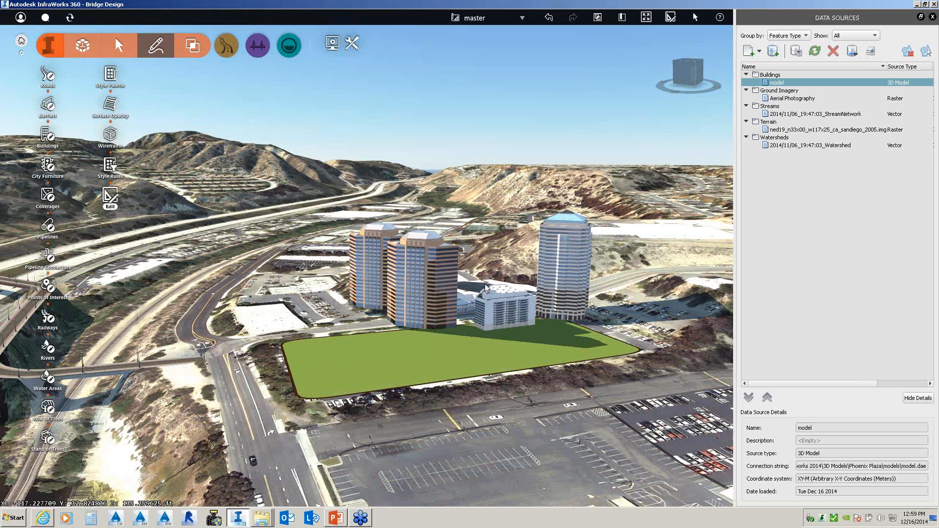
- Adjust the buildings' footprint and raise them to about 291 ft
left_click(485, 284)
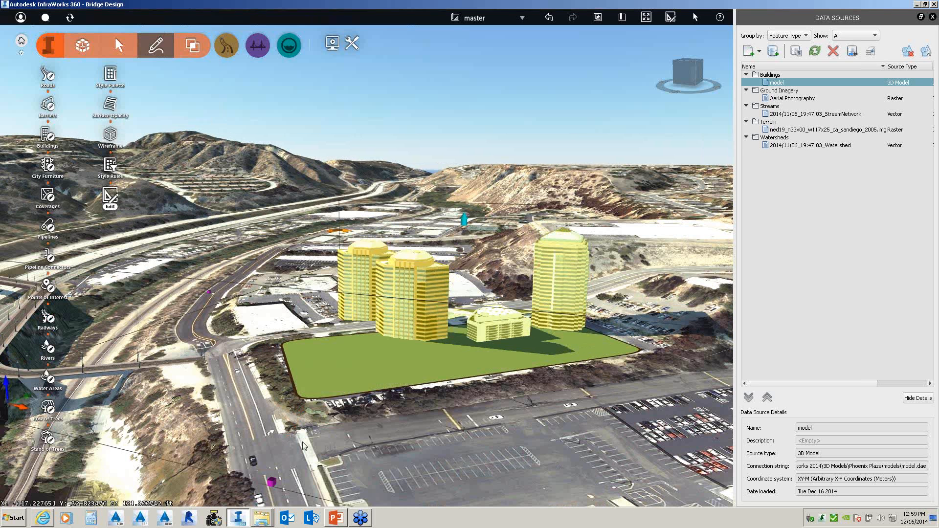
left_click_drag(272, 483, 263, 503)
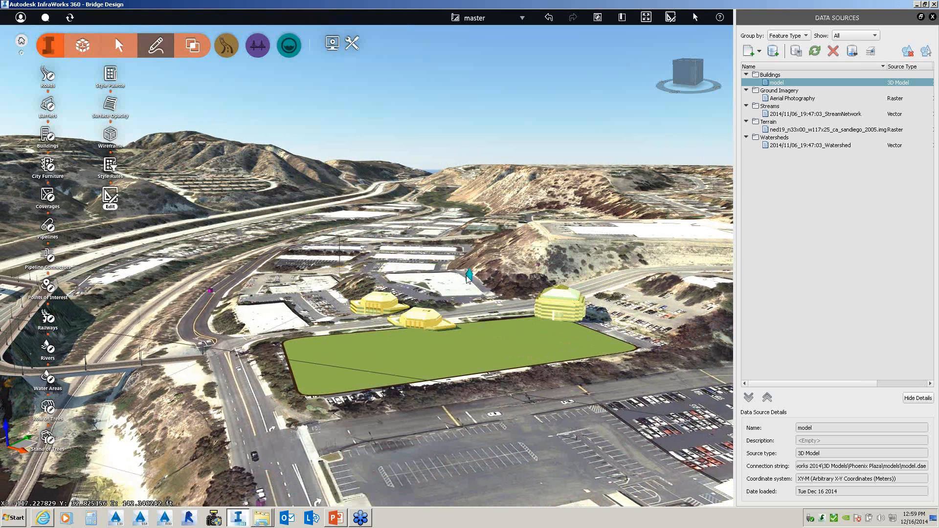
left_click_drag(472, 277, 472, 217)
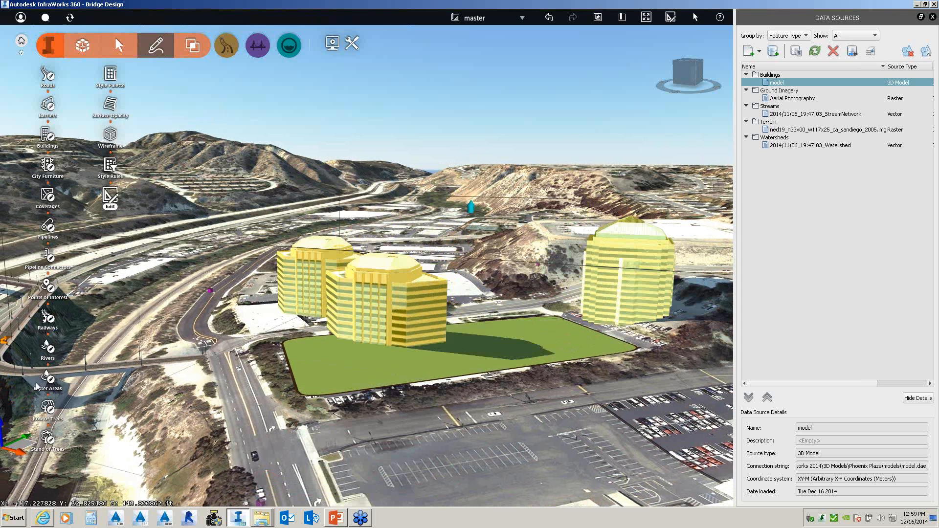
left_click_drag(6, 429, 8, 409)
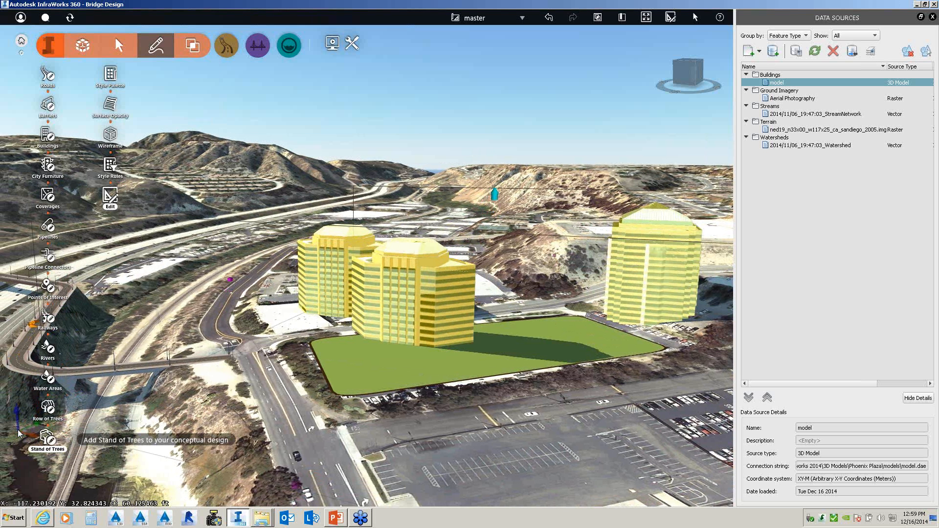
left_click(18, 431)
key("Escape")
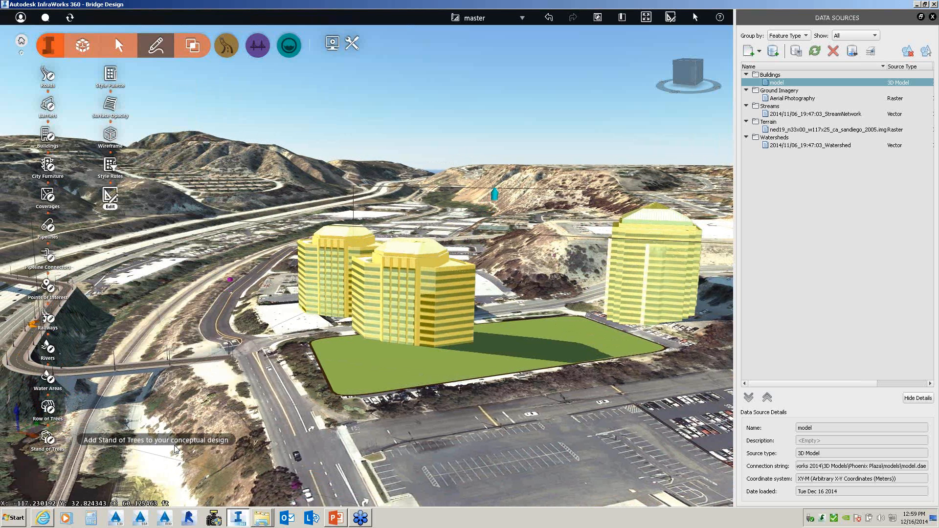
key("Escape")
- Shift the three office buildings along the Y direction, then deselect and zoom out
left_click(419, 318)
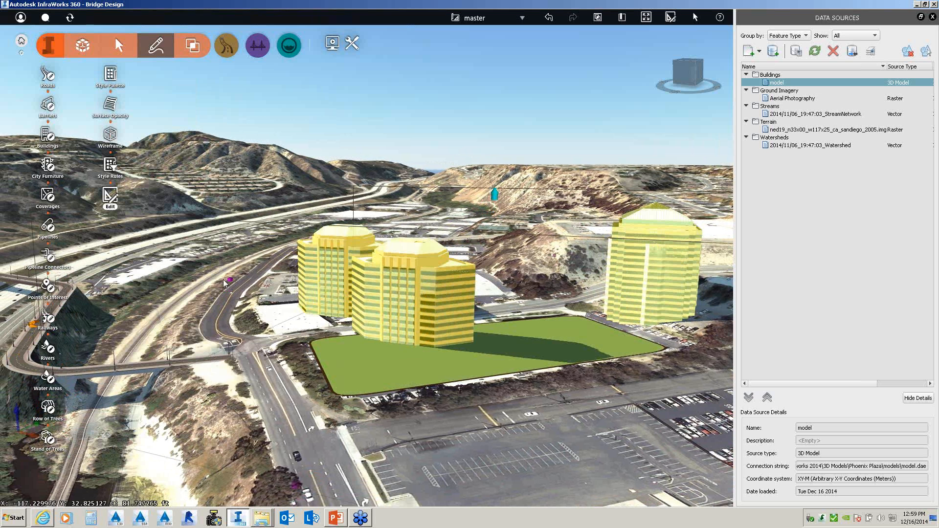
mouse_move(229, 280)
left_mouse_down()
mouse_move(322, 346)
mouse_move(313, 342)
left_mouse_up()
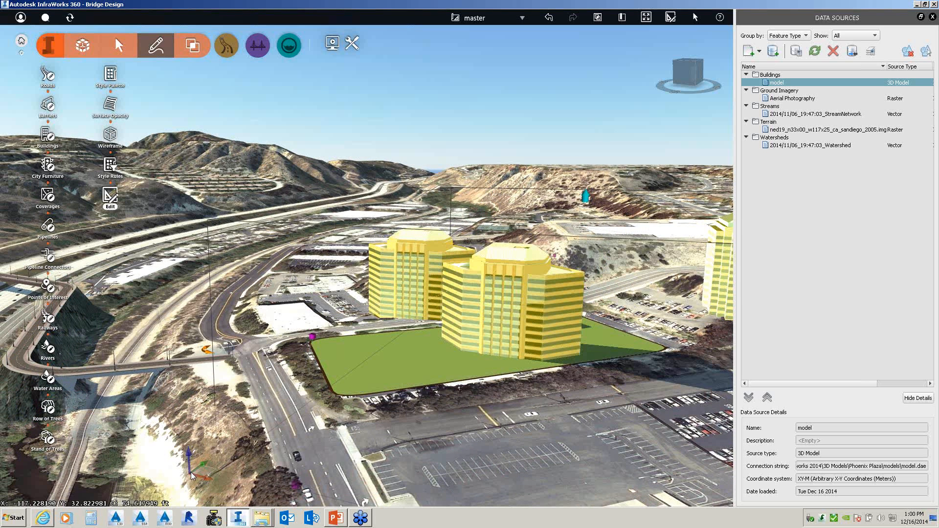
left_click_drag(201, 466, 293, 446)
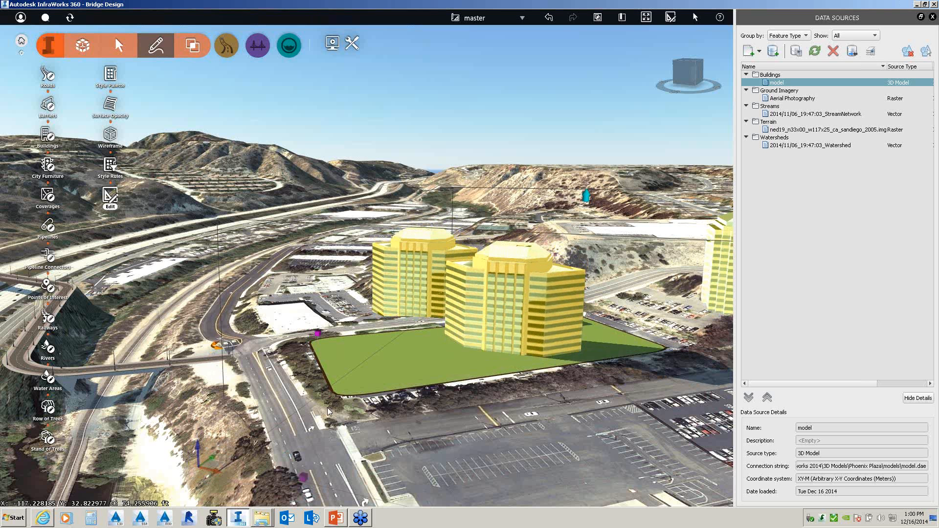
left_click(558, 207)
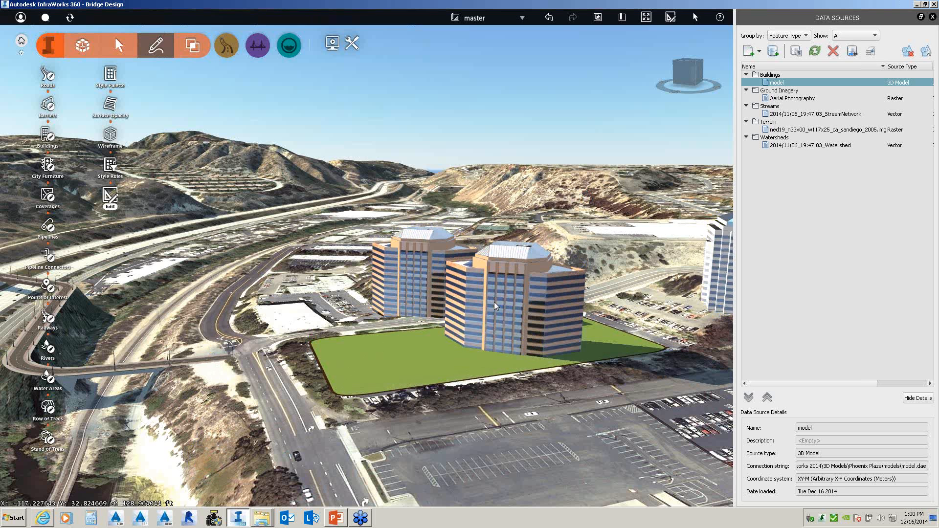
scroll(494, 303, "down", 1)
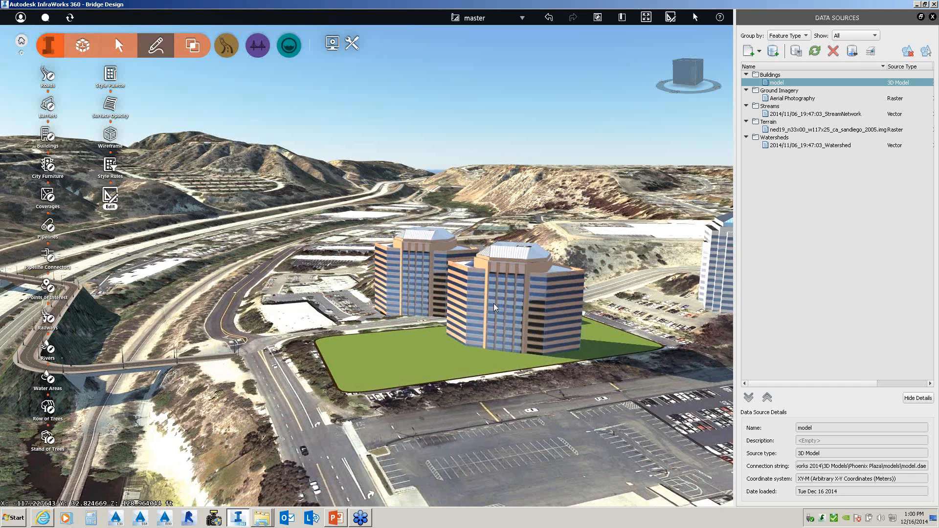
scroll(494, 303, "down", 3)
- Move the three-building model -203.87 ft in Y and raise it 54.37 ft, then orbit out
left_click(497, 307)
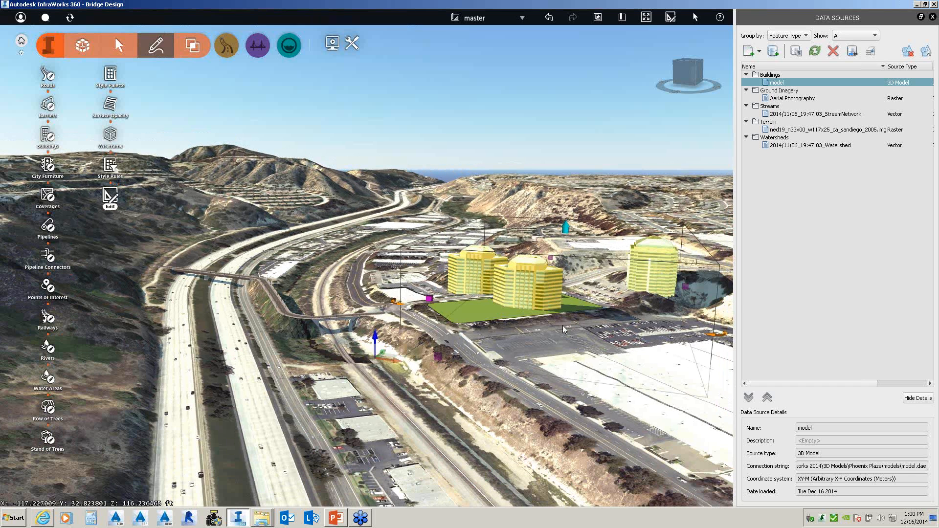
left_click_drag(557, 325, 386, 313)
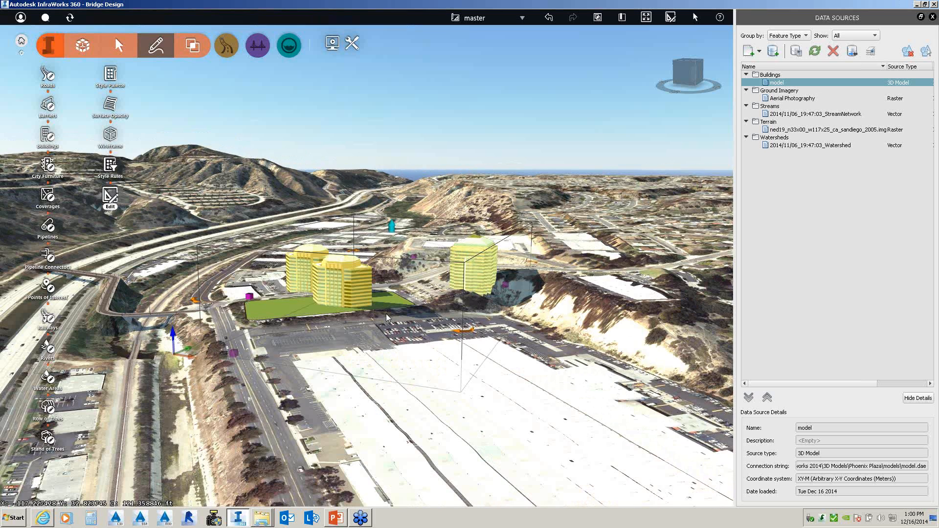
key("Escape")
scroll(471, 301, "down", 2)
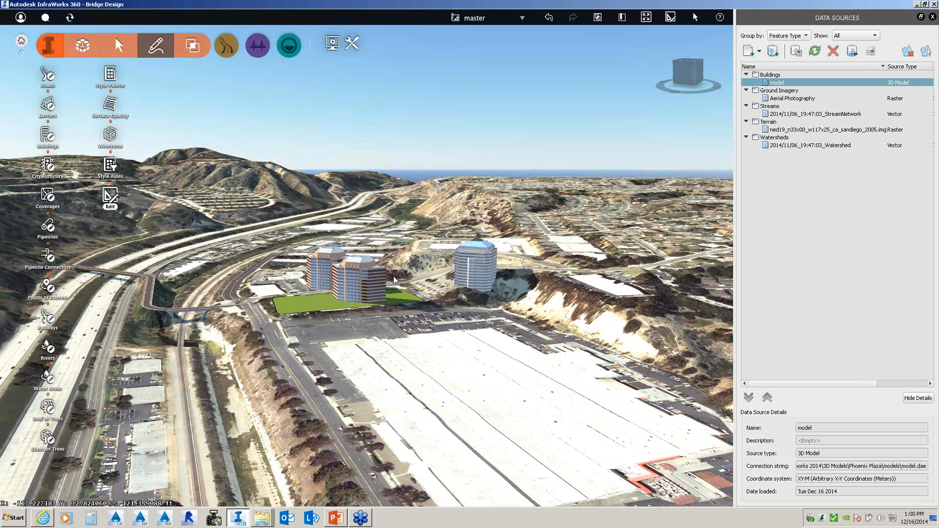
left_click(373, 284)
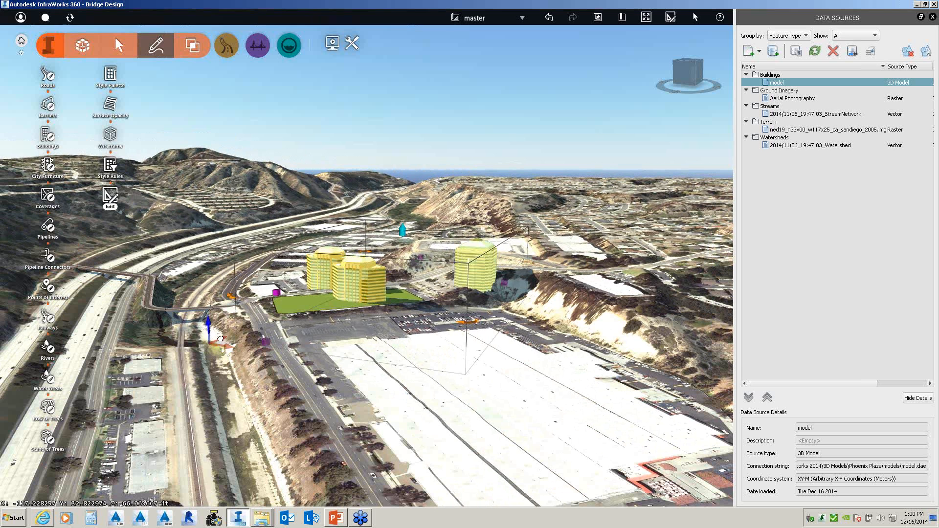
left_click_drag(219, 339, 130, 370)
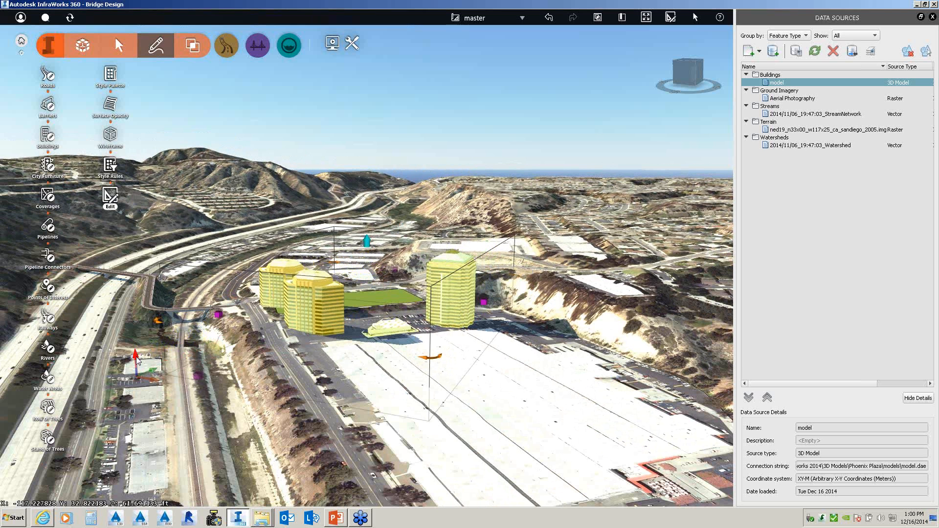
left_click_drag(137, 360, 141, 320)
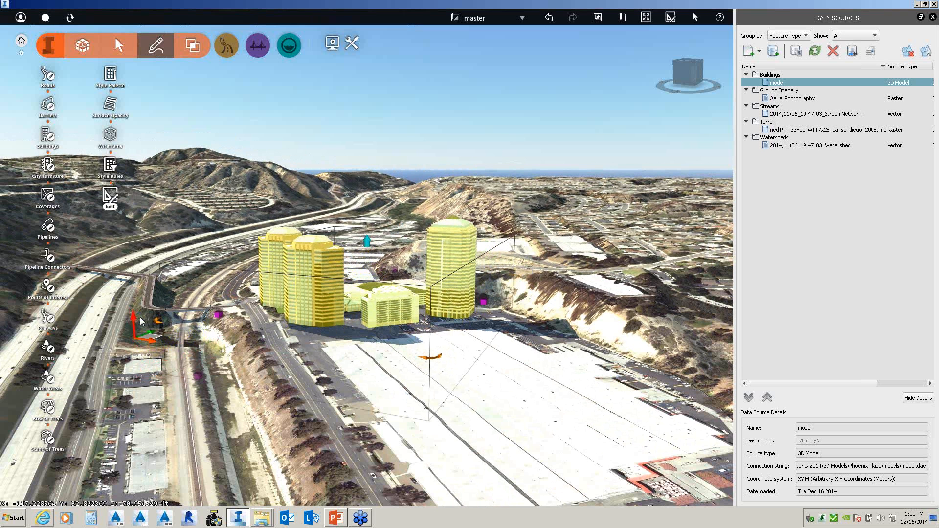
left_click(248, 400)
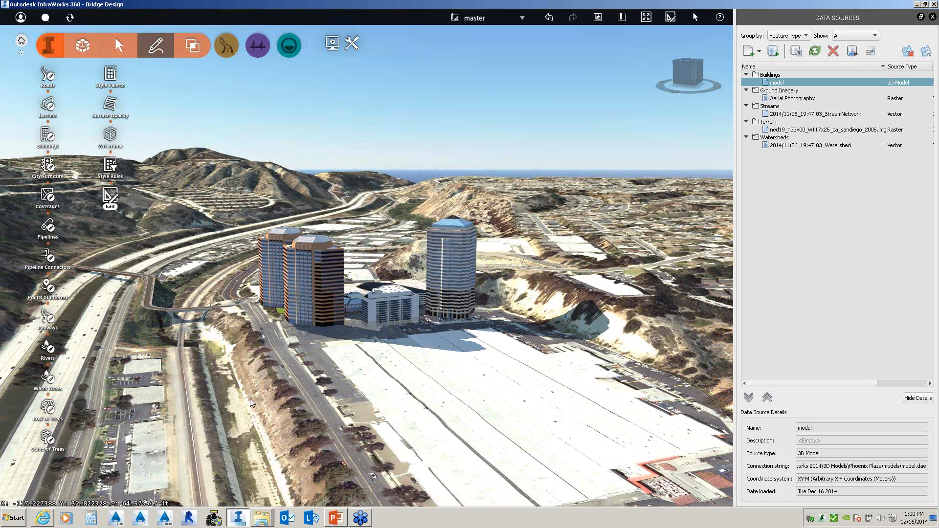
left_click_drag(250, 398, 330, 399)
scroll(291, 413, "down", 3)
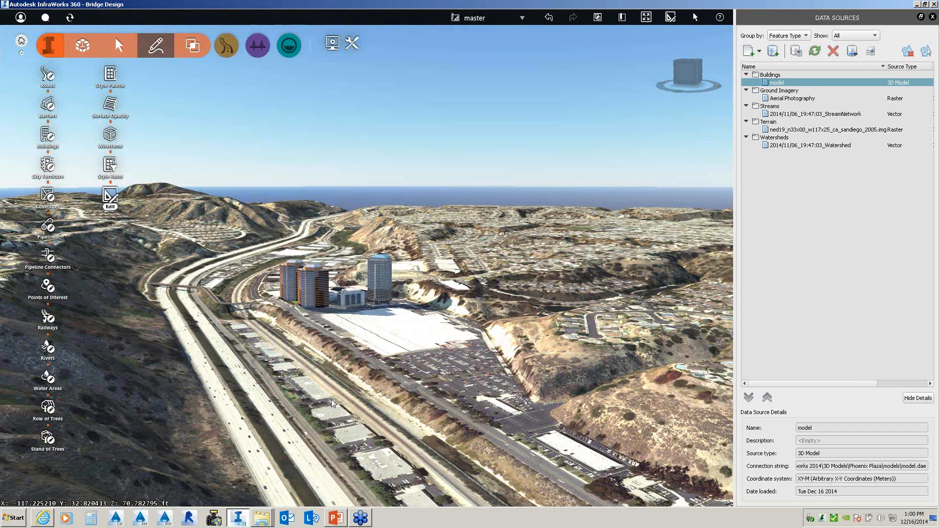
scroll(331, 399, "down", 2)
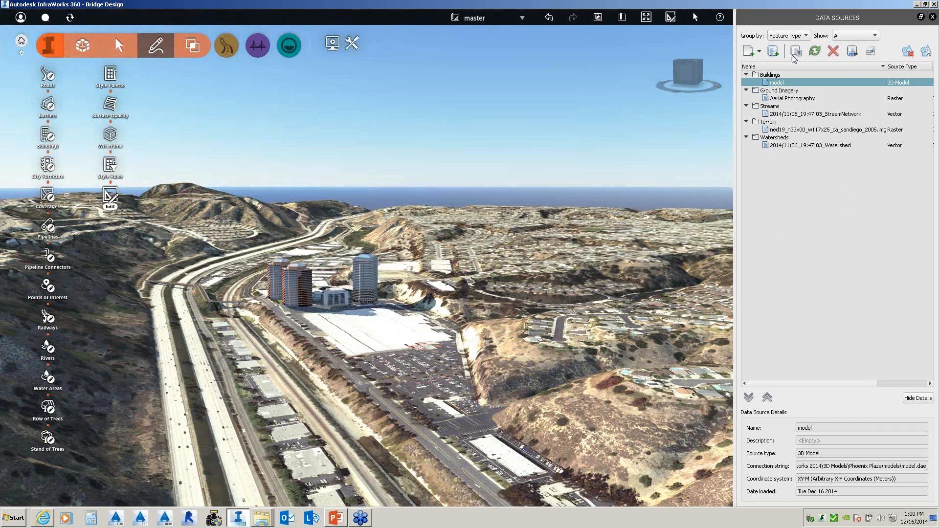
left_click(759, 51)
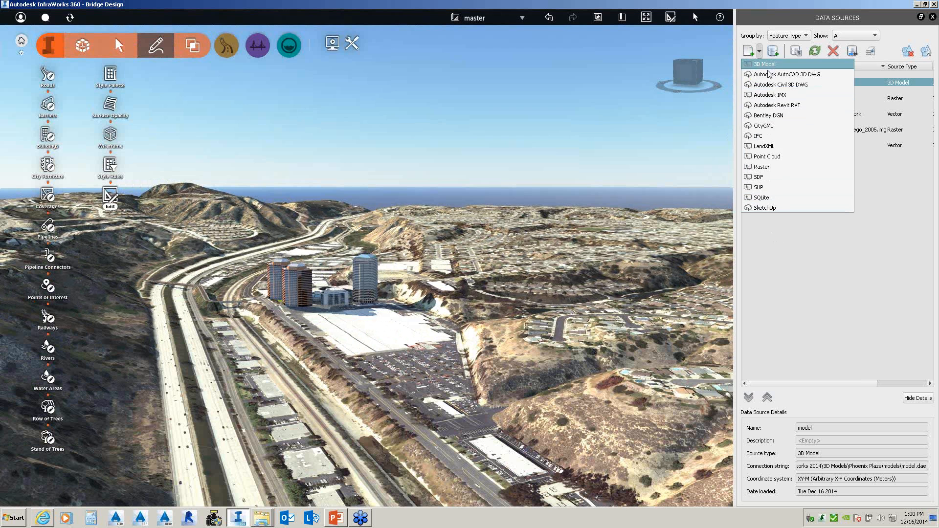
left_click(778, 106)
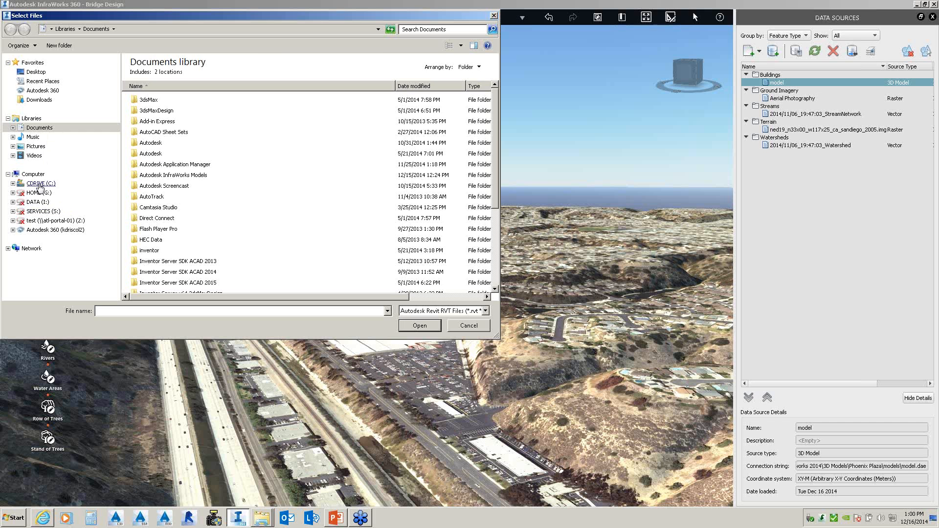
left_click(41, 185)
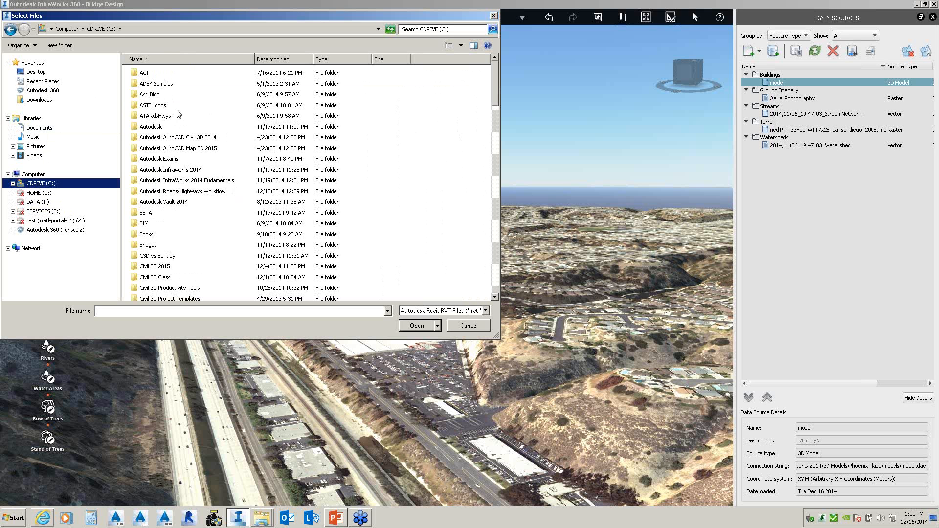
double_click(154, 85)
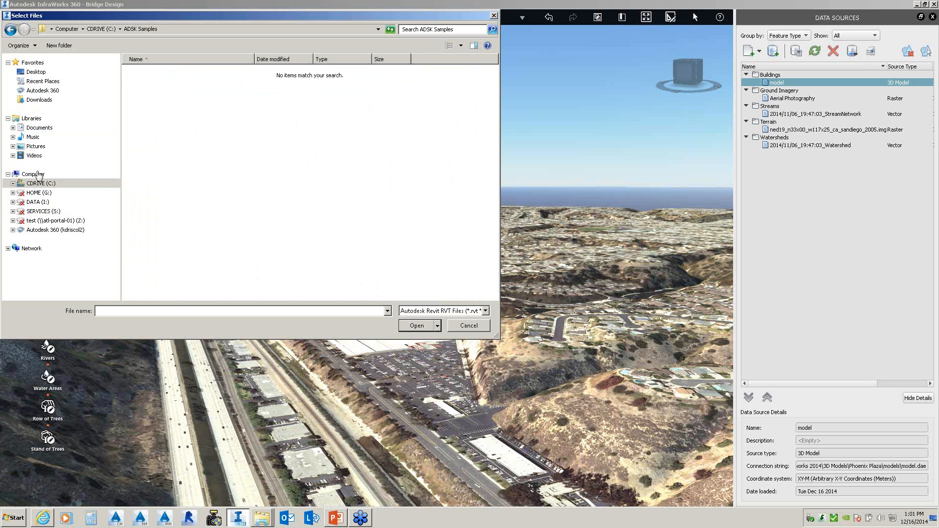
left_click(11, 30)
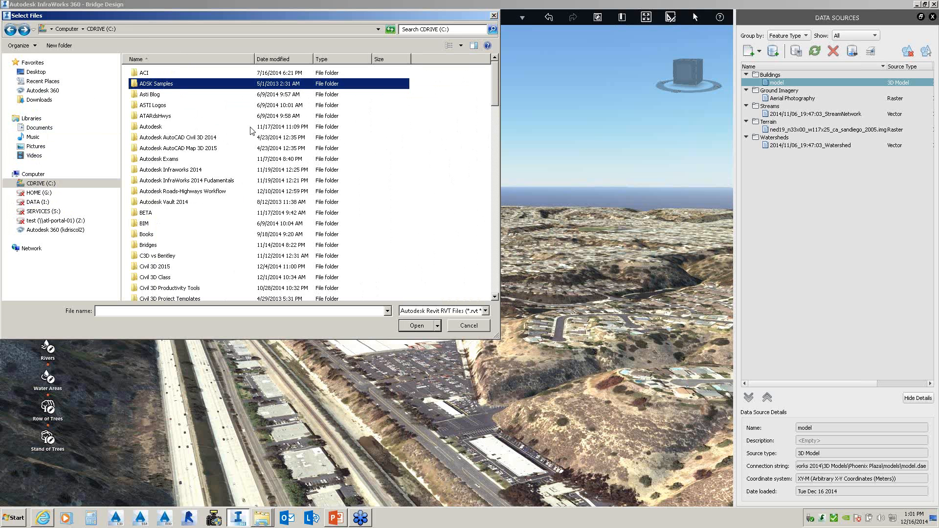
left_click(36, 72)
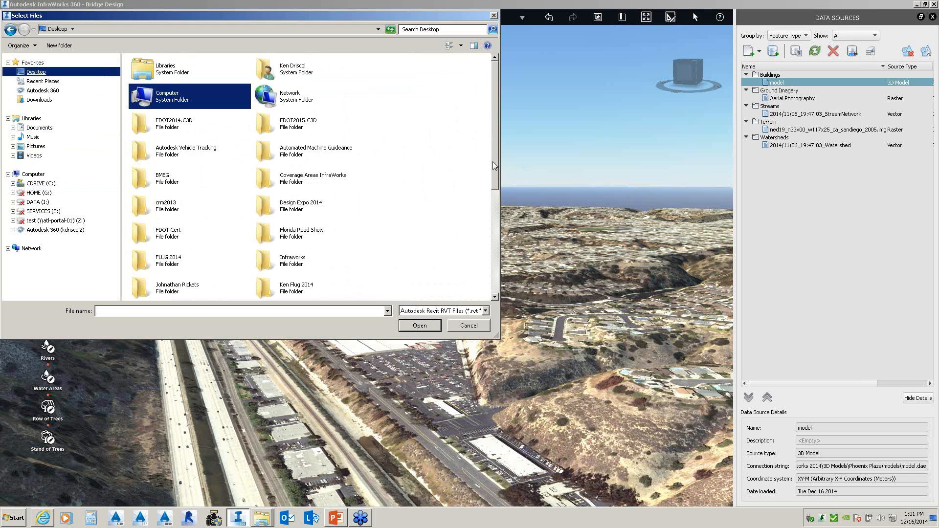
left_click_drag(492, 162, 502, 261)
double_click(266, 213)
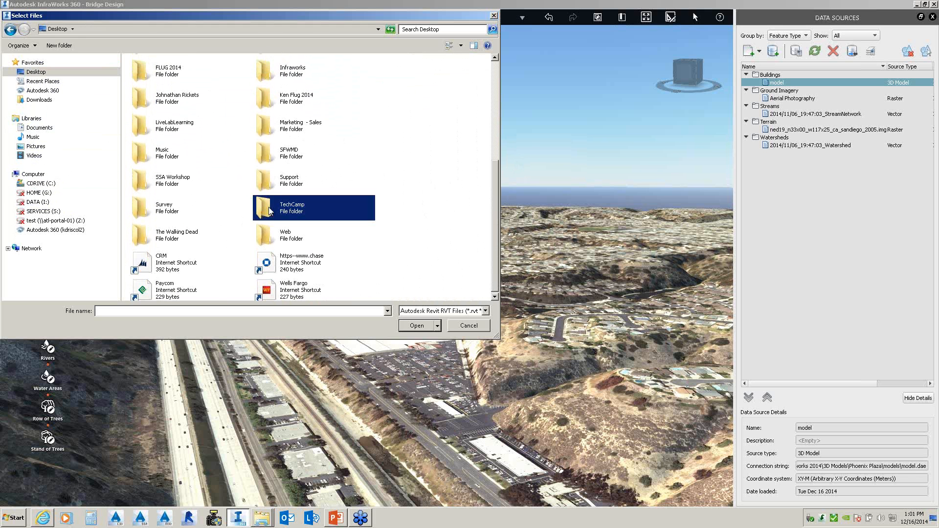
double_click(144, 73)
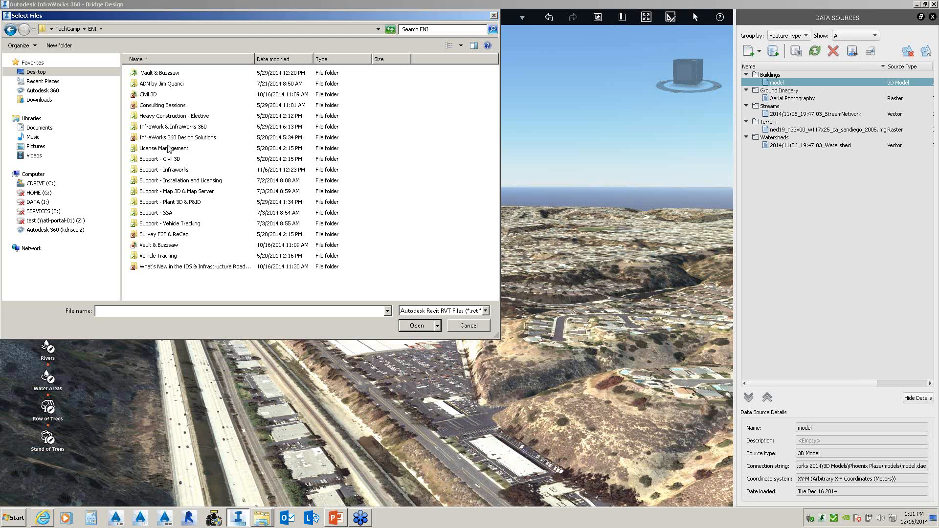
double_click(168, 128)
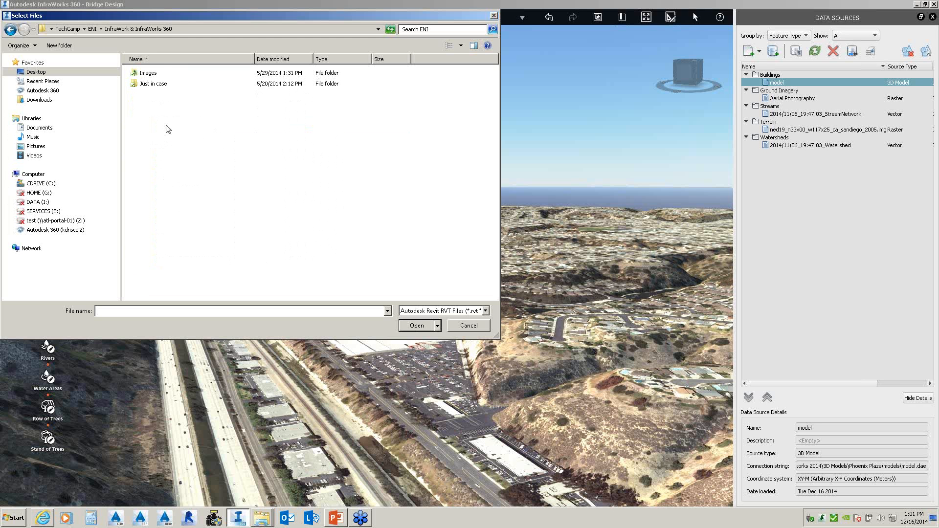
double_click(154, 84)
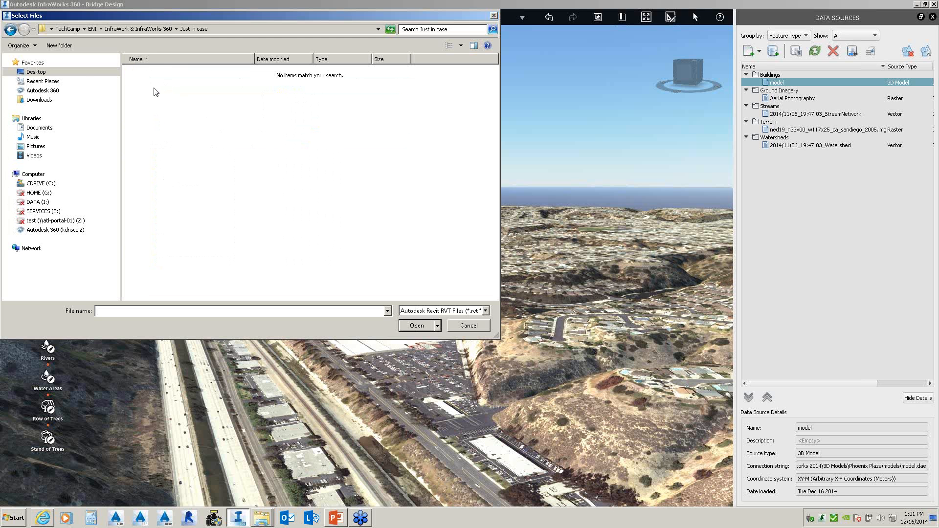
left_click(14, 30)
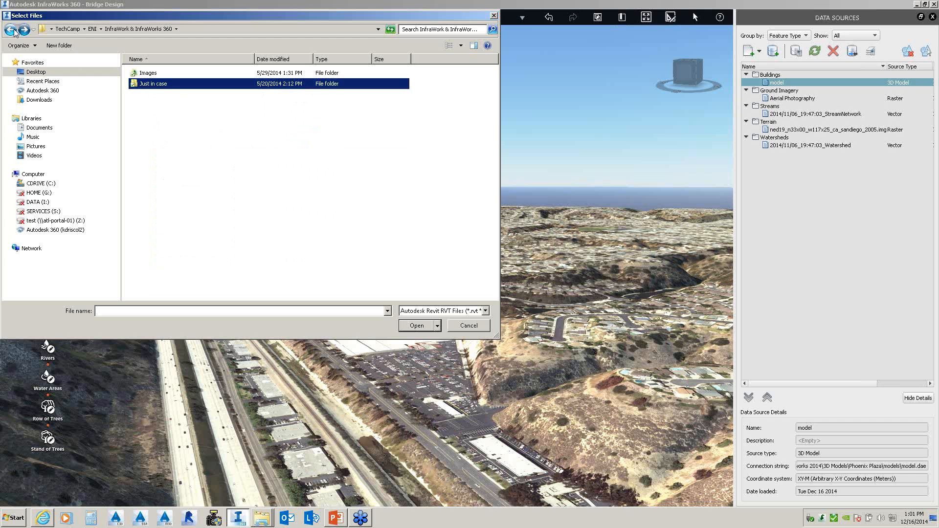
left_click(14, 30)
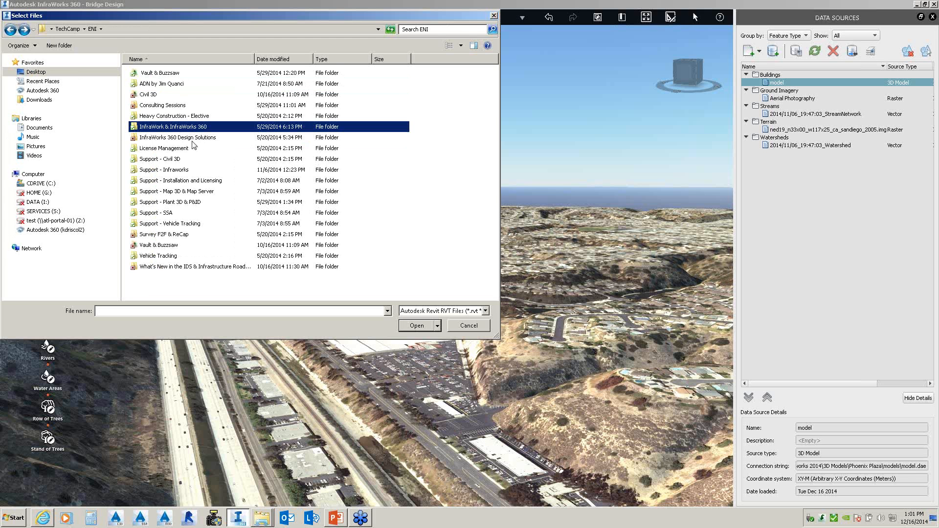
double_click(184, 139)
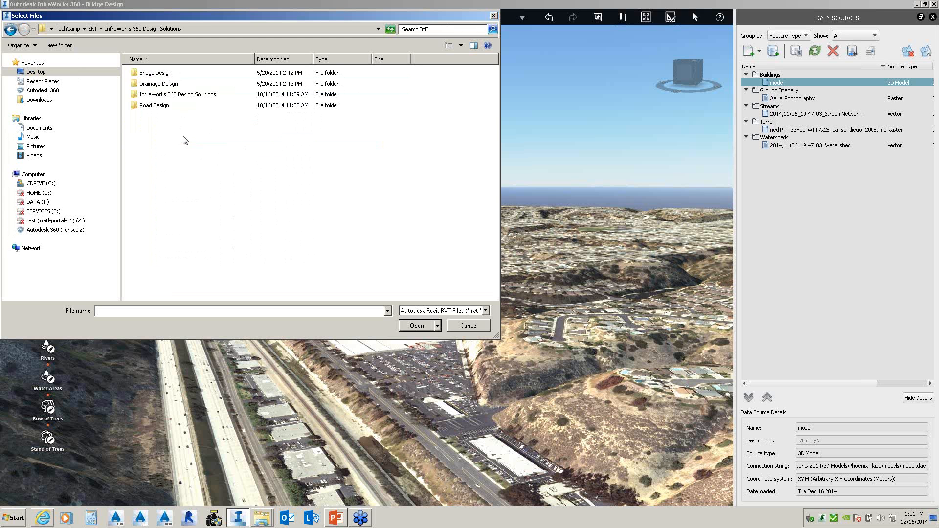
double_click(164, 95)
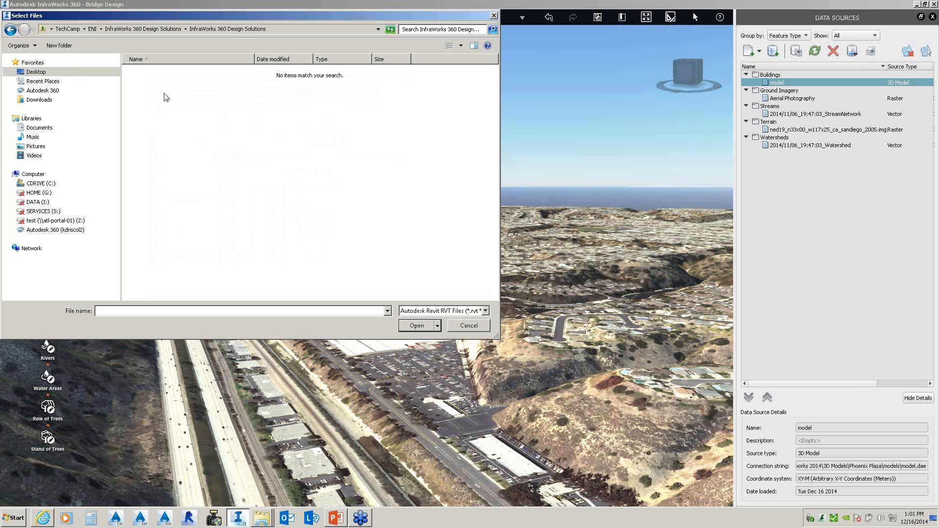
key("BackSpace")
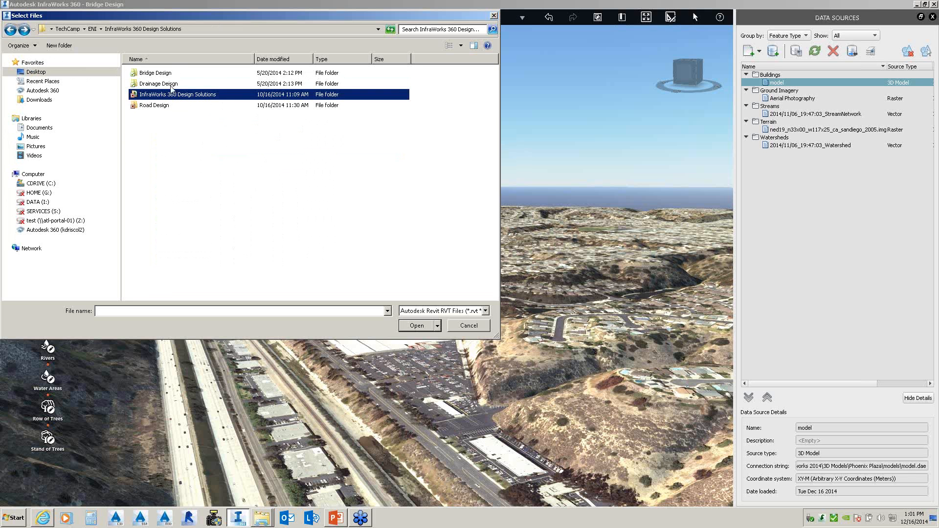
left_click(11, 31)
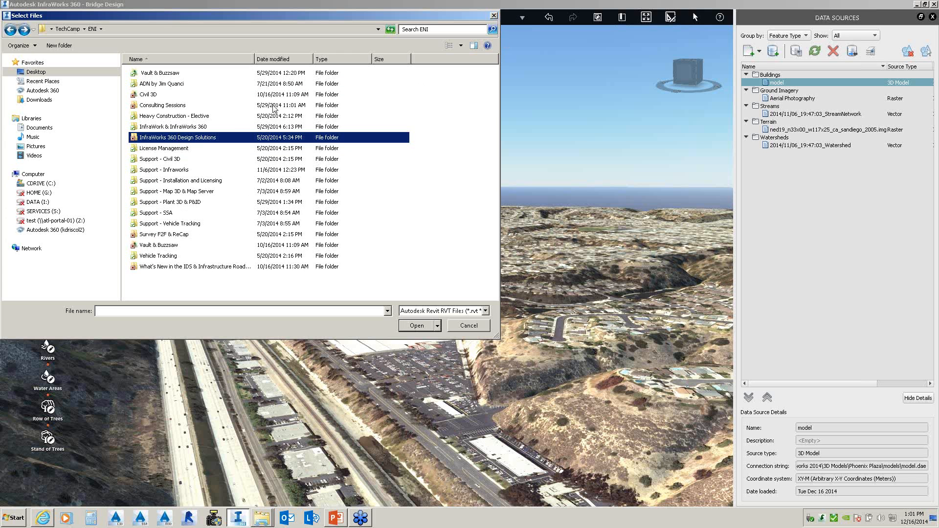
left_click(494, 16)
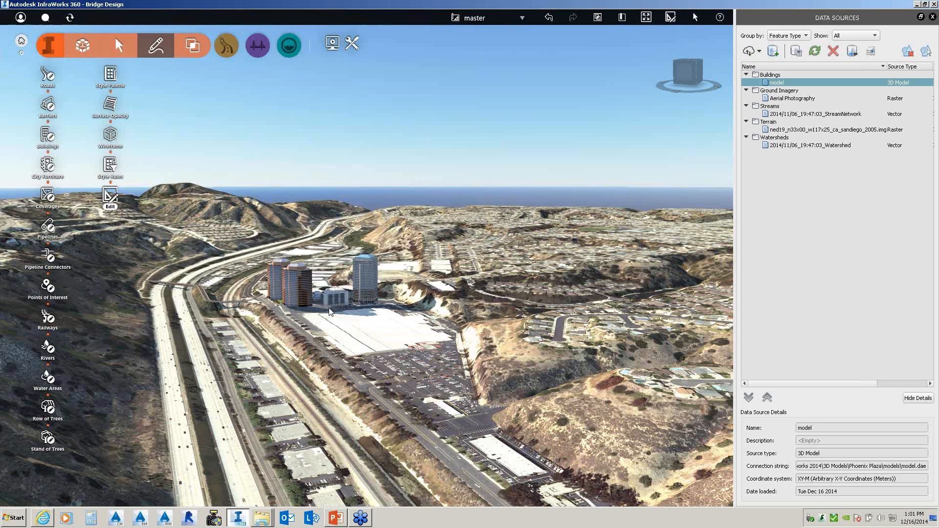
- In a new Explorer window, browse C:\Autodesk Infraworks 2014\Infraworks 360 Pro Overview Demo\...\Building Models
right_click(261, 517)
left_click(259, 477)
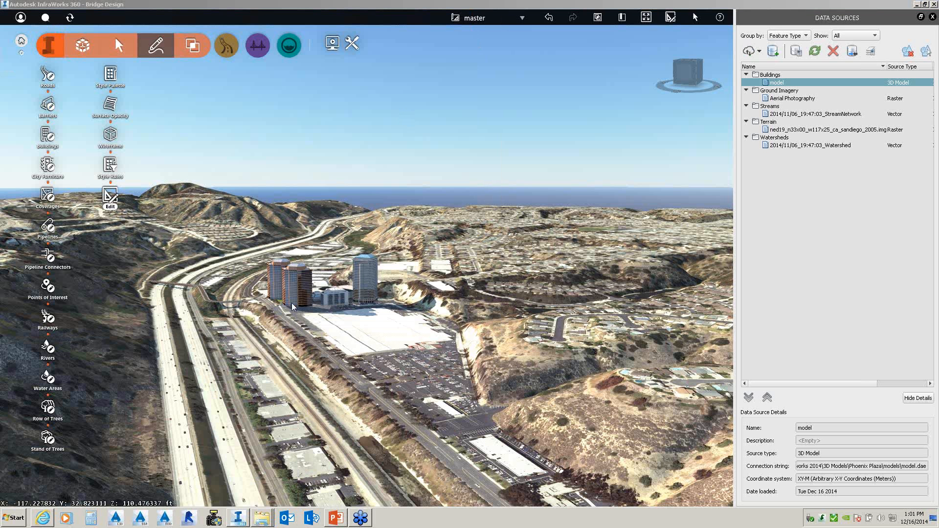
left_click(76, 251)
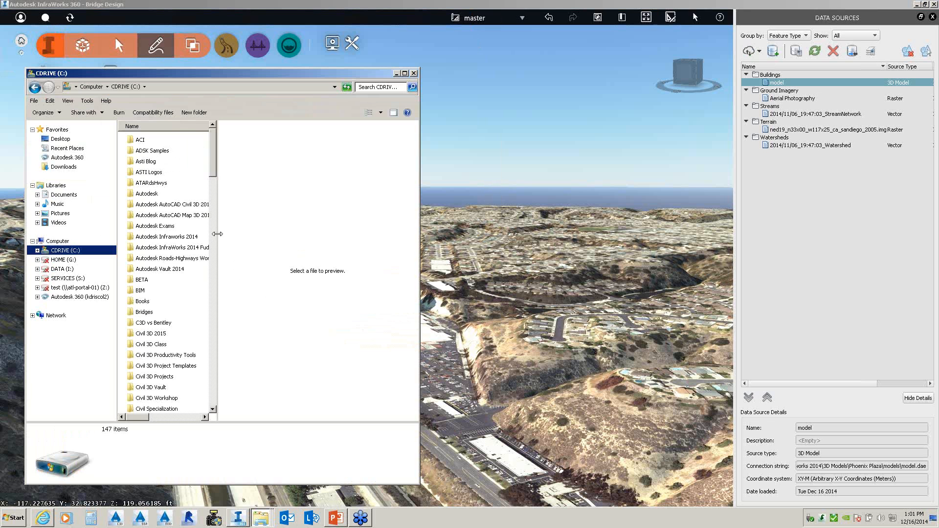
left_click_drag(217, 234, 302, 234)
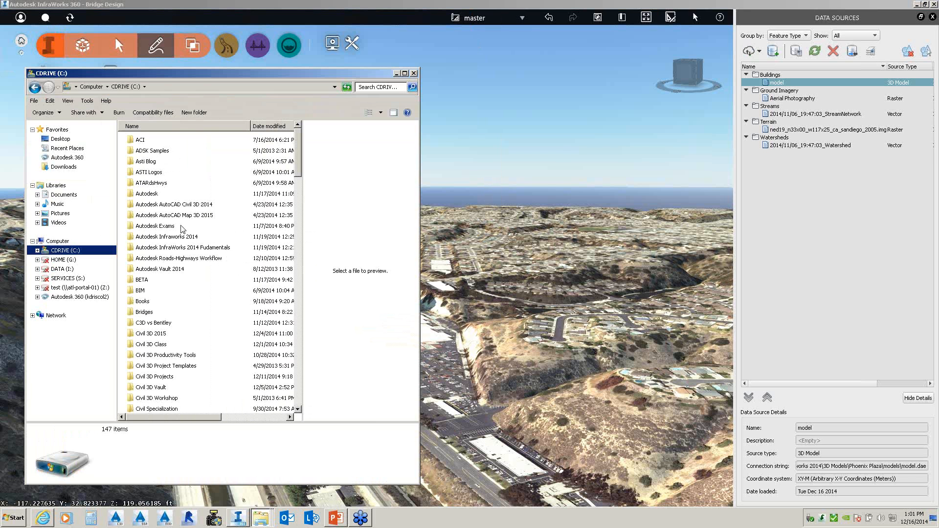
double_click(175, 237)
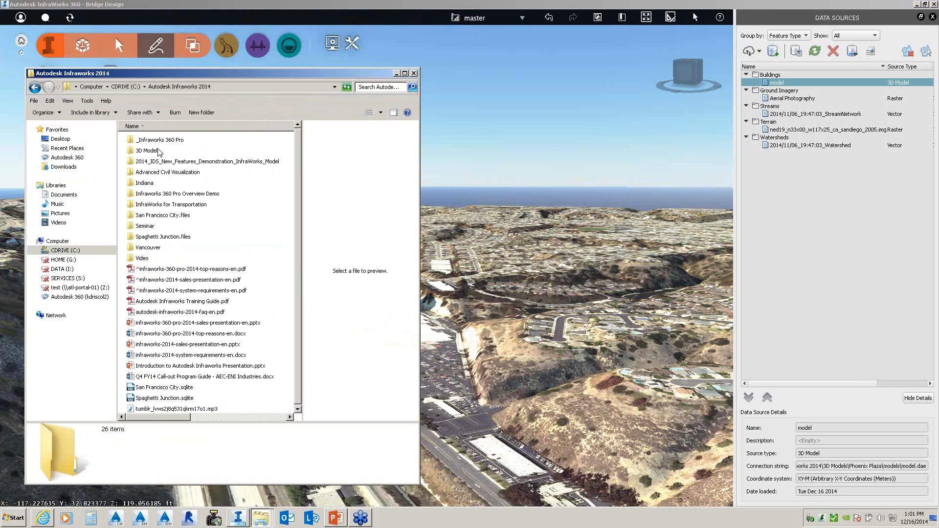
double_click(188, 193)
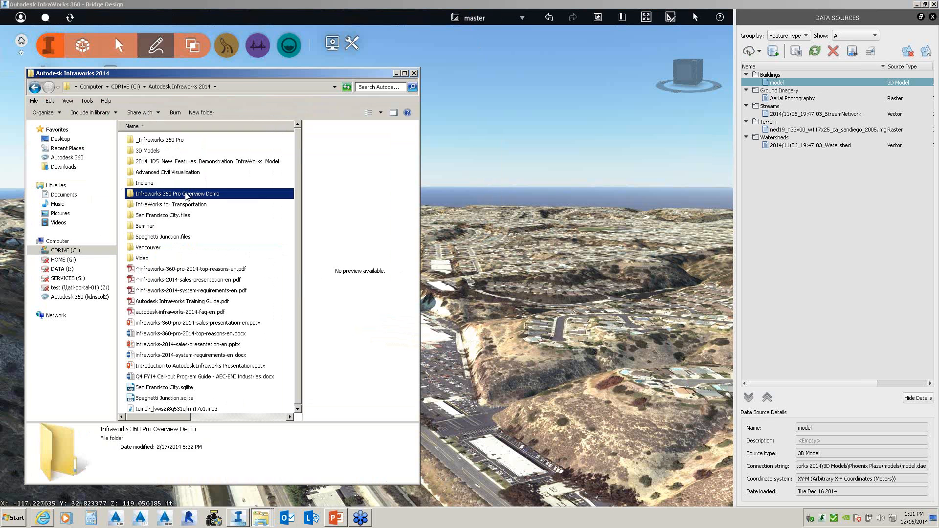
left_click(142, 143)
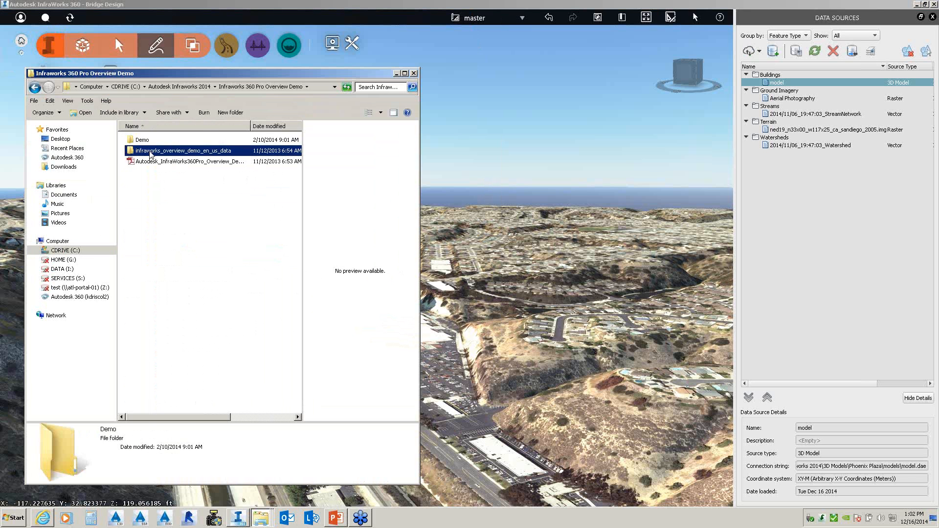
double_click(152, 151)
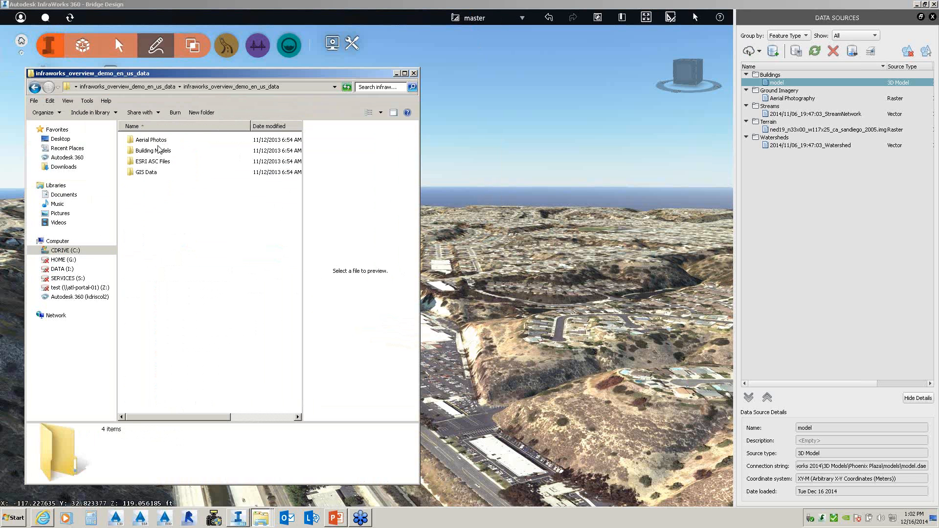
double_click(163, 150)
- Drag Office_Option_2.rvt onto the InfraWorks 3D view to import it
left_click(159, 151)
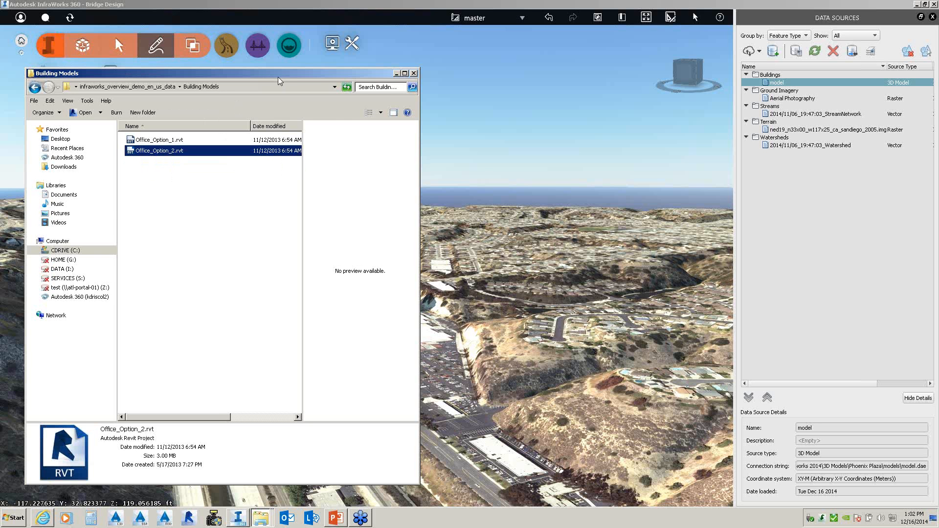
left_click_drag(279, 77, 228, 80)
left_click_drag(107, 155, 533, 252)
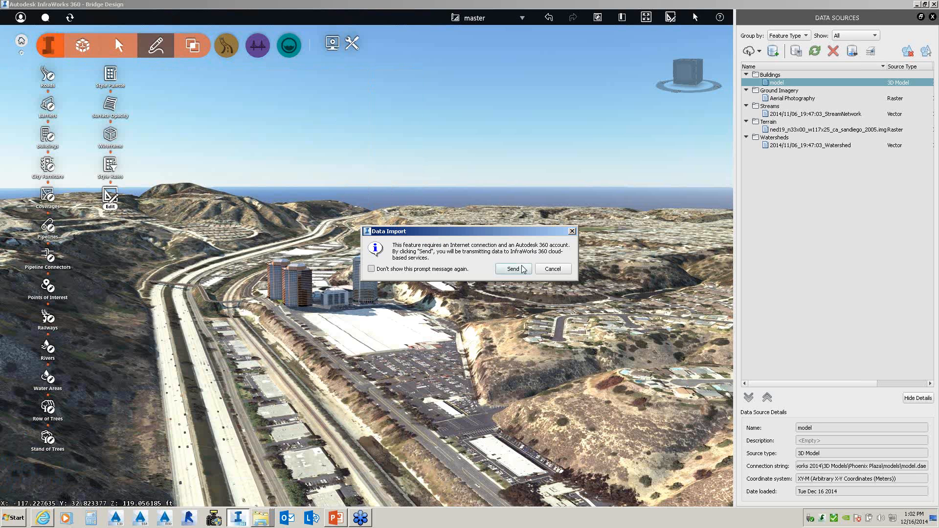
- Send Office_Option_2 to the cloud, accept the linked-files warning, and inspect its Buildings data source entry
left_click(513, 269)
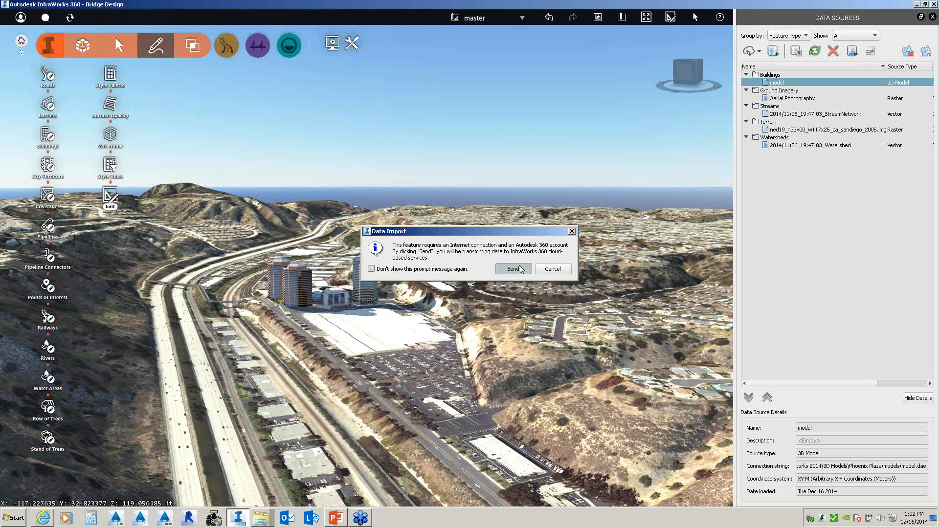
left_click(546, 292)
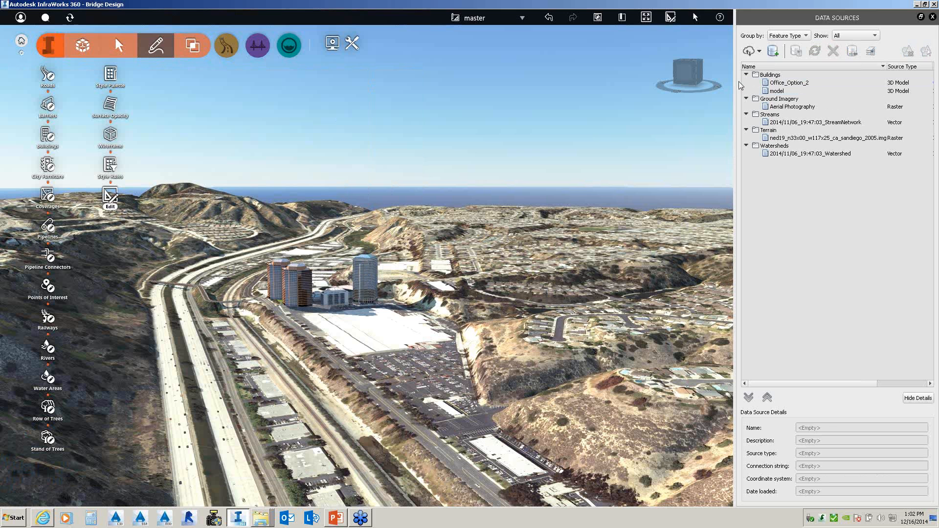
left_click(778, 83)
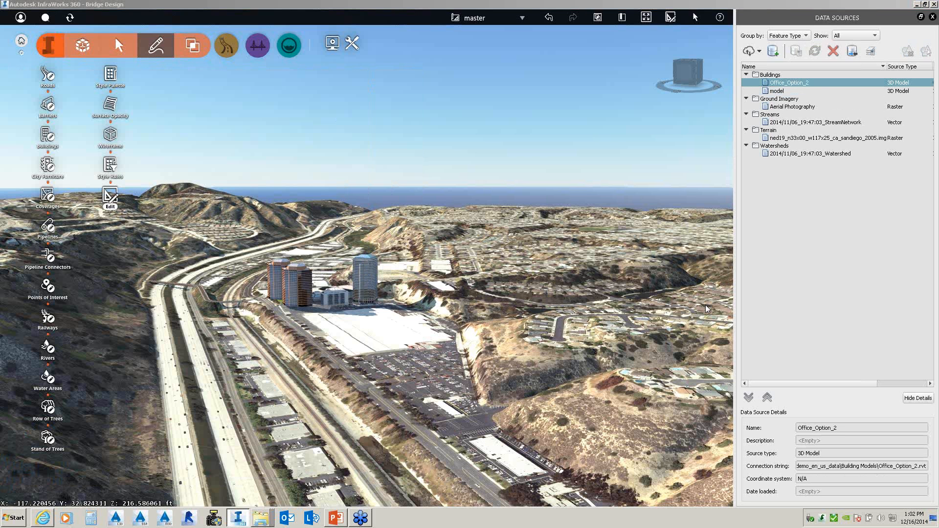
left_click(778, 83)
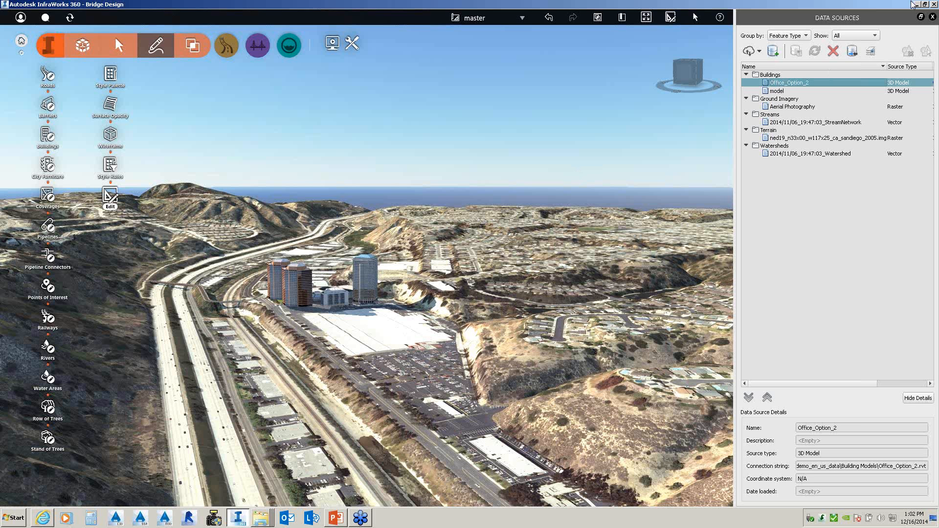
left_click(901, 21)
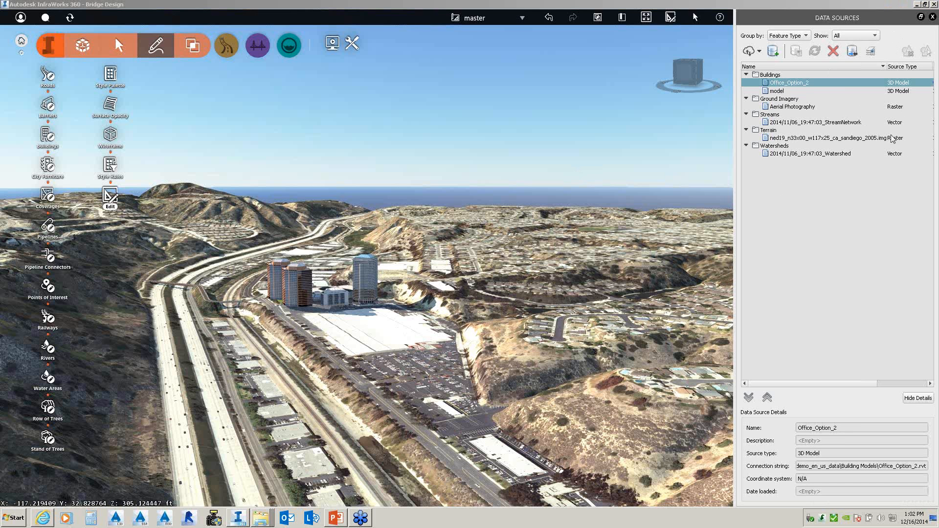
left_click(818, 84)
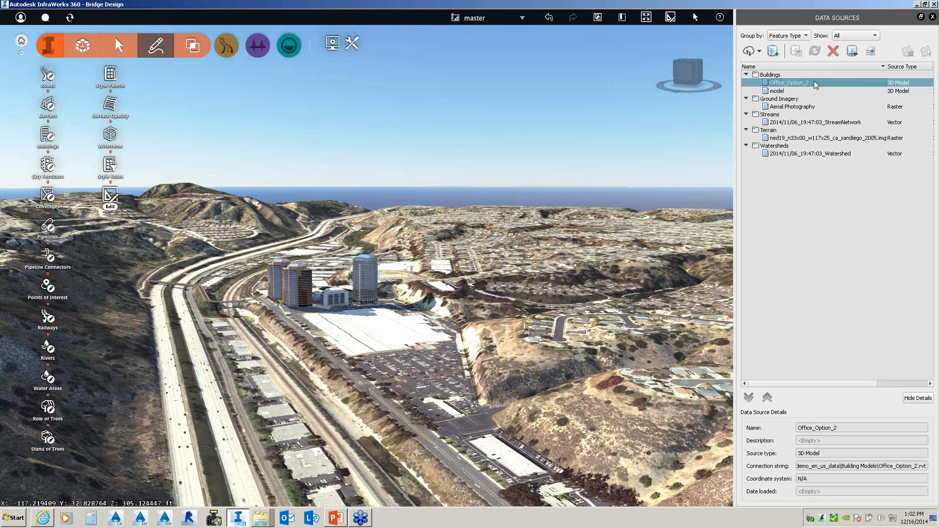
right_click(816, 85)
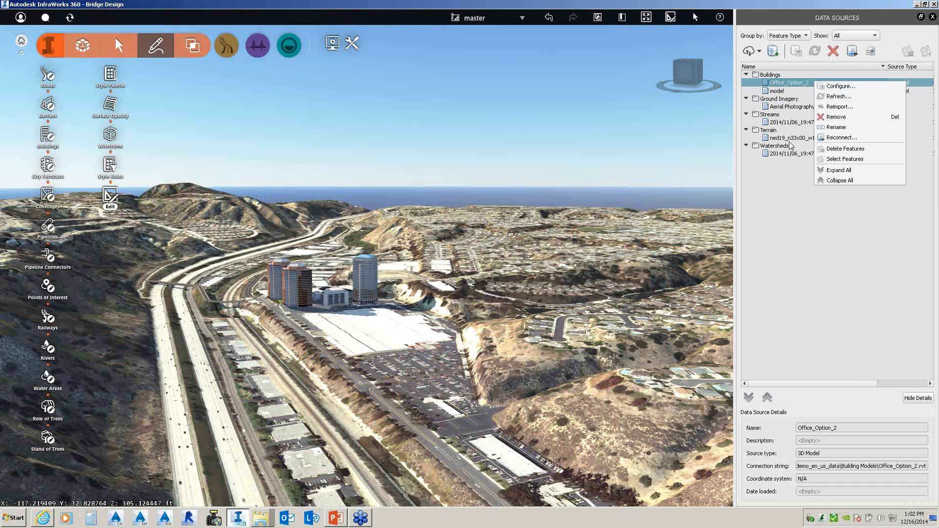
left_click(779, 93)
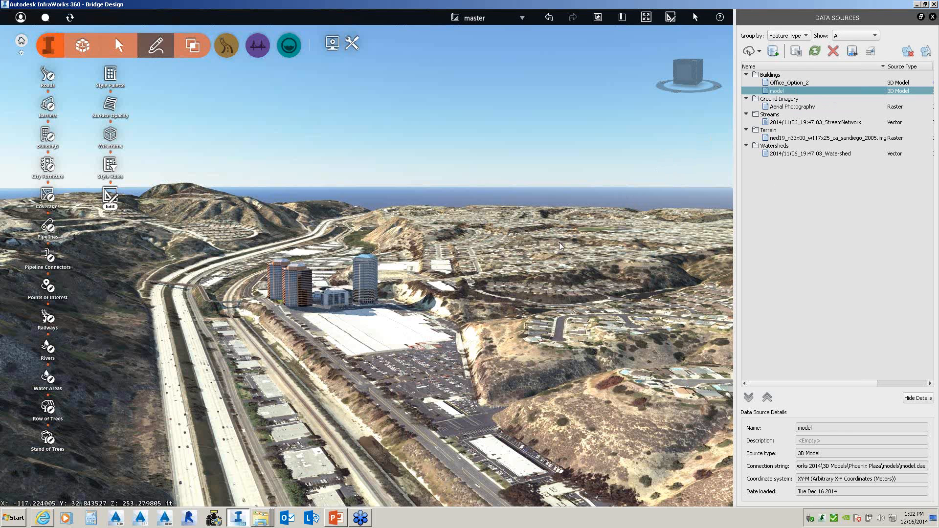
- Drag Office_Option_1.rvt from the Building Models window into InfraWorks, then Send and confirm the warning
left_click(262, 520)
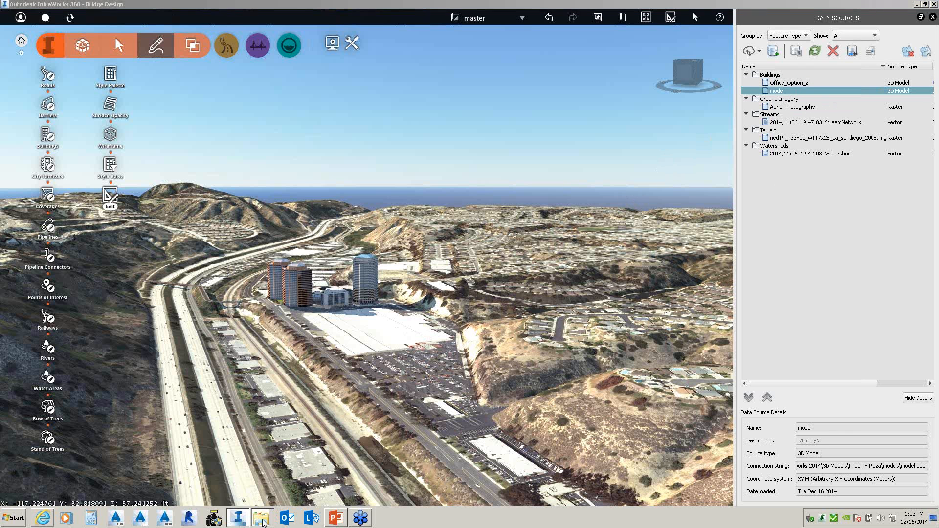
left_click(262, 497)
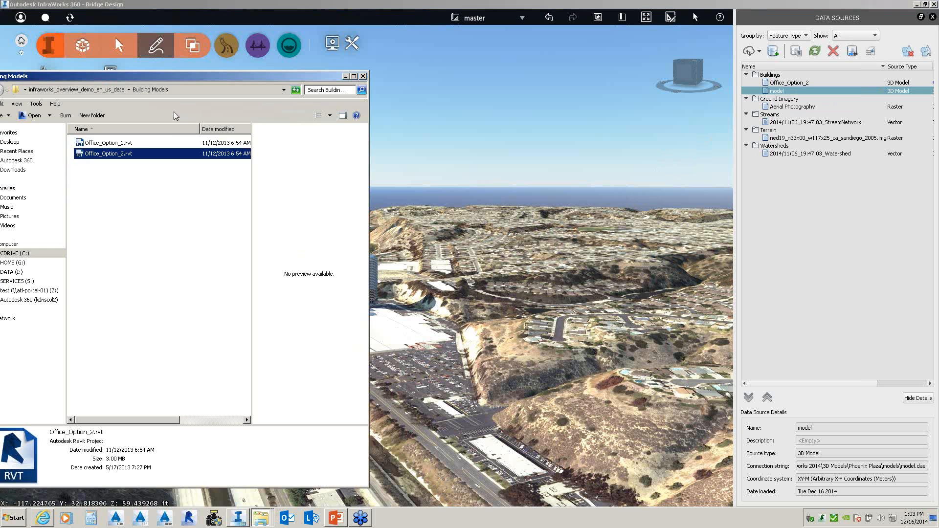
left_click_drag(112, 145, 479, 151)
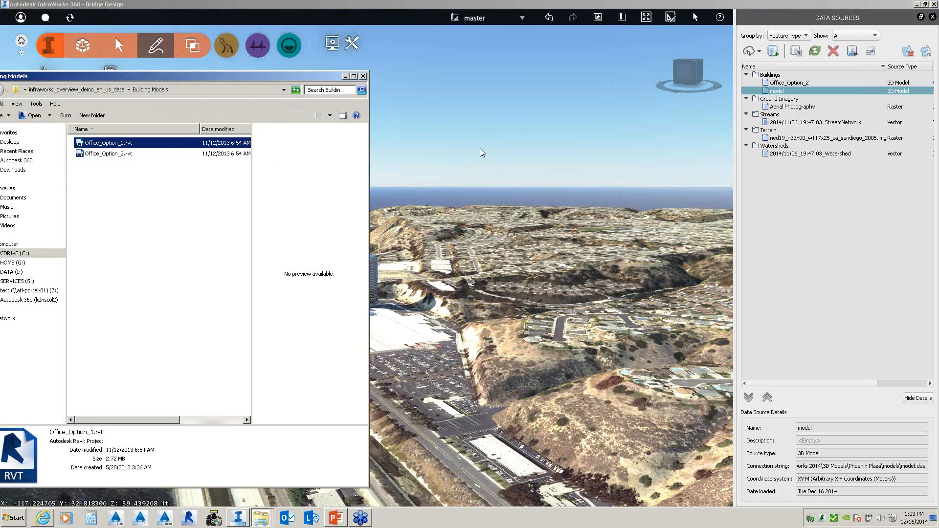
left_click(513, 269)
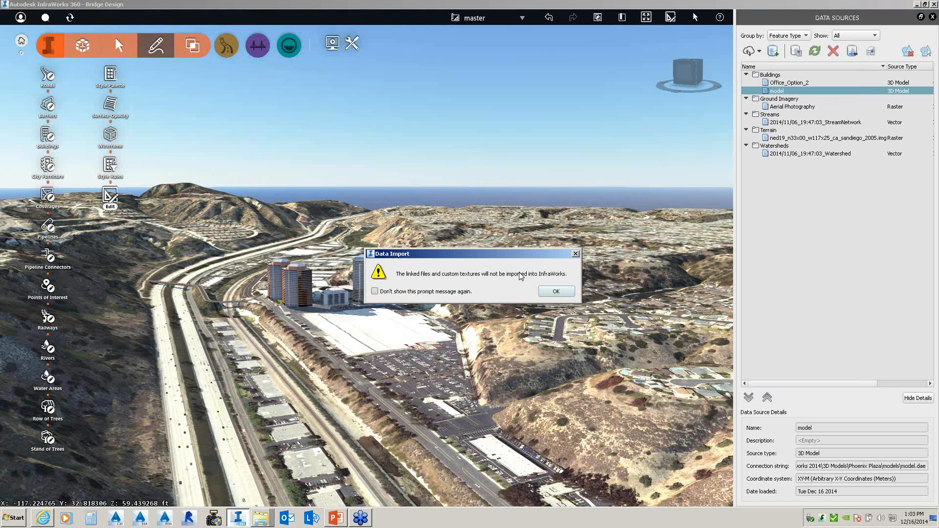
left_click(553, 294)
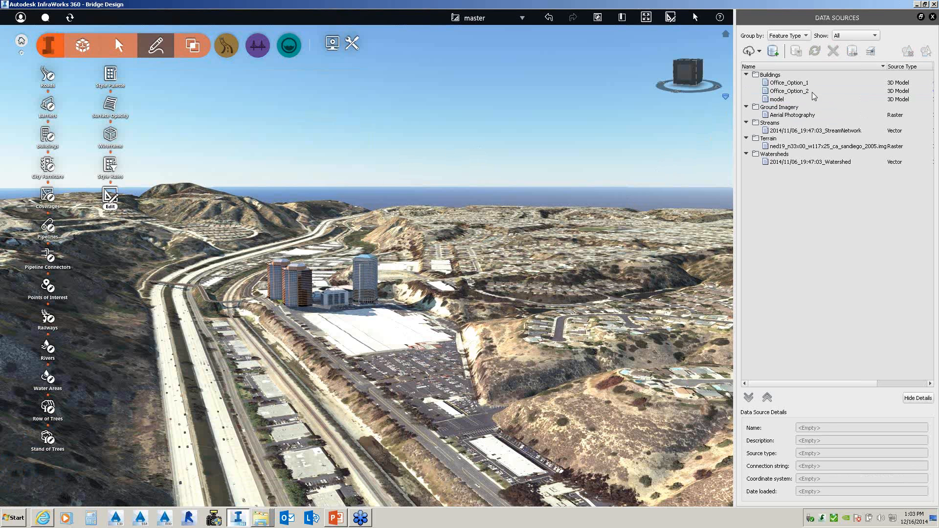
left_click(797, 83)
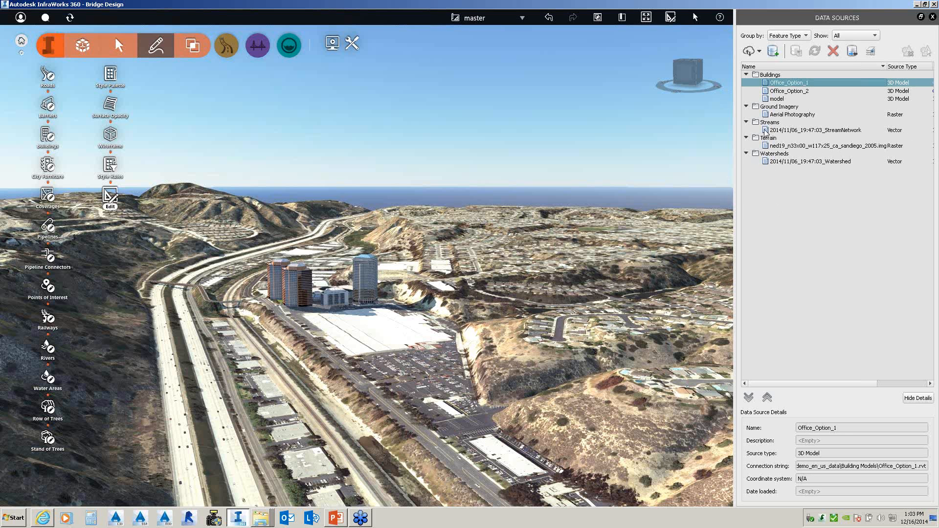
left_click(759, 51)
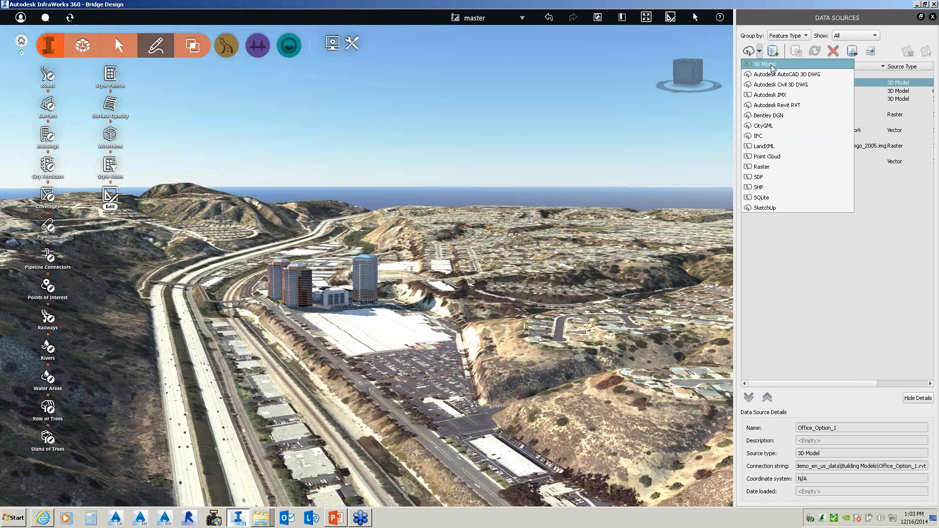
left_click(771, 65)
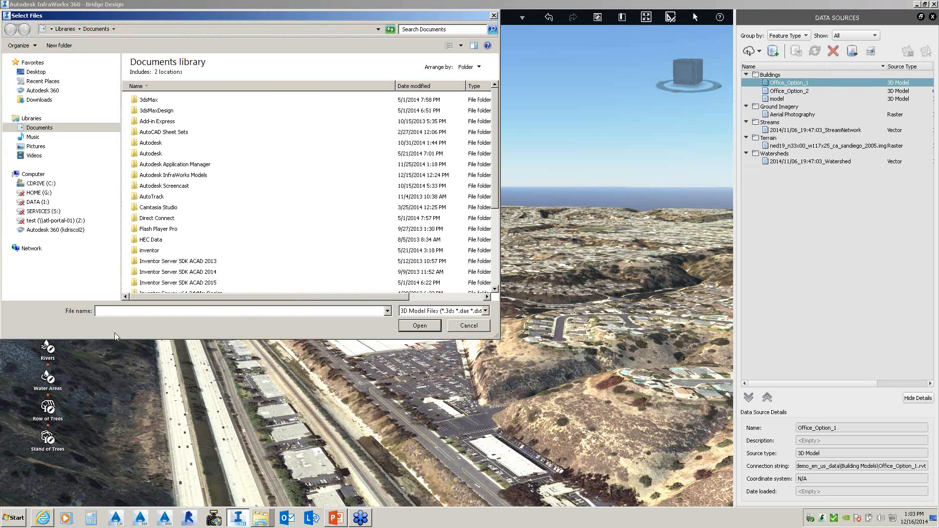
left_click(43, 184)
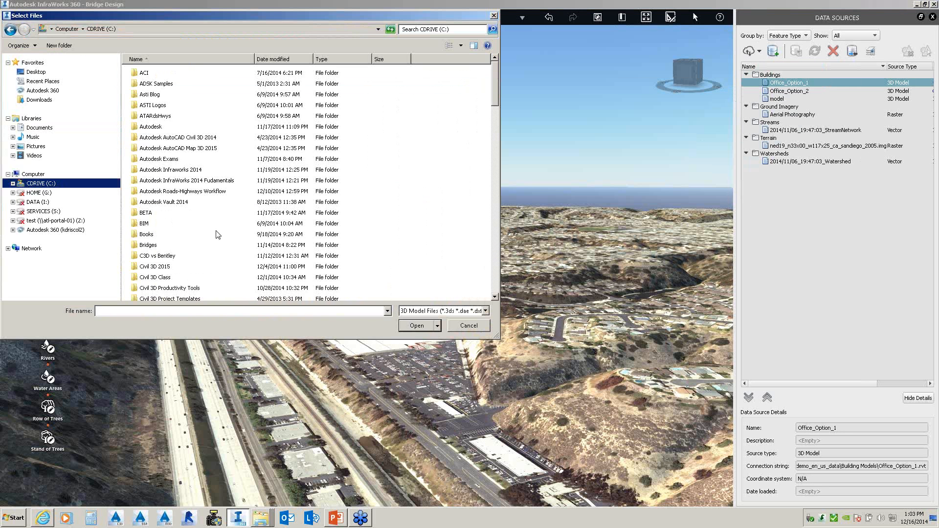
left_click(184, 171)
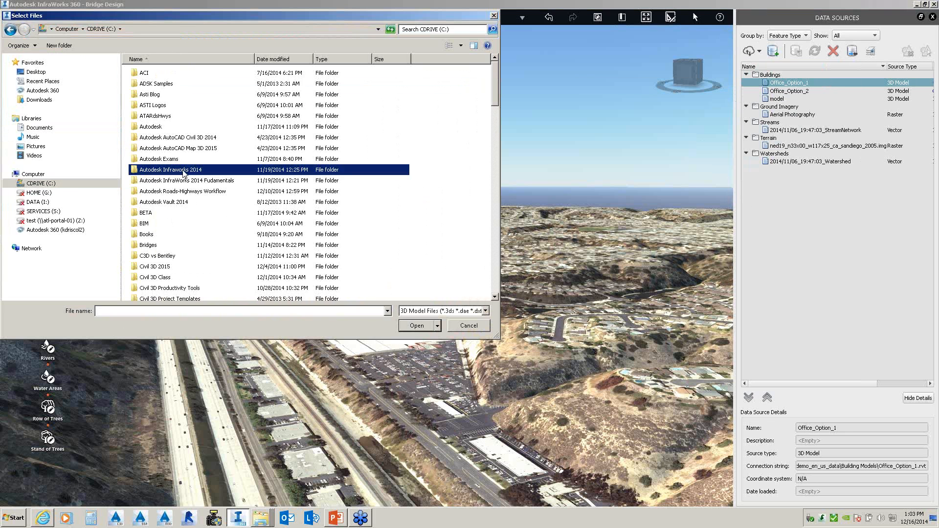
double_click(184, 171)
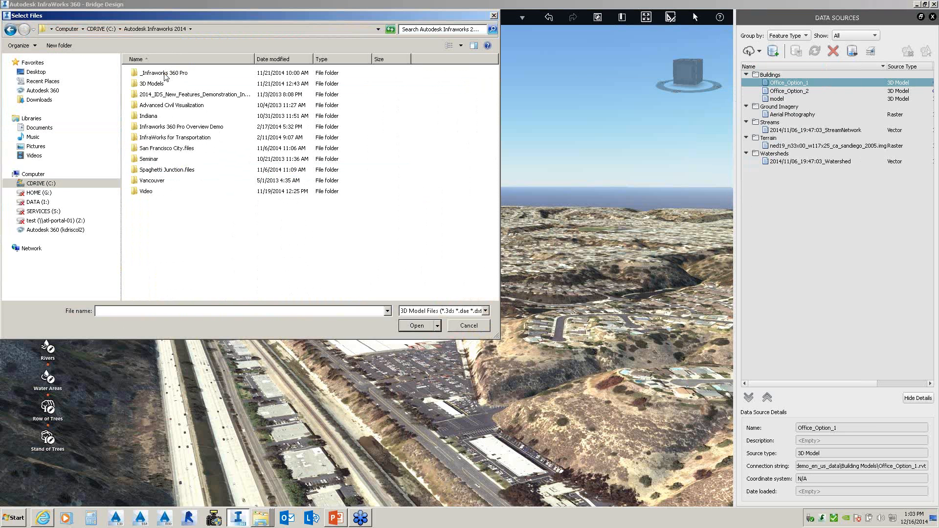
left_click(184, 127)
double_click(184, 127)
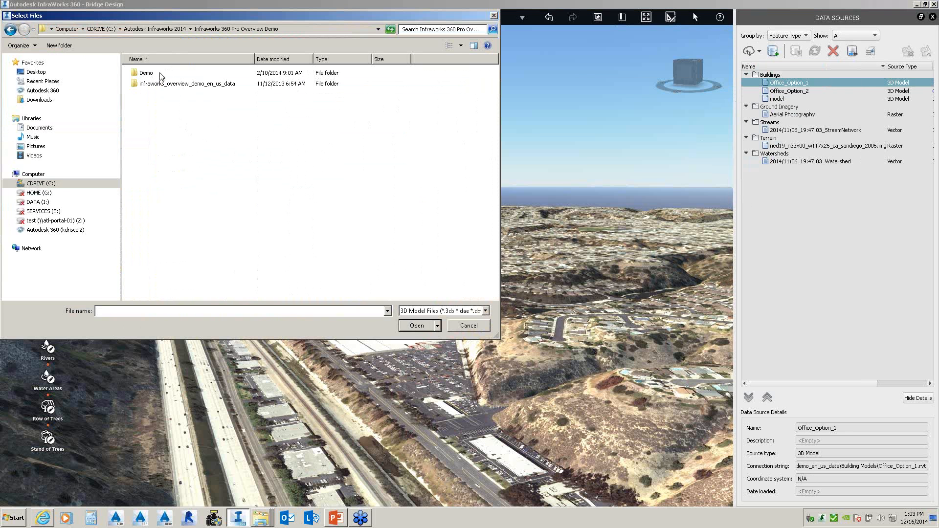
left_click(164, 86)
double_click(164, 85)
double_click(178, 75)
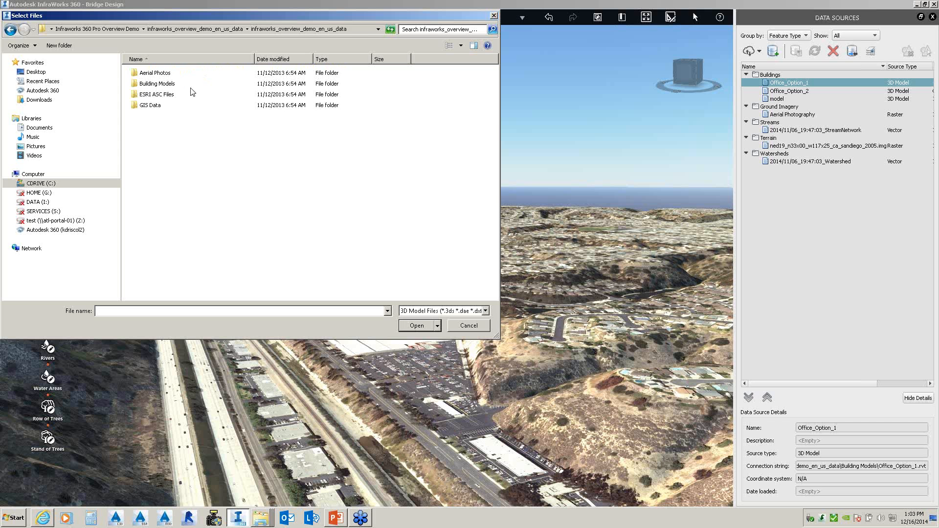
double_click(164, 83)
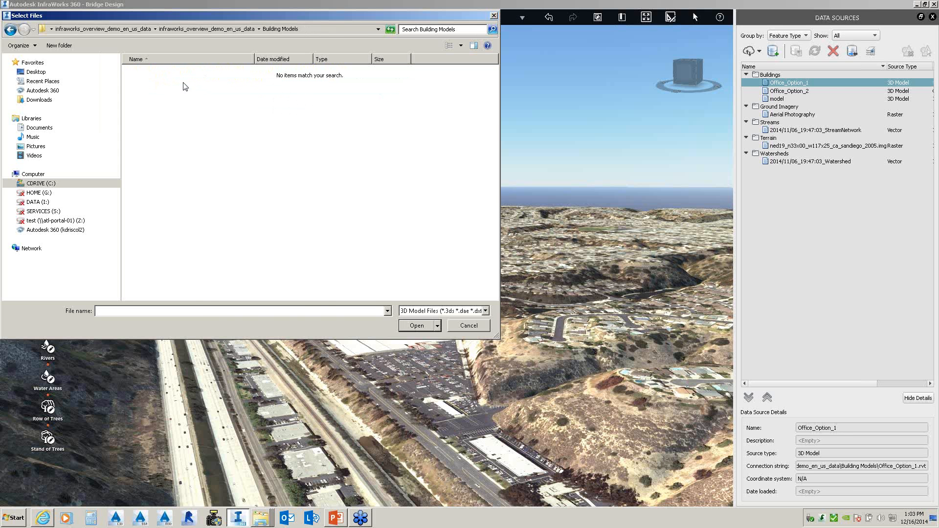
left_click(469, 326)
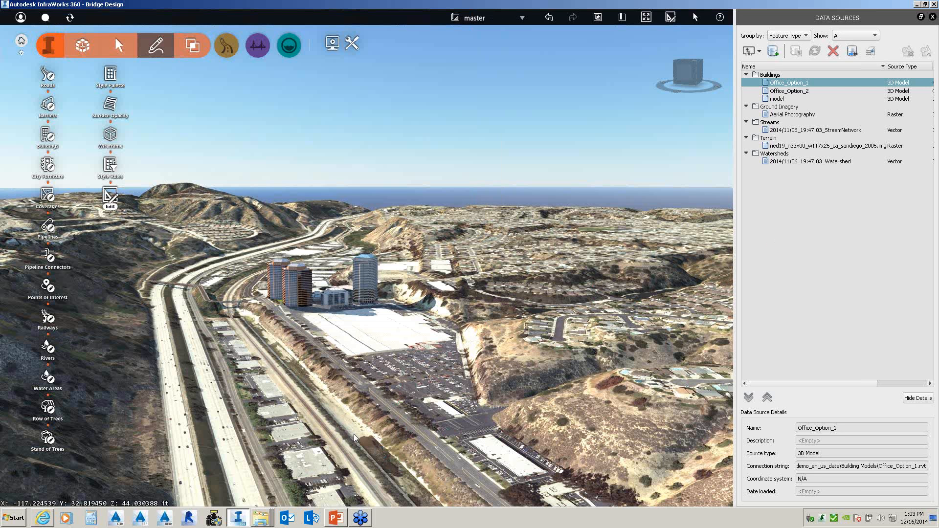
- Sketch a Local Roads Street/Sidewalk and Greenspace design road totalling 2761.80 ft toward the towers
left_click_drag(356, 439, 340, 432)
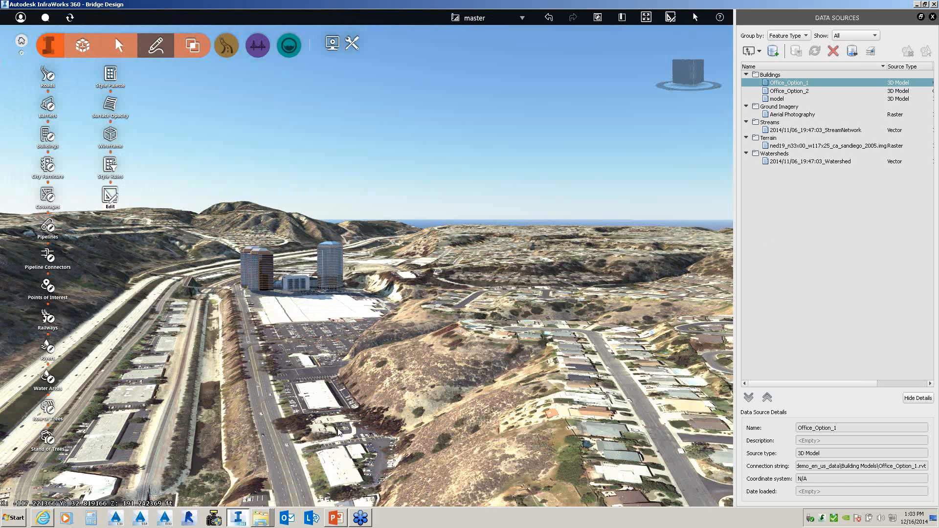
middle_click_drag(266, 350, 341, 343)
left_click(225, 47)
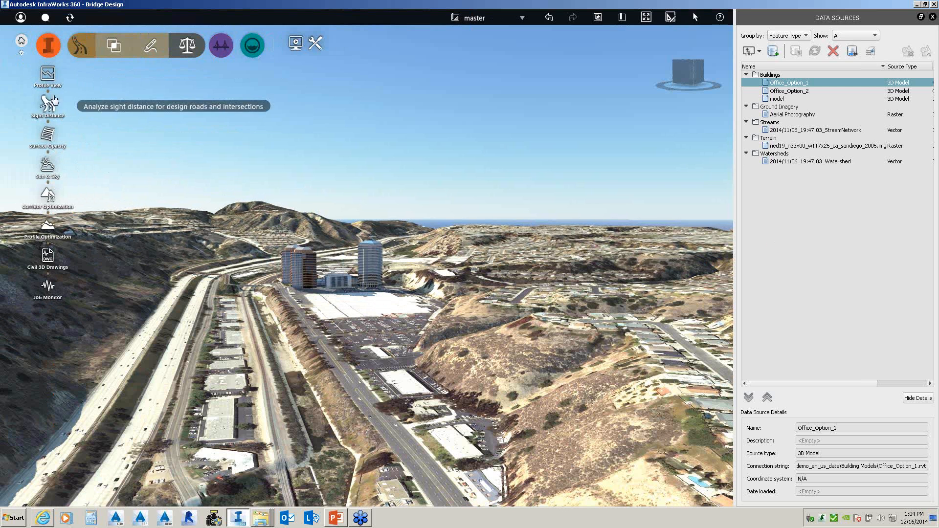
left_click(150, 45)
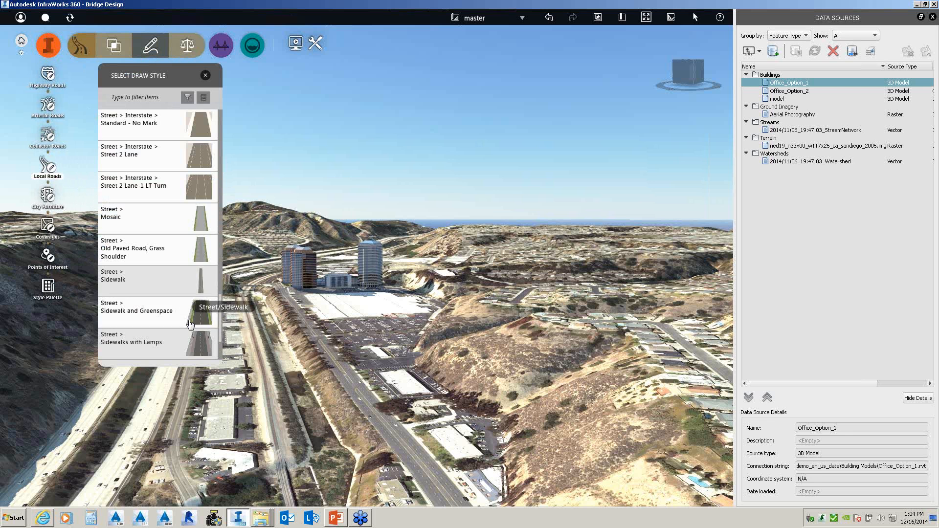
left_click(163, 314)
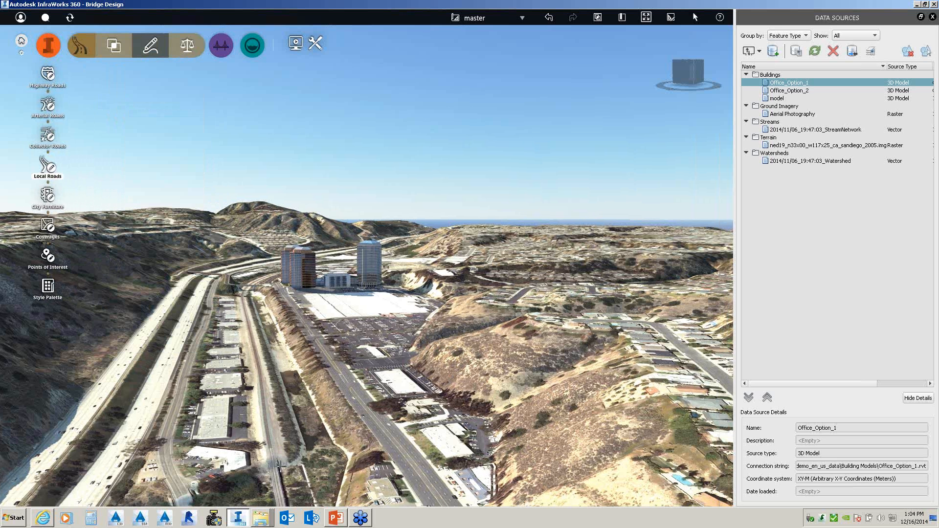
left_click(283, 487)
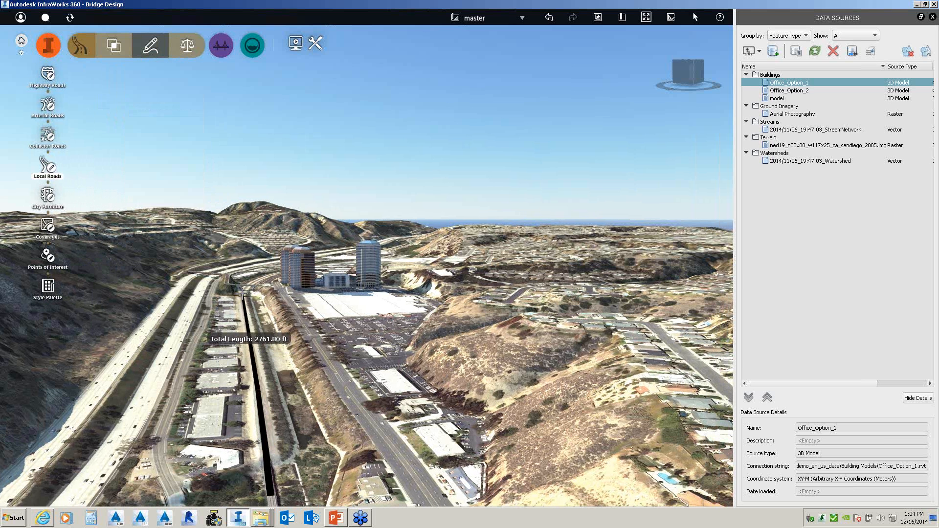
double_click(242, 295)
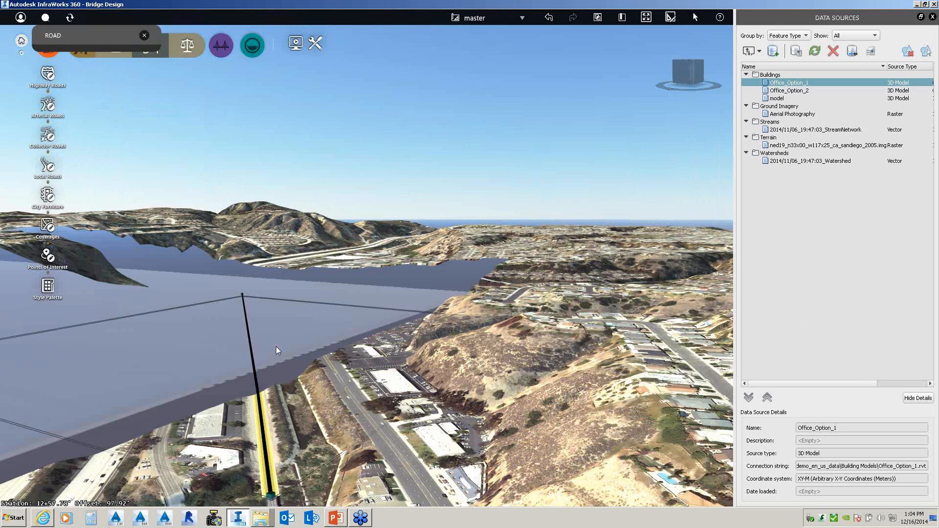
- Select the new road, Design Road 2 (2761.80', 42.55'–57.93', 0.56% grade), and choose Add Culverts
left_click_drag(273, 381, 364, 408)
left_click(358, 373)
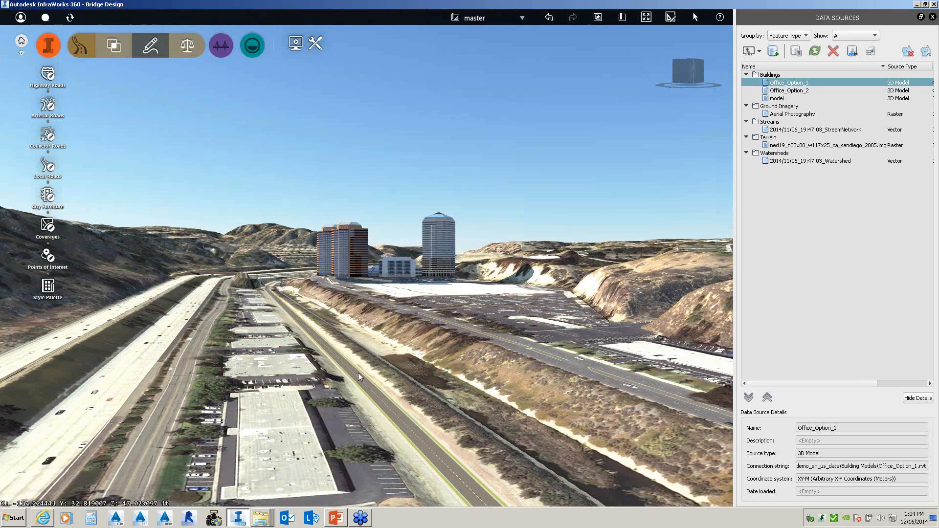
left_click(359, 373)
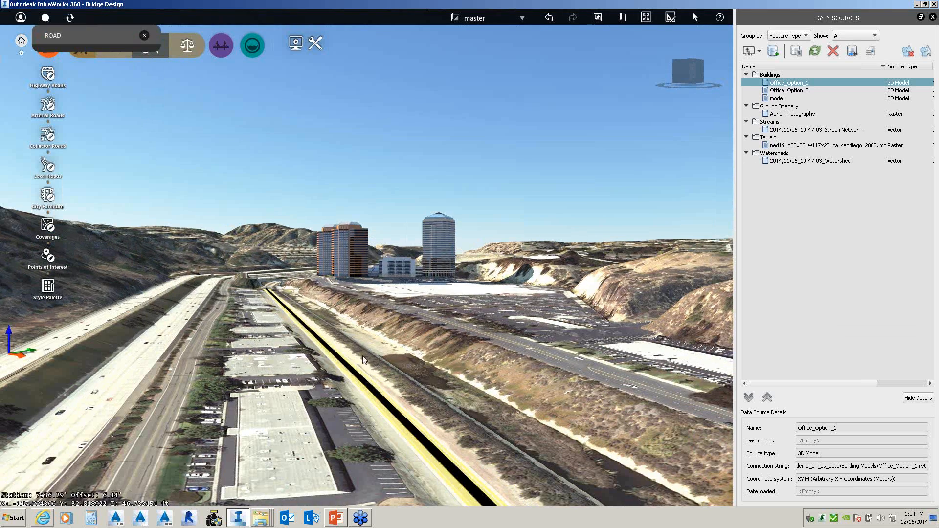
right_click(396, 327)
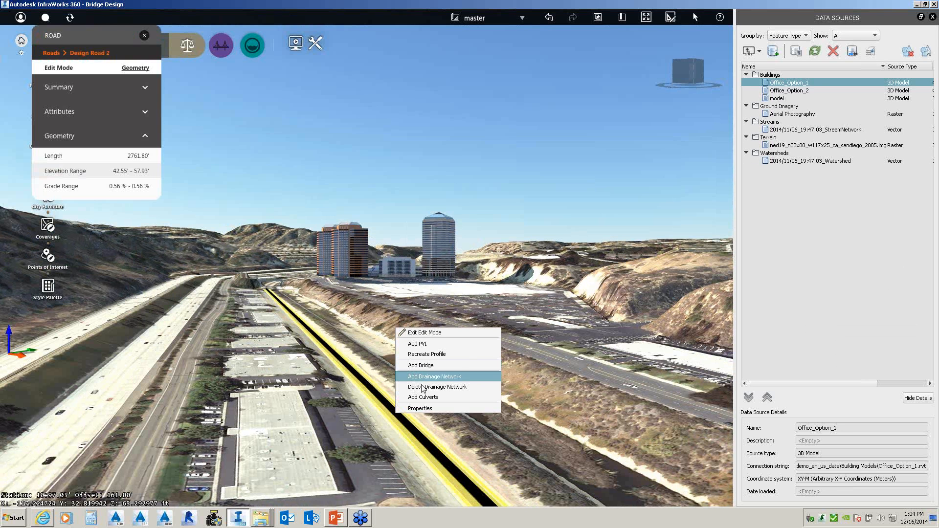
left_click(424, 397)
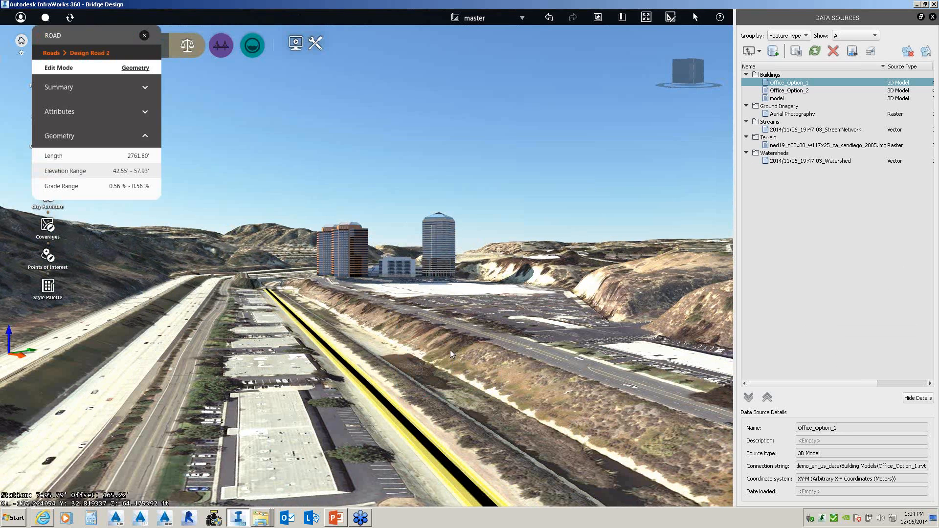
scroll(450, 350, "down", 2)
scroll(450, 350, "down", 3)
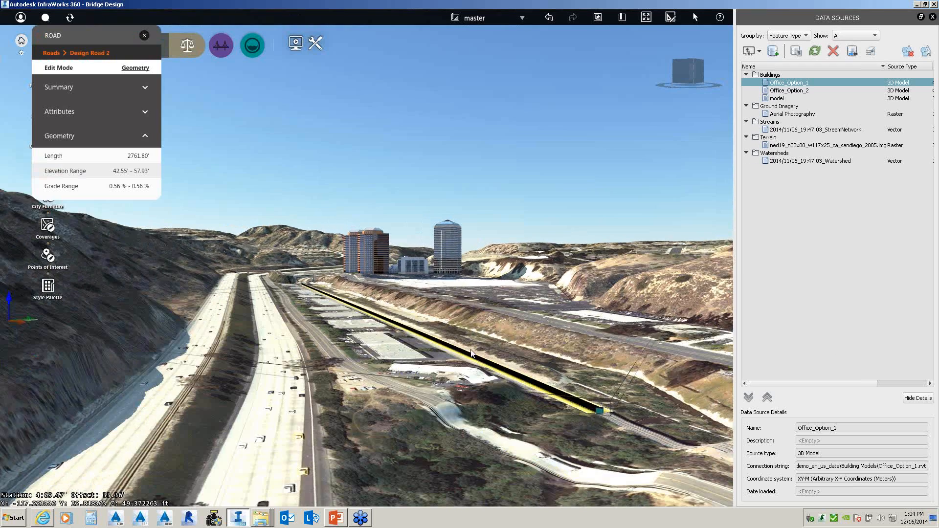
left_click_drag(450, 350, 419, 357)
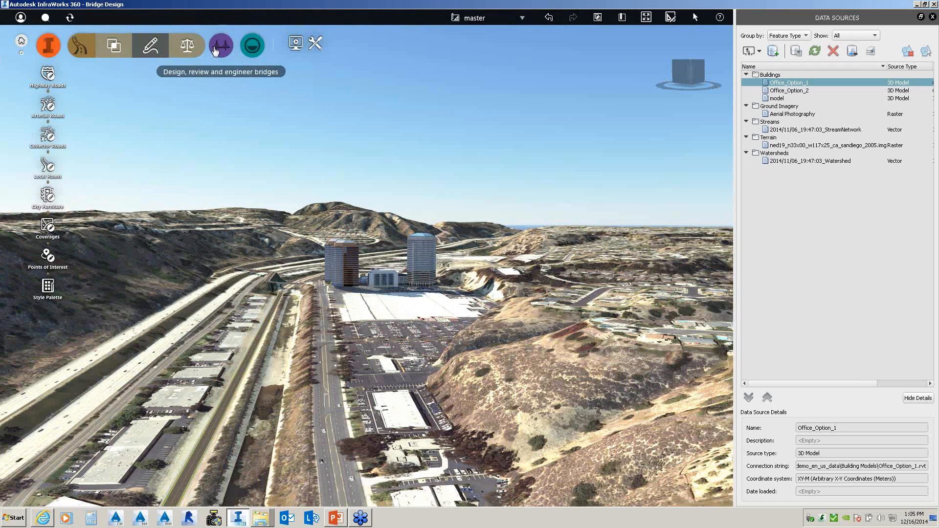
- Move past the Bridges and Roads toolsets to the Drainage design tools with pavement drainage and watershed creation
left_click(215, 49)
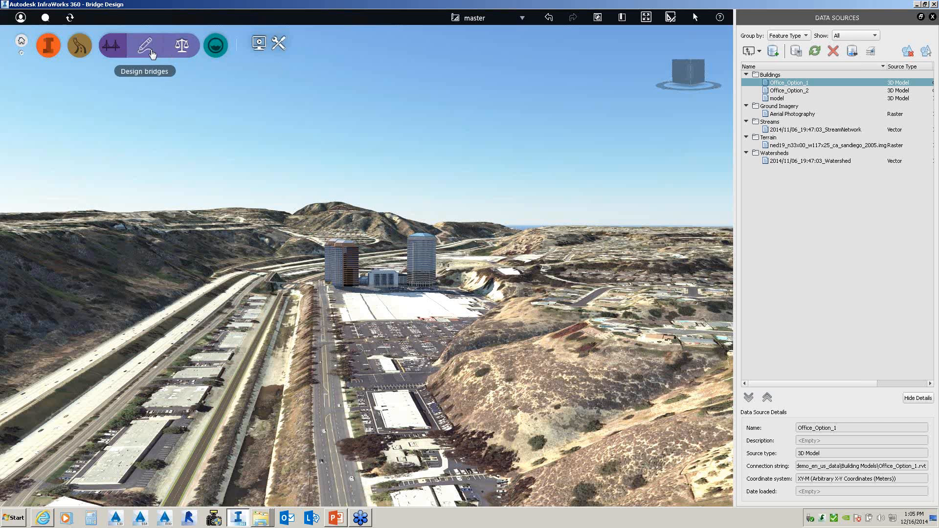
left_click(152, 55)
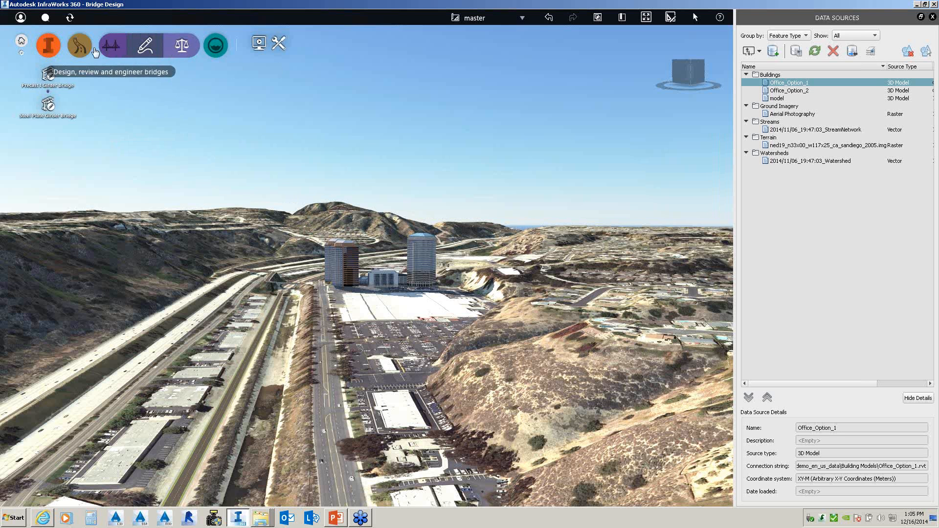
left_click(85, 48)
left_click(163, 52)
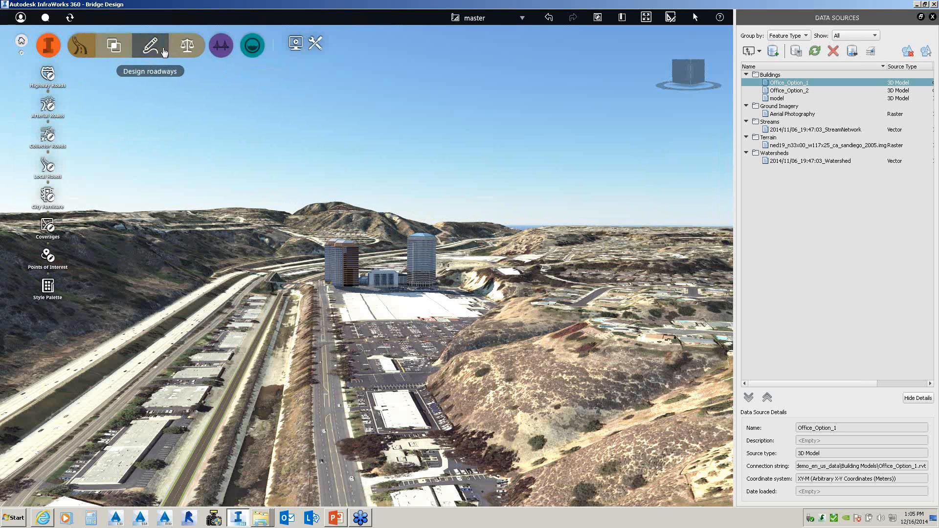
left_click(182, 50)
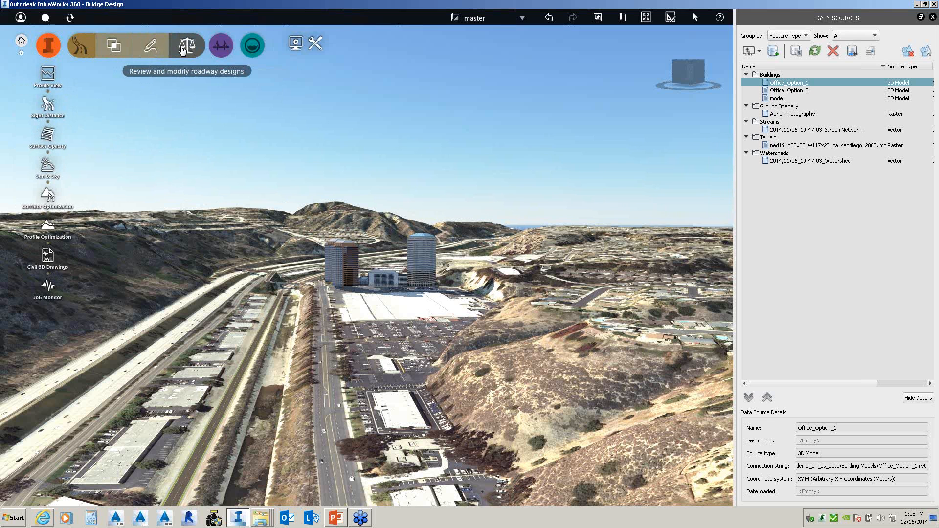
left_click(253, 49)
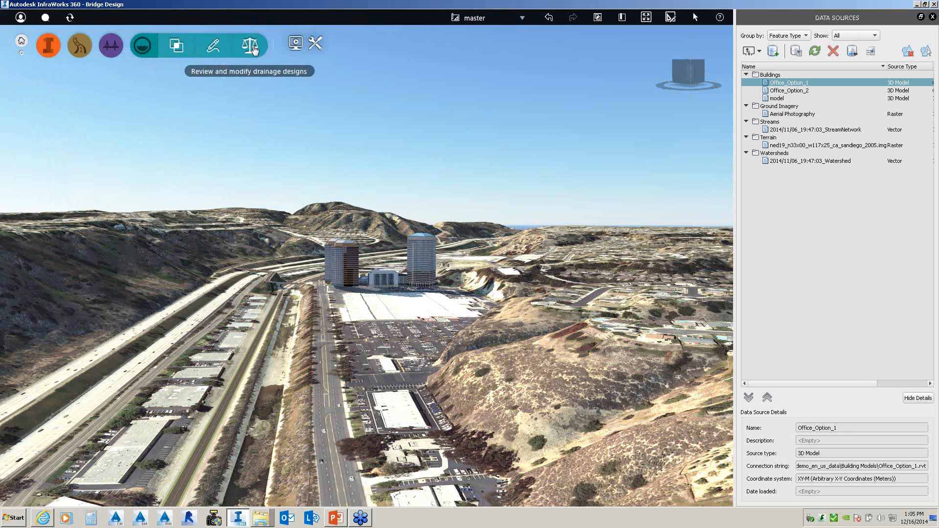
left_click(213, 47)
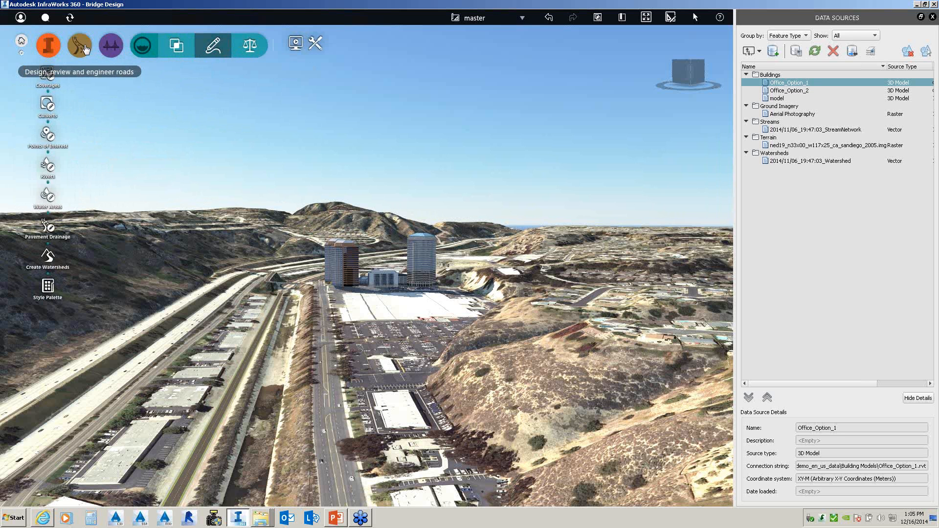
- Create watersheds for a 1490.63' stretch of Design Road 2 between picked start and end stations
left_click(47, 258)
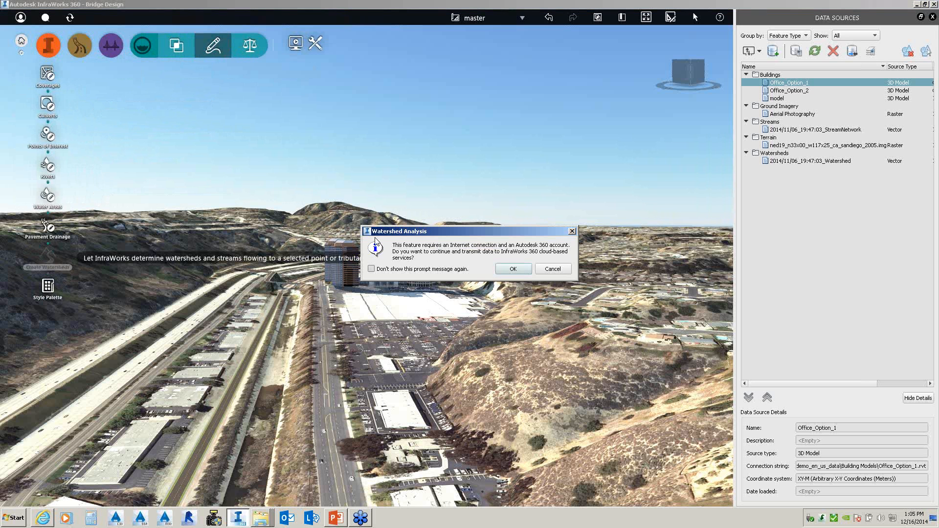
left_click(513, 269)
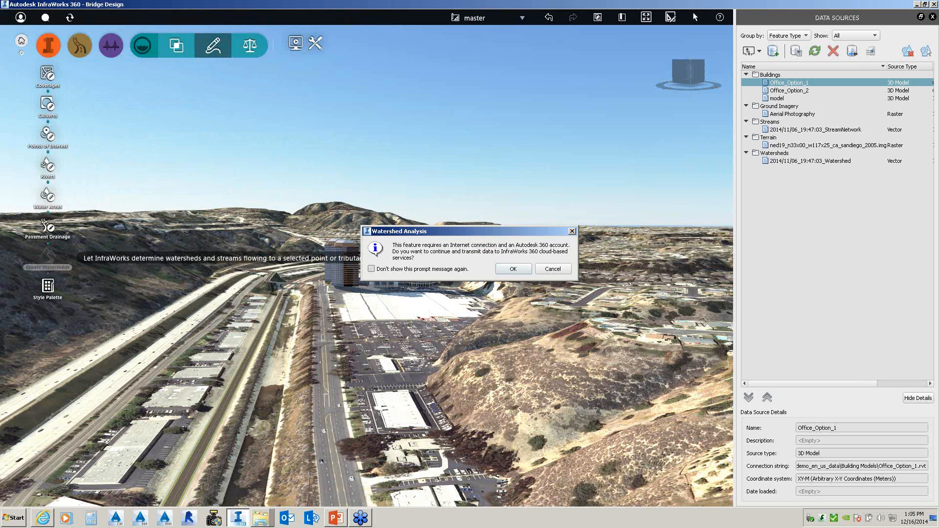
left_click(248, 355)
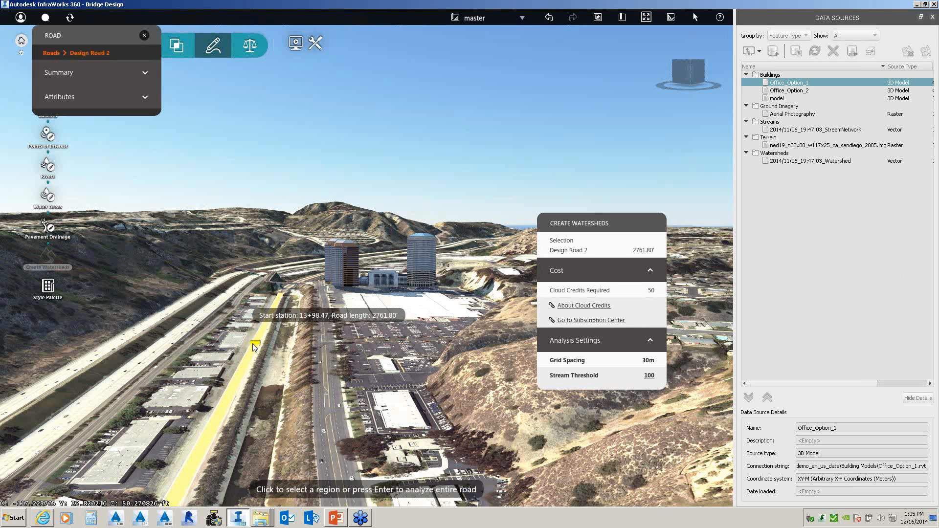
left_click(265, 308)
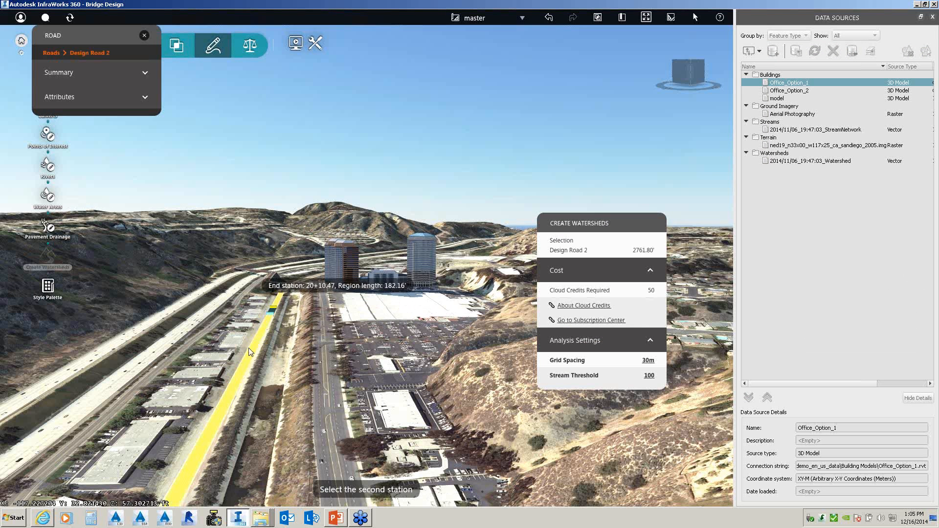
left_click(214, 408)
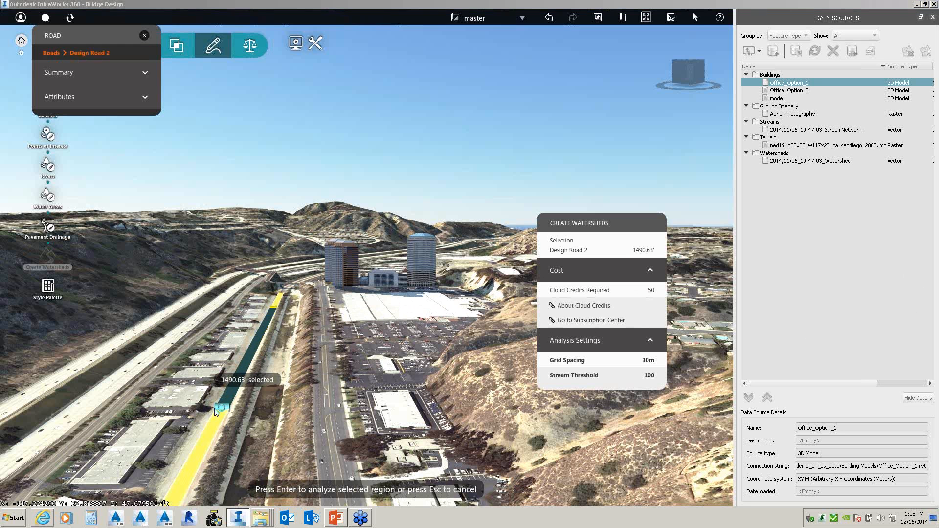
key("Return")
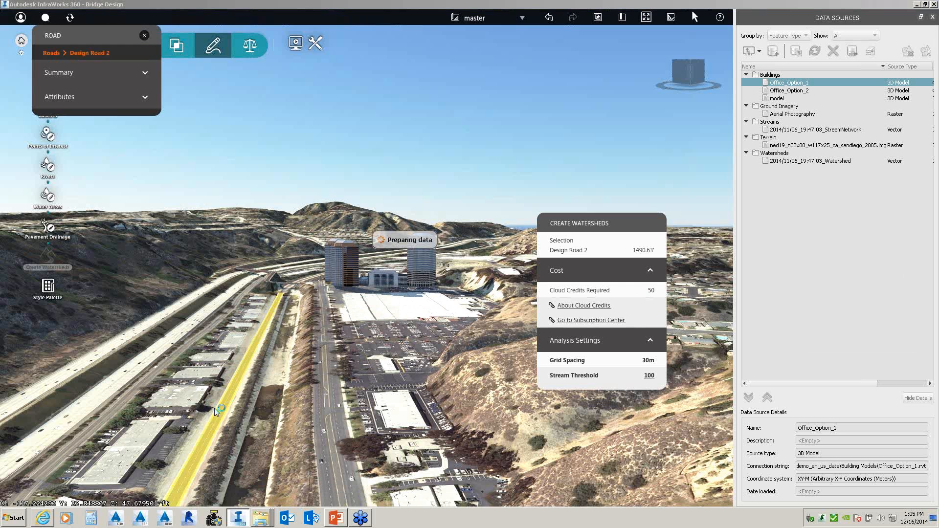
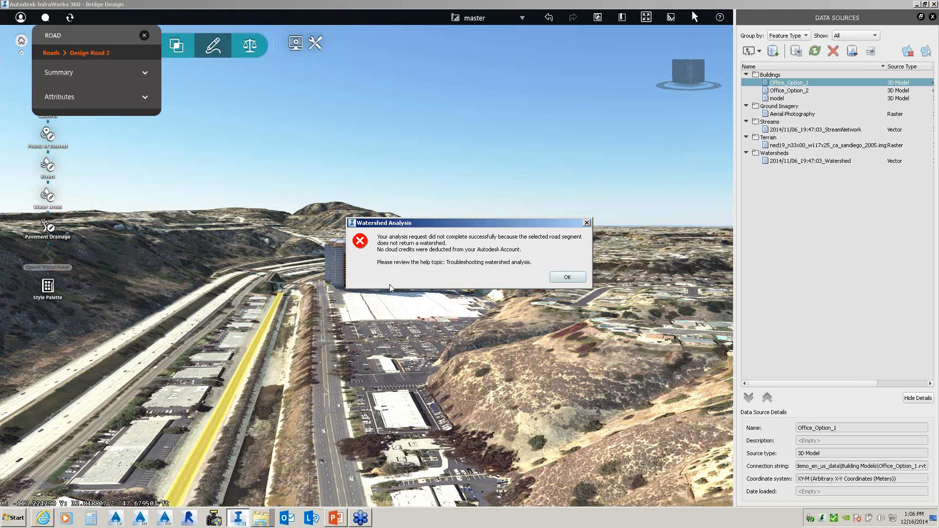
- Dismiss the Watershed Analysis error and deselect Design Road 2
left_click(567, 277)
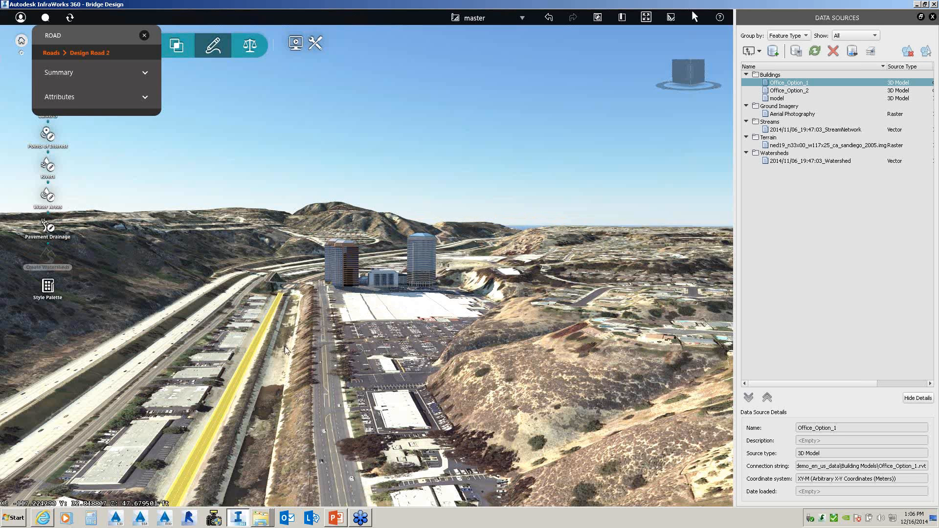
left_click(258, 363)
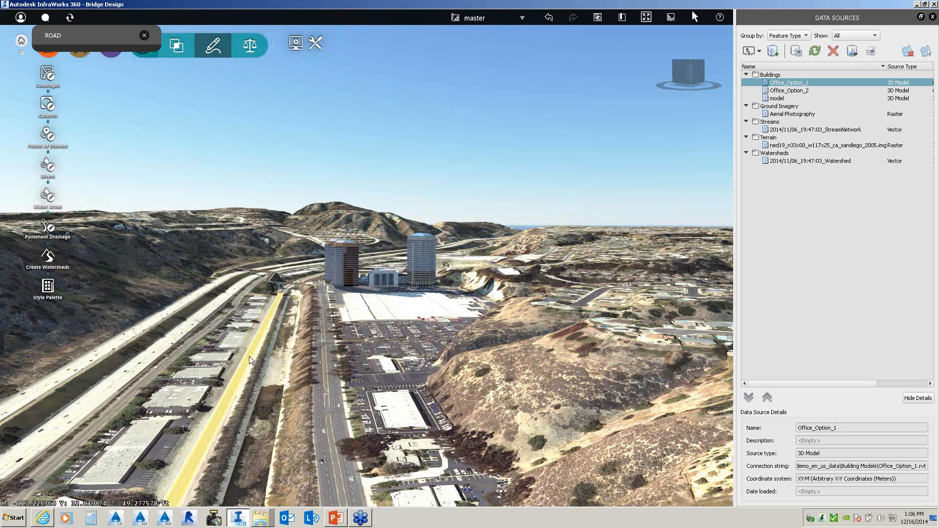
- Add a drainage network to Design Road 2 from its right-click actions
right_click(249, 357)
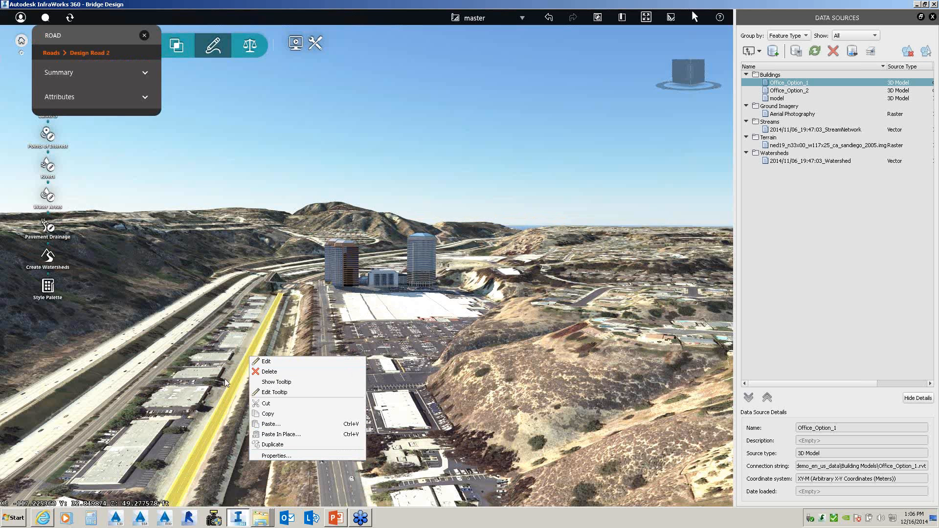
left_click(235, 374)
right_click(238, 374)
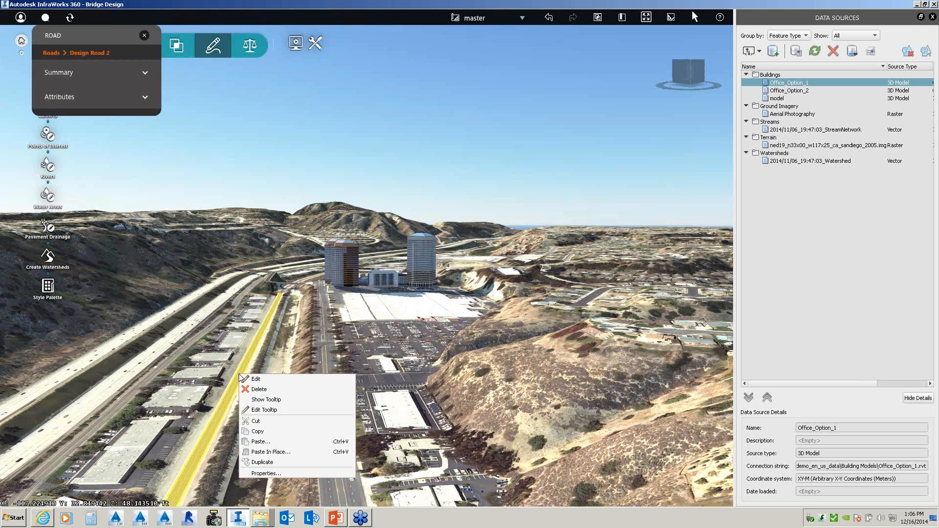
left_click(242, 358)
left_click(246, 363)
right_click(246, 362)
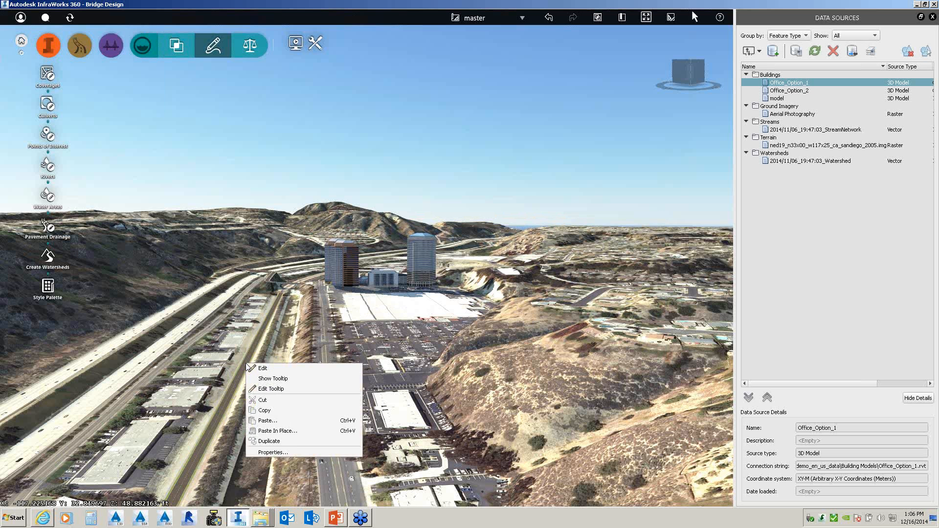
left_click(249, 365)
left_click(245, 363)
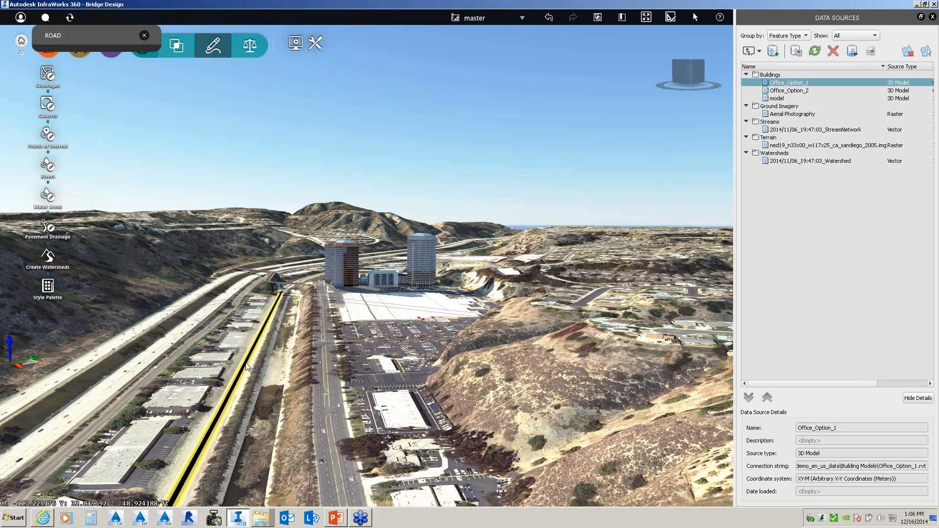
right_click(246, 366)
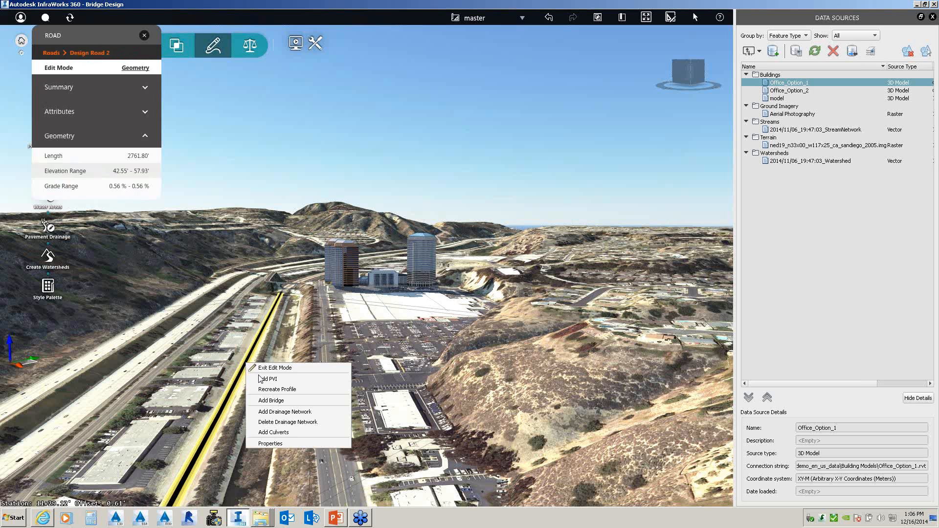
left_click(286, 414)
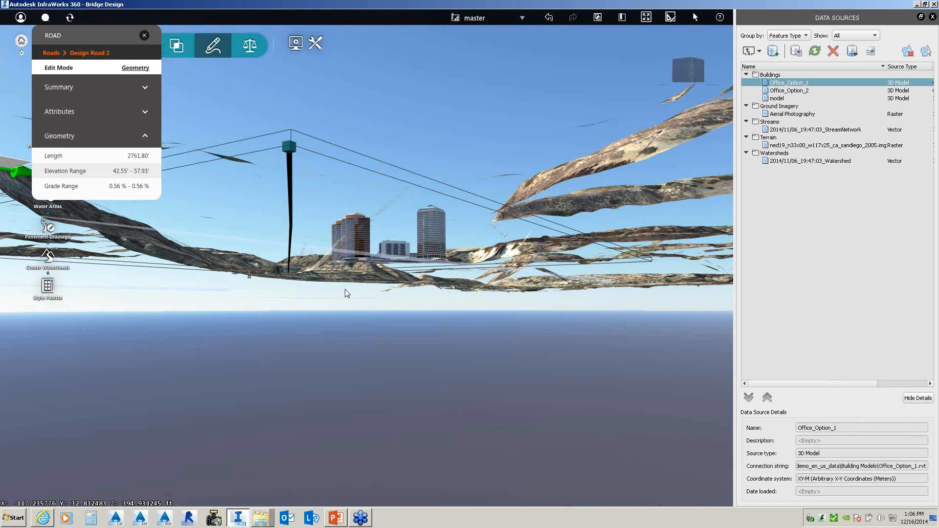
- Zoom and orbit up from below the terrain to an elevated view of the road
scroll(345, 290, "up", 5)
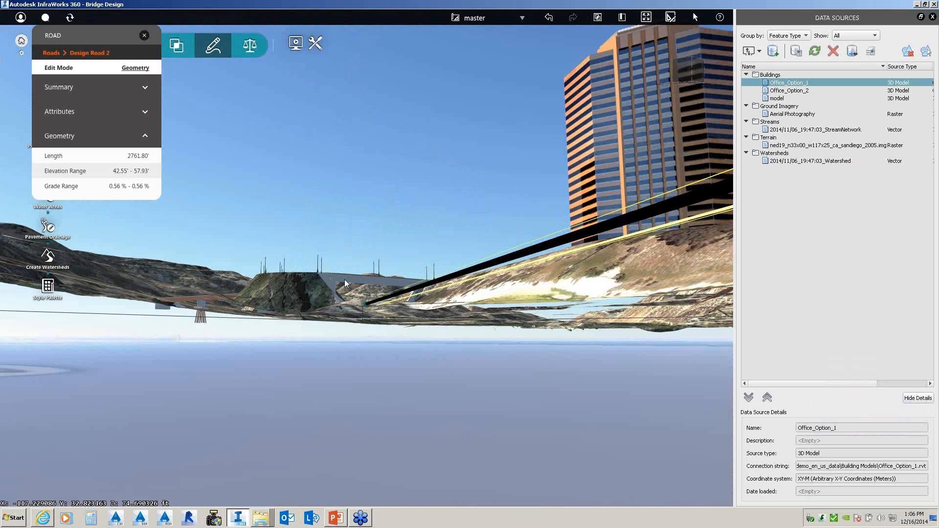
scroll(344, 280, "down", 5)
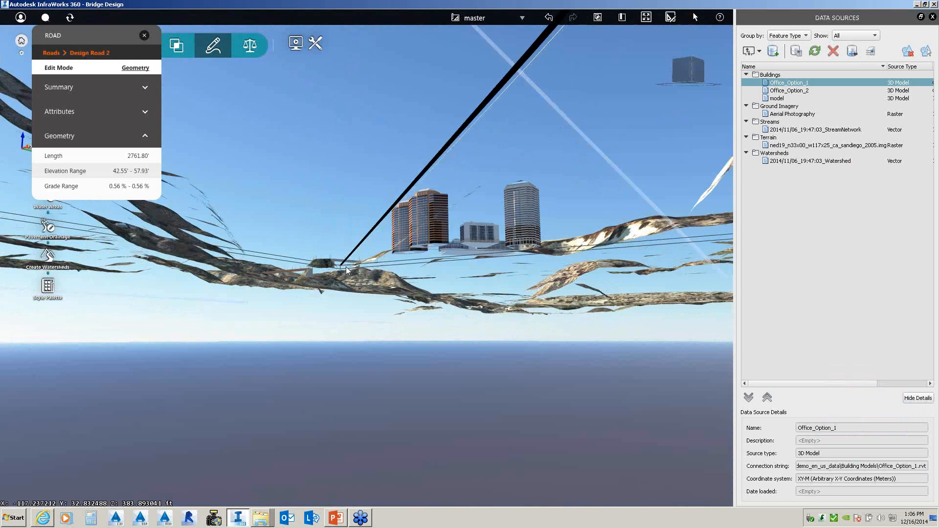
left_click_drag(346, 266, 365, 323)
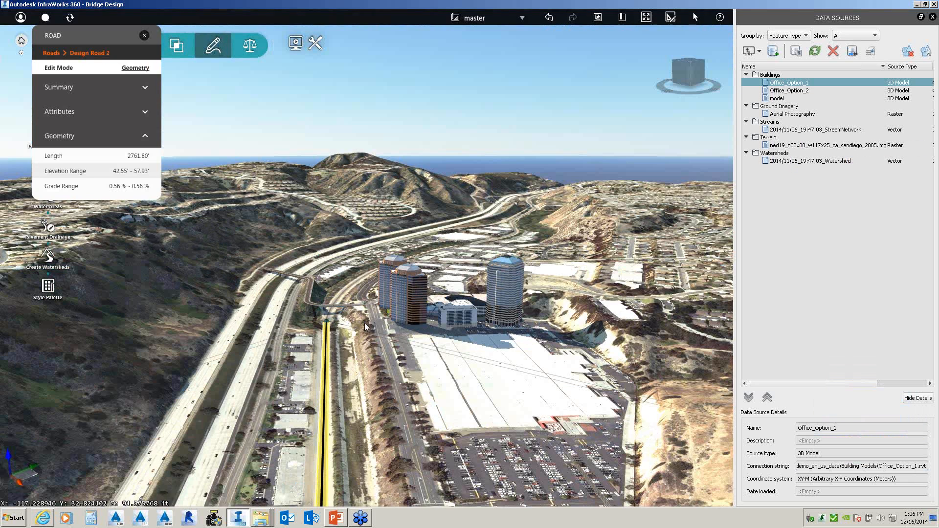
scroll(365, 323, "down", 2)
- Add a drainage network to Design Road 1, the bridge road
right_click(367, 350)
left_click(385, 358)
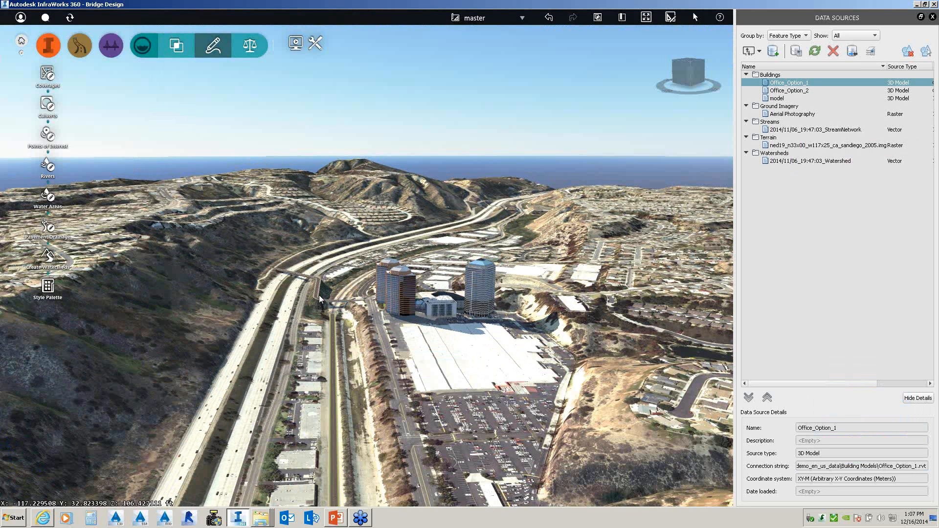
left_click(319, 302)
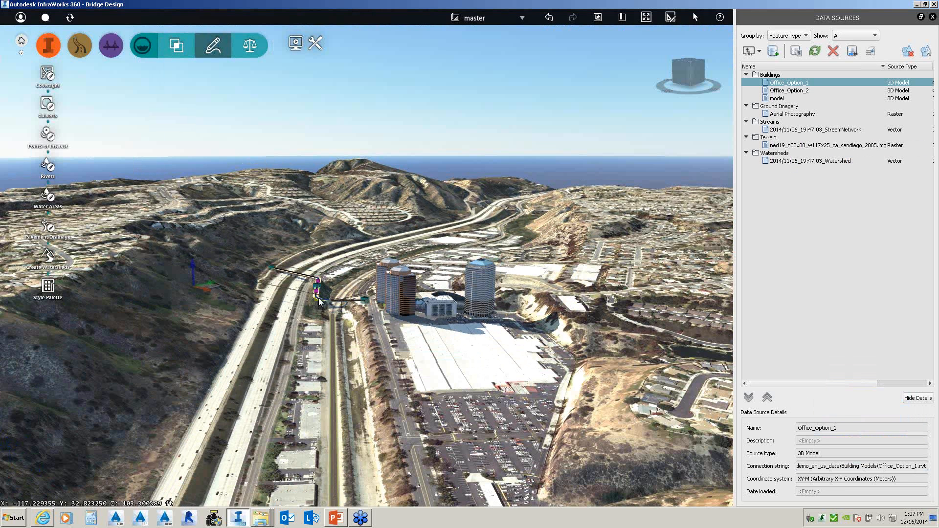
right_click(319, 298)
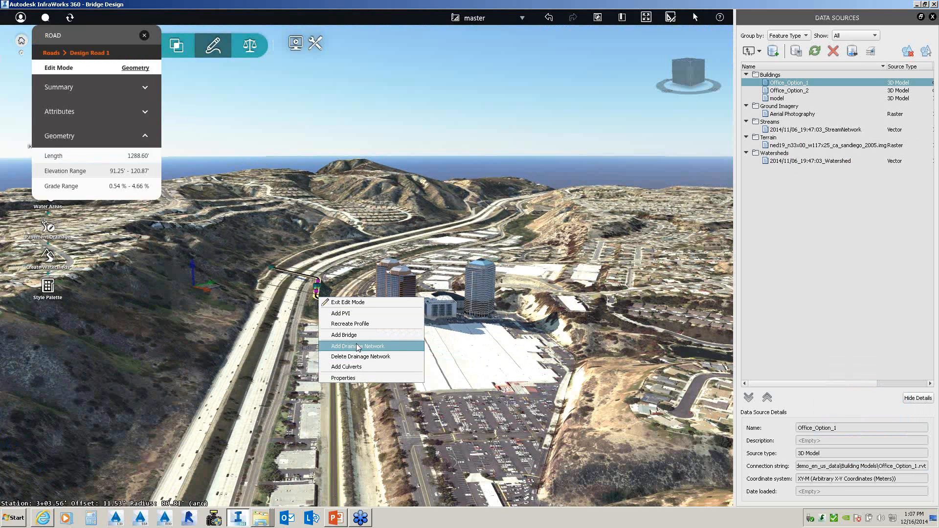
left_click(356, 346)
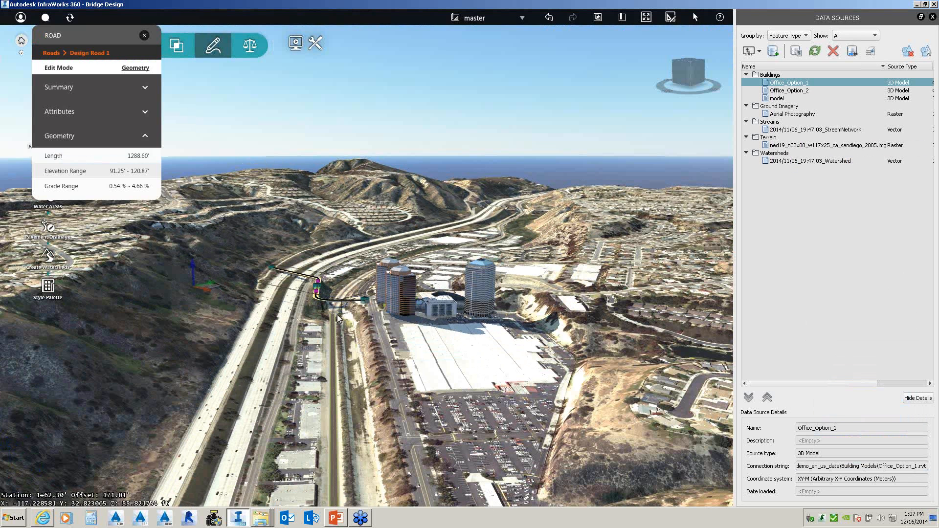
- Orbit below, above and around the bridge road to inspect its drainage
scroll(338, 317, "up", 2)
scroll(336, 314, "up", 3)
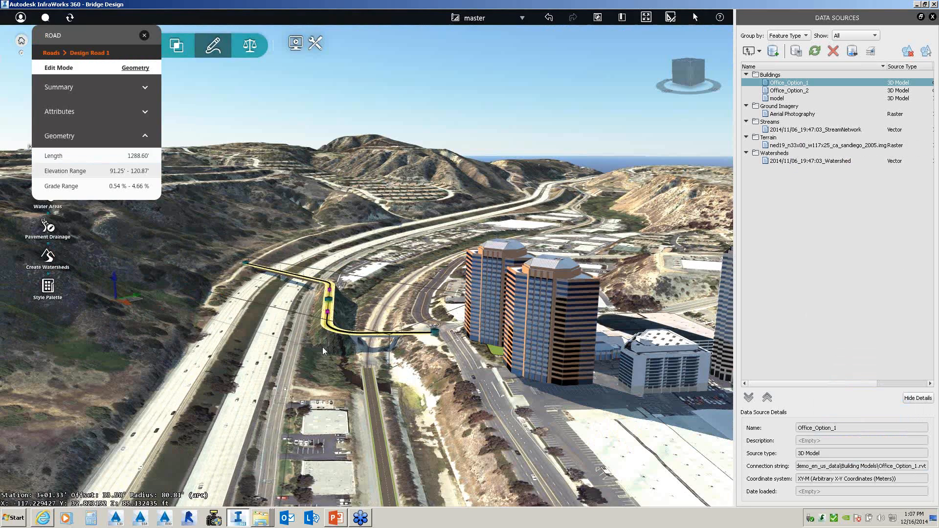
left_click_drag(322, 348, 363, 339)
mouse_move(363, 339)
middle_mouse_down()
mouse_move(362, 324)
mouse_move(358, 350)
mouse_move(361, 333)
mouse_move(363, 342)
middle_mouse_up()
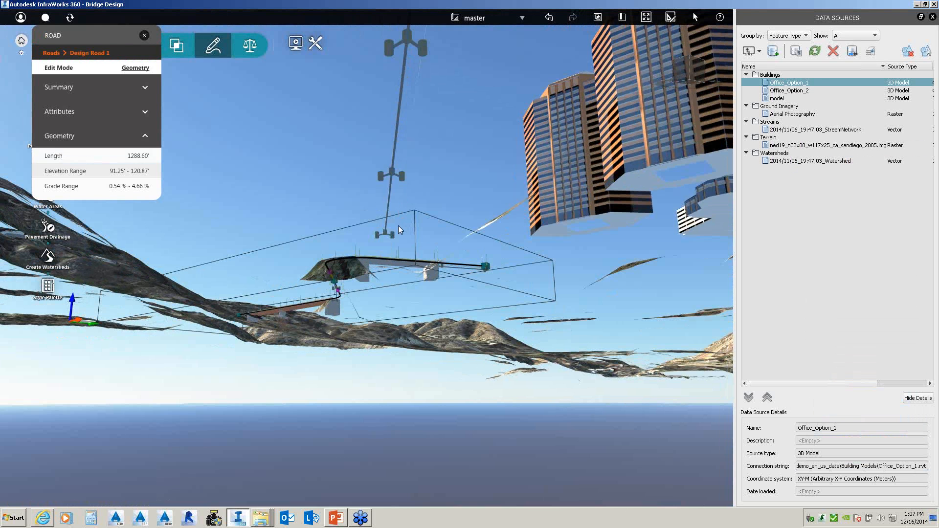
scroll(398, 225, "down", 5)
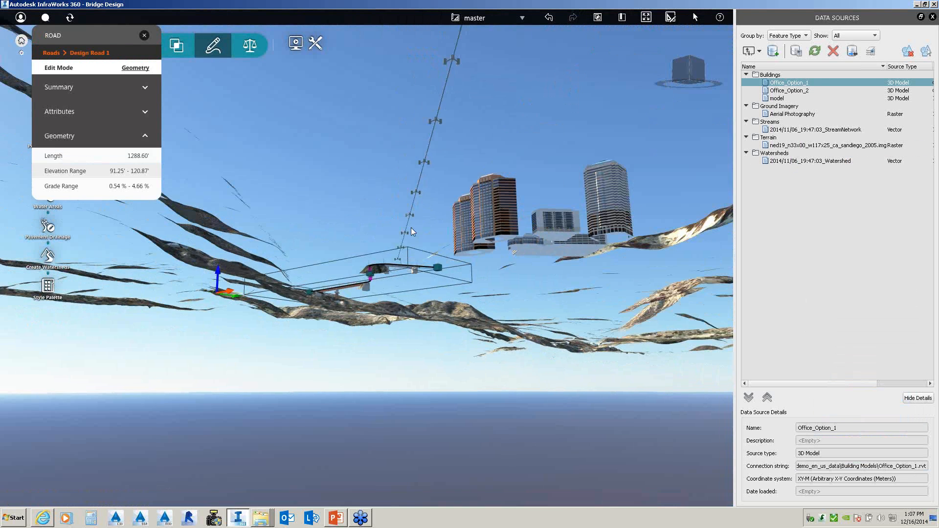
middle_click_drag(411, 227, 451, 237)
left_click_drag(452, 237, 467, 265)
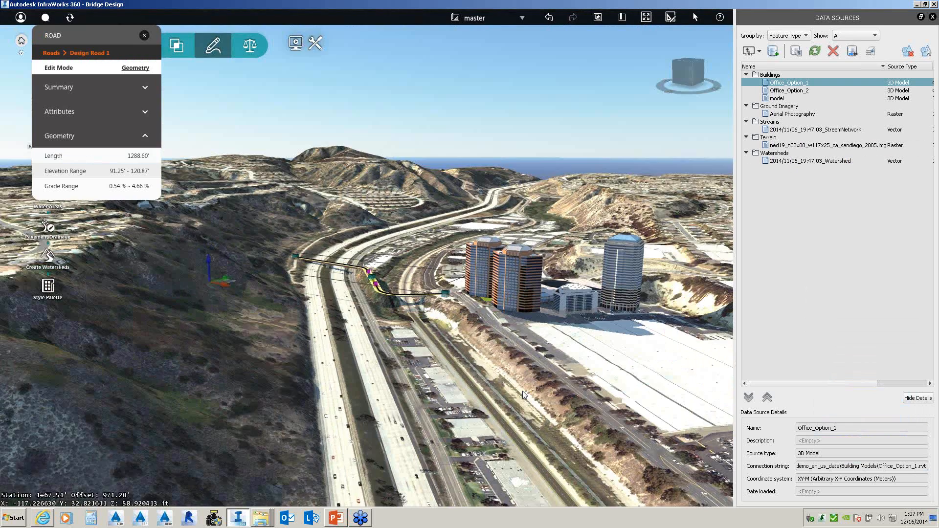
left_click_drag(522, 391, 464, 395)
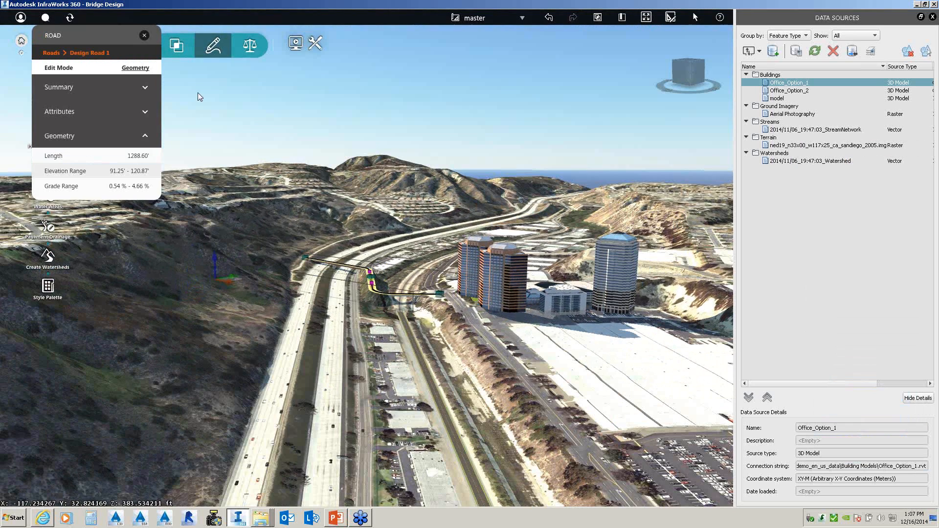
- Set the terrain surface opacity to 50% so it becomes semi-transparent
left_click(250, 45)
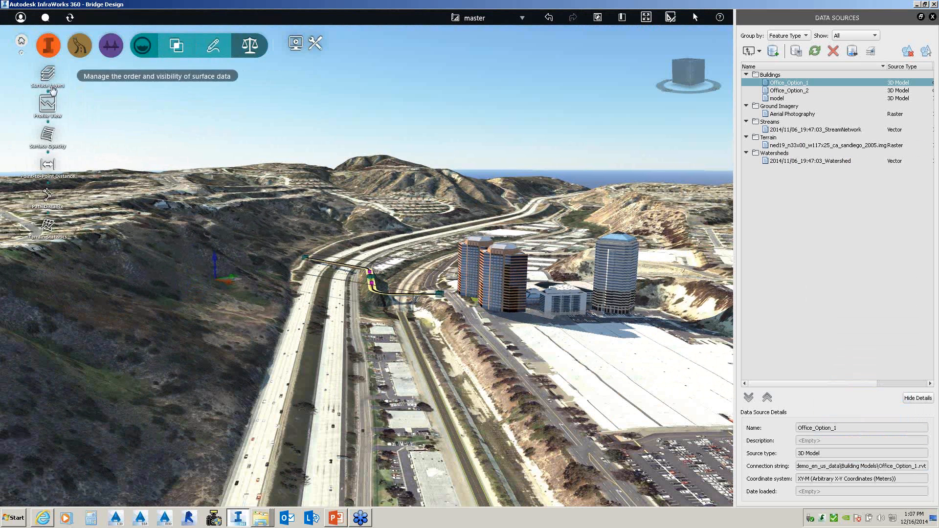
left_click(45, 141)
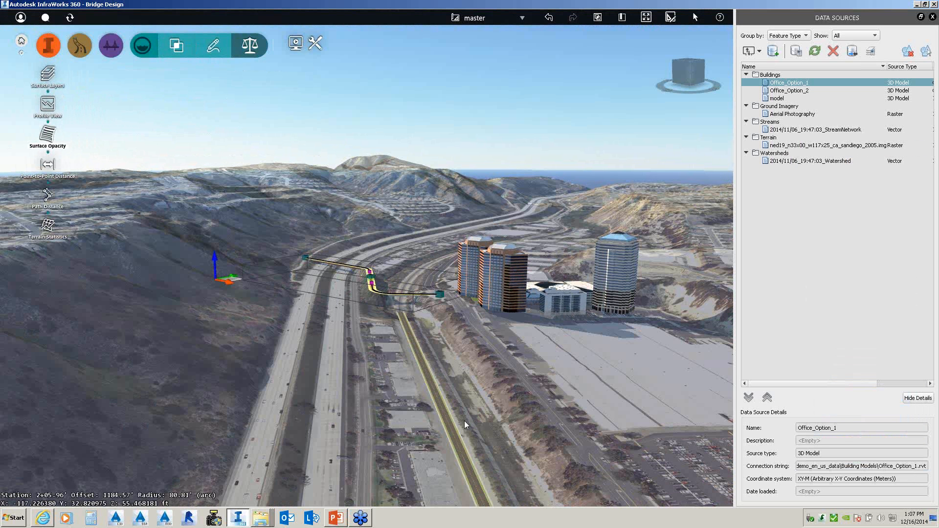
left_click(465, 421)
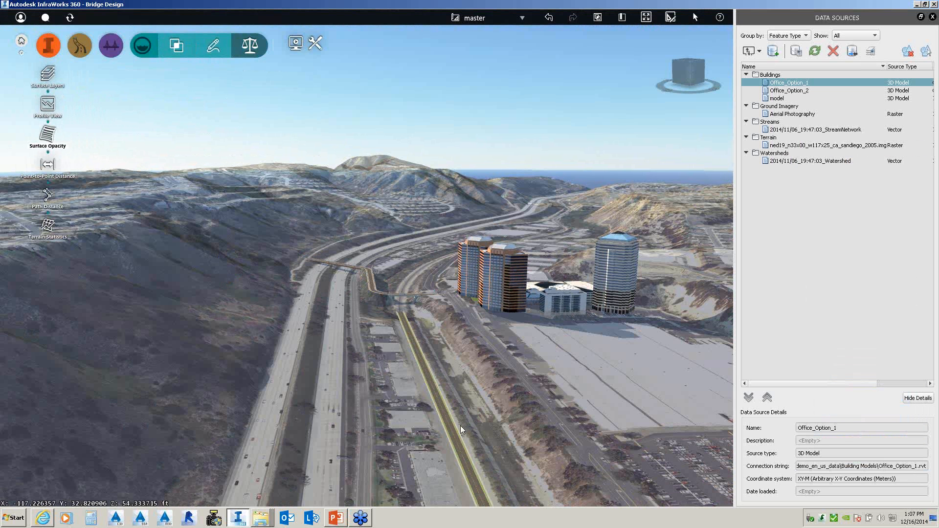
scroll(460, 426, "down", 5)
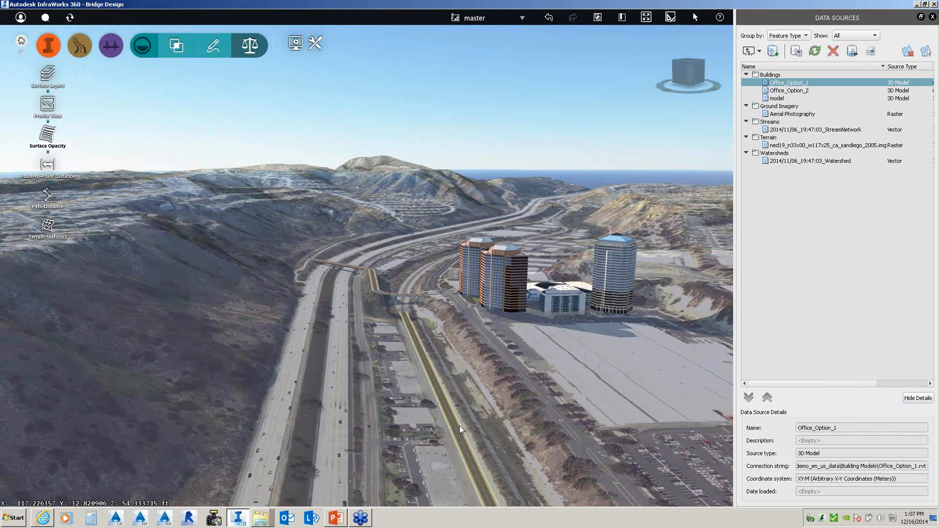
scroll(507, 451, "up", 5)
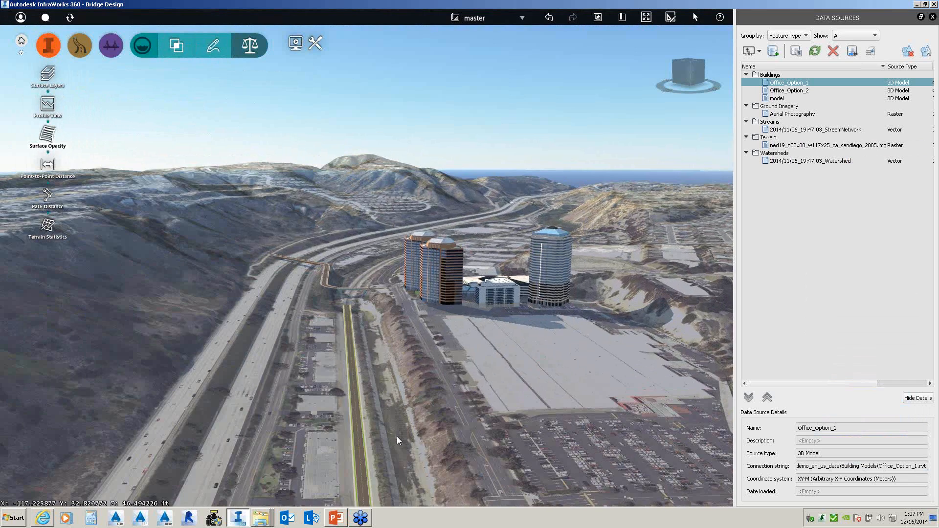
scroll(342, 435, "up", 3)
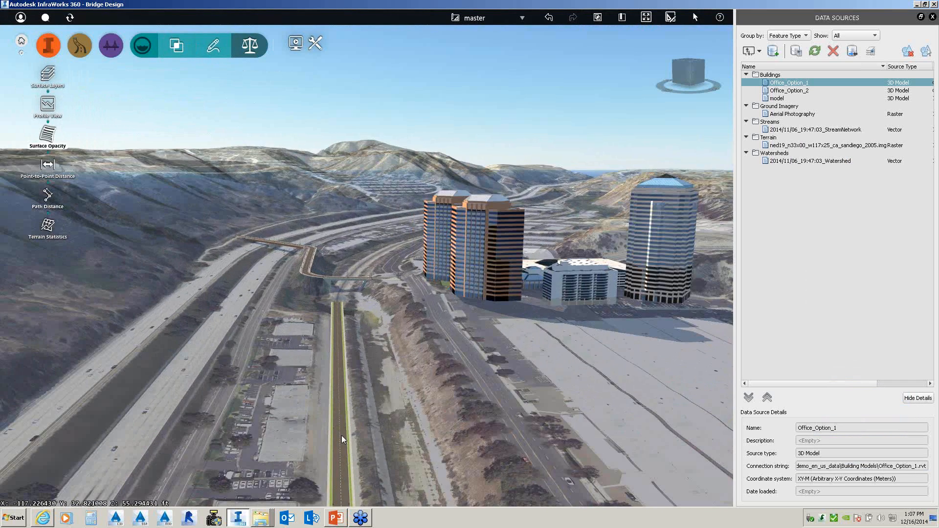
scroll(352, 436, "up", 3)
- Tilt beneath the terrain, then pan from the new road over the towers to the hillside
middle_click_drag(362, 427, 369, 404)
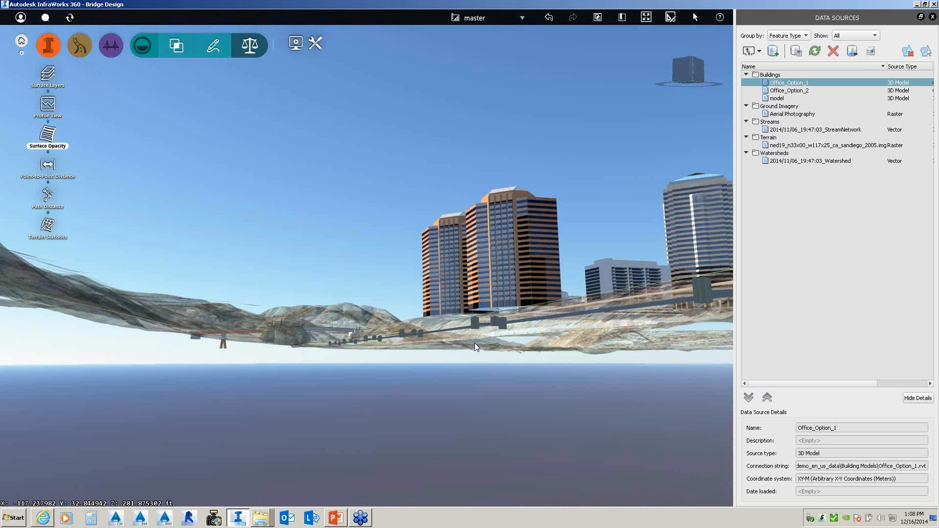
left_click_drag(475, 343, 471, 350)
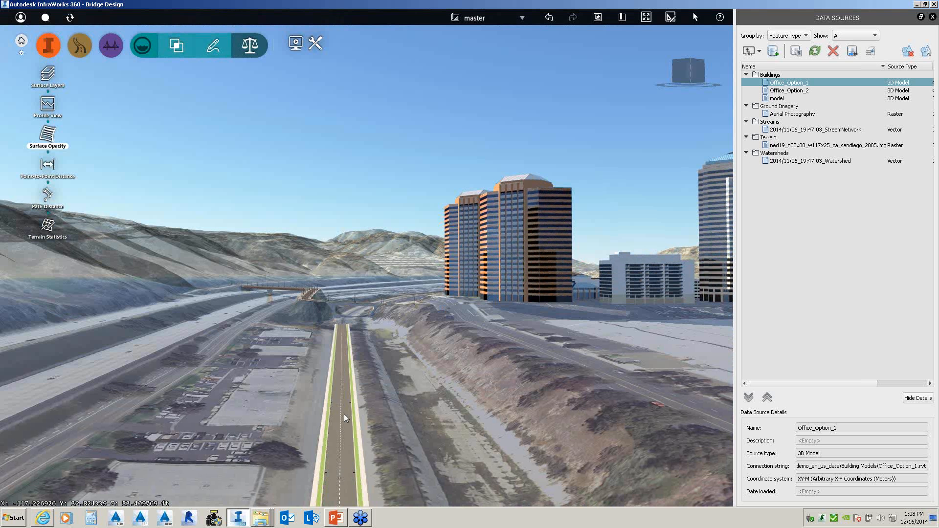
middle_click_drag(344, 414, 350, 436)
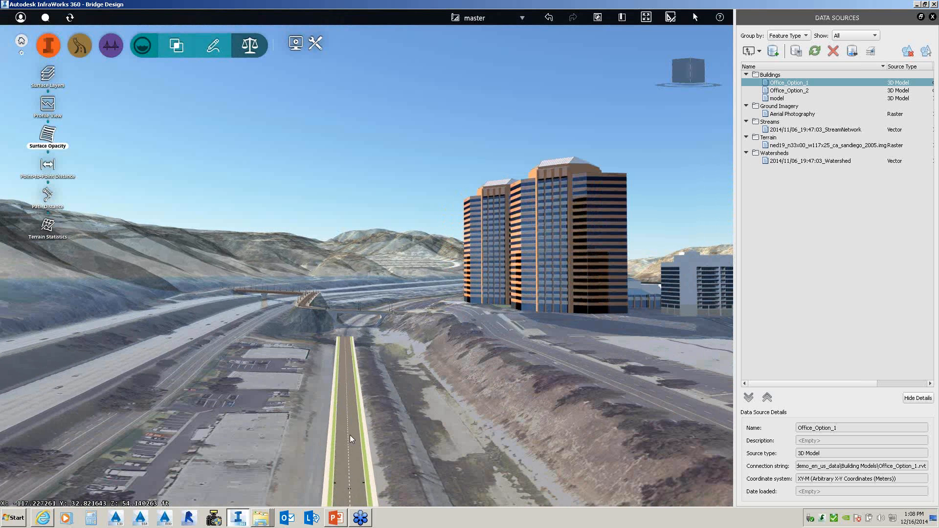
middle_click_drag(357, 380, 276, 430)
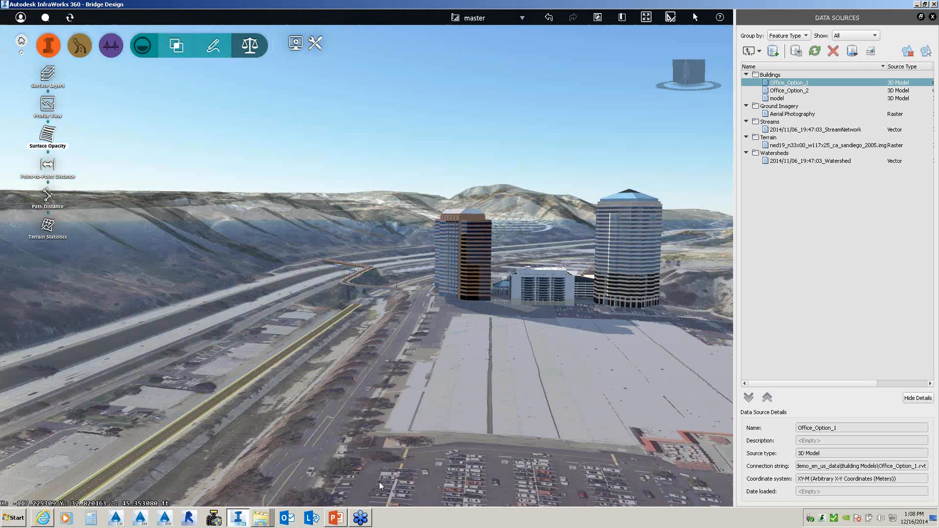
left_click_drag(276, 430, 255, 437)
left_click_drag(182, 391, 459, 388)
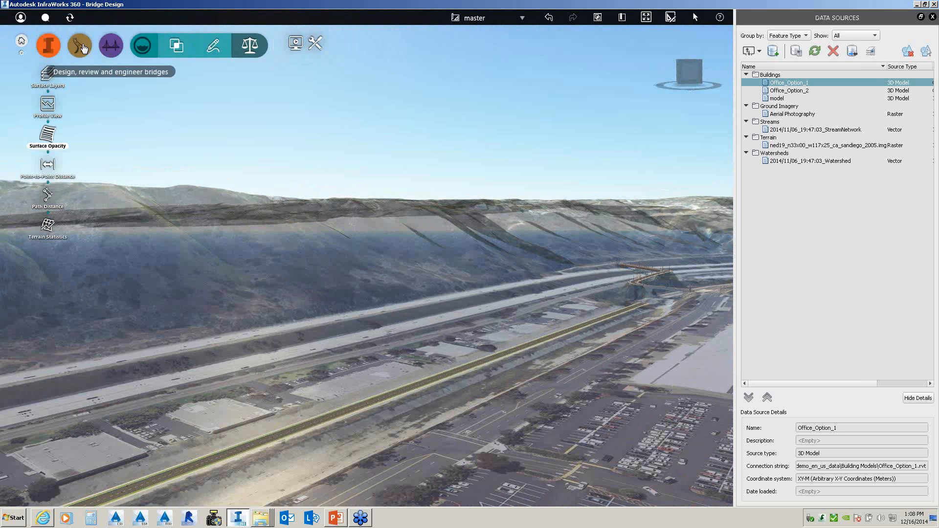
- Open Create Civil 3D Drawings from the Roads tool group, with road plan production enabled
left_click(81, 46)
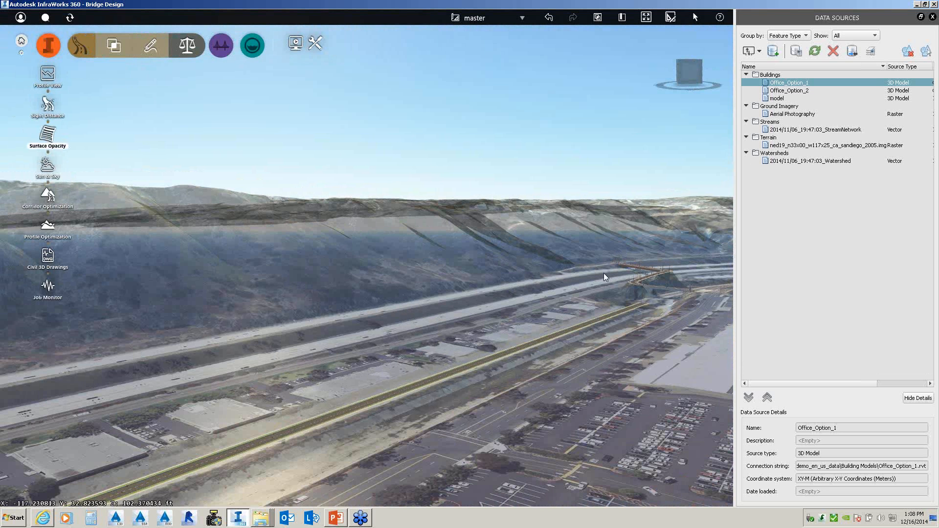
left_click(49, 258)
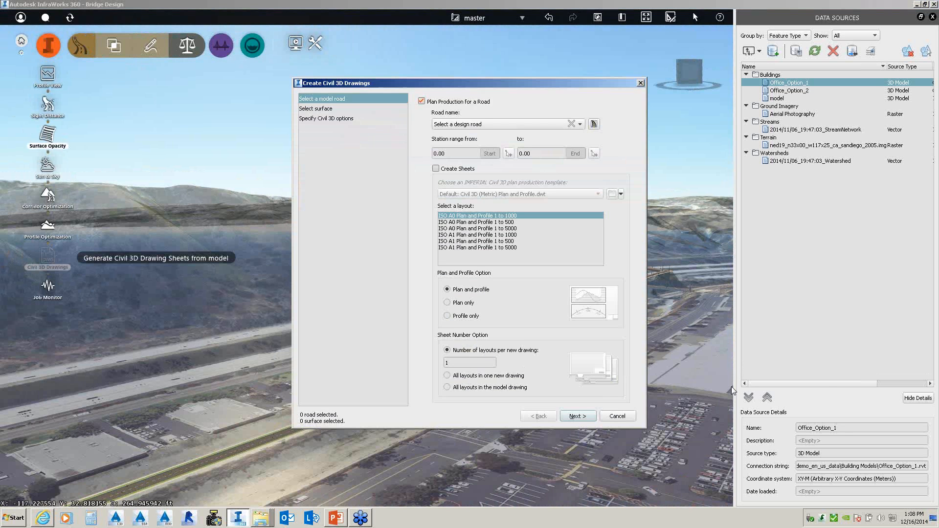
left_click(794, 438)
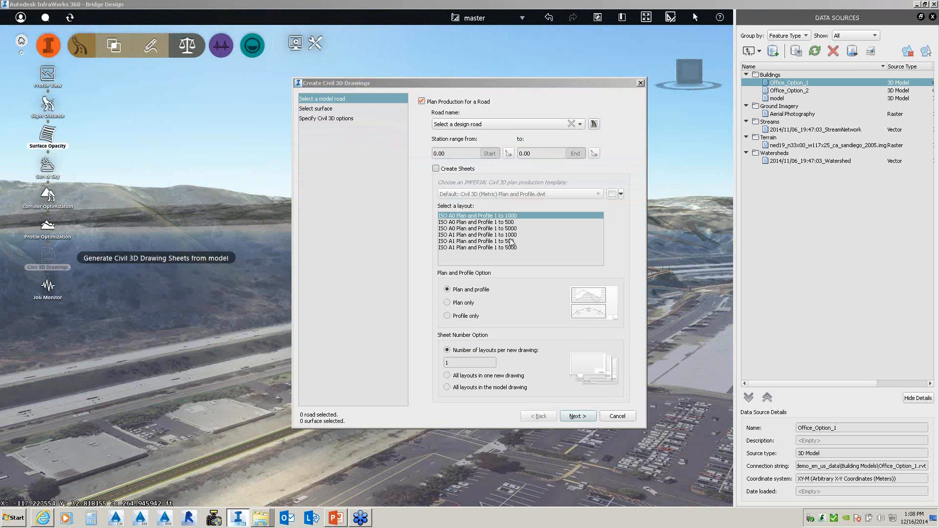
- Close the Civil 3D drawings setup and launch Windows Explorer from the taskbar
left_click(641, 83)
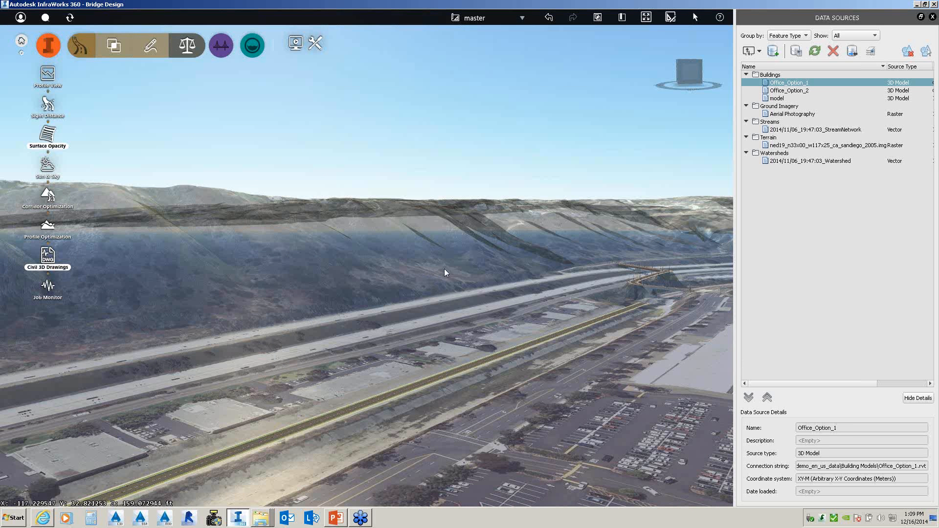
left_click(263, 521)
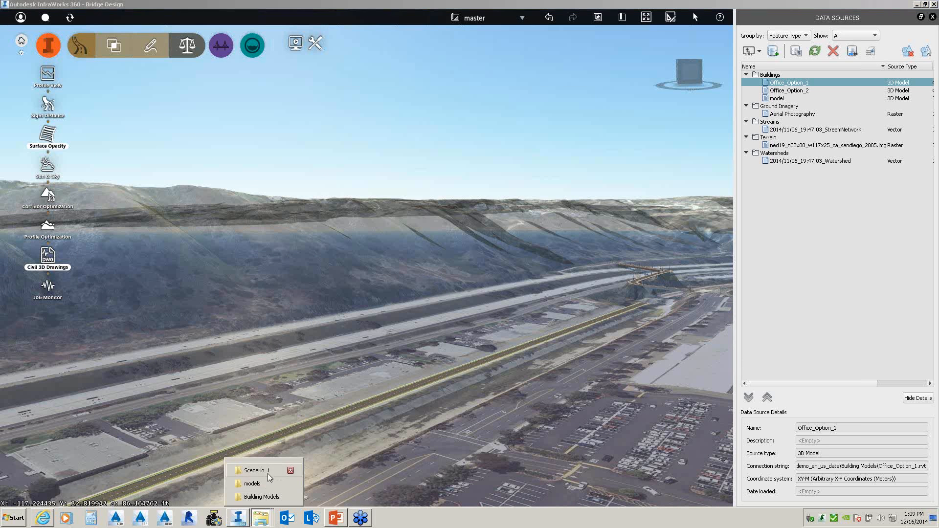
left_click(253, 484)
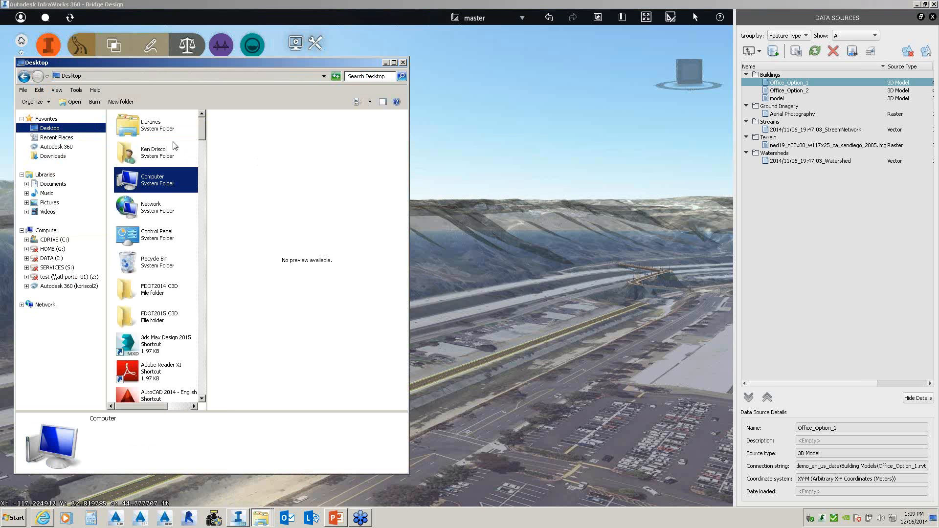
- Browse the Desktop folders, widening the file list to read full names
left_click(167, 284)
scroll(163, 315, "down", 9)
scroll(159, 326, "down", 15)
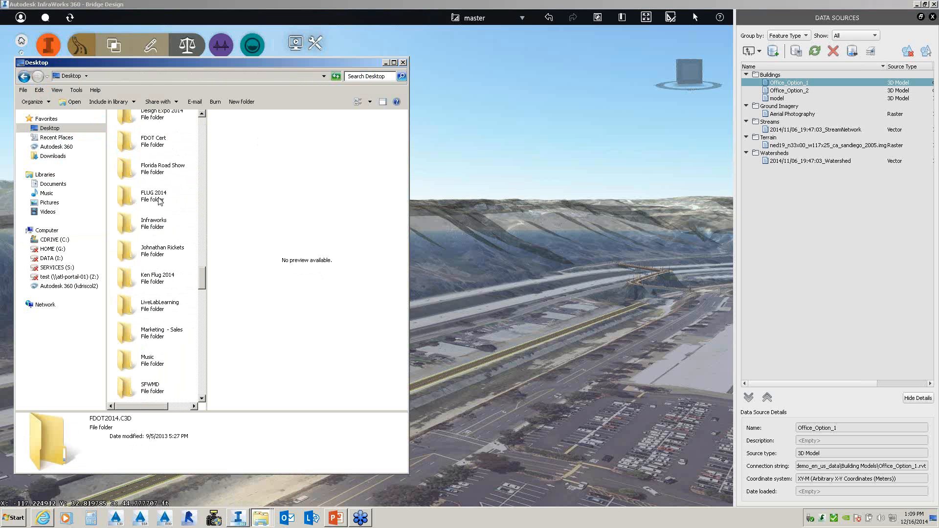
scroll(167, 217, "up", 5)
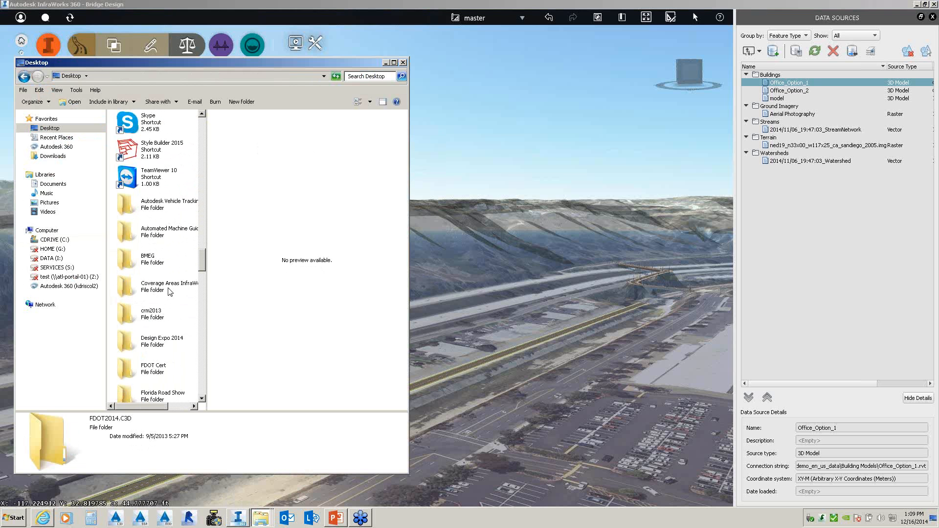
scroll(168, 298, "down", 5)
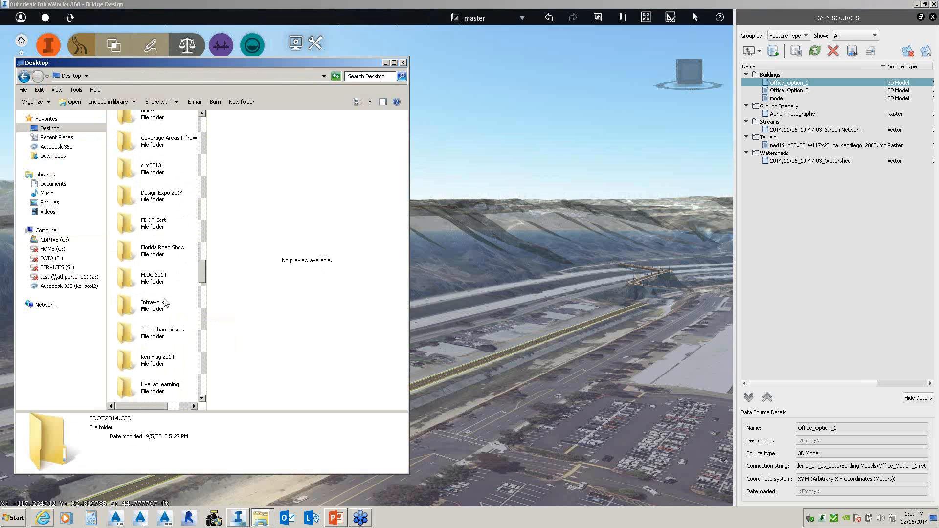
scroll(166, 302, "down", 5)
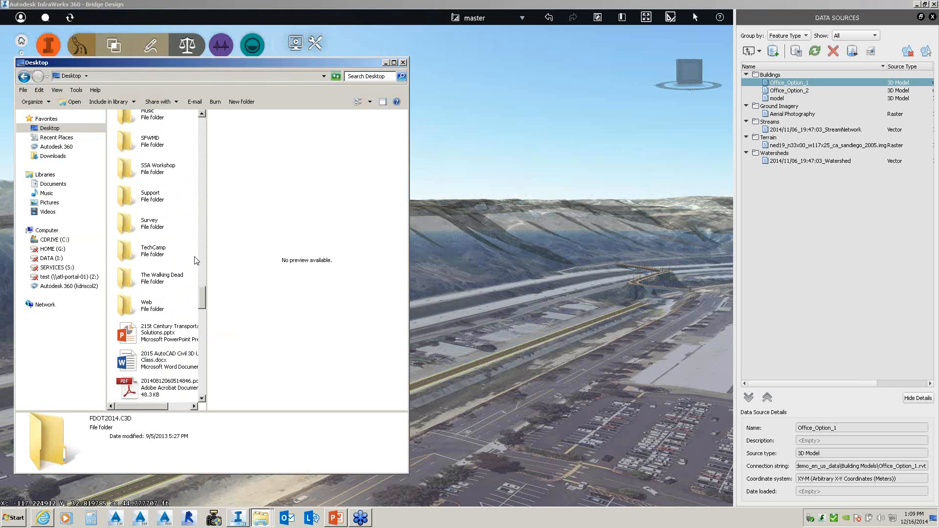
left_click_drag(207, 256, 304, 254)
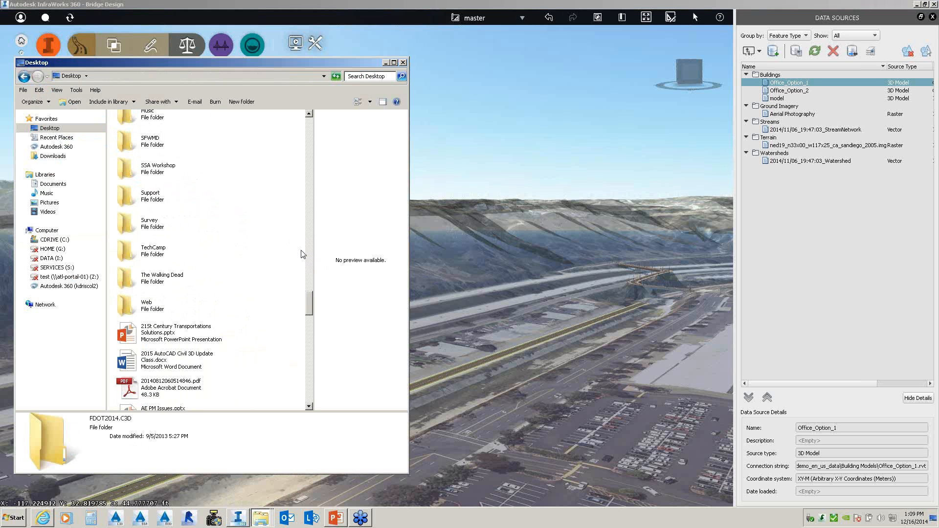
left_click(246, 244)
scroll(247, 244, "up", 7)
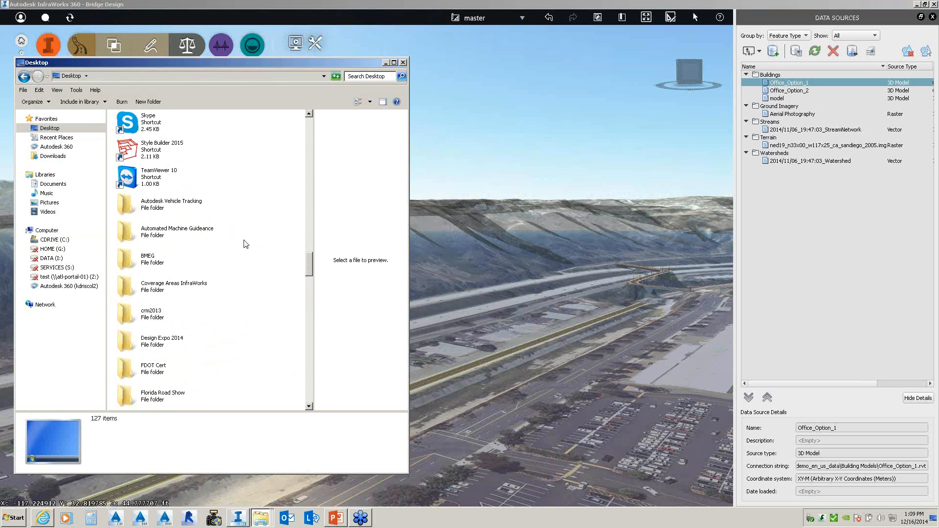
double_click(186, 283)
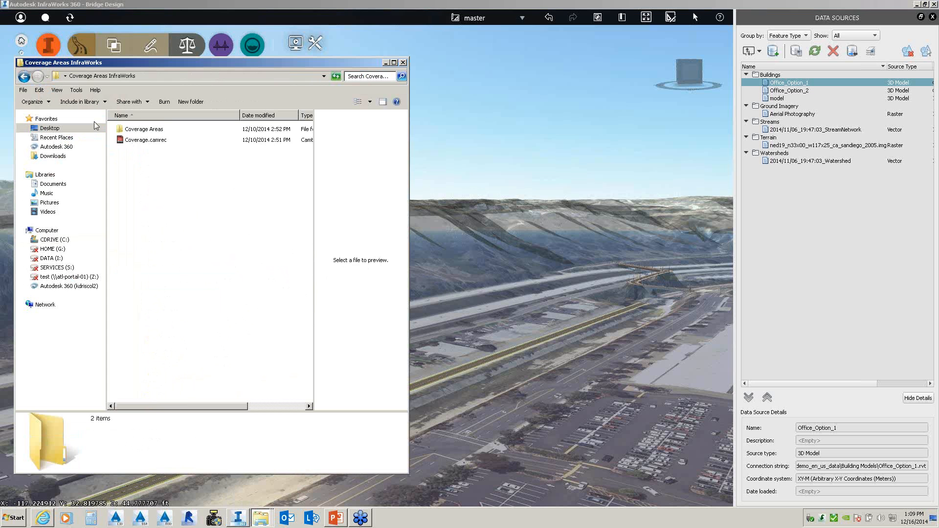
left_click(24, 77)
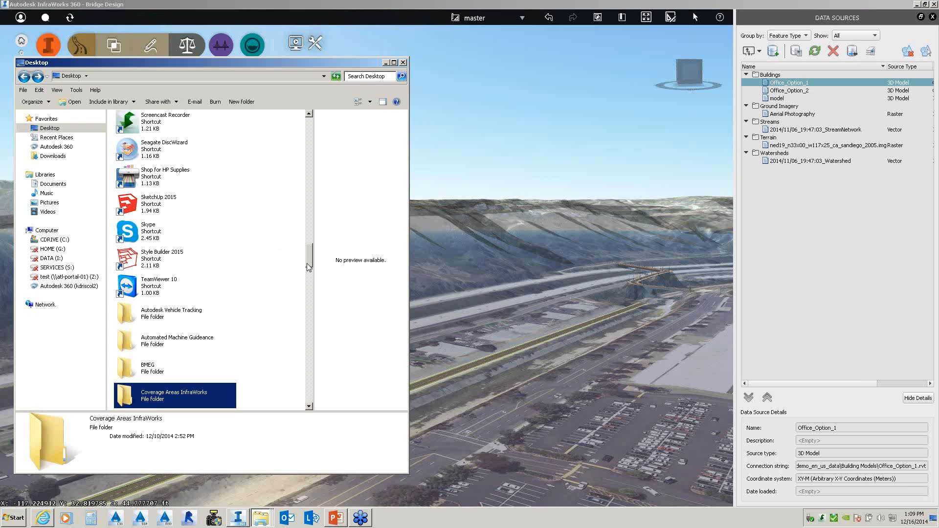
left_click_drag(311, 266, 308, 290)
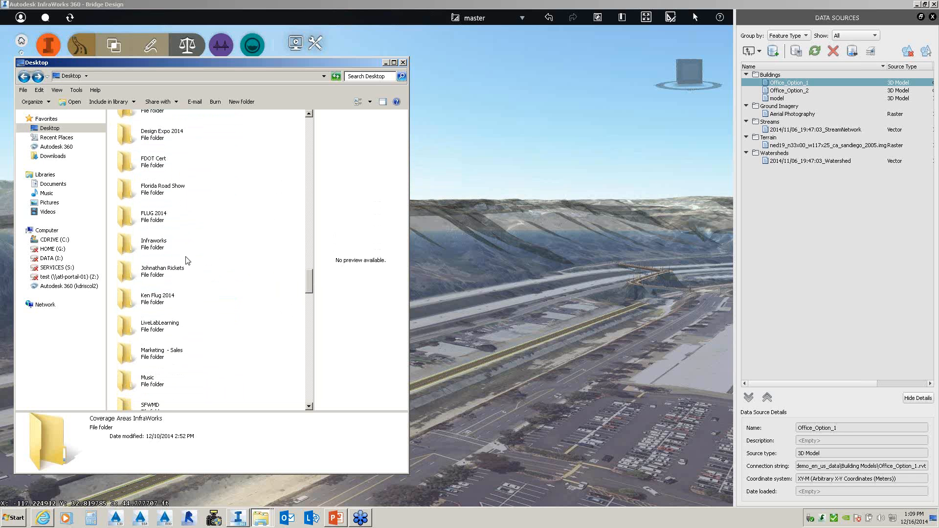
- Go to Infraworks > Roadway Design > Demo Package > Profile Optimization and open the report PDF
left_click(158, 244)
double_click(158, 243)
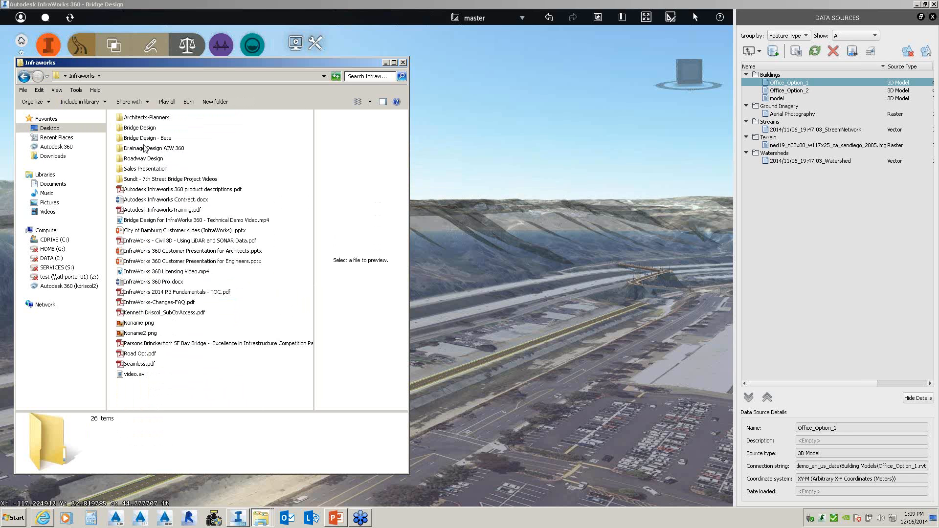
double_click(144, 159)
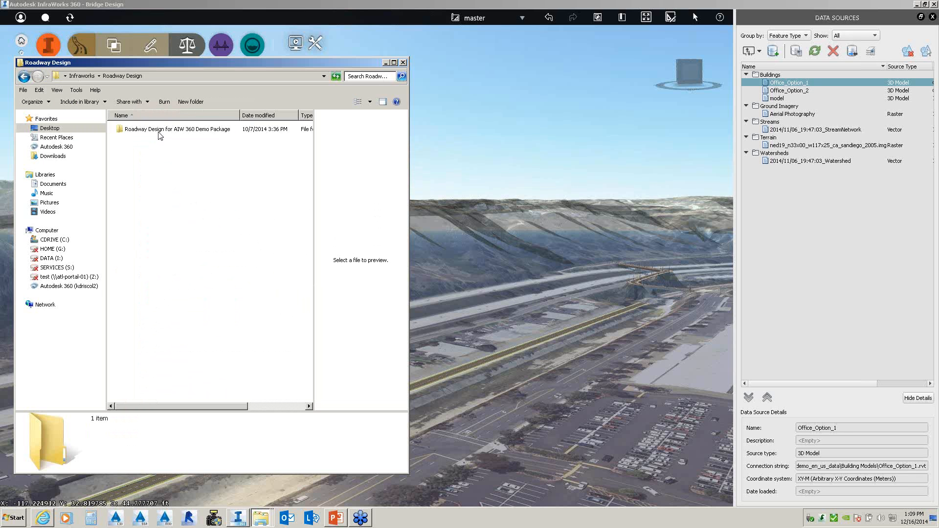
left_click(159, 131)
double_click(159, 130)
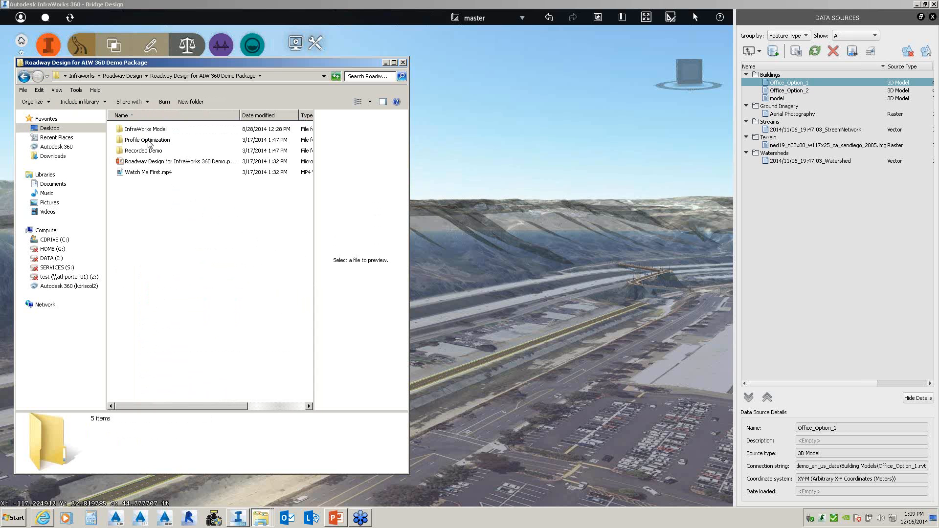
double_click(149, 141)
left_click(150, 140)
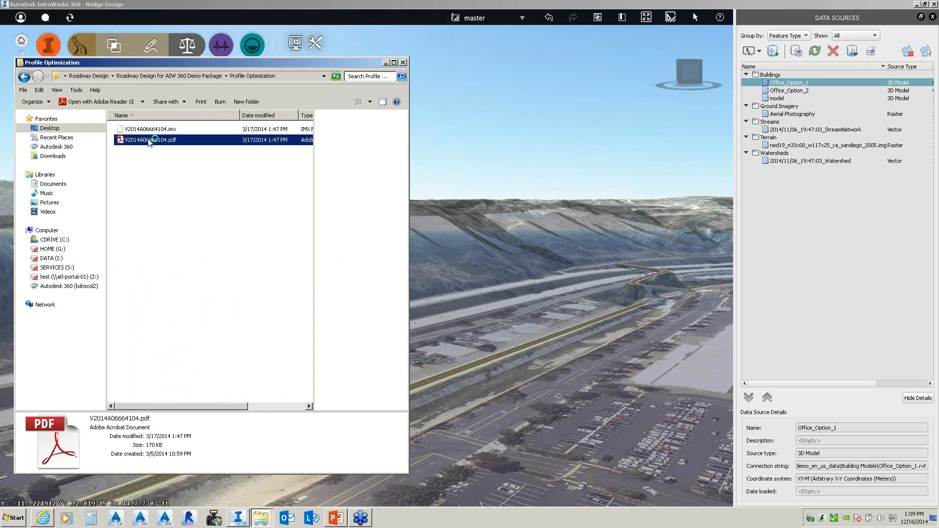
double_click(150, 140)
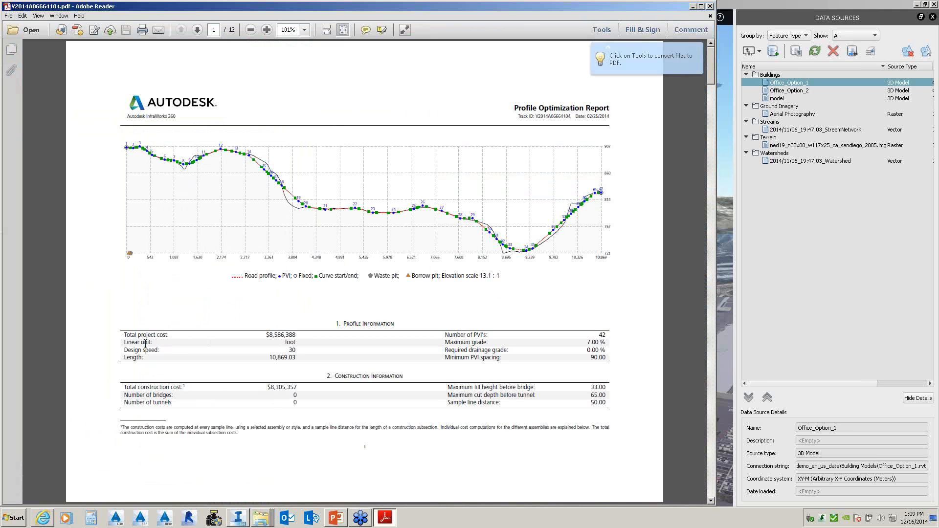
- Review the $8,586,388 total cost, cut/fill and PVI tables, then close Adobe Reader
left_click_drag(262, 335, 301, 335)
scroll(327, 343, "down", 15)
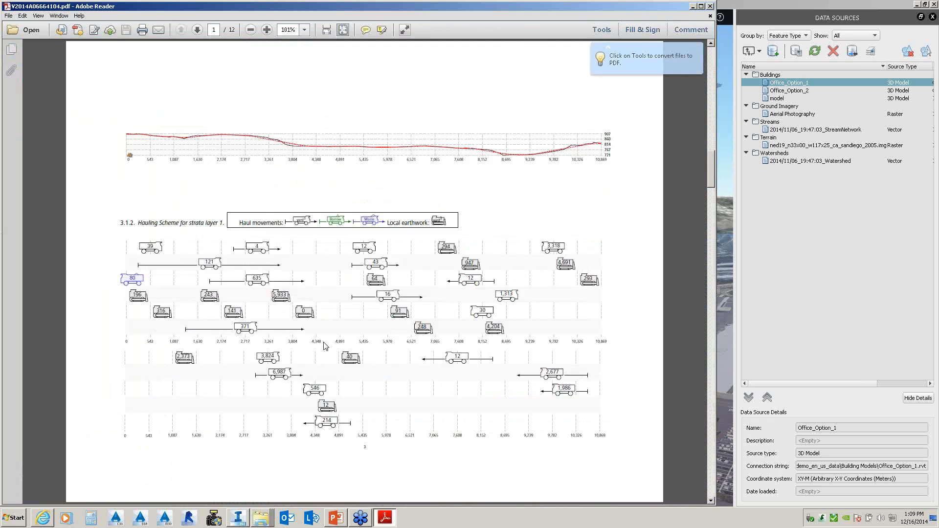
scroll(327, 323, "up", 5)
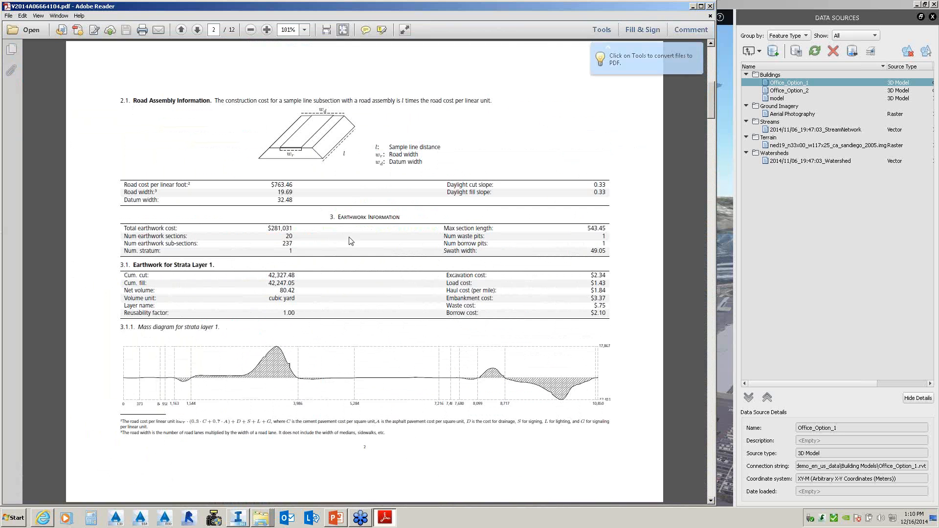
scroll(337, 246, "up", 5)
scroll(338, 247, "down", 5)
scroll(376, 254, "down", 5)
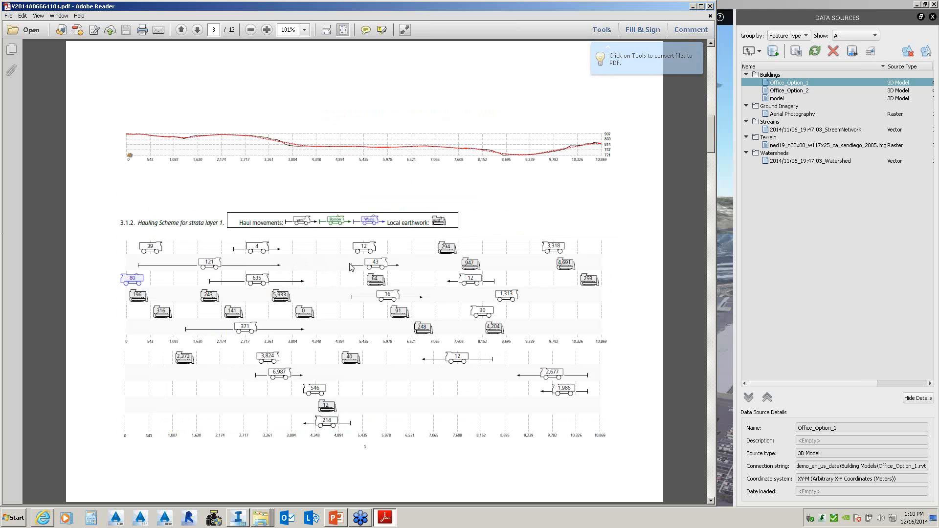
scroll(350, 267, "down", 5)
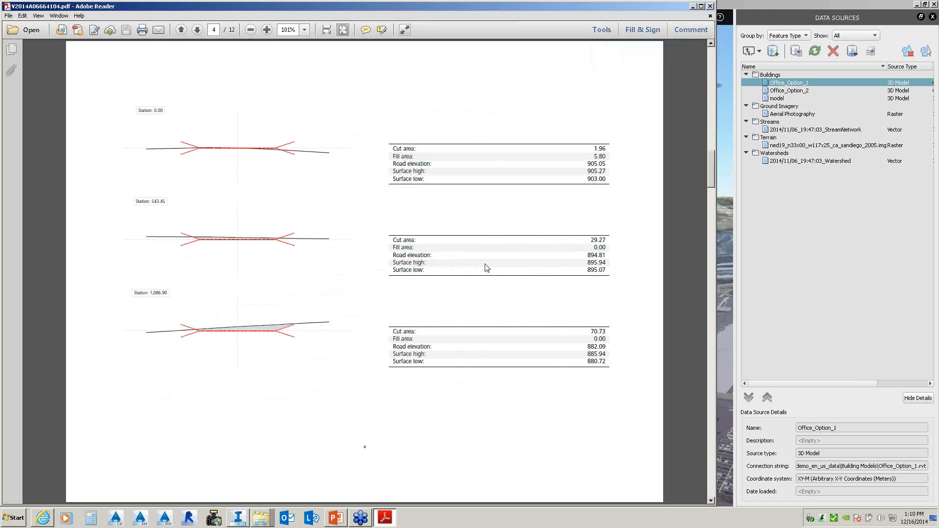
scroll(487, 267, "down", 15)
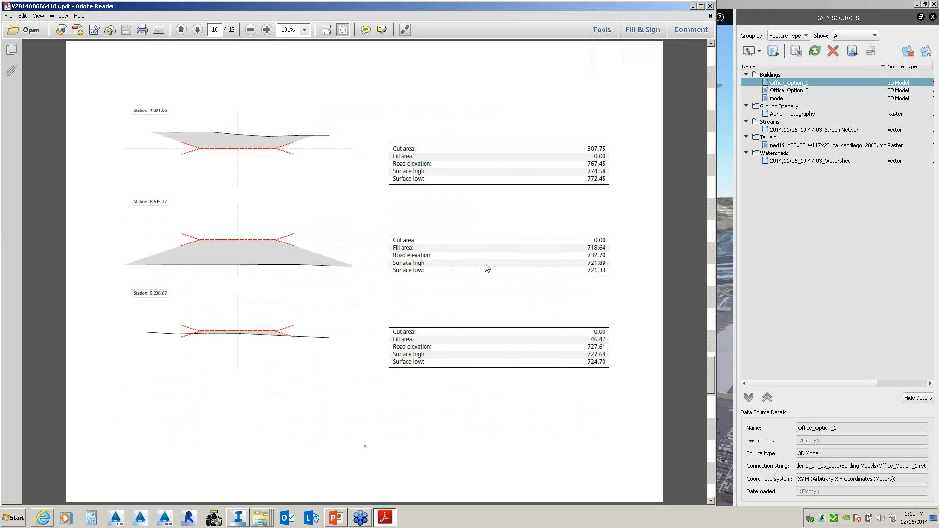
scroll(487, 267, "down", 3)
scroll(485, 263, "down", 6)
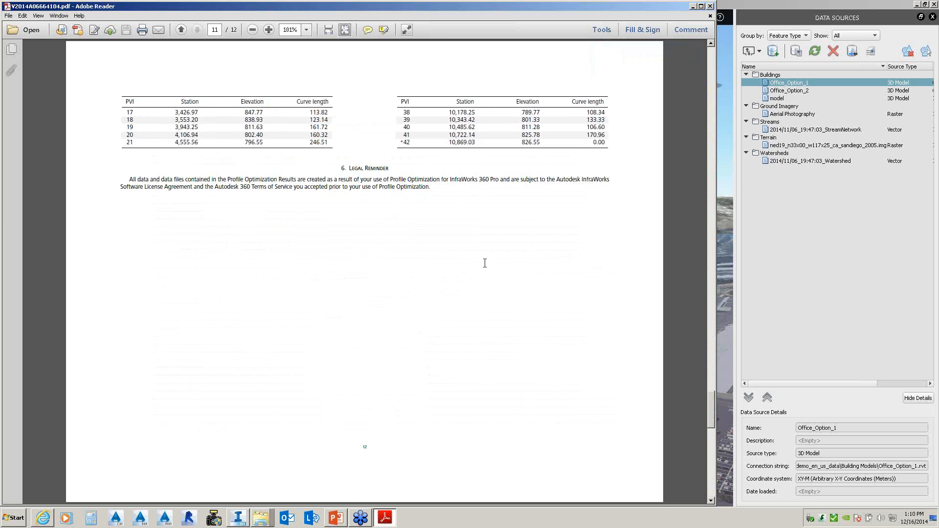
scroll(484, 263, "up", 3)
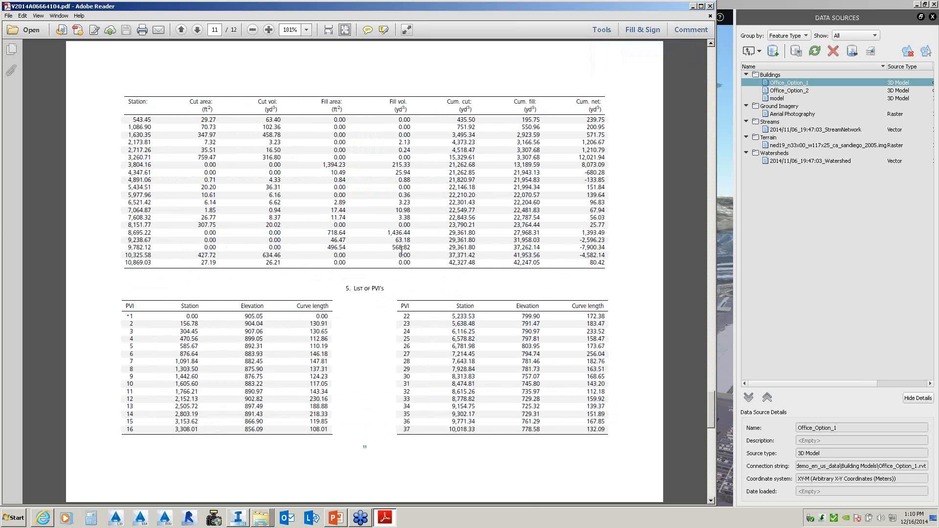
left_click(710, 7)
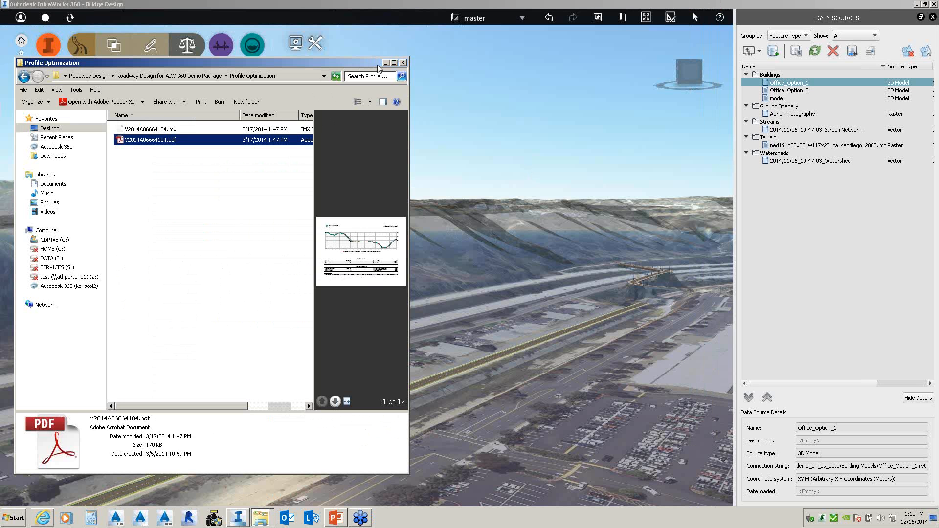
- Close the Explorer window and look through the road, analysis and drainage tool groups
left_click(404, 63)
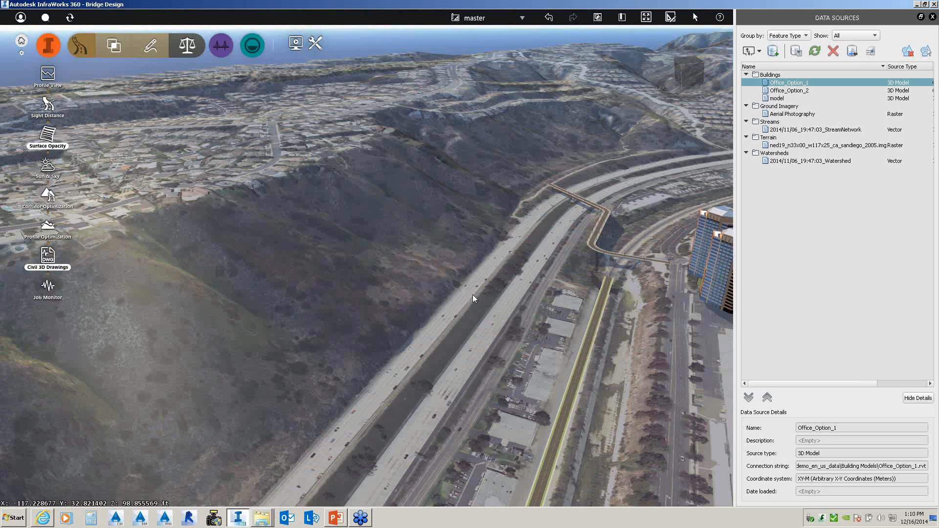
scroll(473, 294, "down", 5)
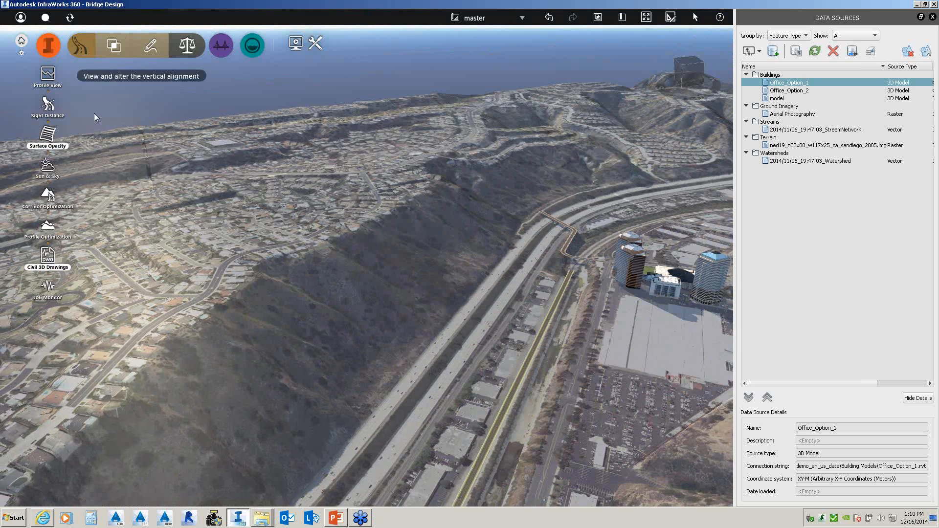
left_click(221, 46)
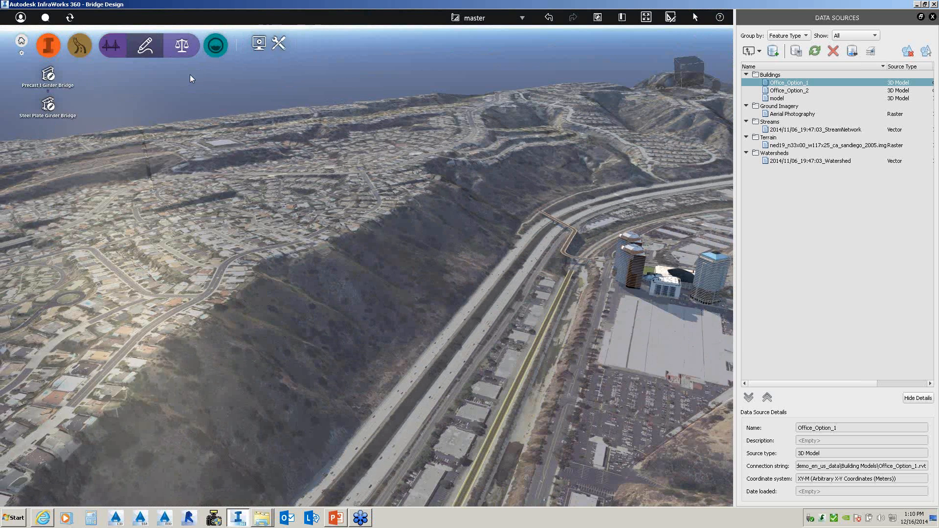
left_click(81, 46)
left_click(187, 46)
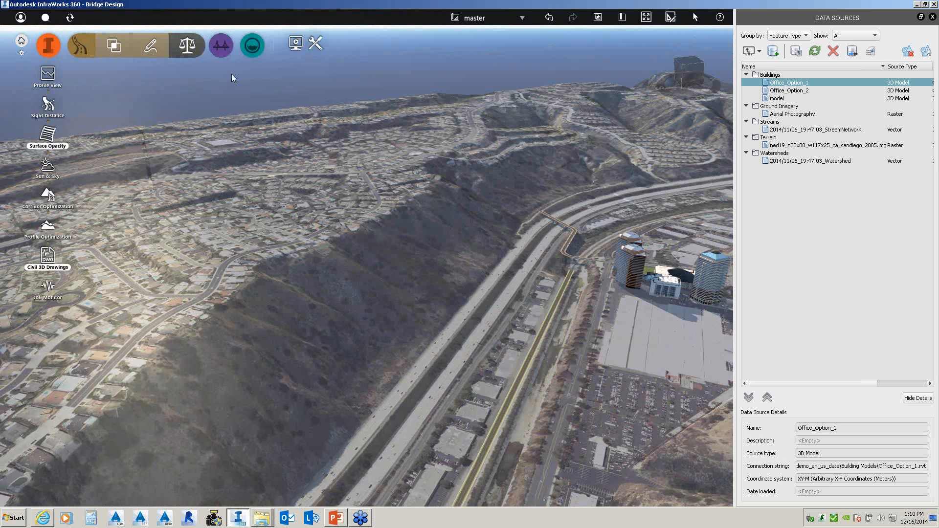
left_click(252, 45)
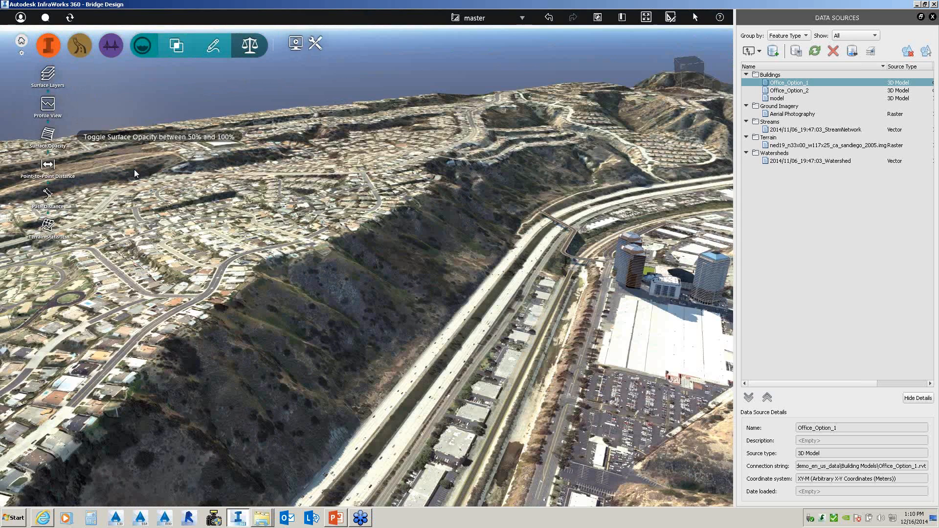
- Zoom out and tilt to reveal the horizon, then bring up the presentation tools
scroll(360, 183, "down", 1)
scroll(359, 184, "down", 4)
left_click_drag(359, 184, 412, 210)
left_click(297, 44)
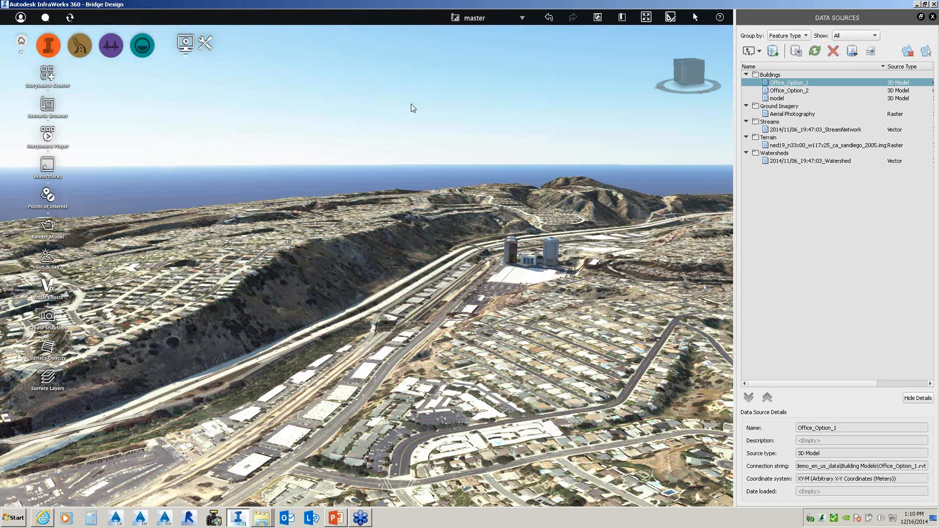
- Delete the existing storyboard's content, leaving it at 0:00:00.0, and zoom out over the bridge
left_click(51, 79)
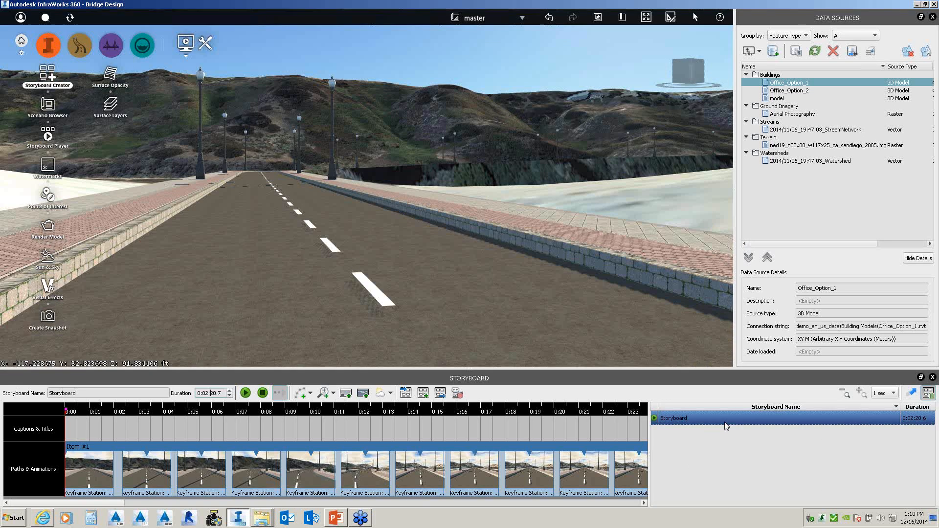
right_click(725, 421)
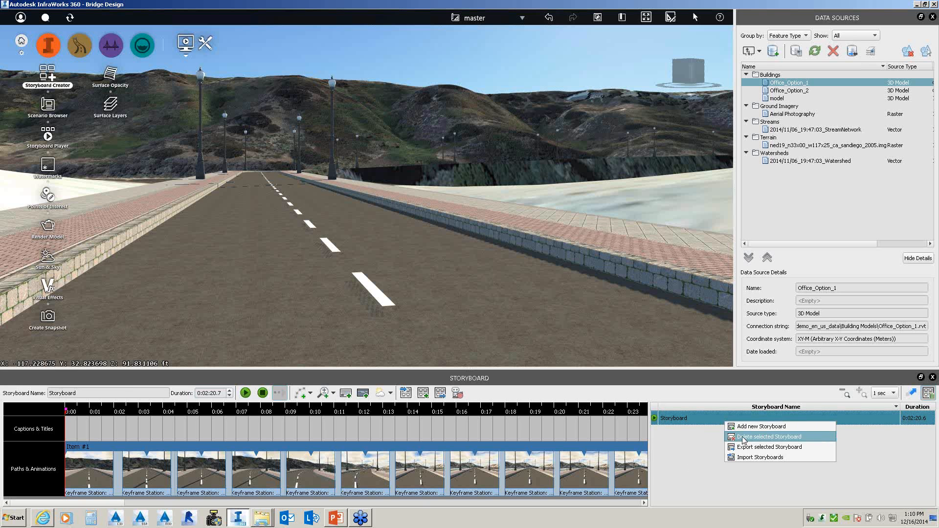
left_click(743, 437)
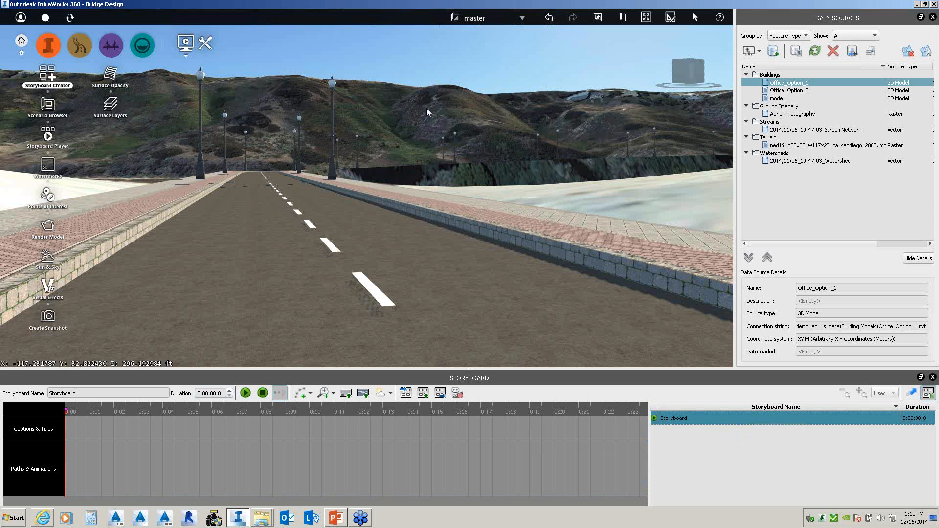
scroll(426, 107, "down", 5)
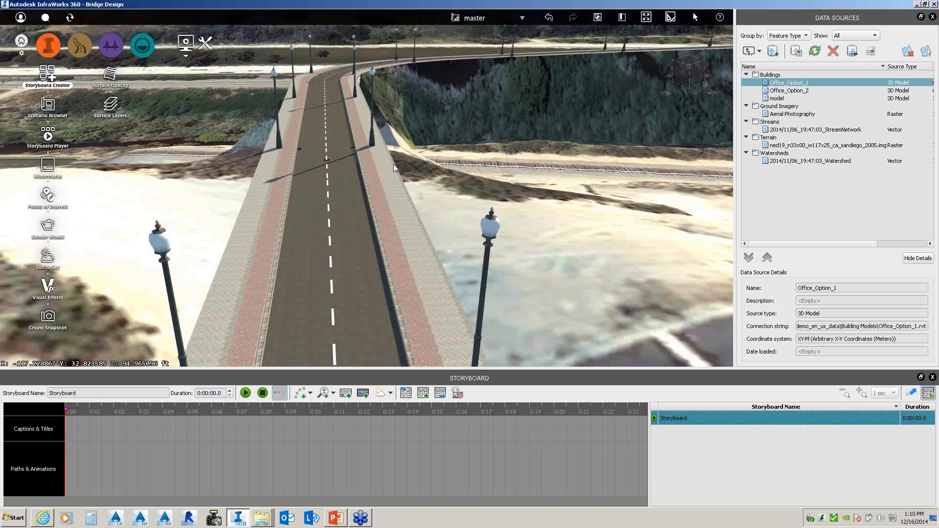
scroll(371, 165, "down", 5)
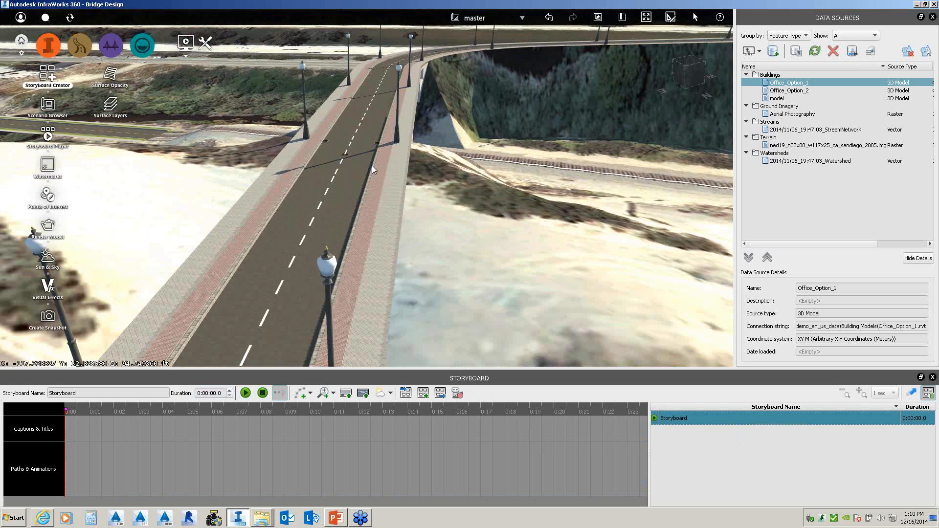
scroll(370, 163, "down", 2)
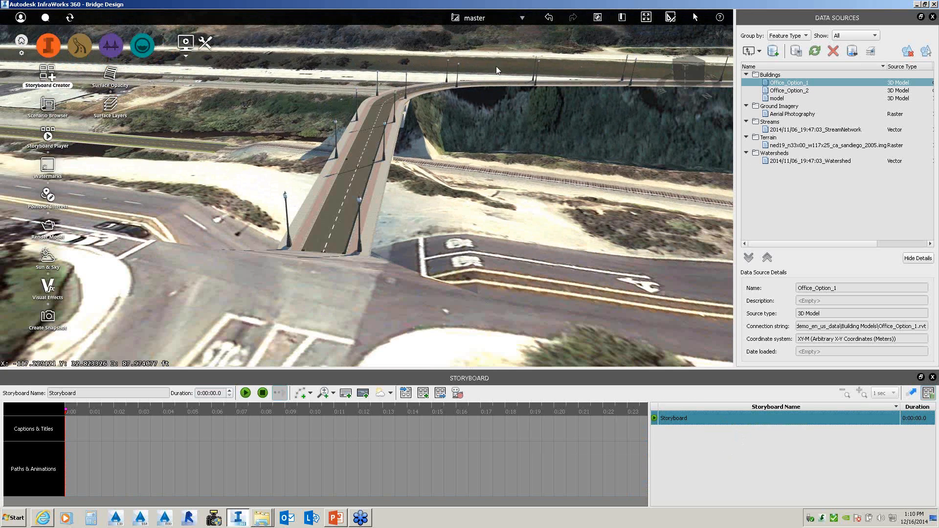
scroll(283, 342, "down", 4)
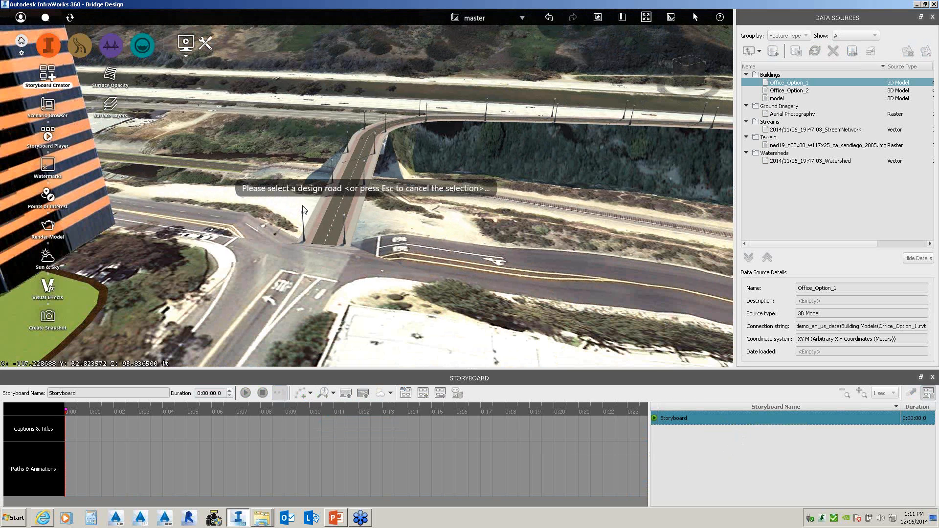
- Build a 0:00:44.0 camera path from the bridge road and play the fly-through
left_click(344, 198)
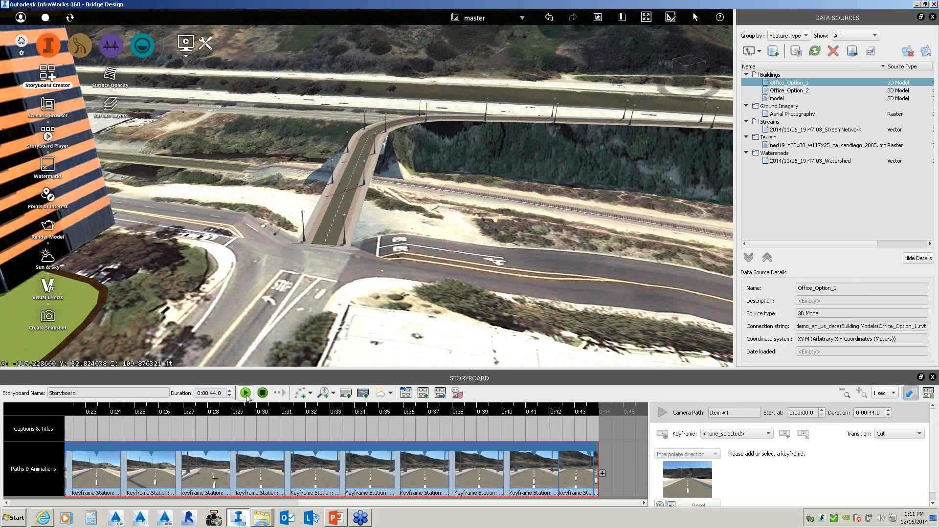
left_click(245, 393)
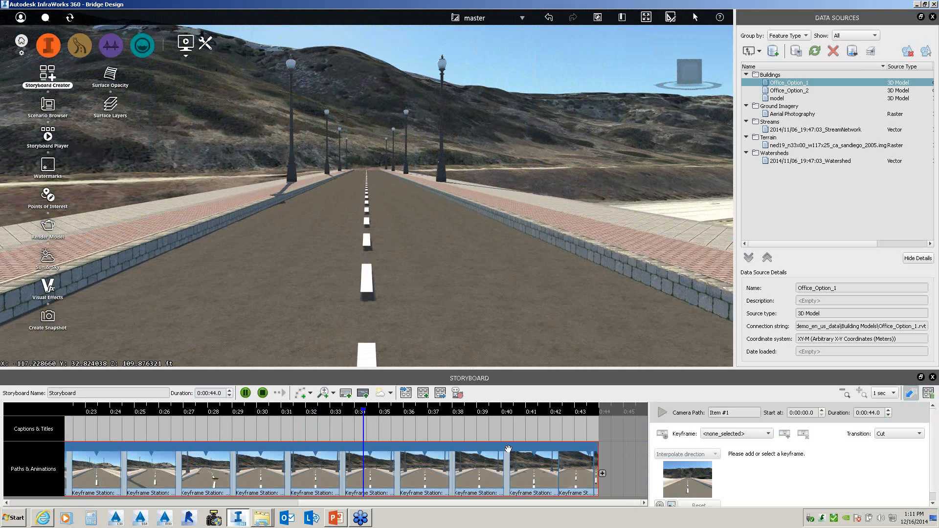
left_click(263, 393)
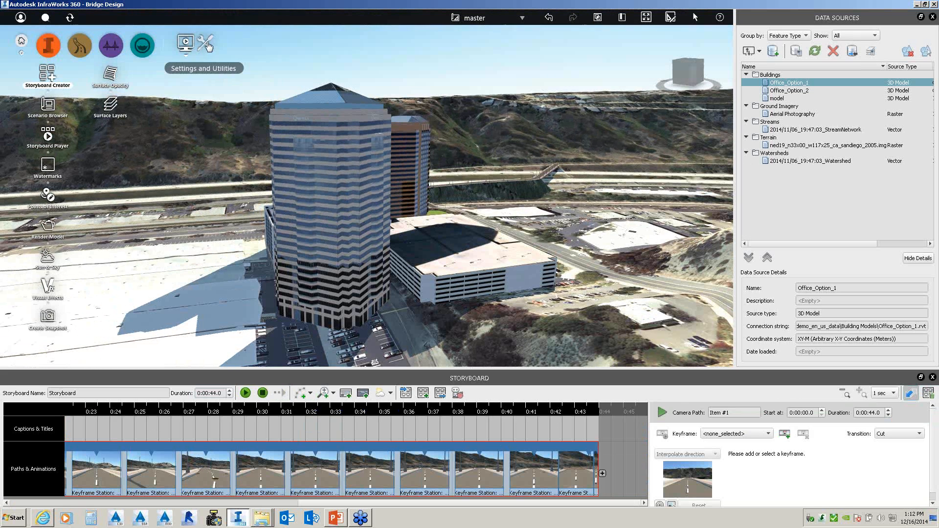
- Open the Visual Effects settings from Settings and Utilities, then close them
left_click(205, 43)
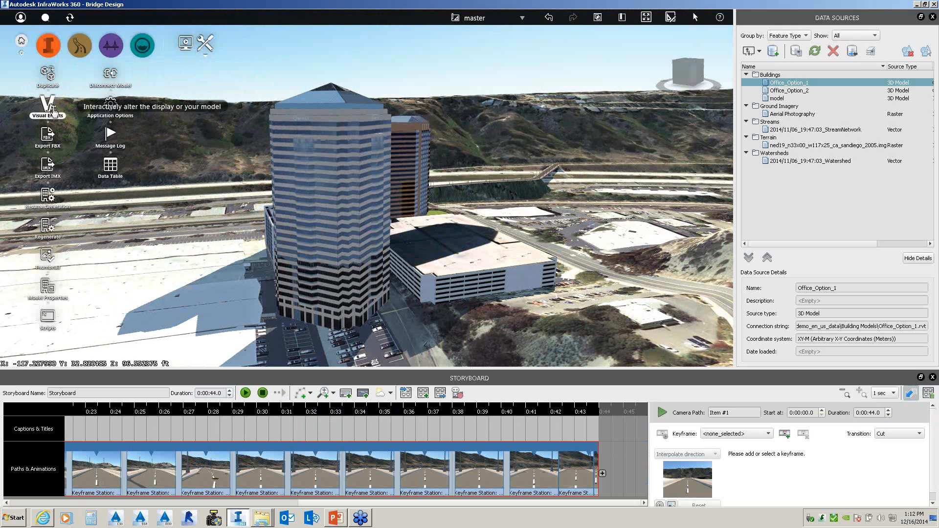
left_click(54, 110)
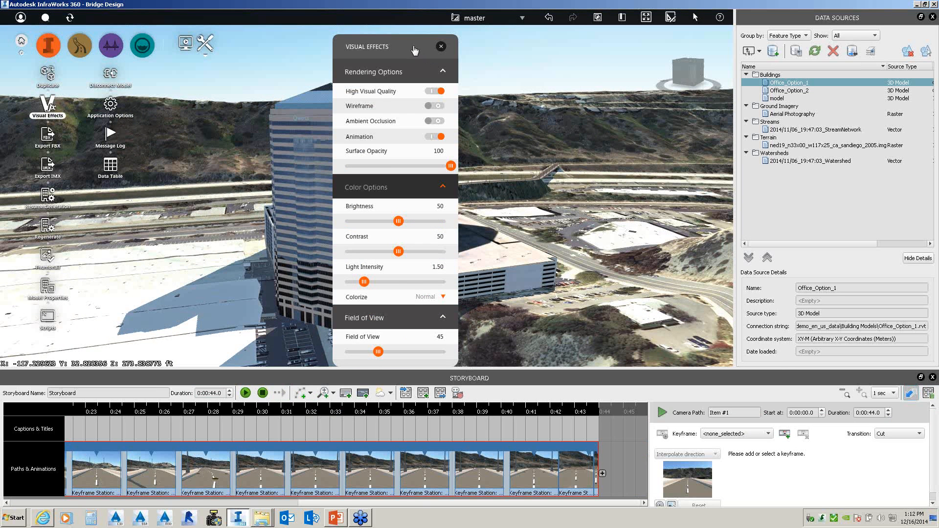
left_click_drag(414, 46, 250, 47)
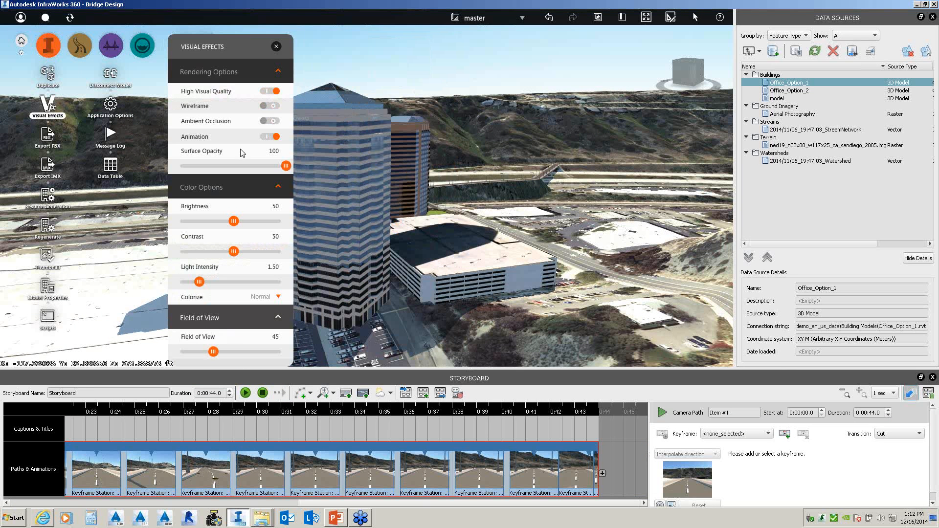
left_click(275, 46)
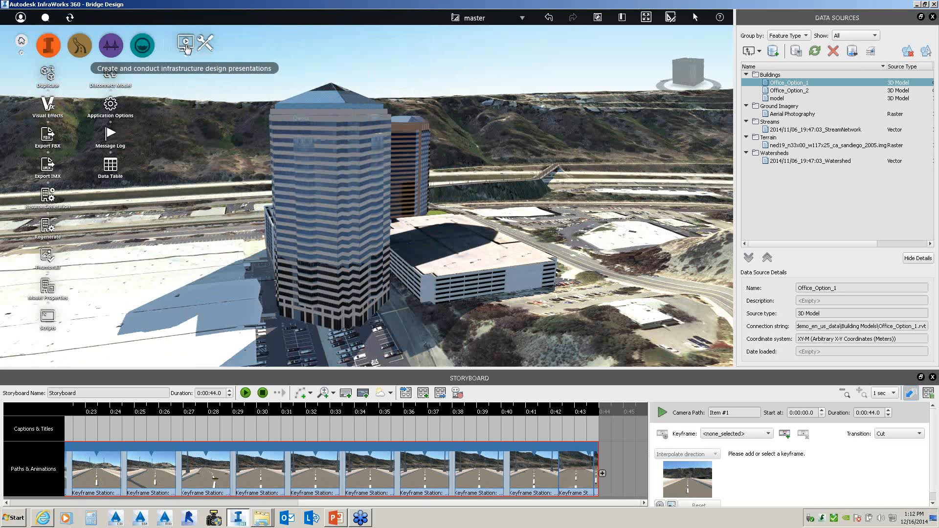
- Set Sun & Sky to 12:52 on 5/13/2014, wind 128 at speed 50, with cloud cover
left_click(187, 48)
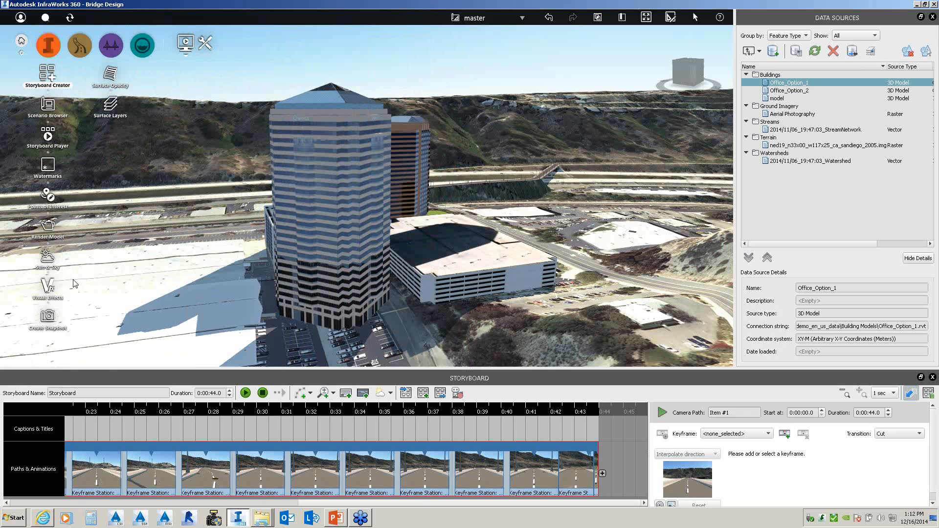
left_click(47, 258)
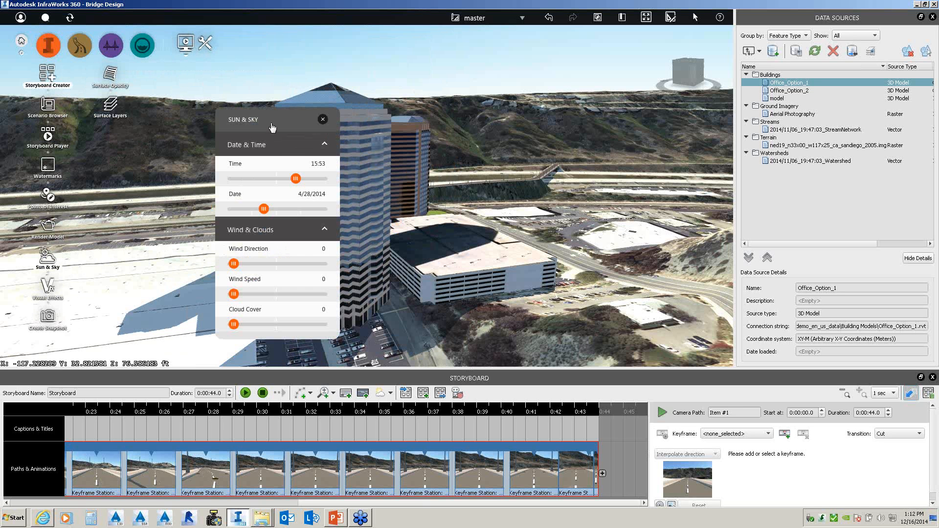
left_click_drag(235, 125, 128, 123)
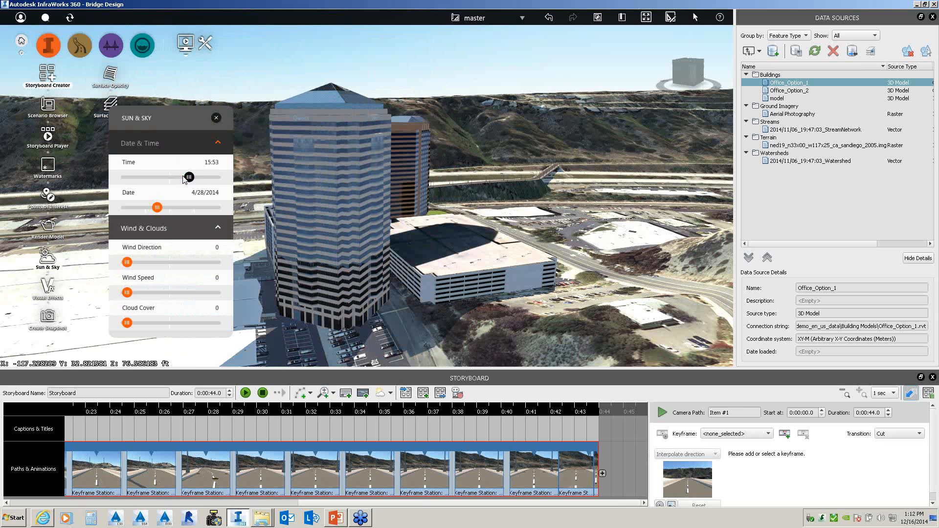
mouse_move(185, 179)
left_mouse_down()
mouse_move(149, 182)
mouse_move(177, 178)
left_mouse_up()
mouse_move(168, 210)
left_mouse_down()
mouse_move(191, 210)
mouse_move(161, 209)
left_mouse_up()
left_click(161, 262)
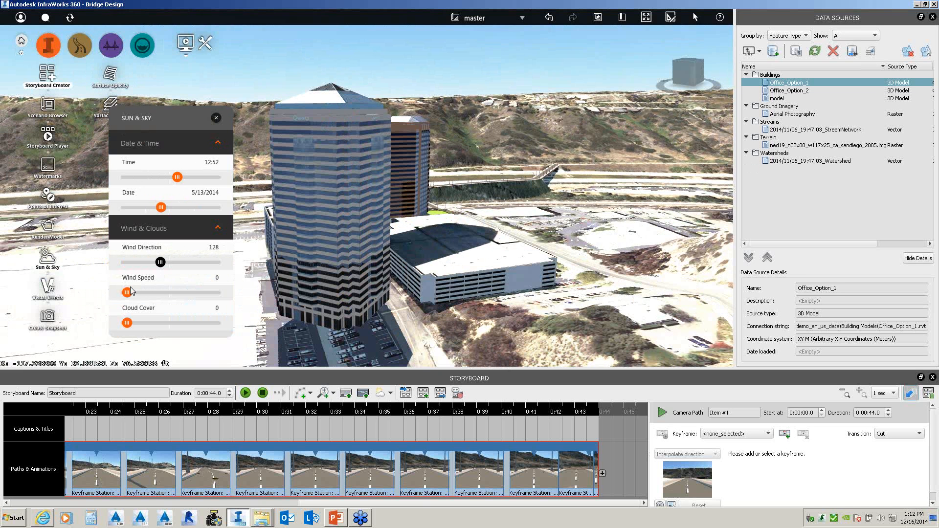
left_click_drag(127, 294, 174, 293)
left_click_drag(127, 323, 128, 323)
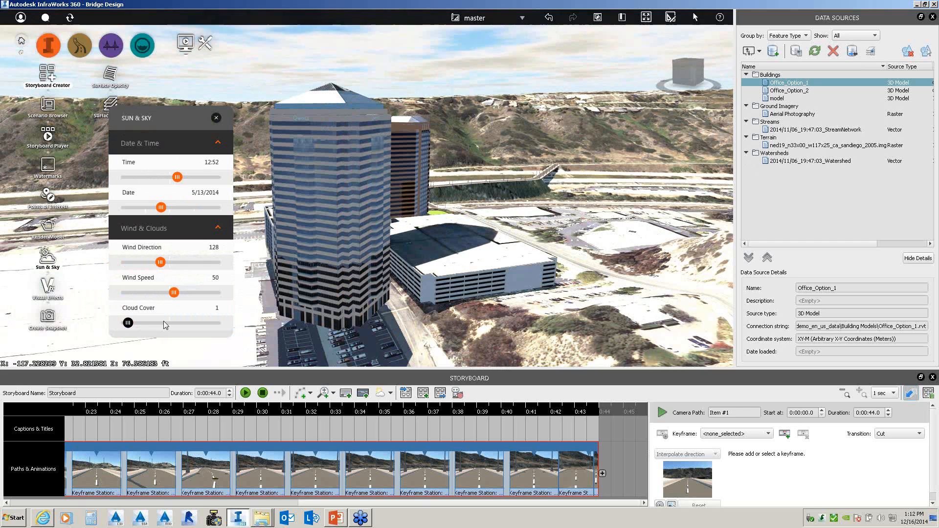
left_click(174, 323)
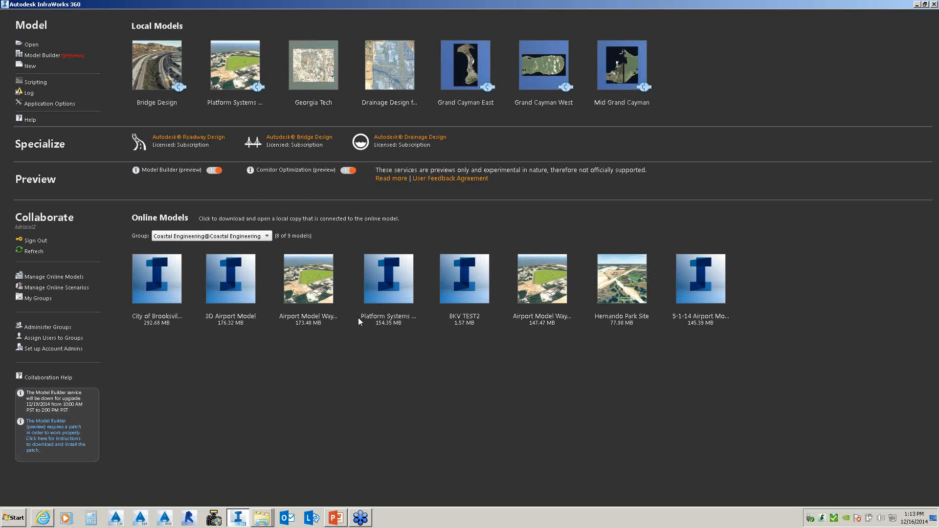
- Download the Buford online model to the local models folder and open it
left_click(268, 236)
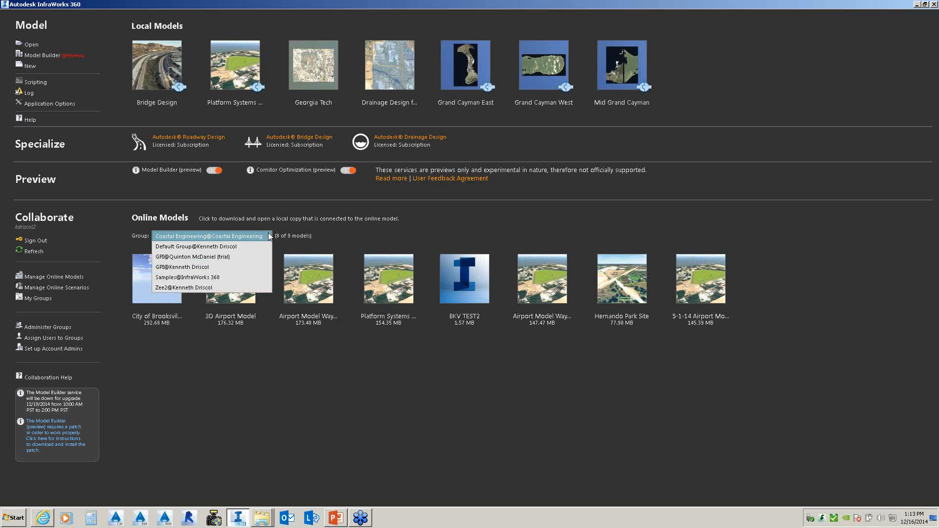
left_click(208, 247)
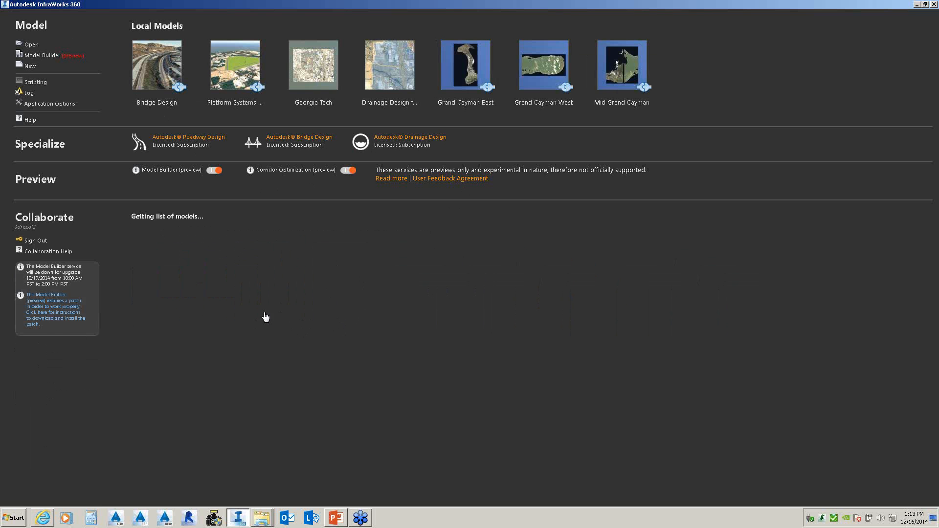
left_click(157, 289)
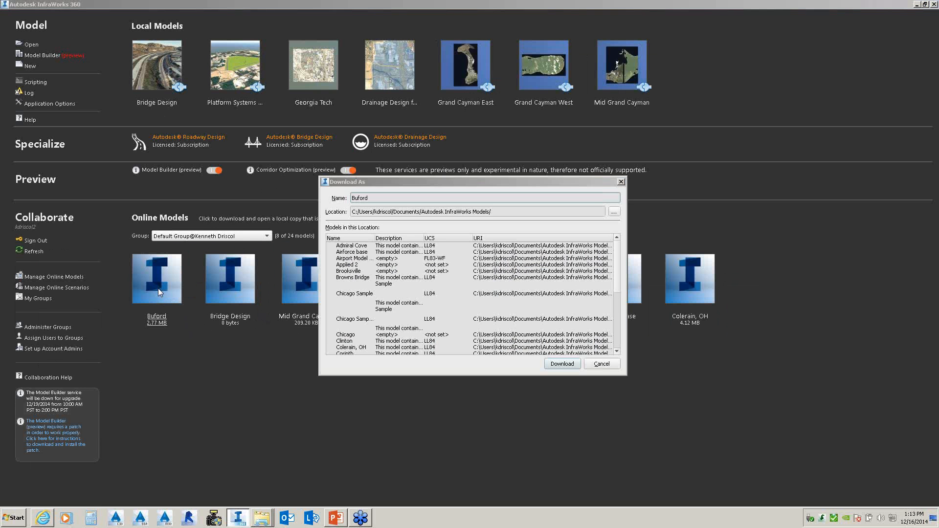
left_click(562, 364)
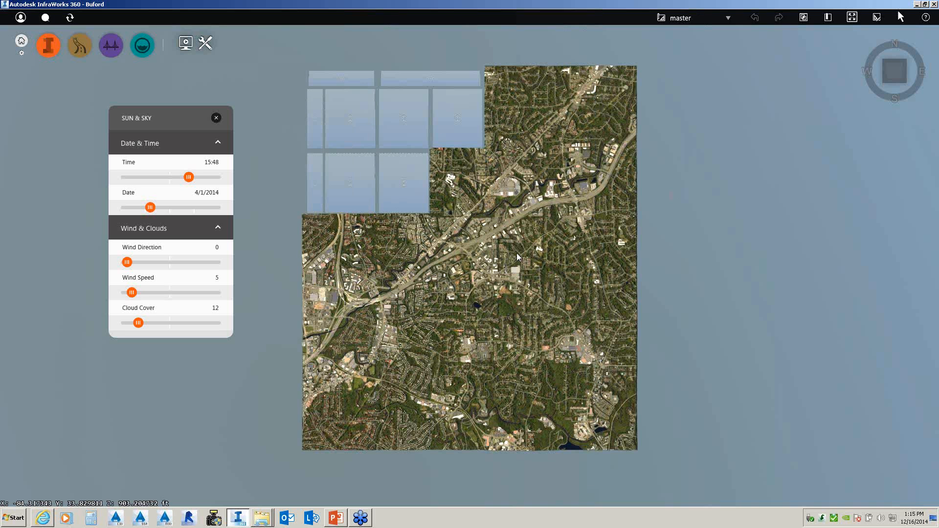
scroll(517, 258, "up", 3)
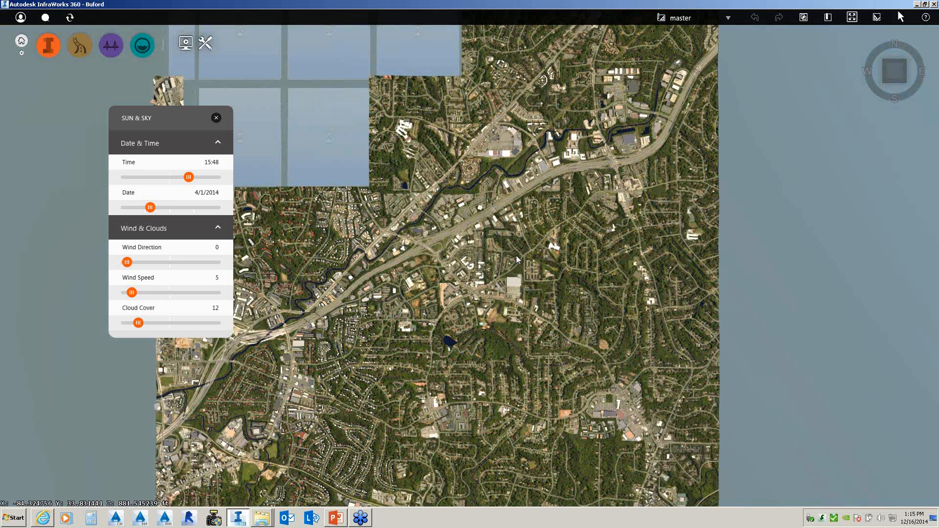
scroll(517, 259, "up", 2)
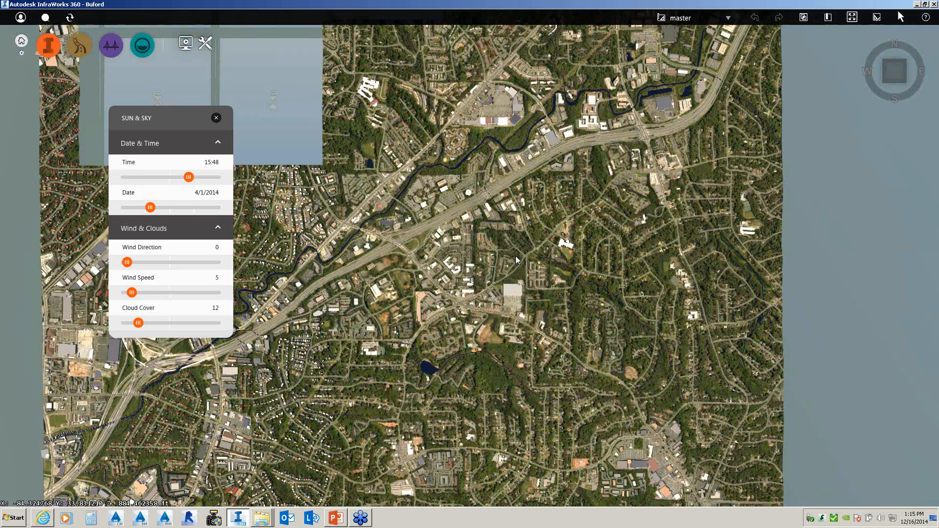
scroll(516, 257, "up", 1)
left_click_drag(466, 272, 530, 270)
scroll(530, 270, "up", 2)
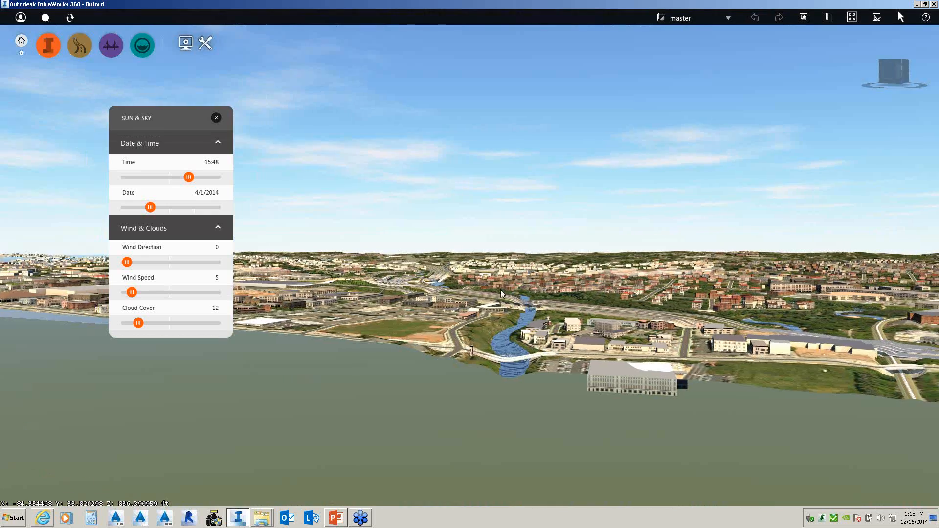
scroll(482, 291, "up", 2)
scroll(500, 301, "up", 4)
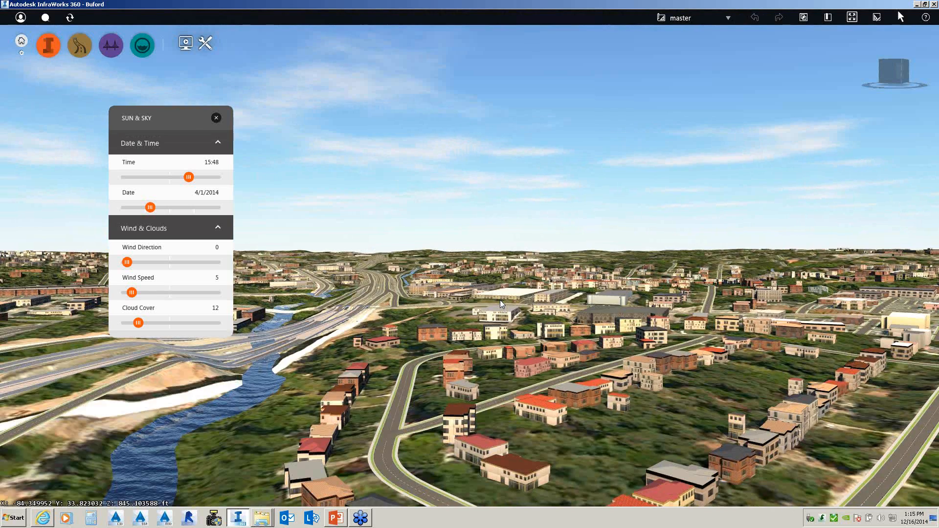
scroll(506, 301, "down", 2)
left_click_drag(506, 301, 388, 333)
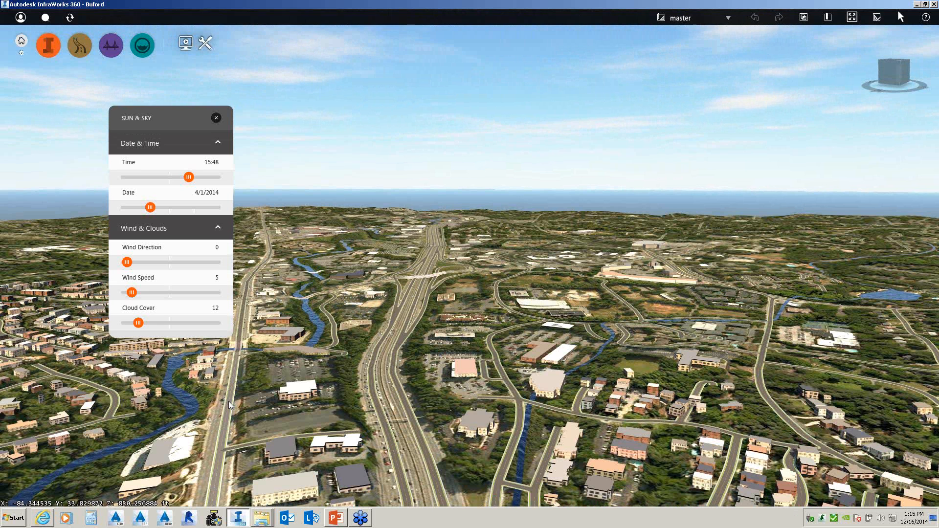
mouse_move(228, 401)
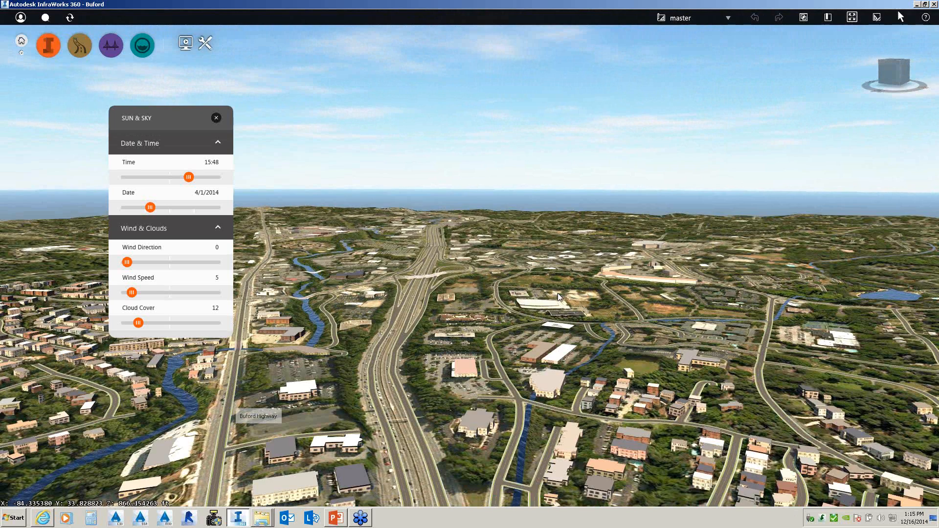
left_click_drag(558, 292, 536, 377)
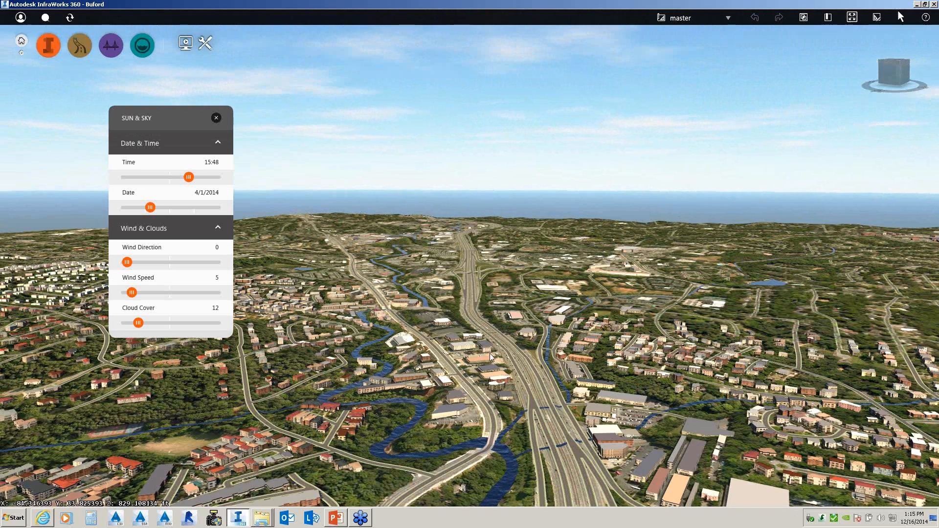
left_click_drag(490, 353, 491, 368)
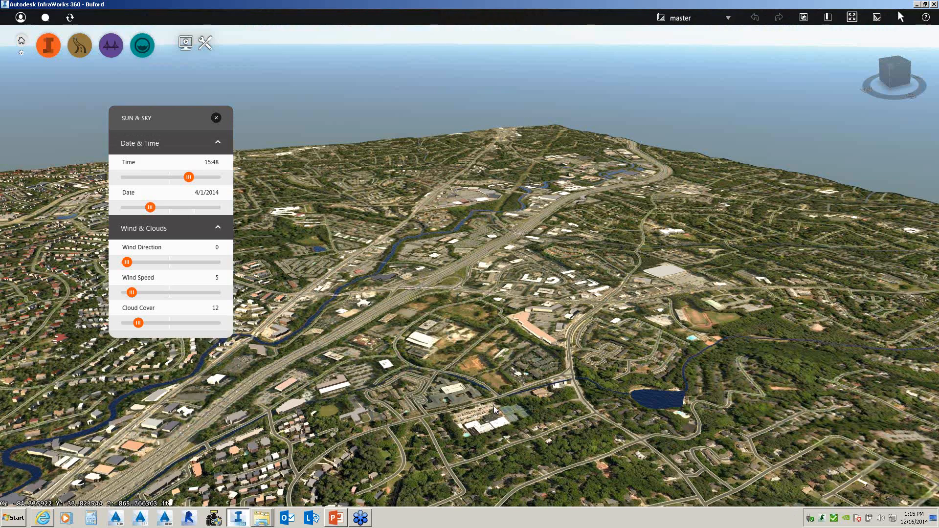
scroll(463, 321, "down", 1)
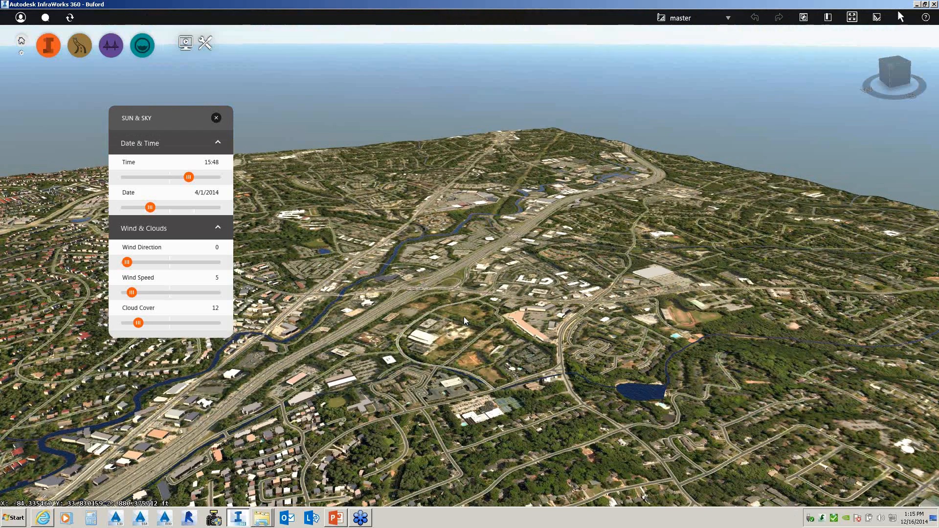
scroll(464, 317, "up", 4)
left_click_drag(500, 350, 527, 330)
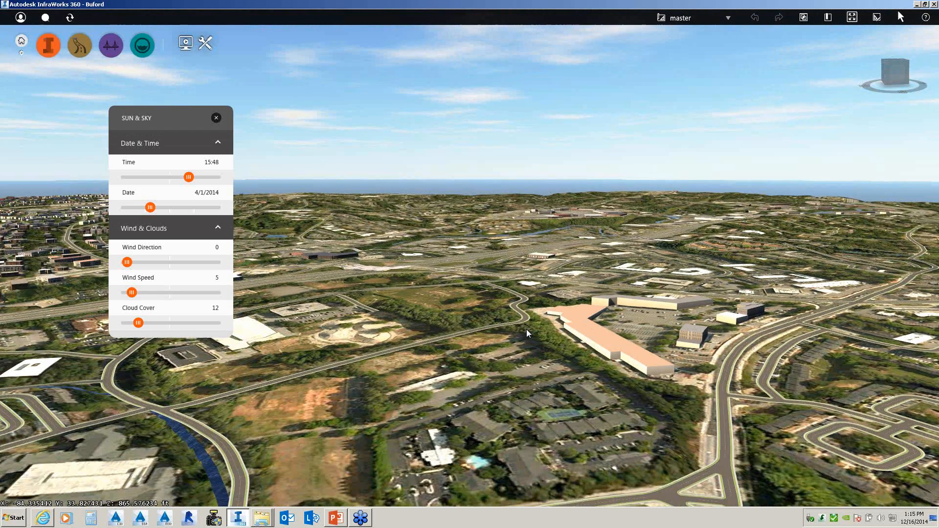
middle_click_drag(526, 330, 513, 366)
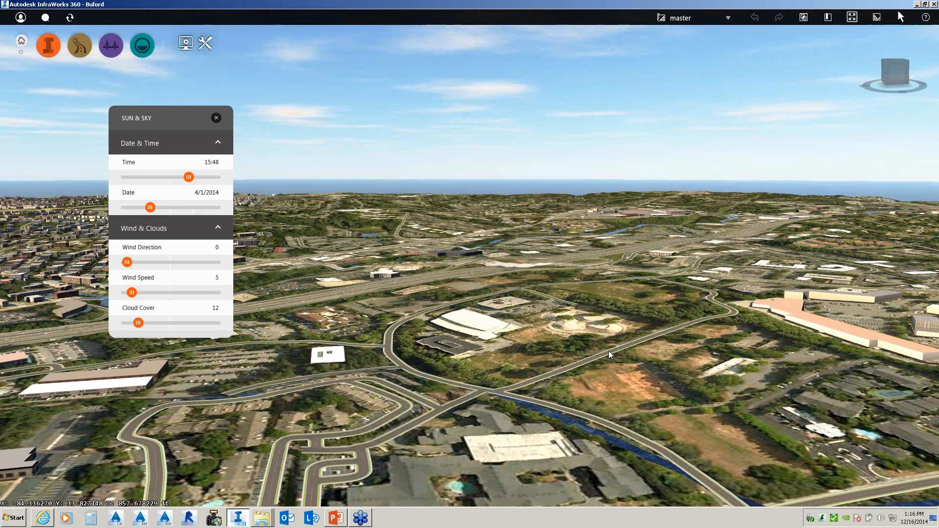
- Convert the straight field road into a design road, then close its ROAD panel
right_click(638, 330)
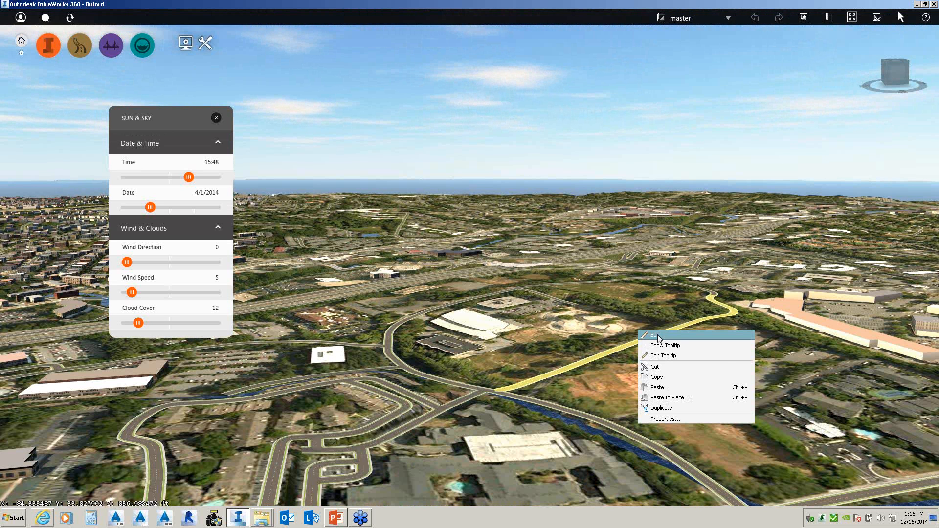
left_click(655, 335)
right_click(620, 353)
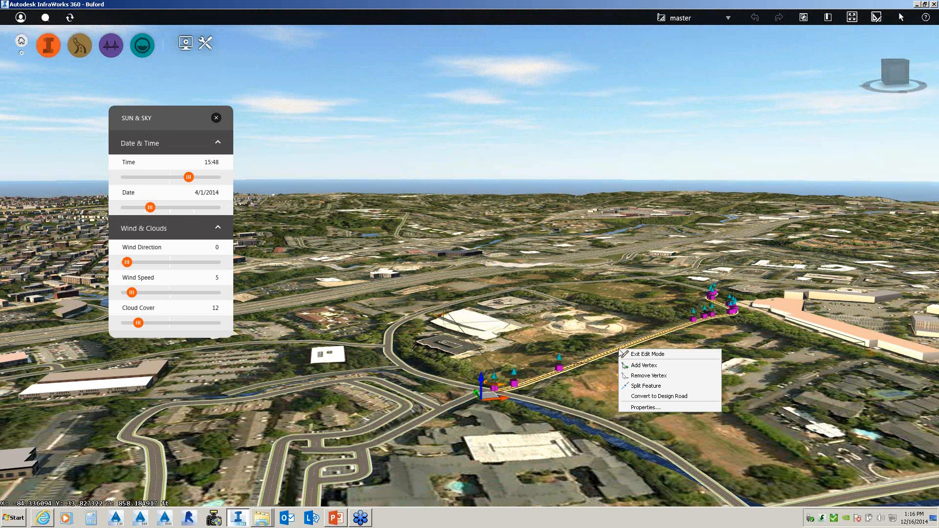
left_click(658, 397)
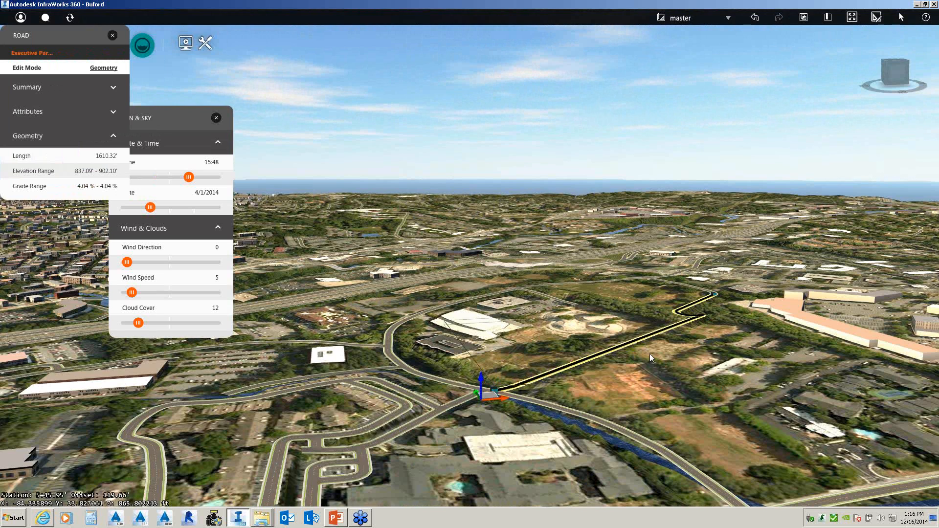
left_click_drag(650, 353, 703, 372)
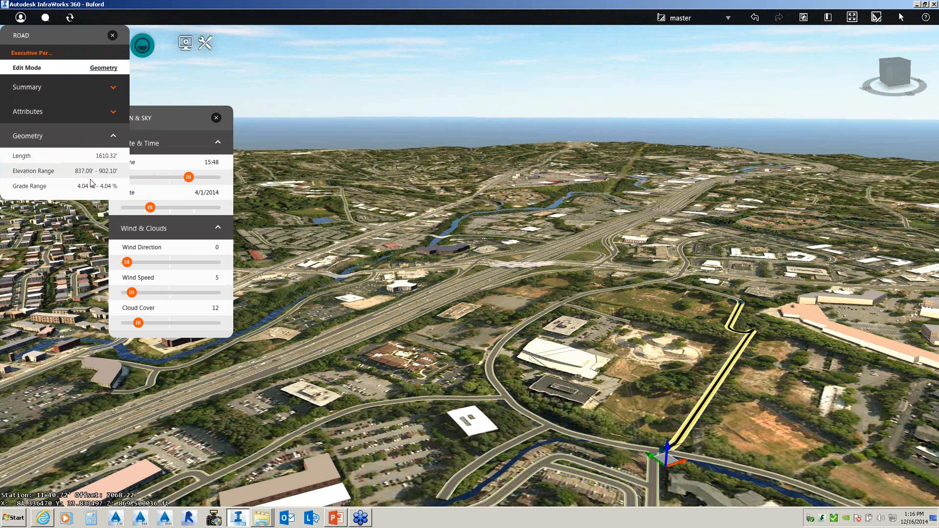
left_click(112, 35)
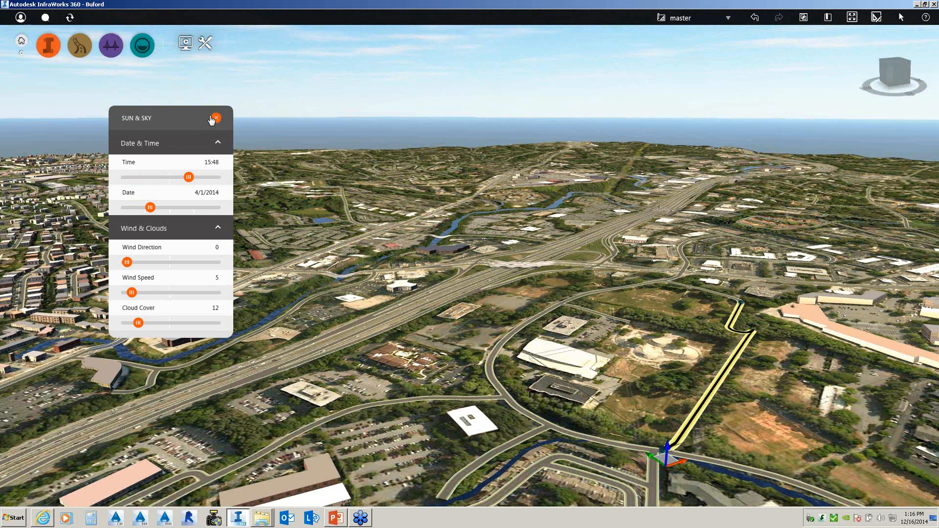
scroll(606, 314, "up", 2)
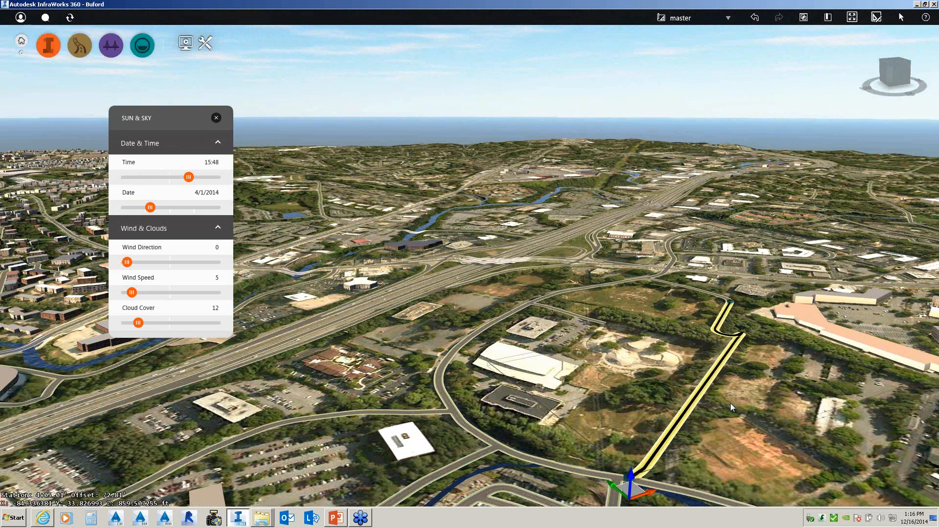
scroll(729, 403, "up", 2)
- Show the design road's Profile View (1610.32' at 4.04%) and bring up the road-drawing tools
left_click(80, 48)
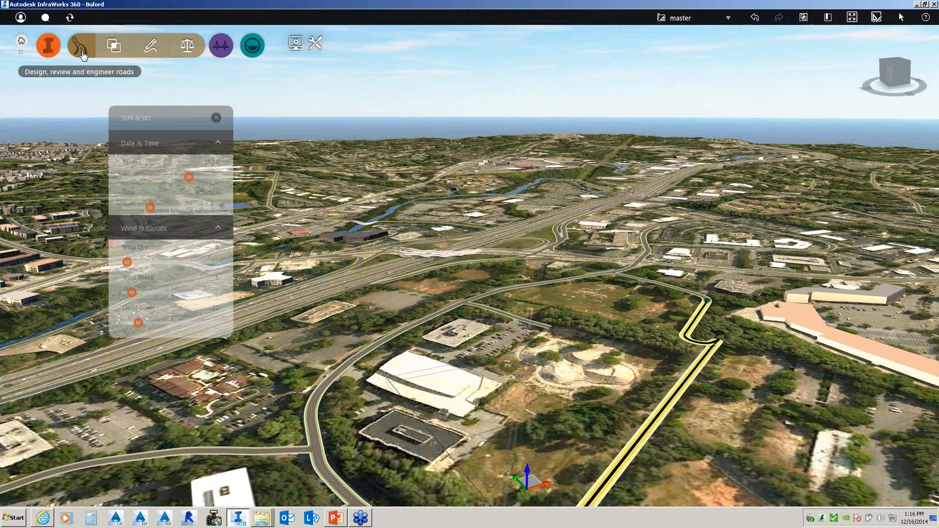
left_click(186, 46)
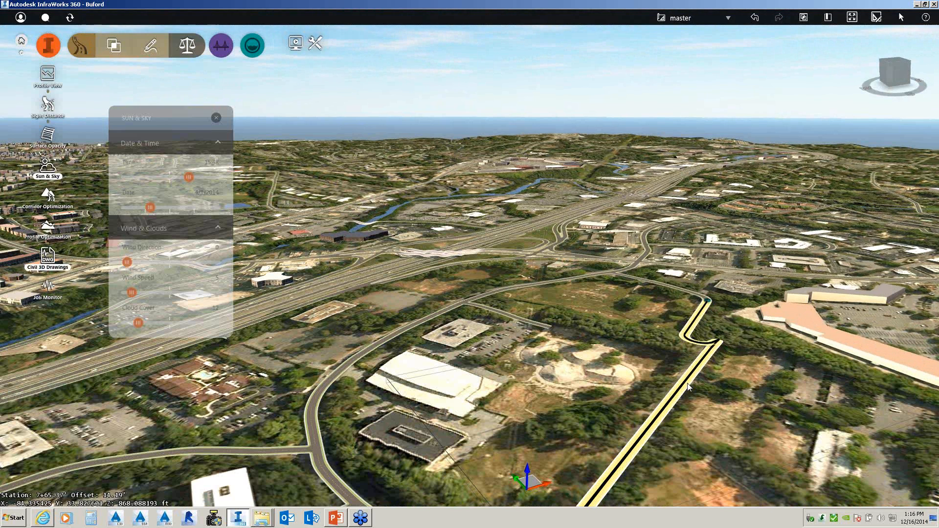
left_click(47, 76)
left_click_drag(655, 257, 487, 229)
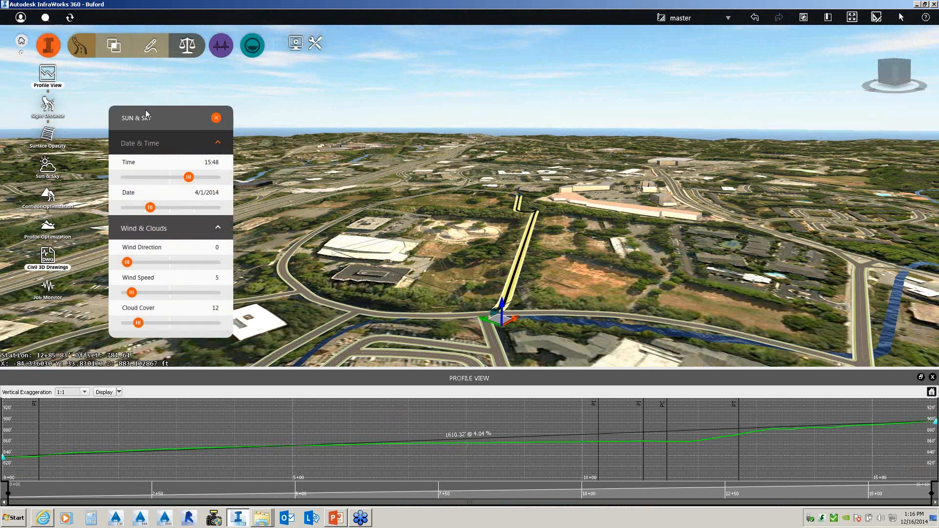
left_click(151, 46)
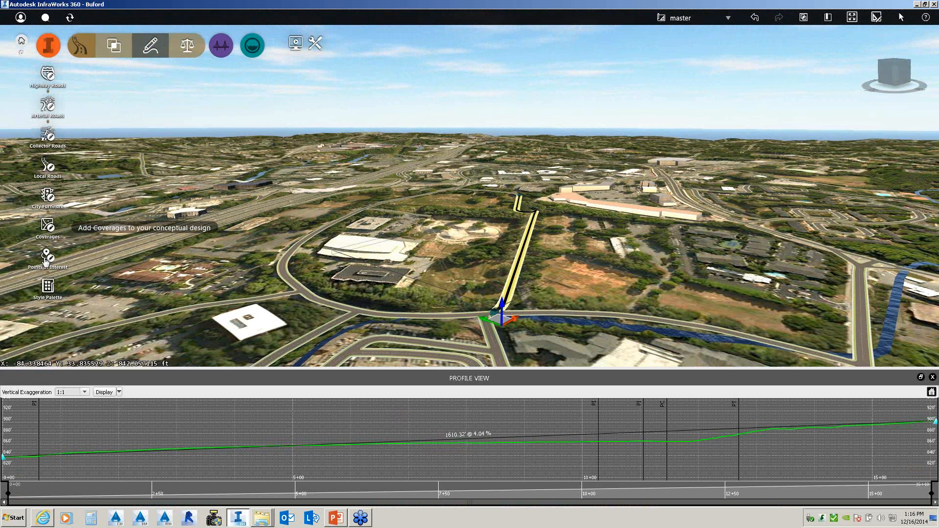
- Draw a curved local road about 935 ft long across the field from the existing road
left_click(51, 170)
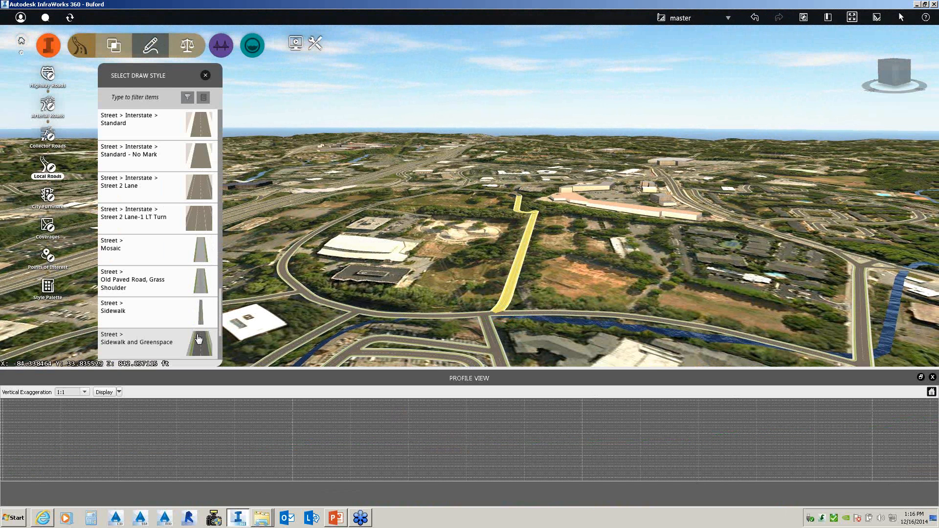
left_click(197, 221)
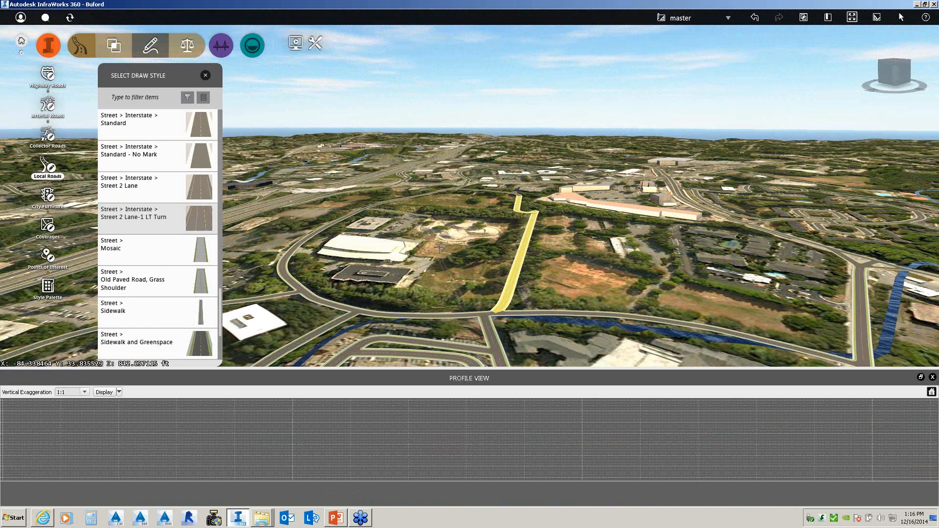
left_click(521, 252)
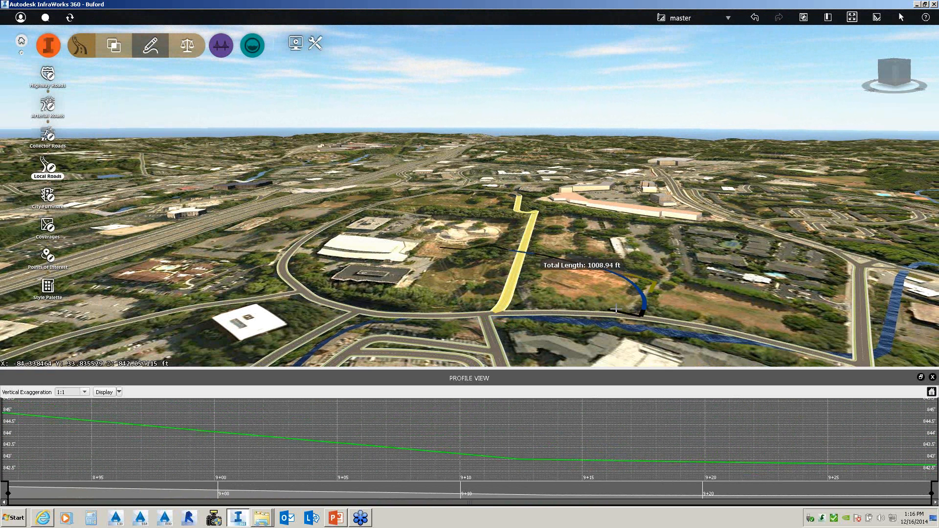
left_click(640, 316)
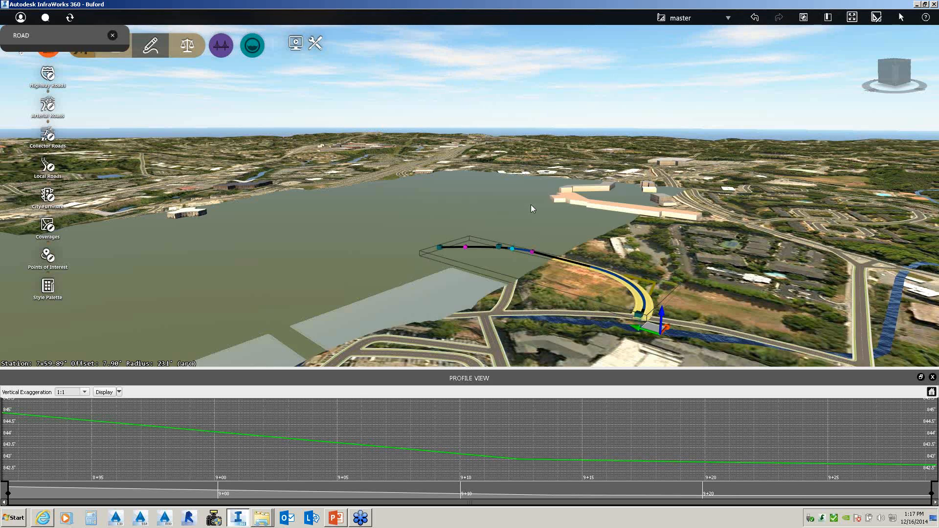
- Move Design Road 2's PVI to 3+07.77, elevation 856.19, giving 2.02% and -2.14% grades
scroll(553, 266, "up", 5)
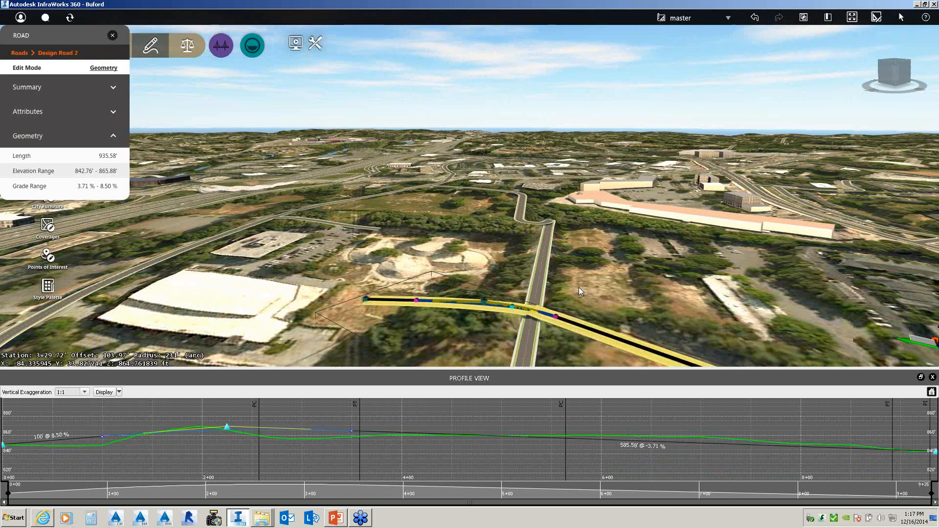
left_click_drag(579, 287, 580, 276)
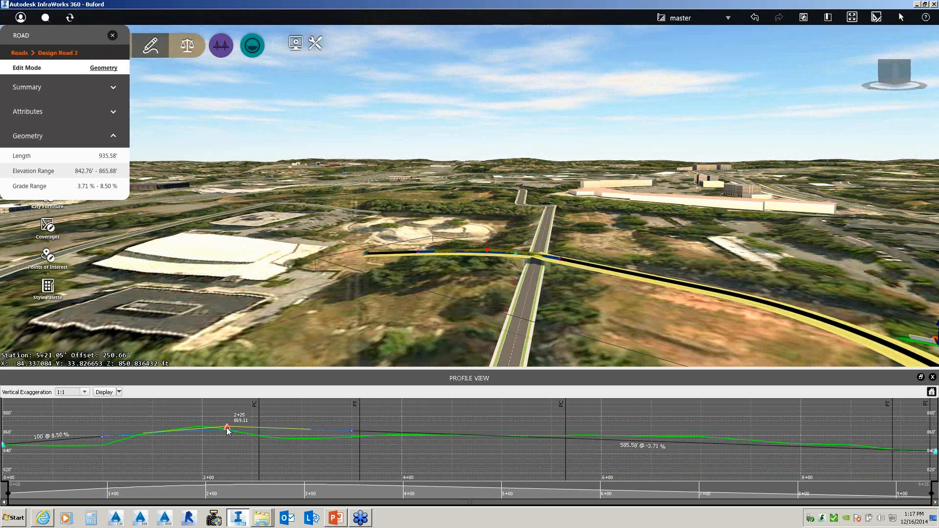
left_click_drag(227, 428, 309, 447)
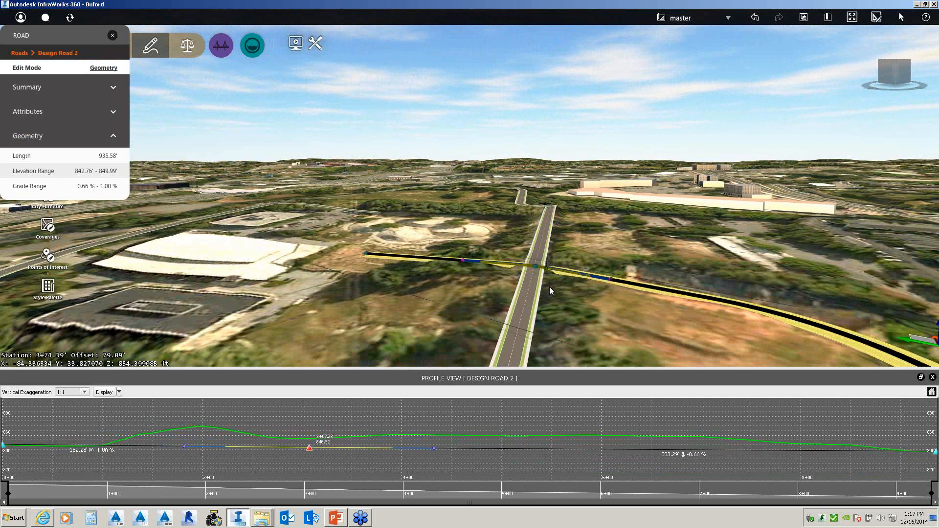
scroll(550, 287, "down", 3)
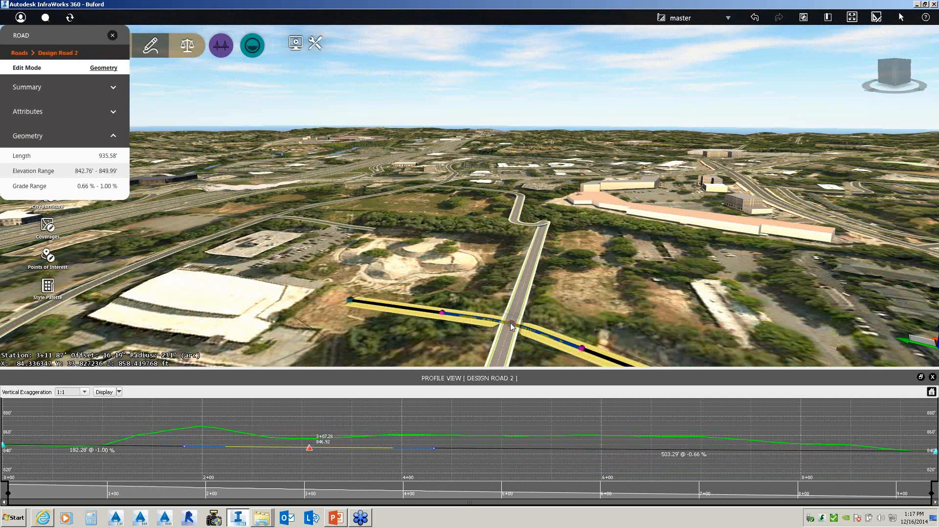
left_click(510, 323)
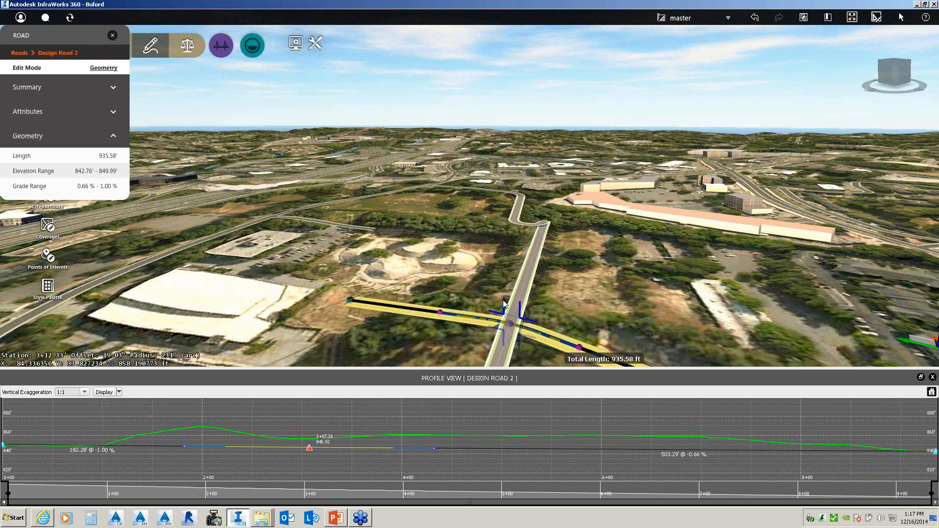
scroll(504, 301, "up", 3)
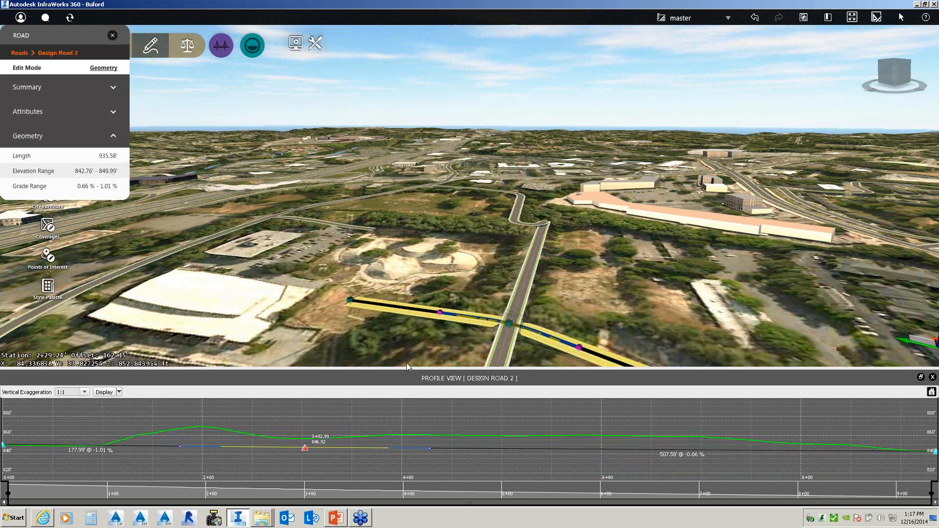
mouse_move(535, 326)
left_mouse_down()
mouse_move(535, 313)
mouse_move(529, 322)
left_mouse_up()
scroll(484, 301, "up", 3)
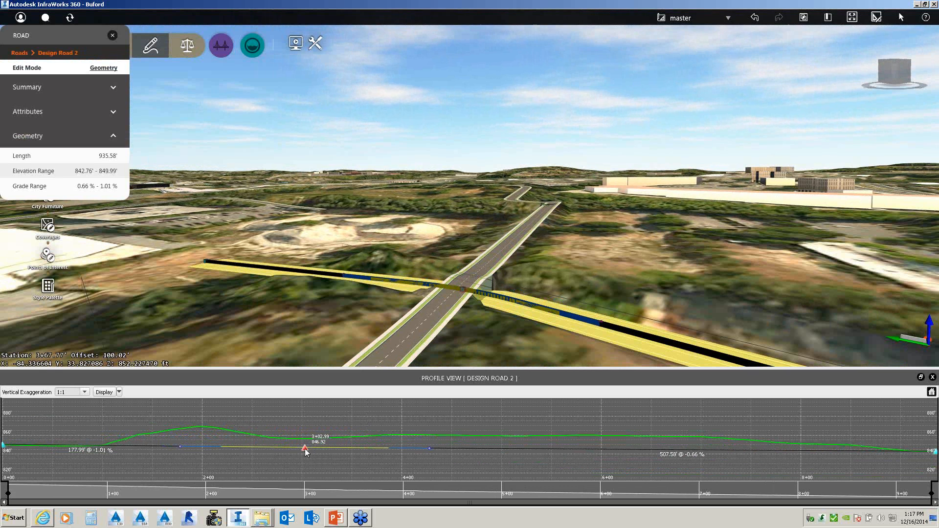
left_click_drag(304, 447, 310, 439)
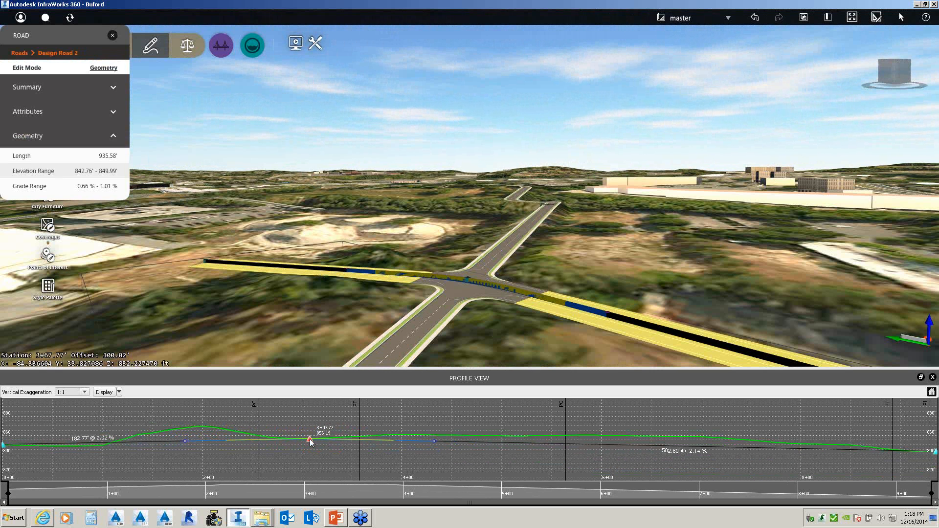
- Deselect the road, close the Profile View, and zoom in on the four-way intersection
left_click(604, 174)
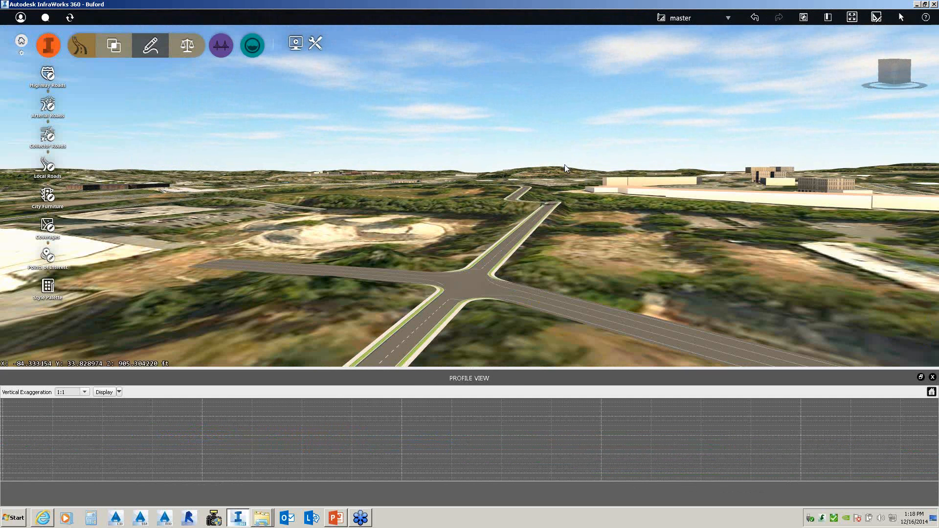
scroll(488, 287, "down", 2)
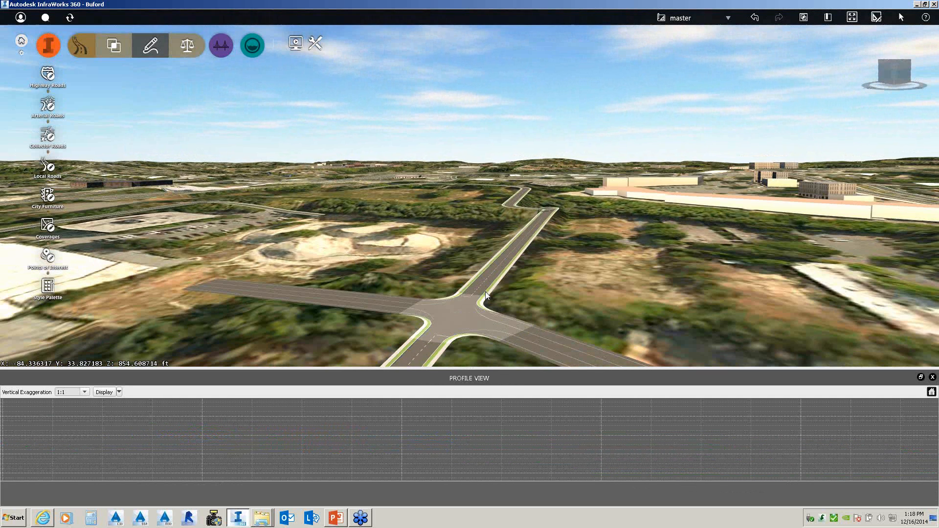
scroll(485, 292, "down", 2)
scroll(477, 298, "down", 2)
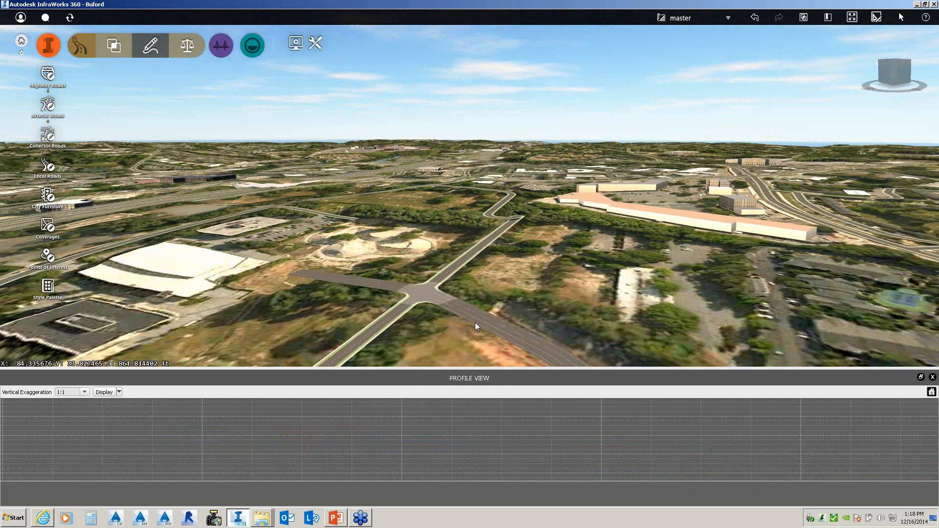
left_click_drag(475, 322, 494, 318)
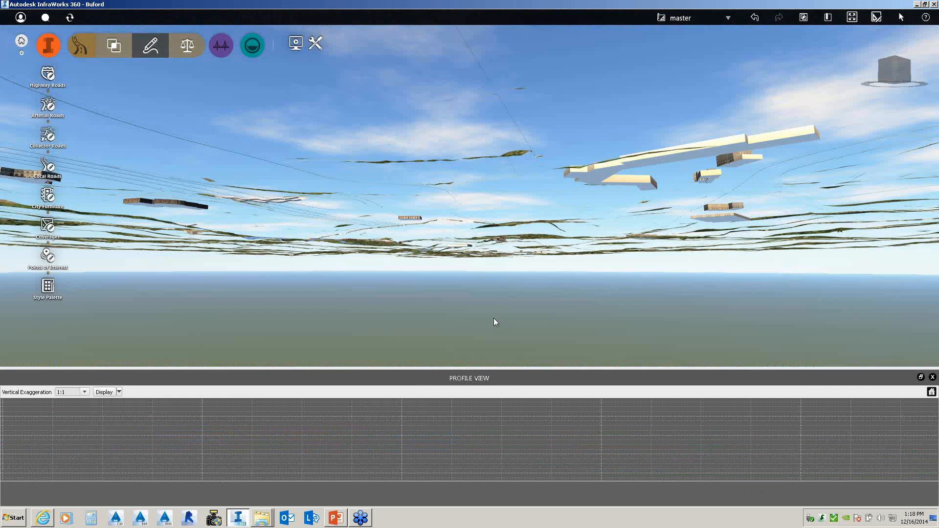
left_click_drag(532, 159, 524, 212)
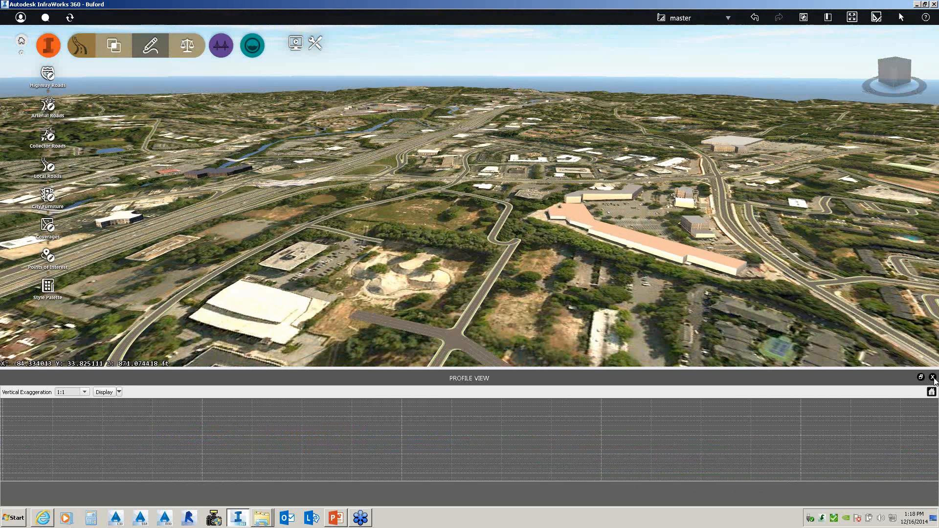
left_click(932, 377)
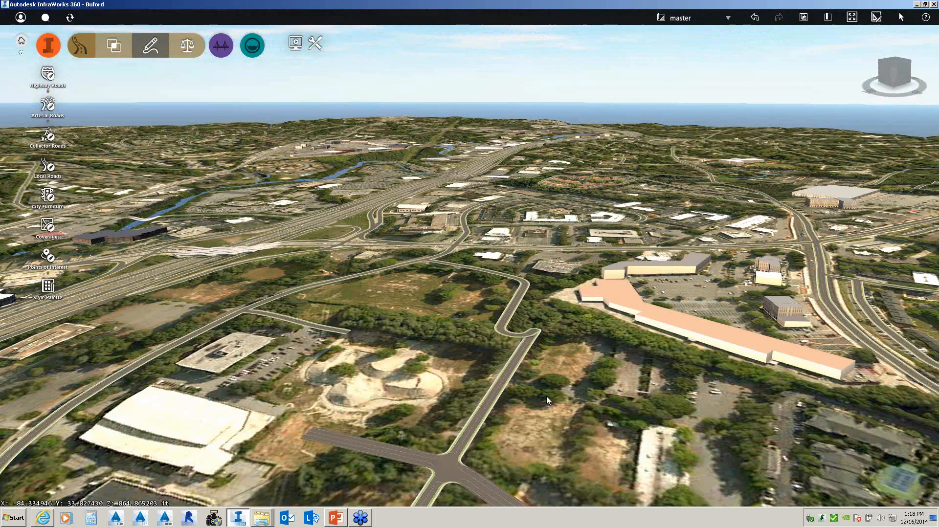
left_click_drag(547, 396, 603, 130)
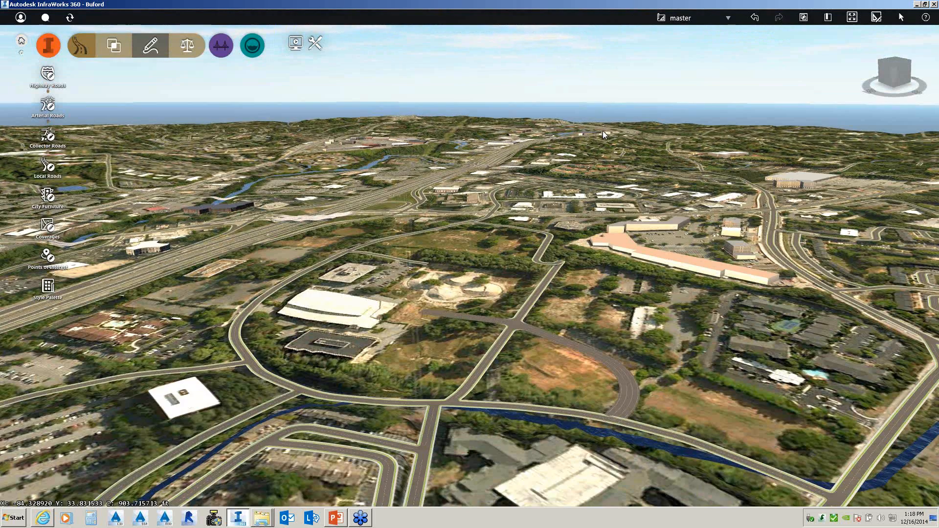
left_click_drag(547, 360, 536, 333)
scroll(536, 333, "up", 2)
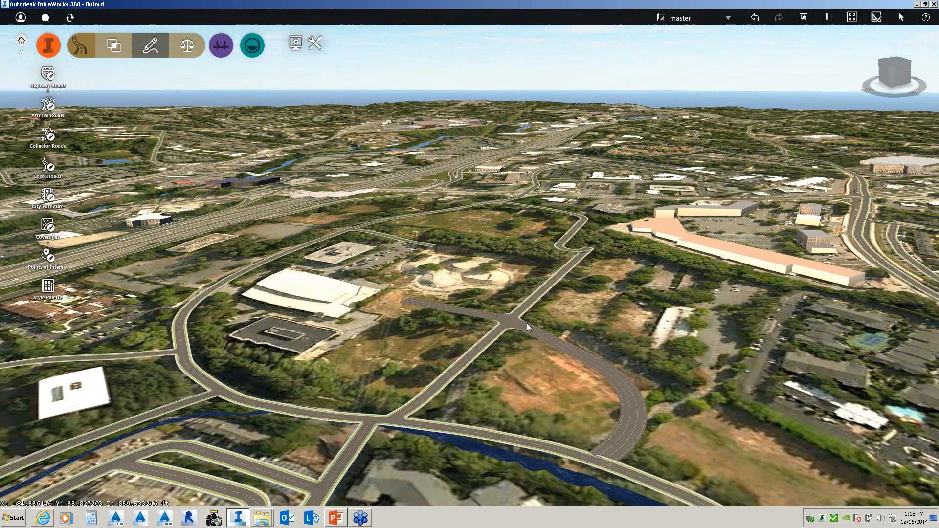
scroll(527, 323, "up", 3)
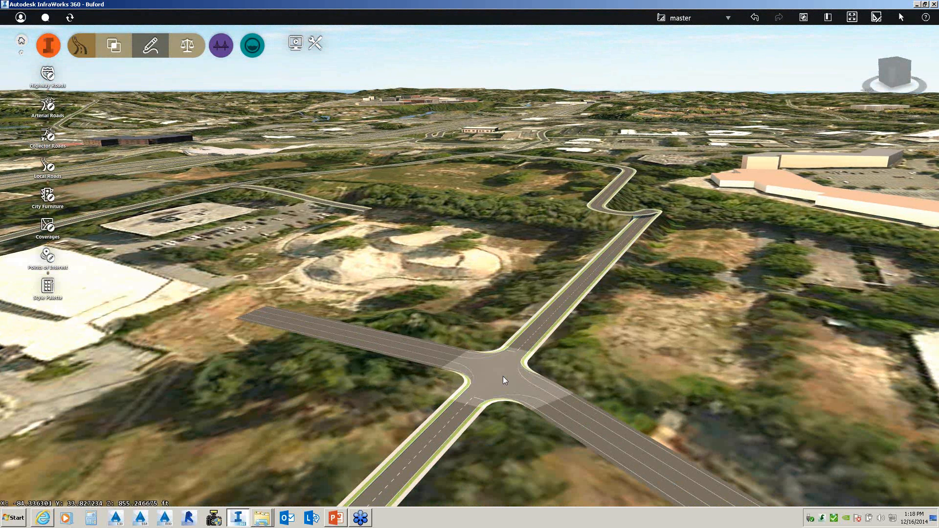
- Select Intersection 1 and set its design vehicle to SU-40
left_click(505, 377)
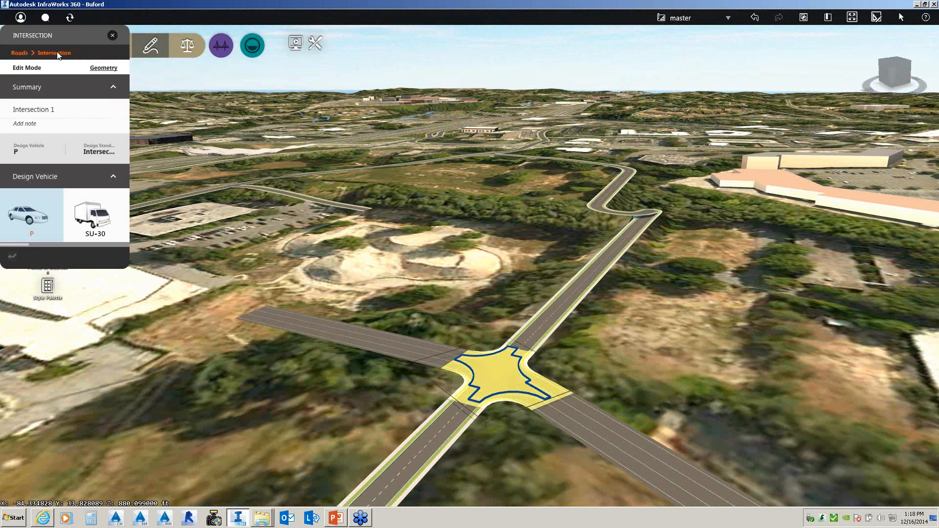
left_click_drag(95, 44, 473, 52)
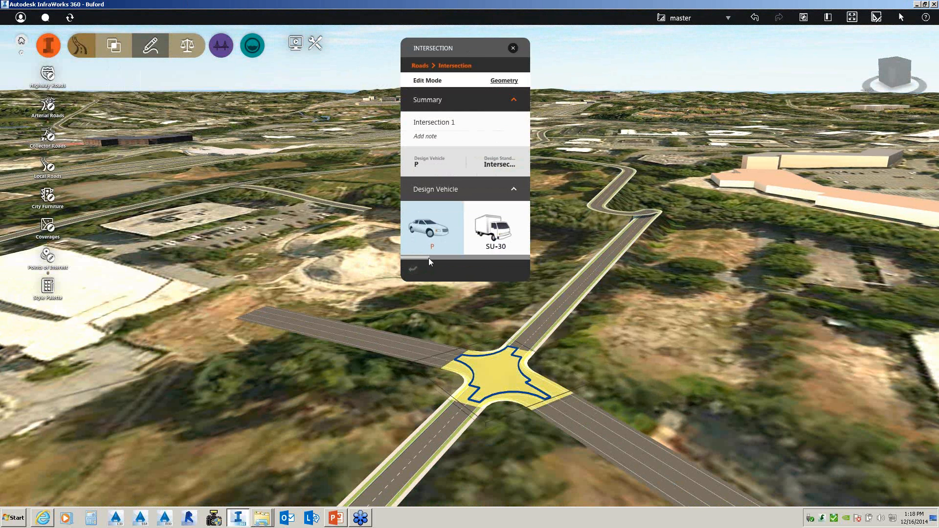
left_click(464, 257)
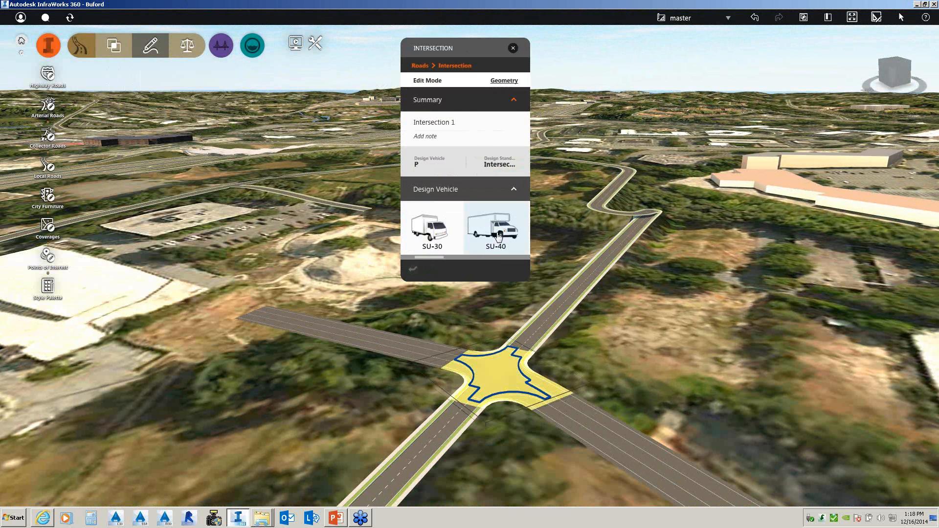
left_click(499, 236)
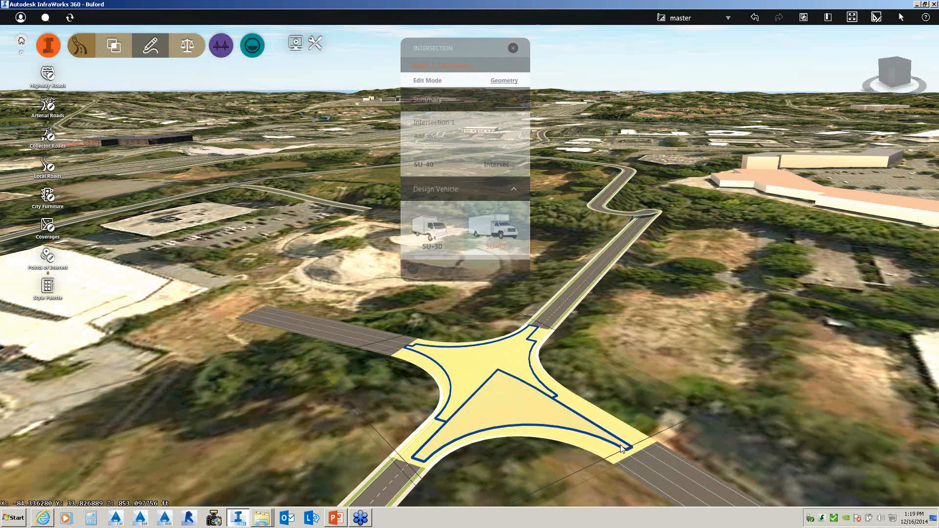
- Add a widening of about 25 ft along the intersection's southeast curb return
left_click(629, 447)
left_click_drag(641, 458, 685, 495)
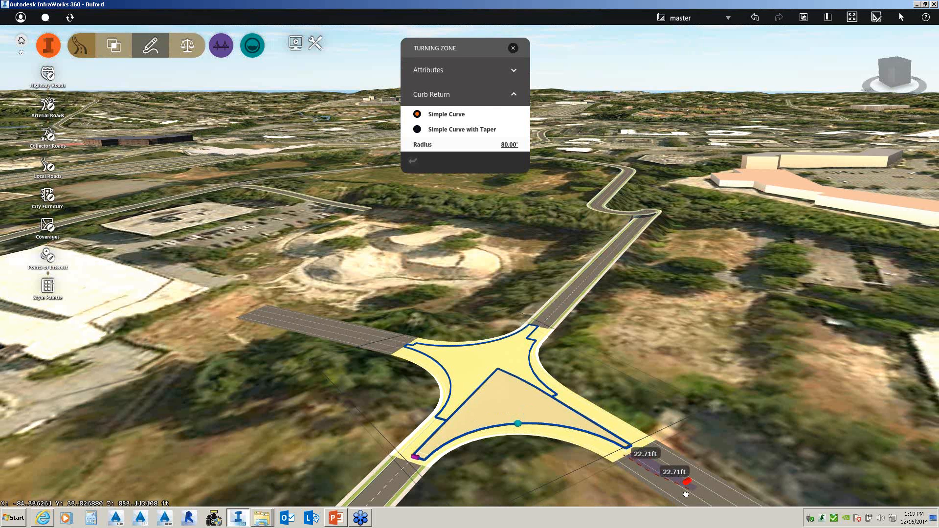
left_click_drag(686, 496, 691, 493)
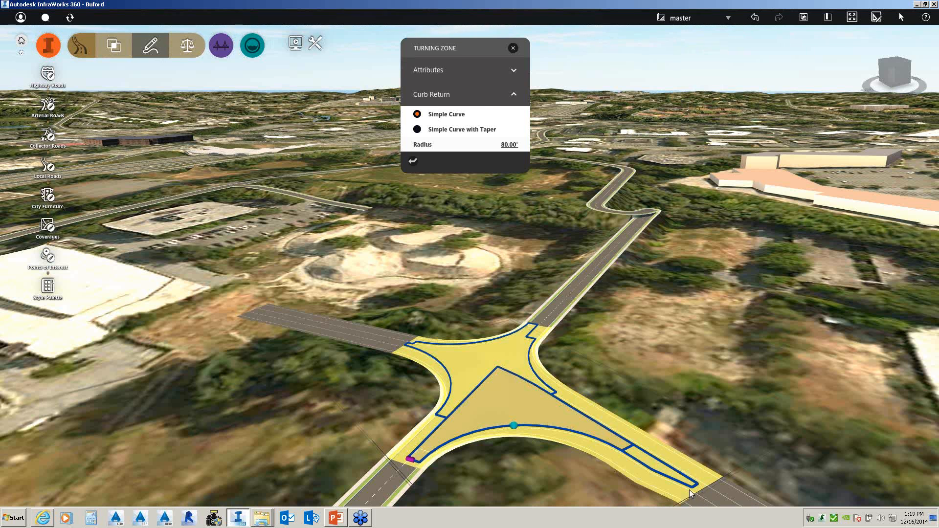
key("Escape")
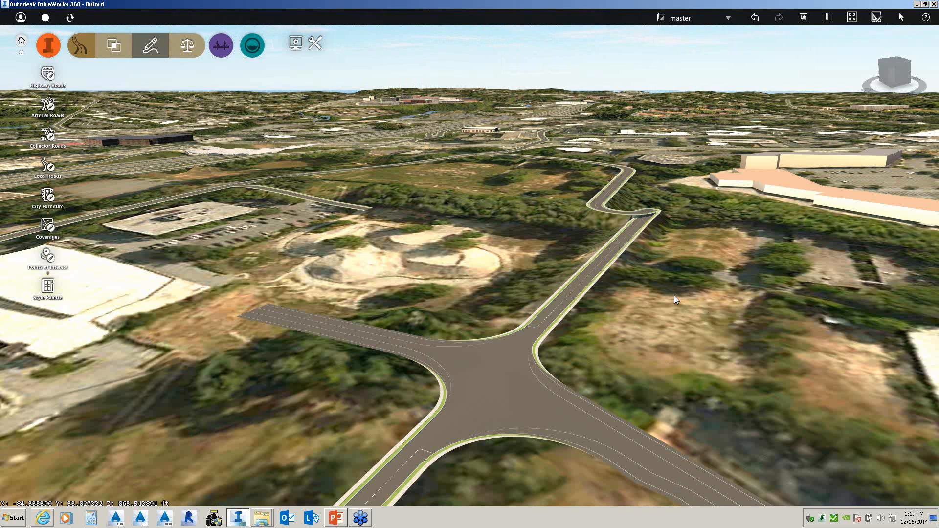
- Switch to the drainage design tools and start the Culverts tool
scroll(674, 296, "down", 3)
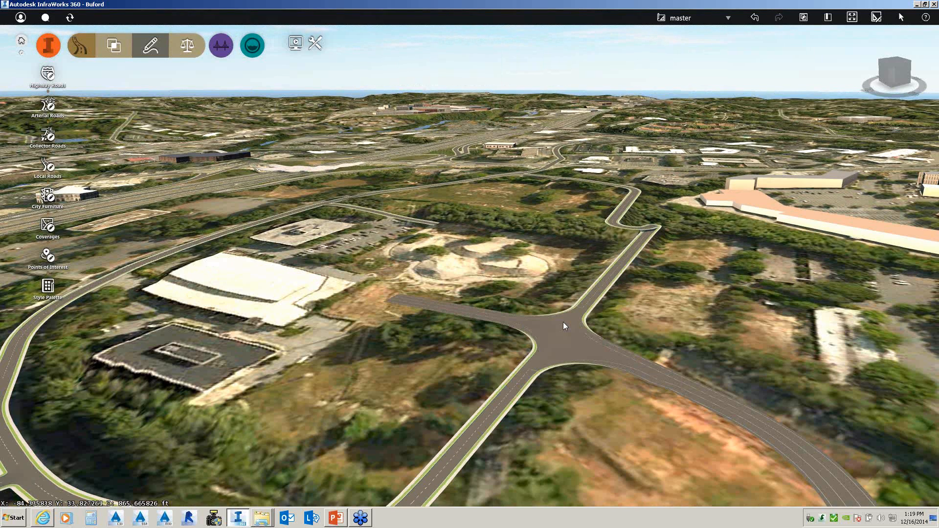
middle_click_drag(563, 322, 508, 331, "shift")
scroll(507, 330, "down", 2)
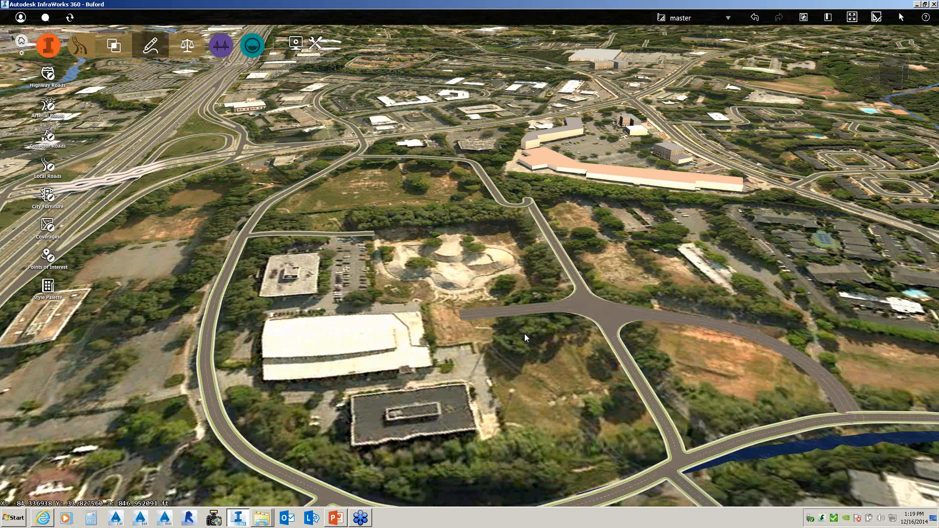
left_click_drag(524, 334, 522, 310)
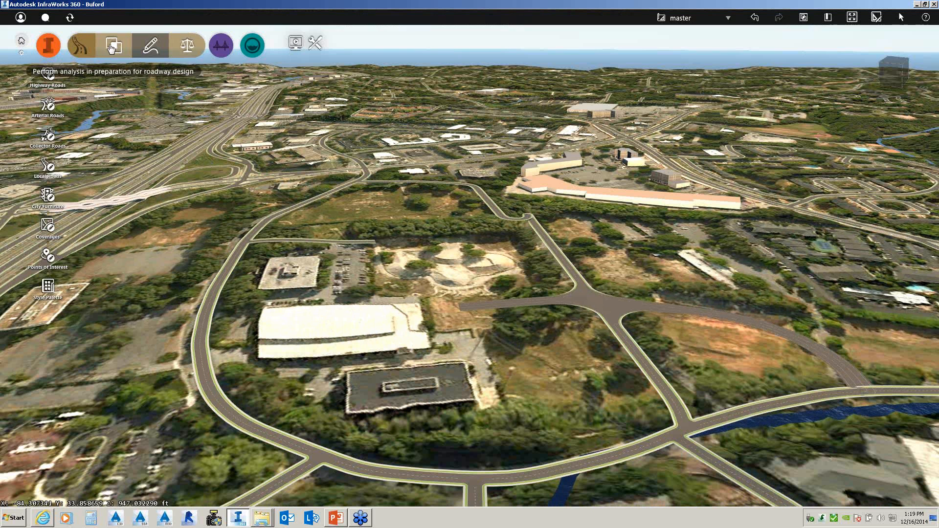
left_click(80, 45)
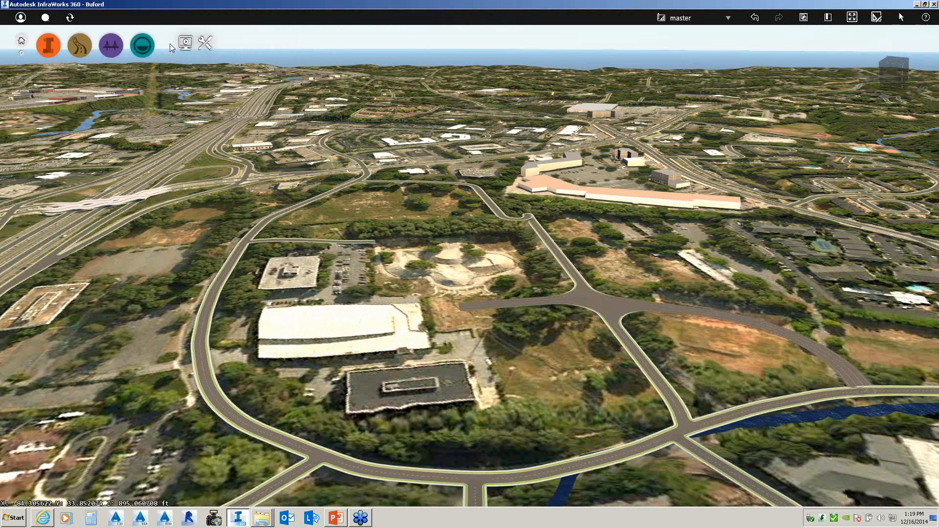
left_click(142, 45)
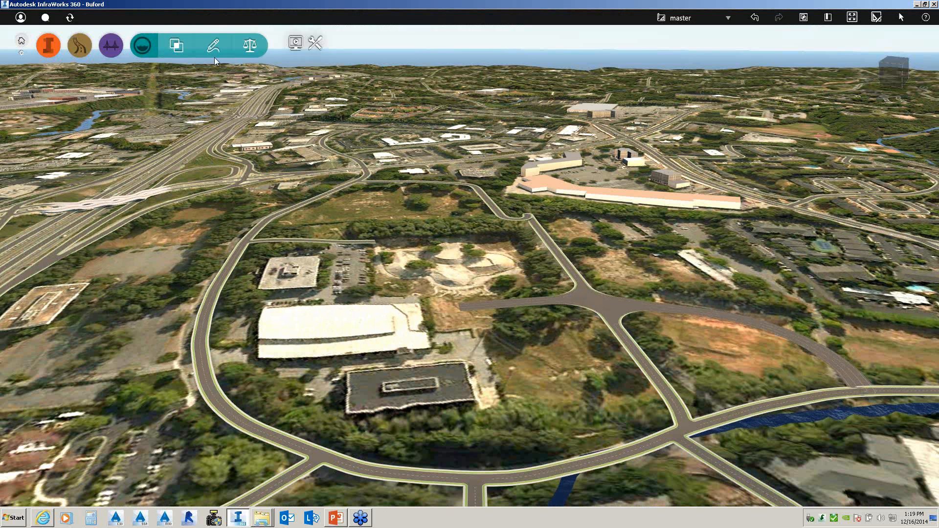
left_click(213, 55)
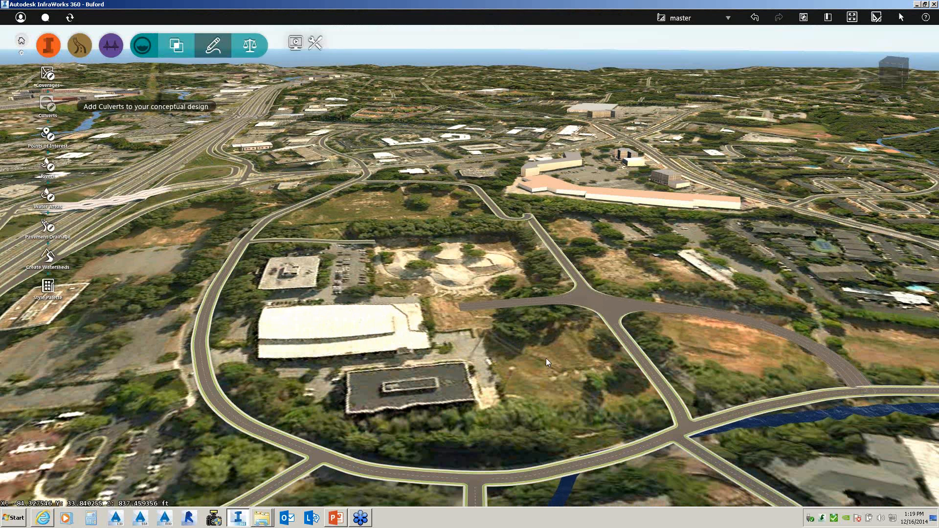
left_click(48, 104)
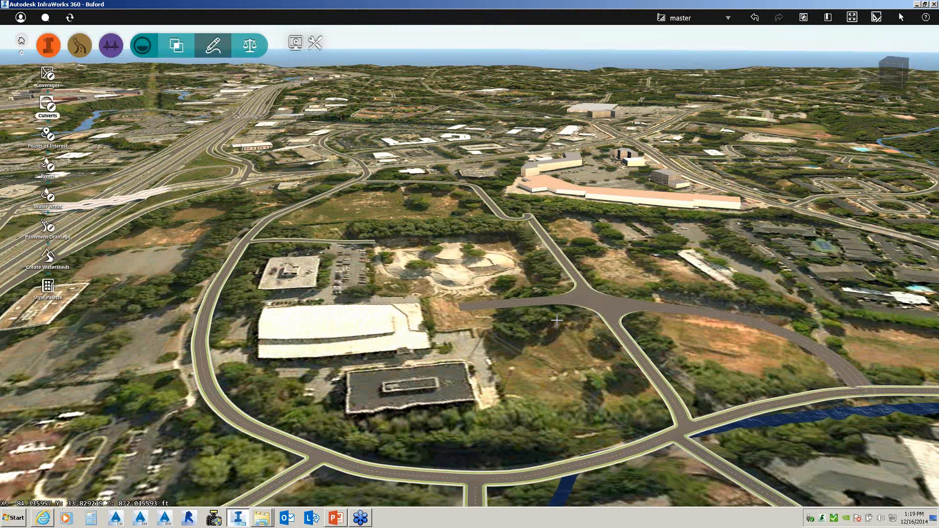
- Place Culvert 1, a 144in concrete barrel 43.71' long, across the intersection
left_click(579, 307)
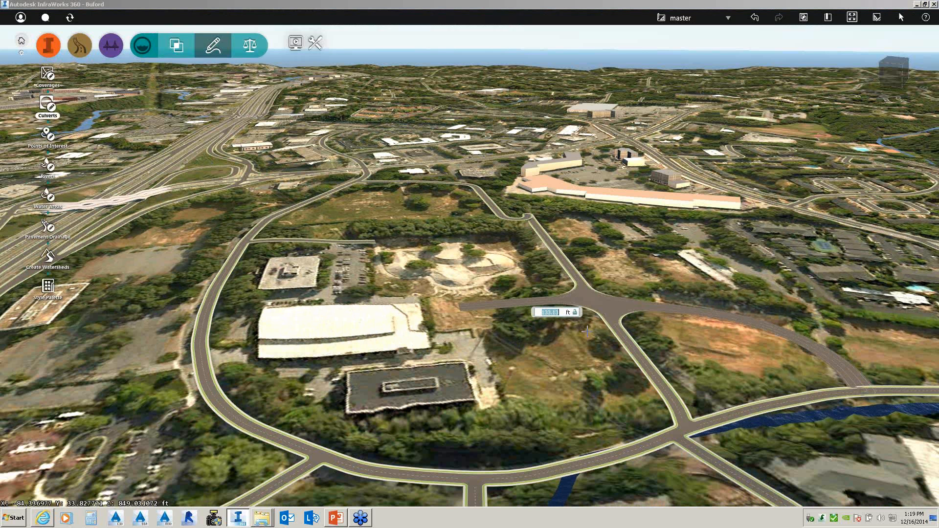
left_click(603, 289)
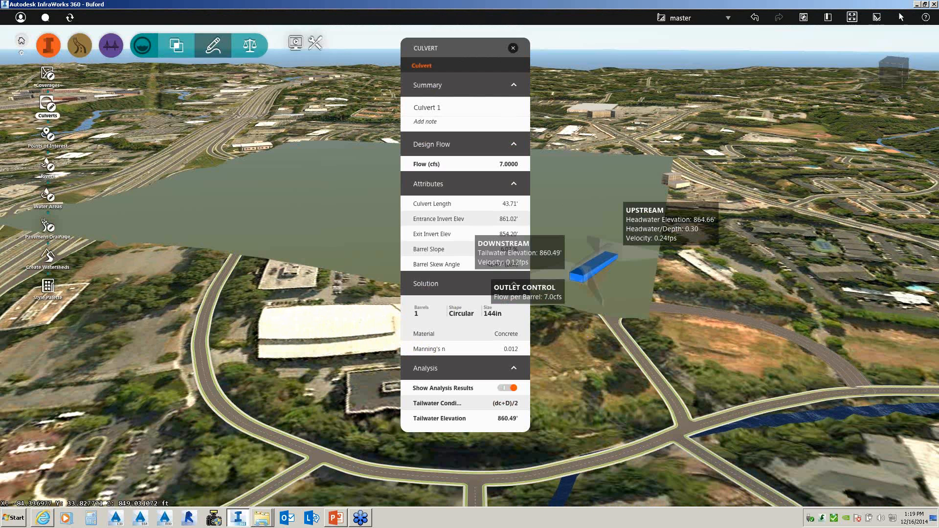
left_click_drag(422, 54, 161, 106)
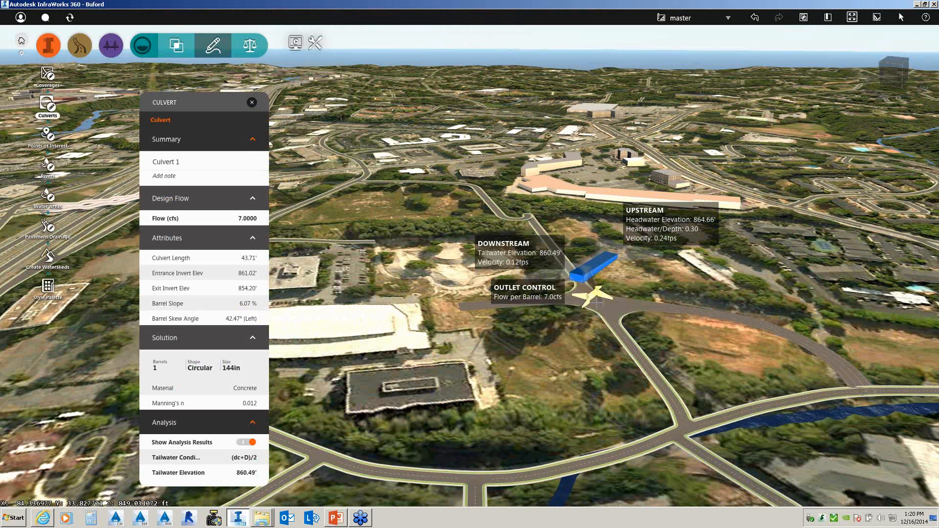
scroll(597, 301, "up", 3)
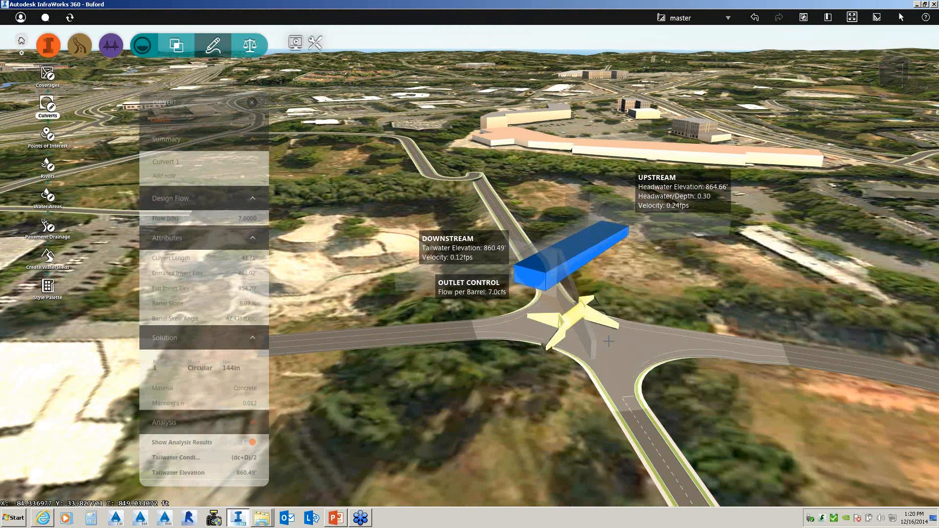
middle_click_drag(608, 341, 531, 196)
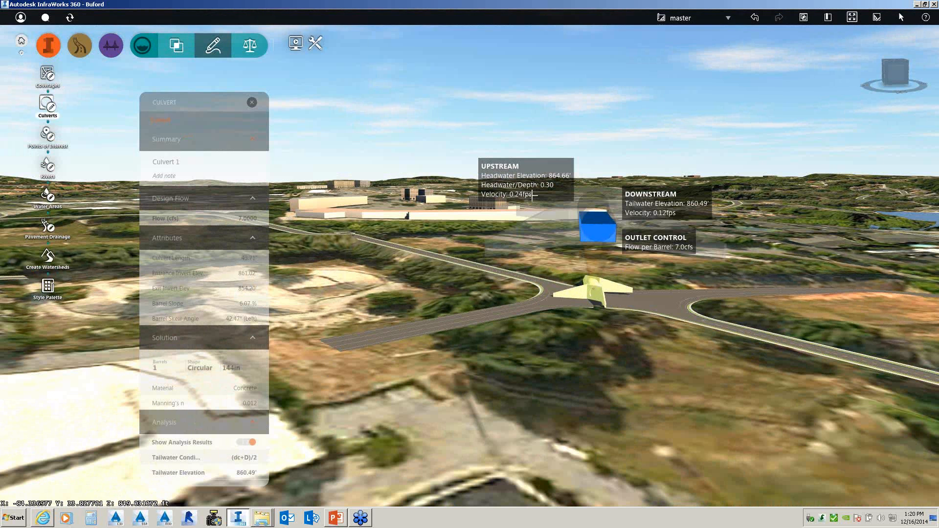
- Place a second culvert at the intersection, then select Culvert 1 to show its properties
left_click(595, 290)
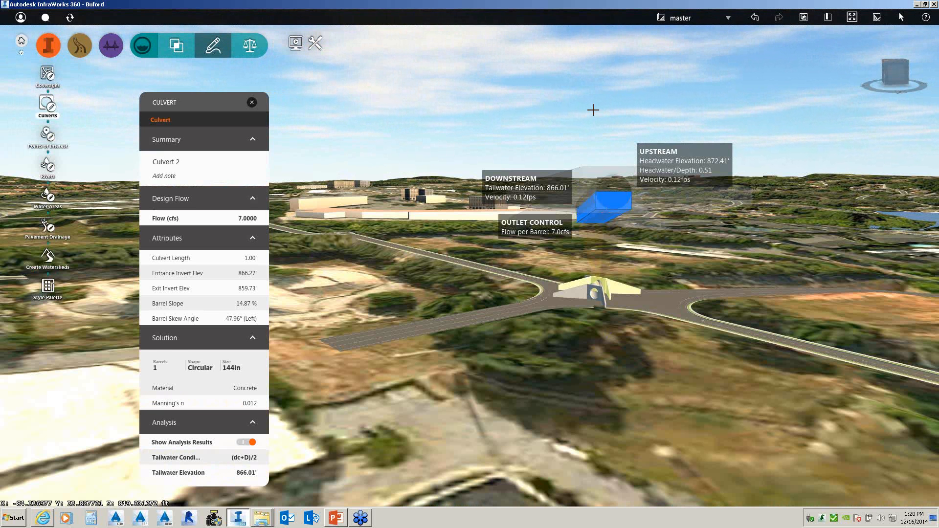
left_click(601, 299)
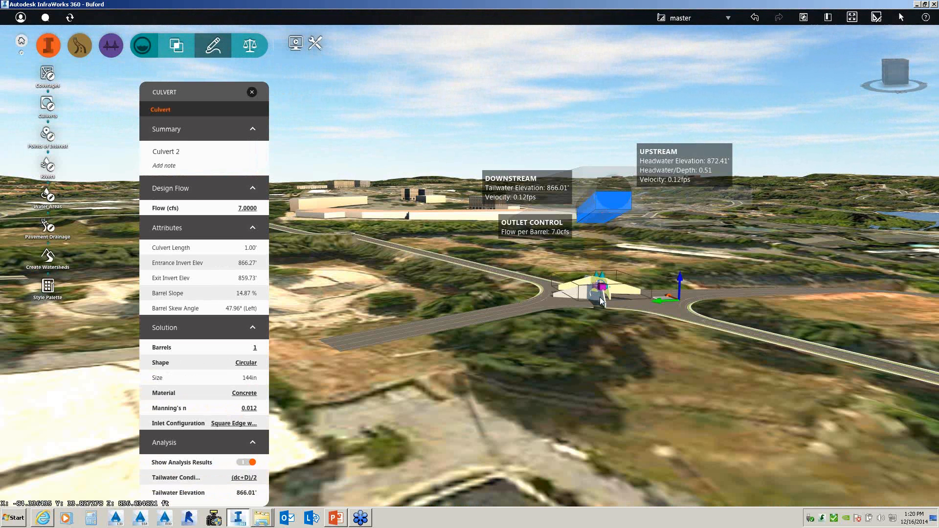
left_click(582, 297)
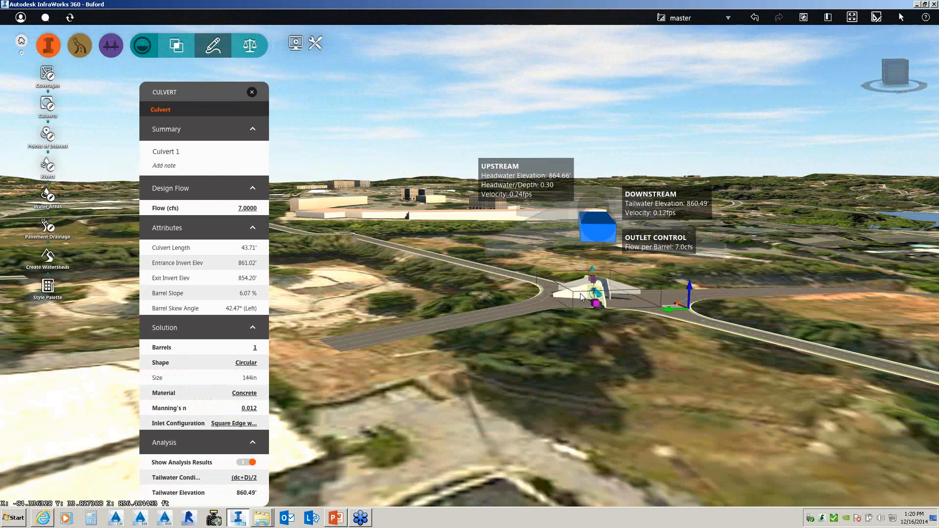
right_click(582, 297)
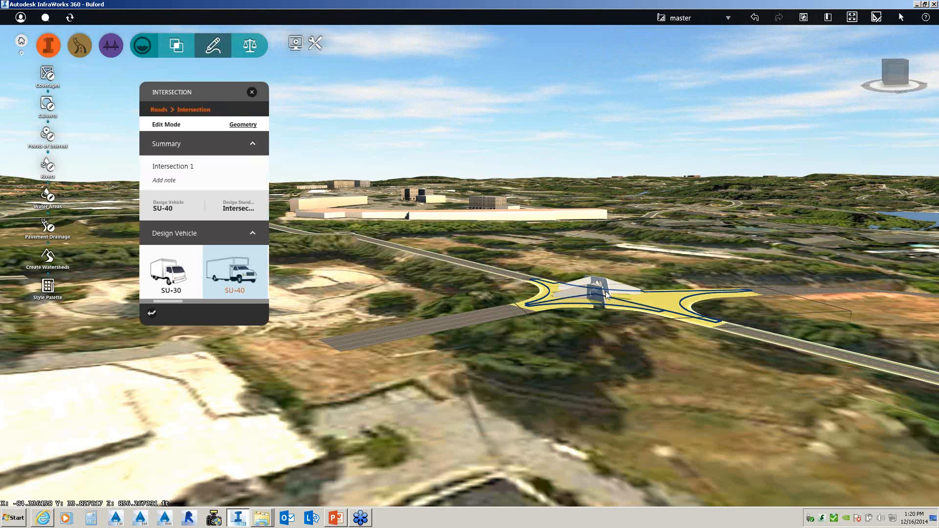
left_click(598, 294)
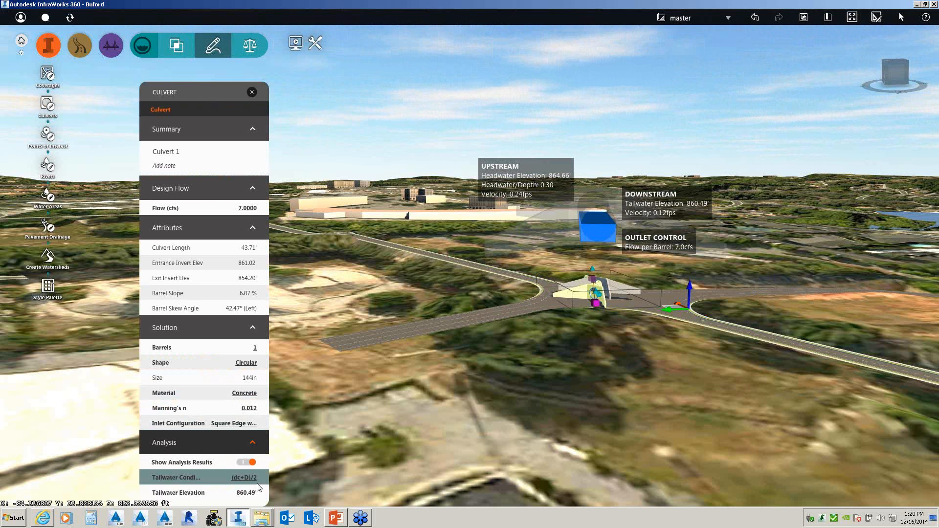
- Set Culvert 1's inlet configuration to Groove End and its barrels to 2
left_click(243, 424)
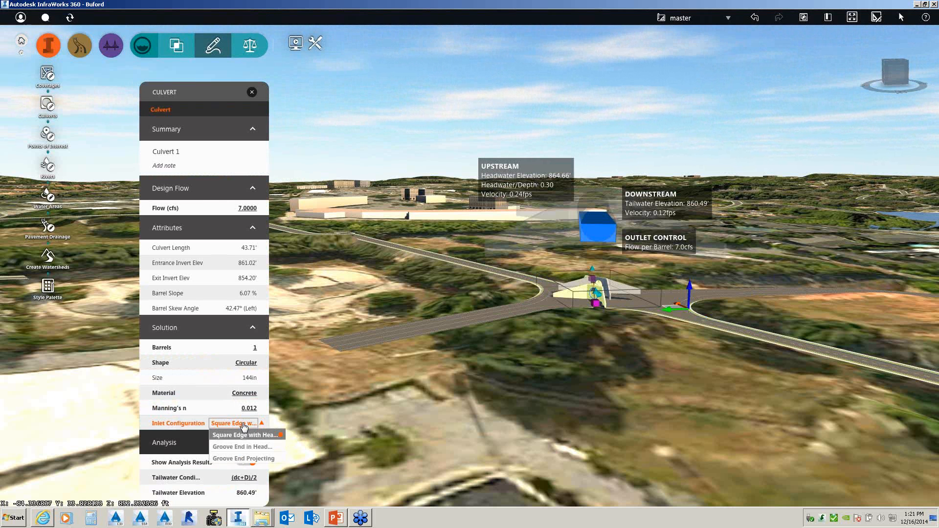
left_click(247, 447)
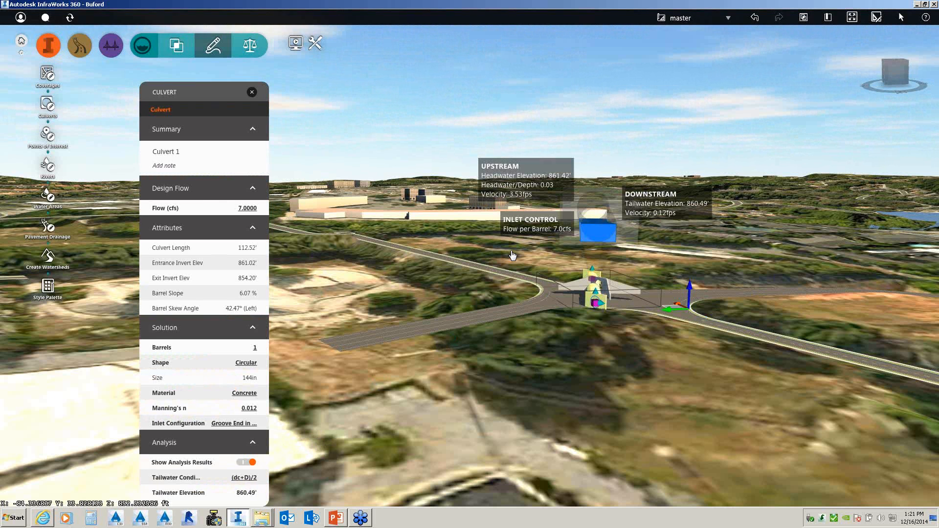
left_click(256, 347)
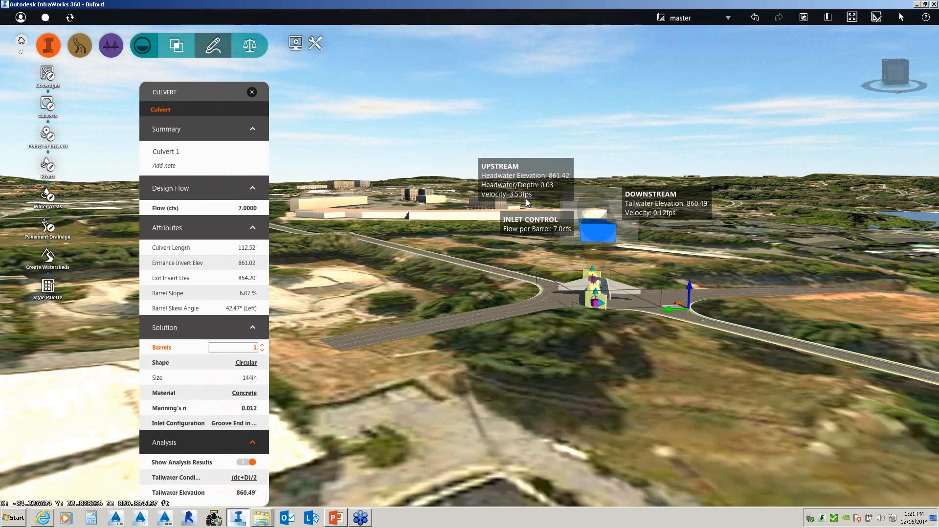
left_click(262, 348)
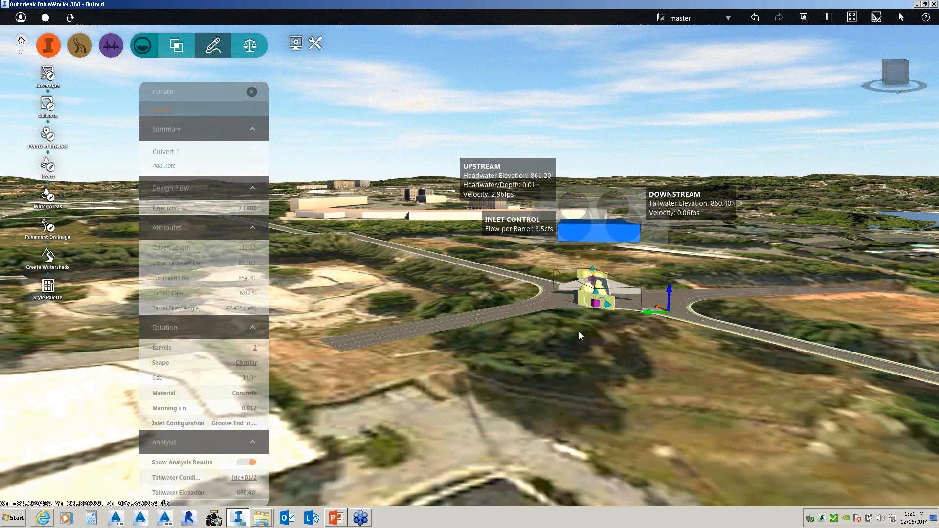
- Delete the two-barrel culvert from the intersection
left_click(600, 327)
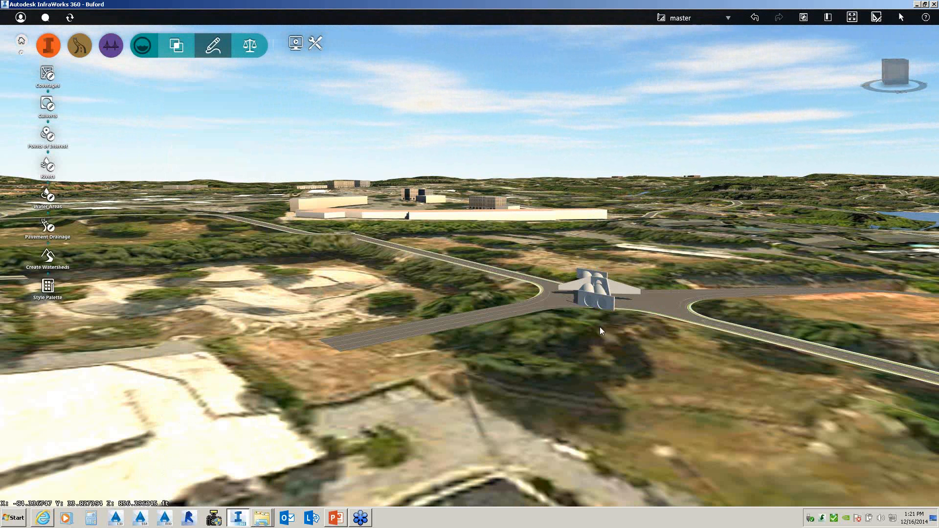
left_click(599, 298)
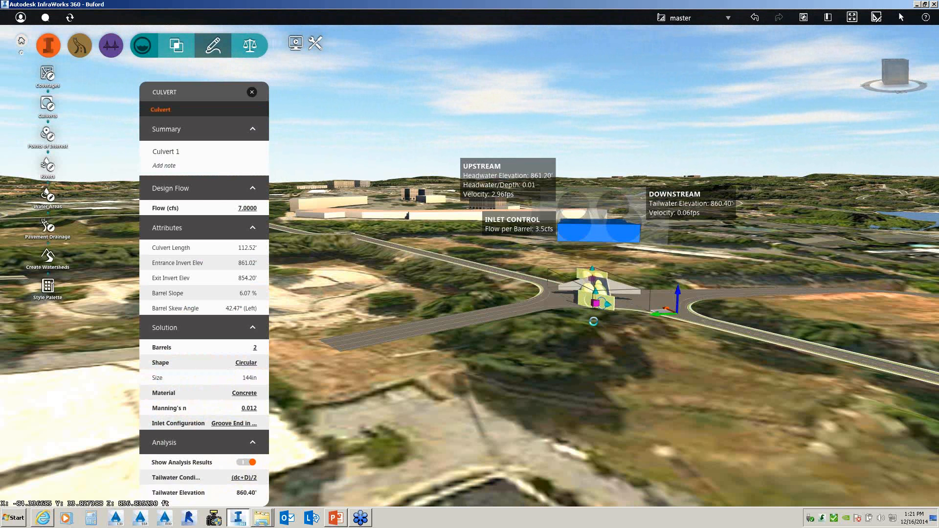
key("Delete")
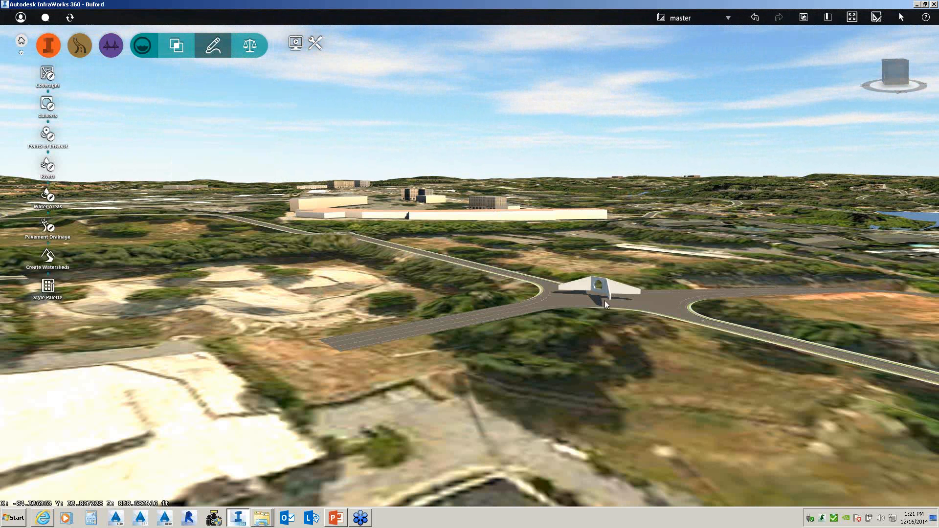
- Delete Culvert 2, the last culvert left at the intersection
left_click(604, 299)
key("Delete")
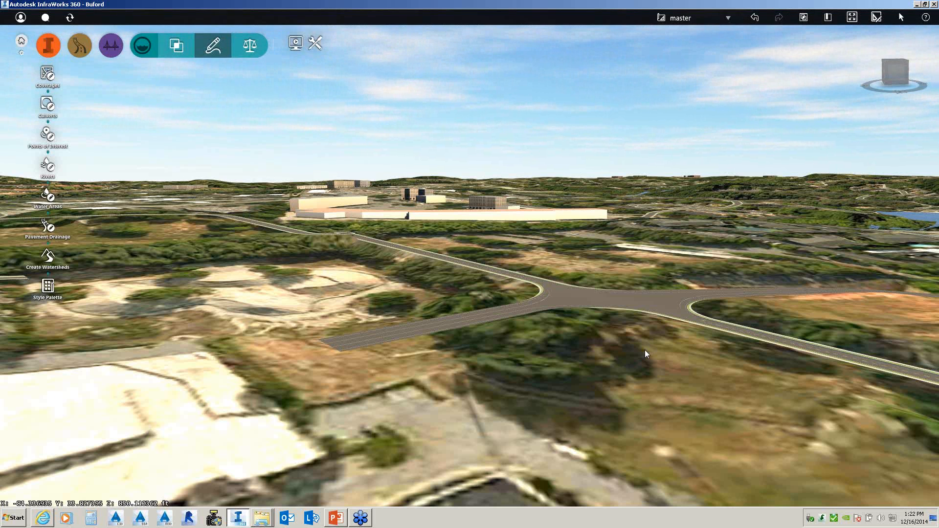
left_click_drag(645, 350, 630, 380)
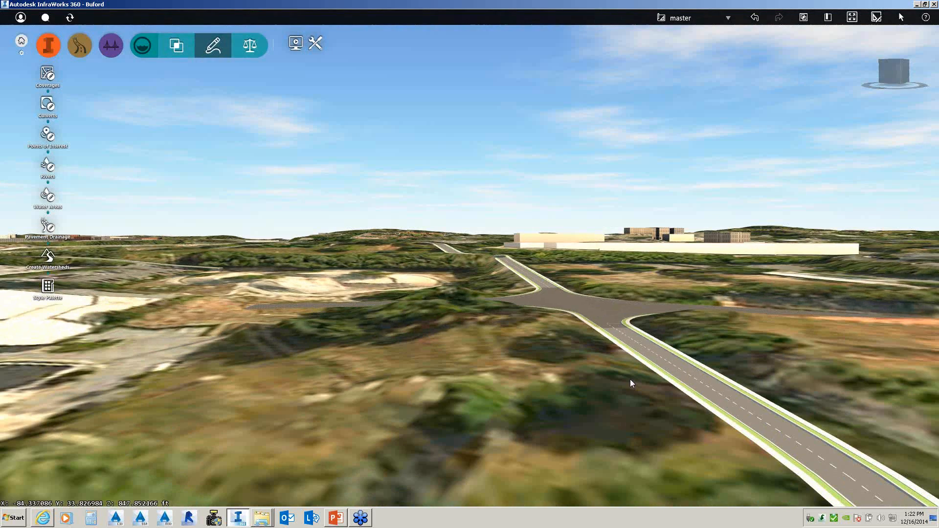
- Run Add Culverts from the context menu of the road south of the intersection
left_click(673, 371)
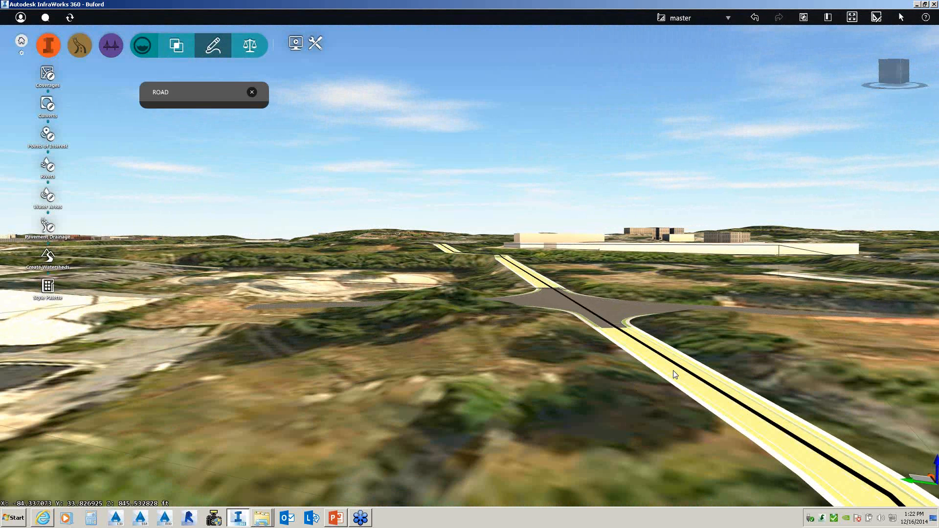
right_click(674, 371)
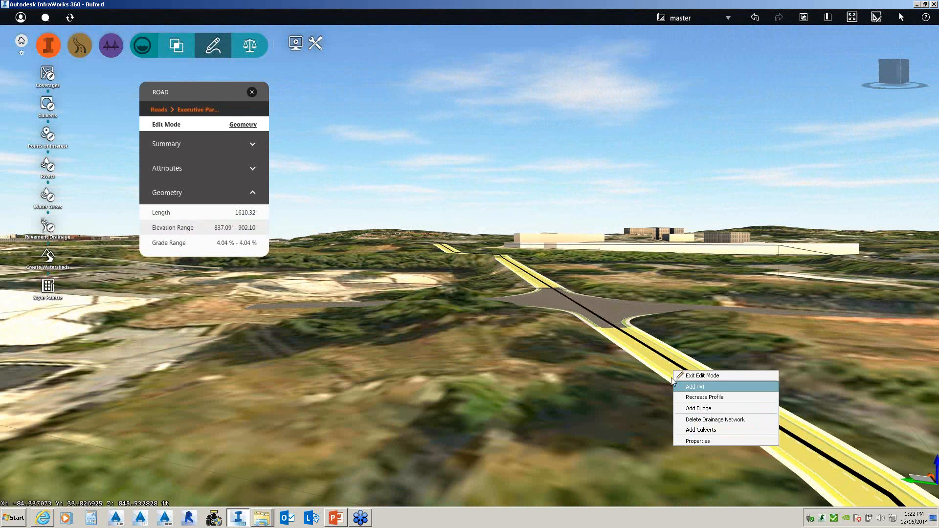
left_click(625, 403)
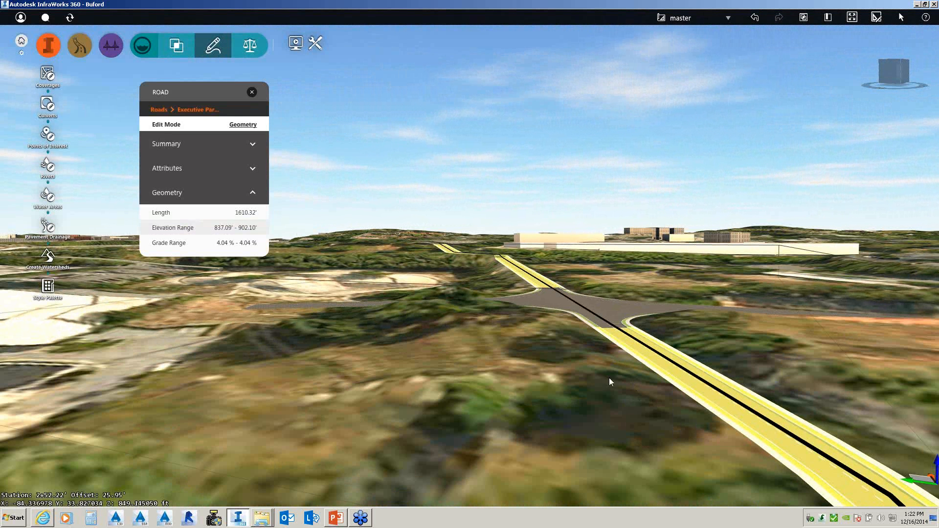
left_click_drag(604, 370, 631, 395)
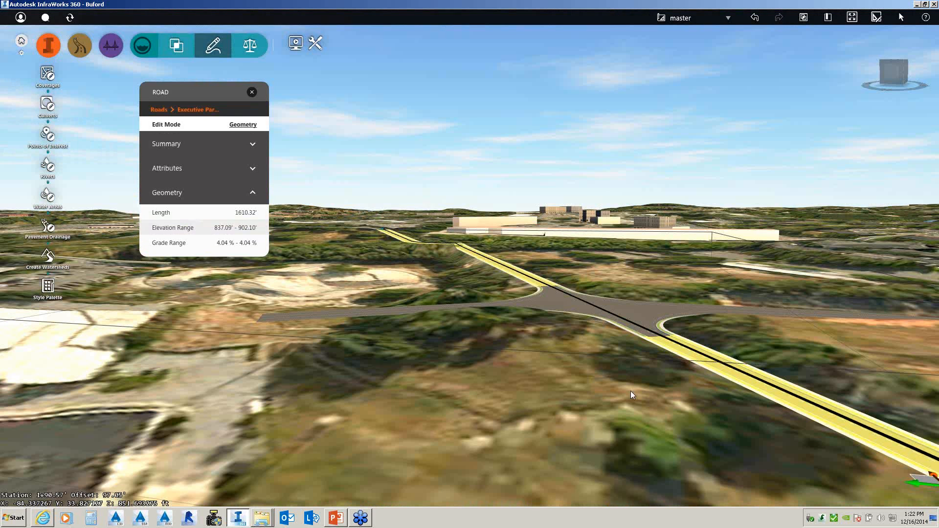
right_click(687, 358)
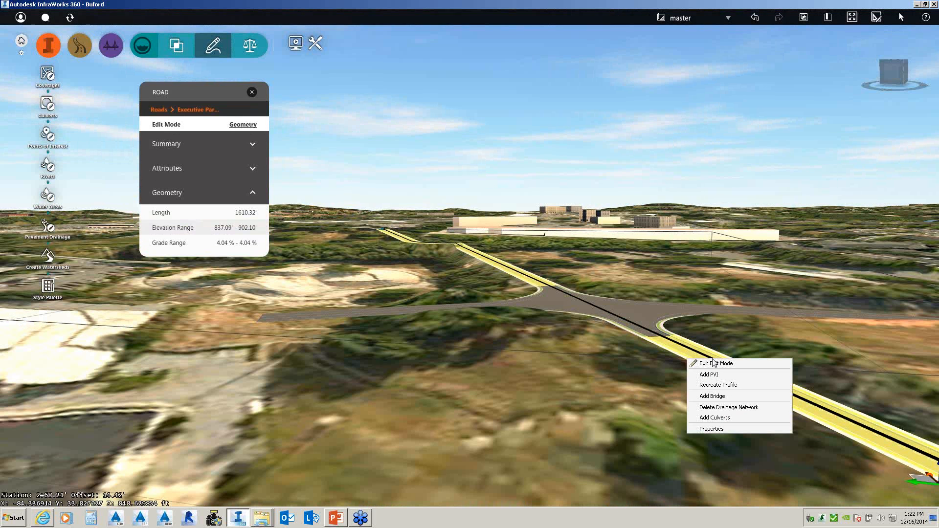
left_click(716, 418)
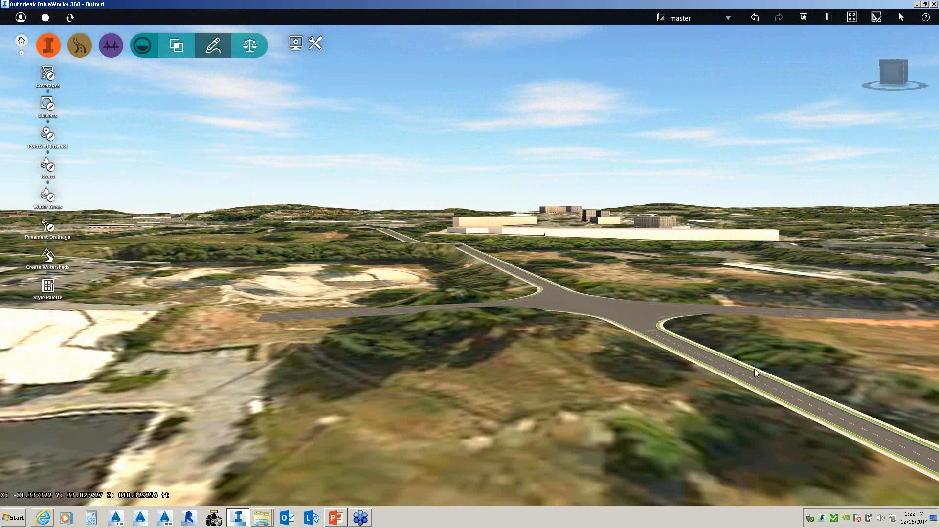
- Orbit and tilt the camera down until the lane-marked roads and field intersection are visible
left_click_drag(673, 382, 507, 415)
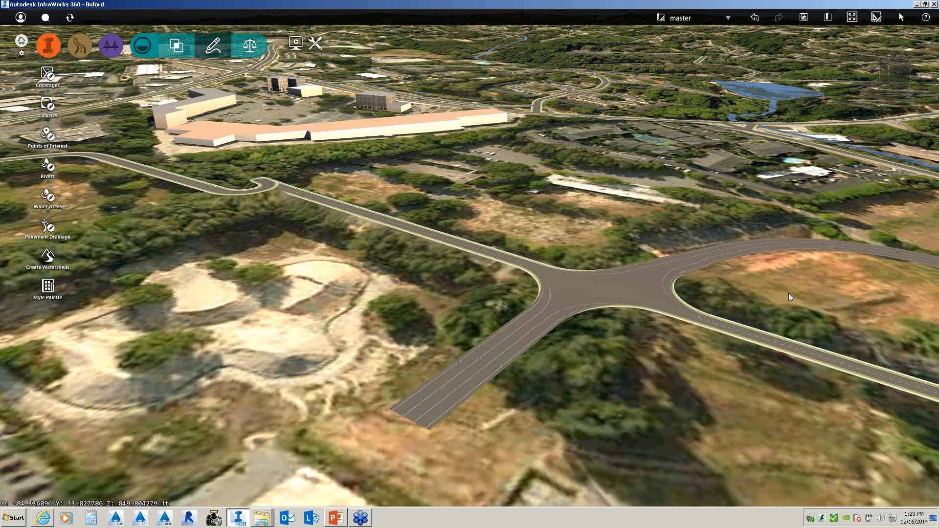
key("alt+Tab")
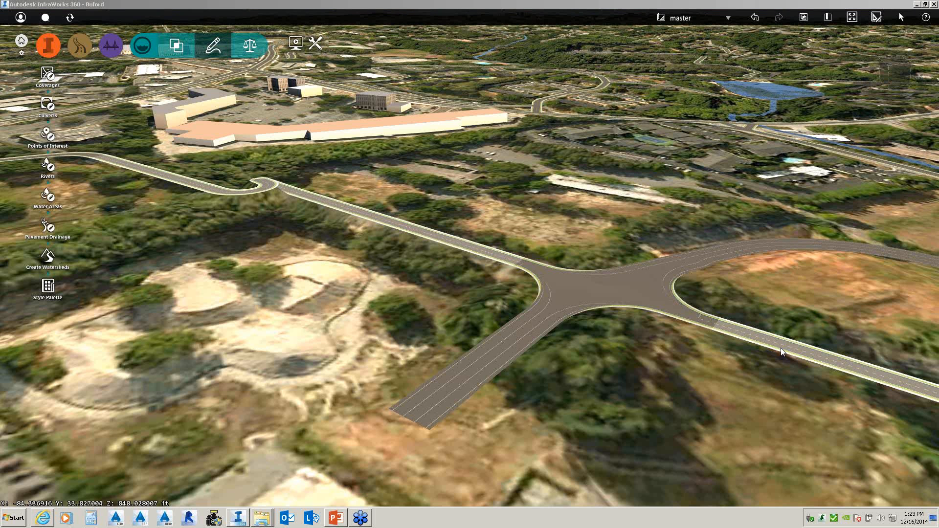
left_click(653, 378)
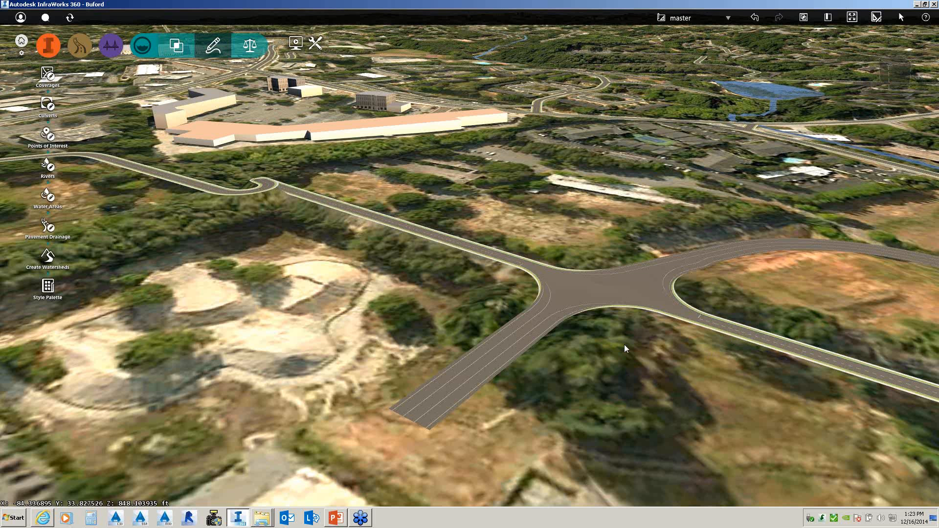
left_click_drag(625, 345, 622, 222)
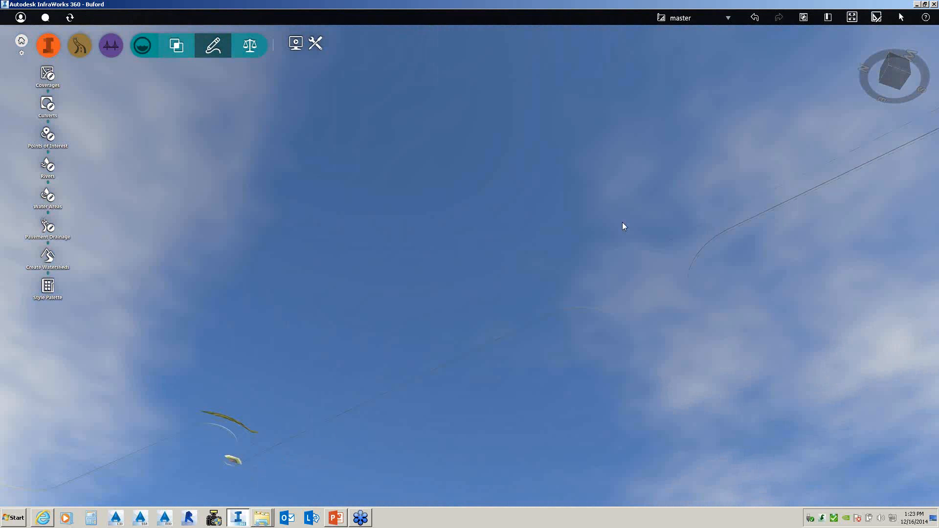
left_click_drag(622, 222, 542, 361)
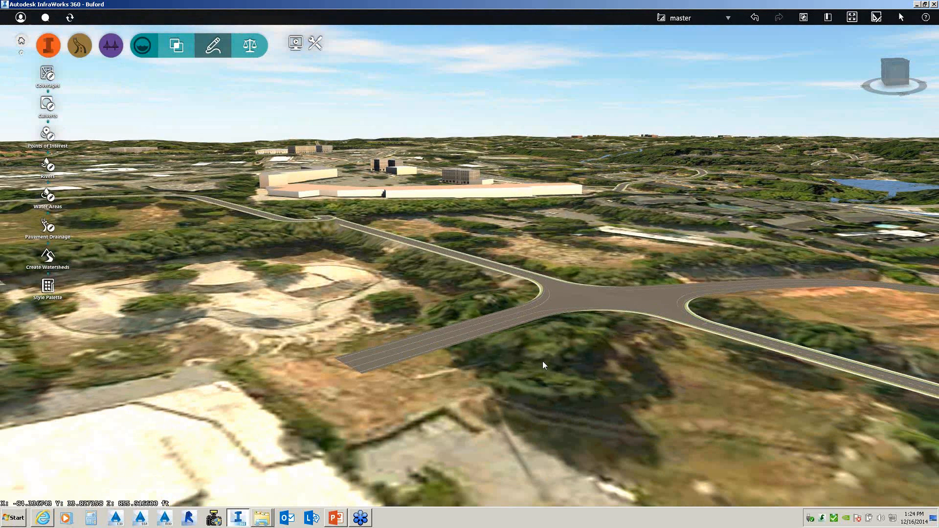
- Open the review and analysis tools and set the terrain surface to half opacity
left_click(83, 49)
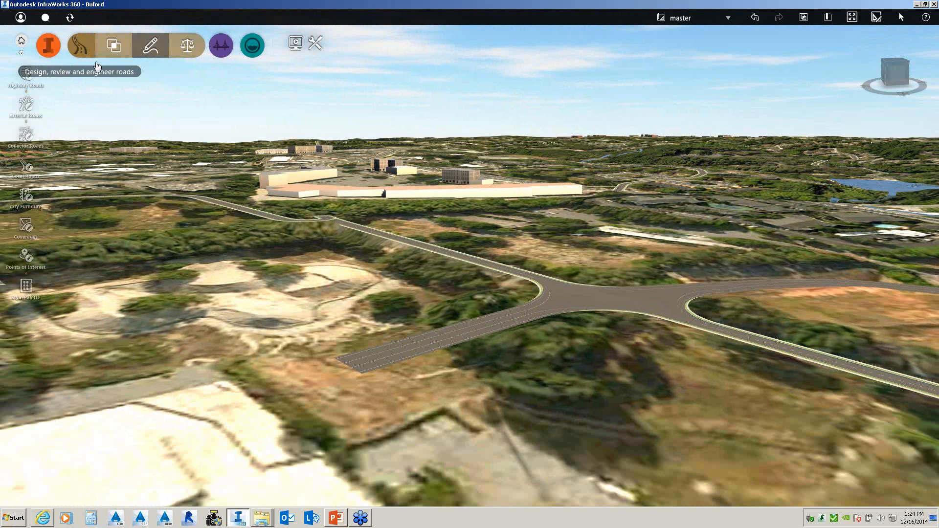
left_click(251, 47)
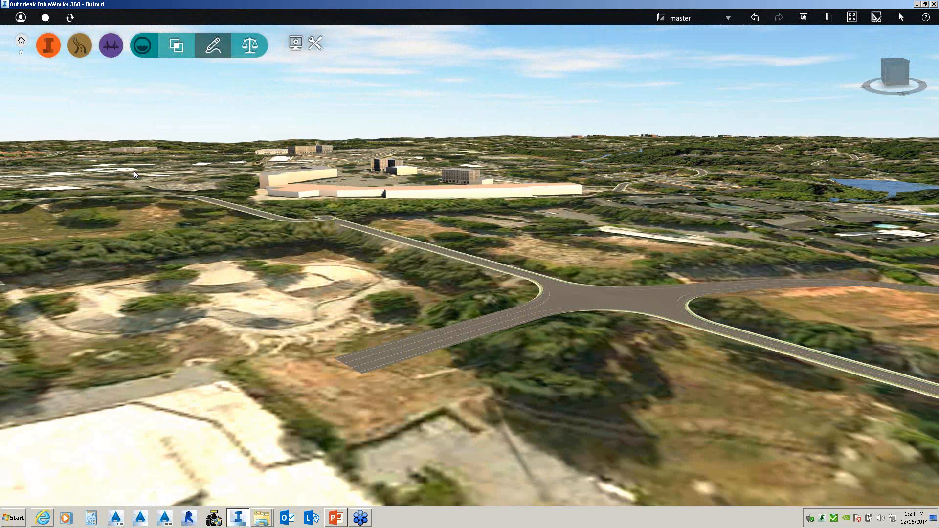
left_click(218, 48)
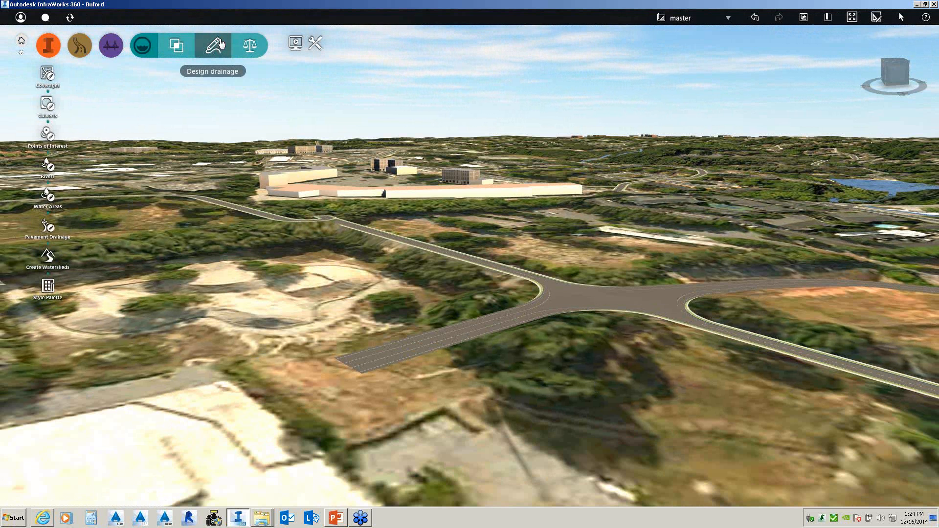
left_click(247, 45)
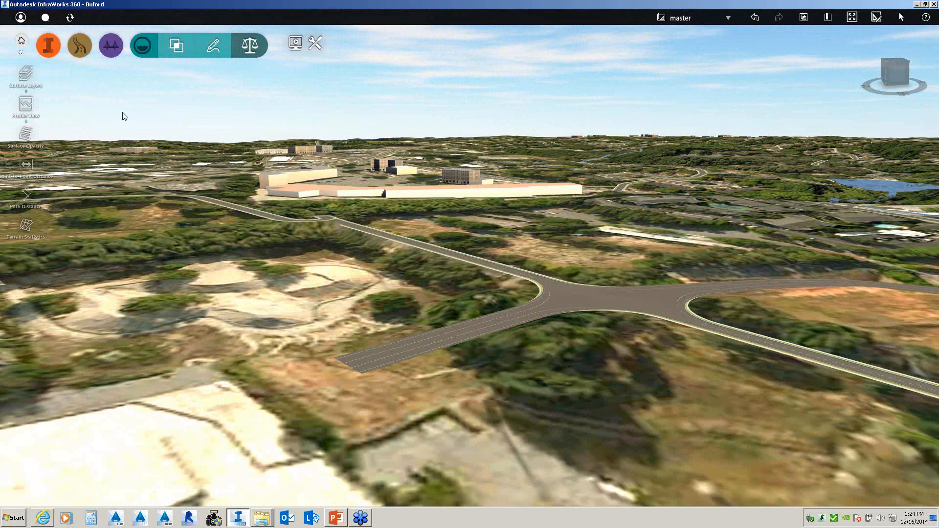
left_click(48, 140)
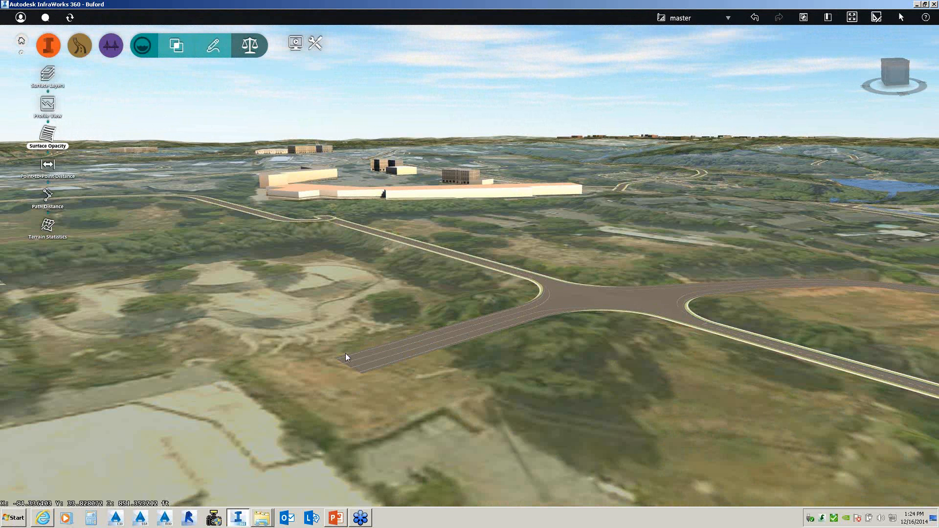
left_click_drag(345, 353, 369, 444)
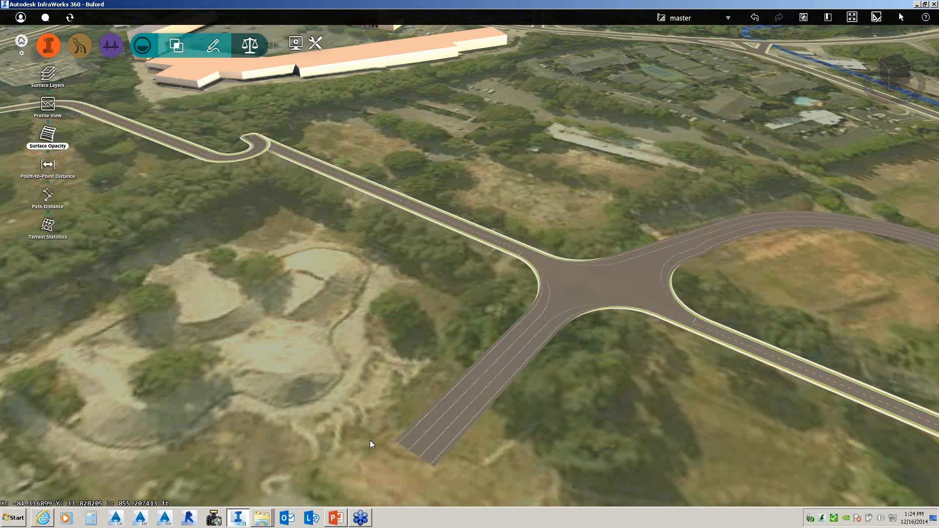
- Tilt, pan and zoom to look down on the intersection close up
left_click_drag(423, 322, 559, 298)
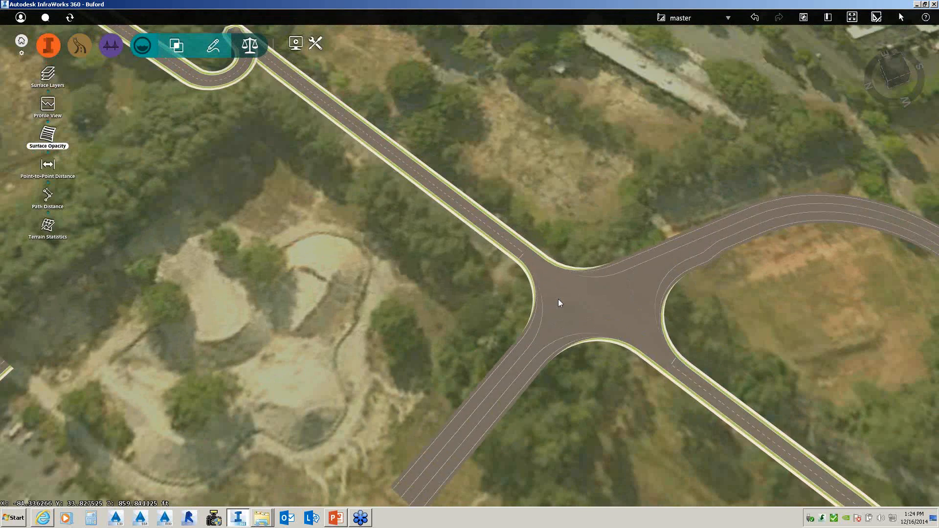
middle_click_drag(559, 299, 315, 308)
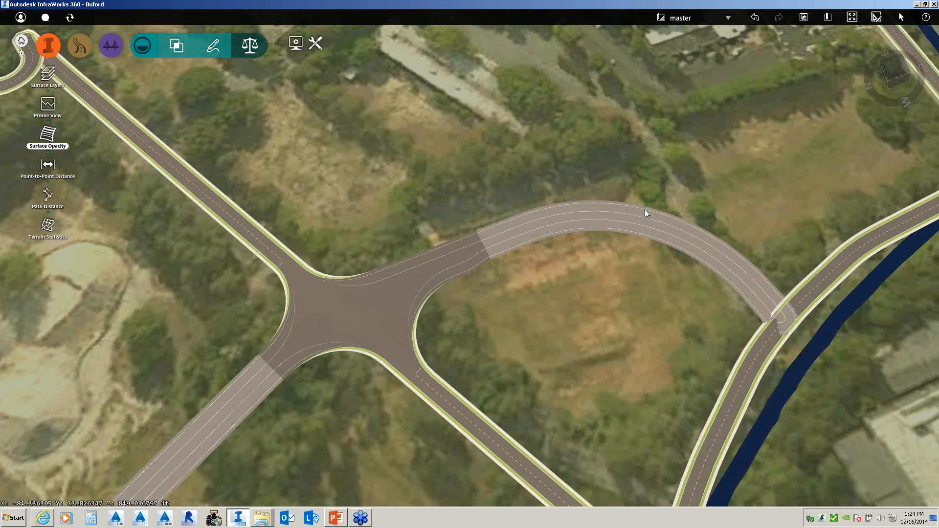
scroll(544, 315, "down", 4)
scroll(389, 333, "up", 3)
scroll(442, 337, "up", 4)
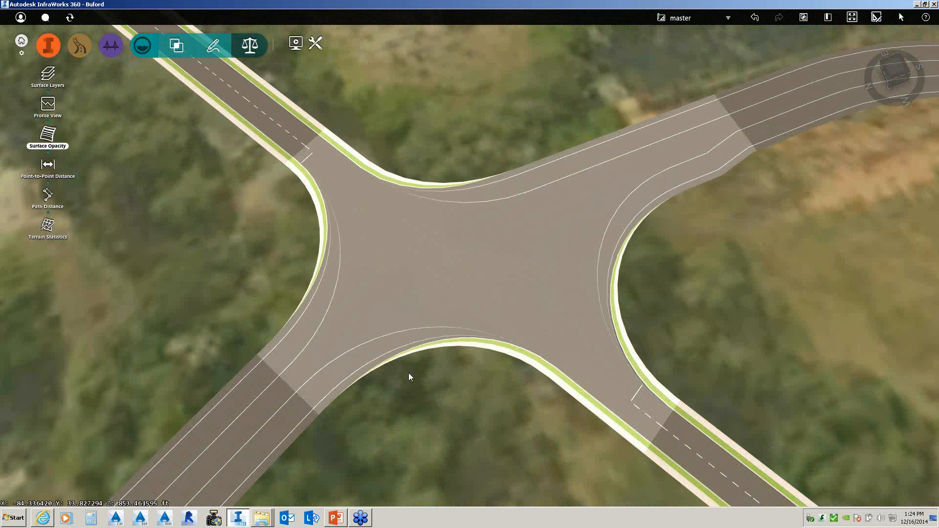
scroll(416, 384, "down", 2)
scroll(421, 391, "down", 2)
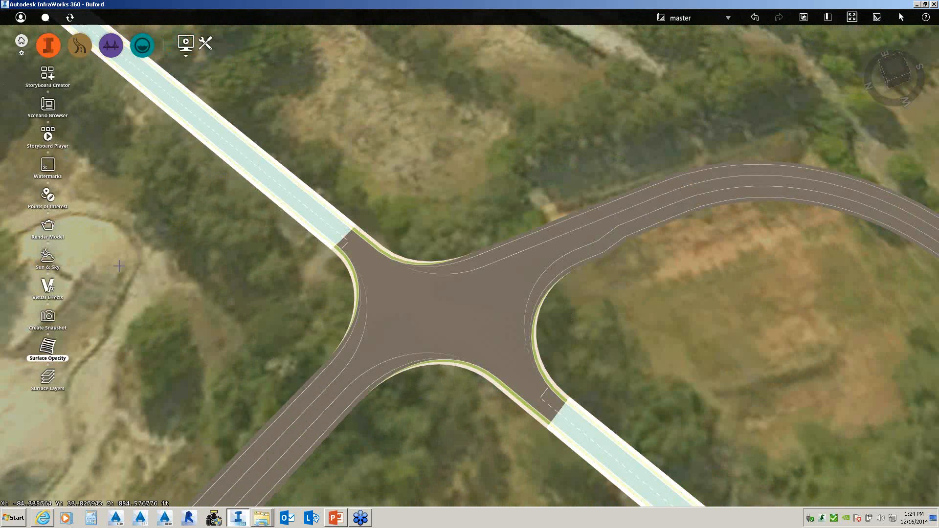
left_click(50, 387)
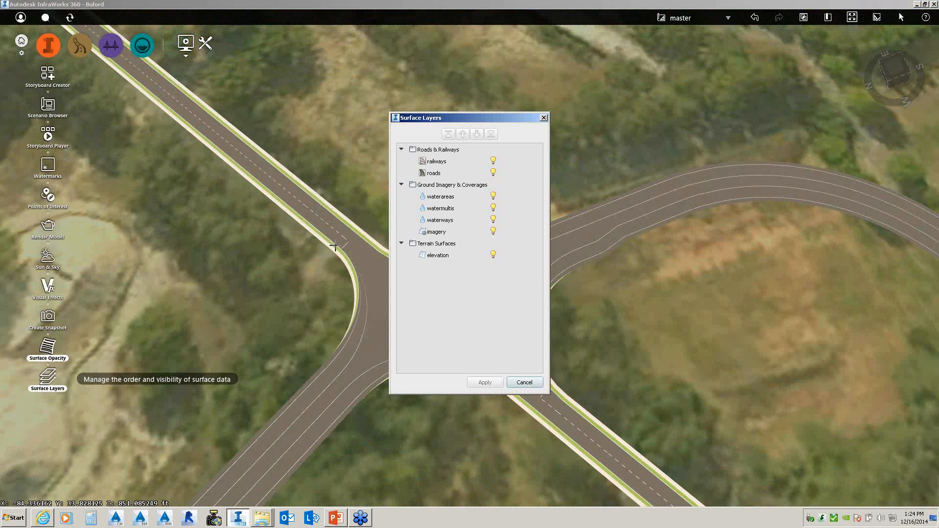
left_click(493, 254)
left_click(491, 383)
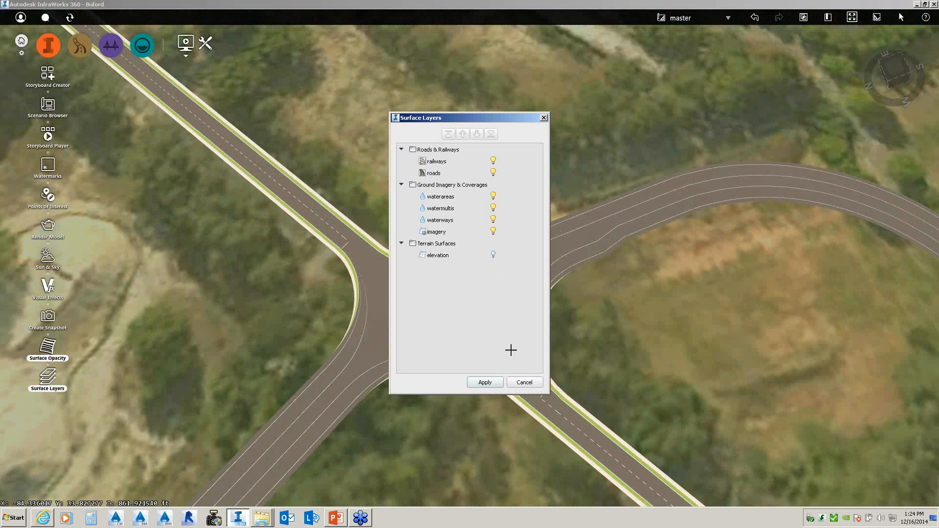
left_click(518, 387)
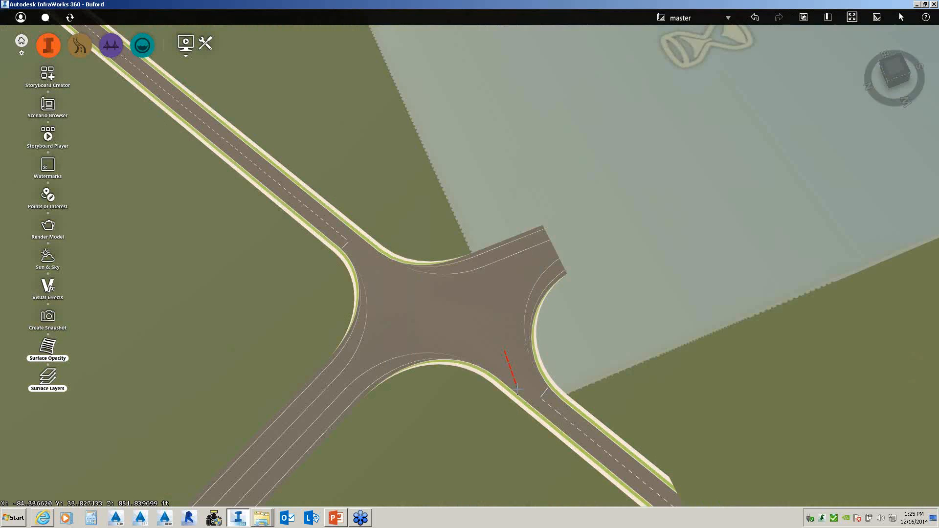
scroll(521, 362, "down", 10)
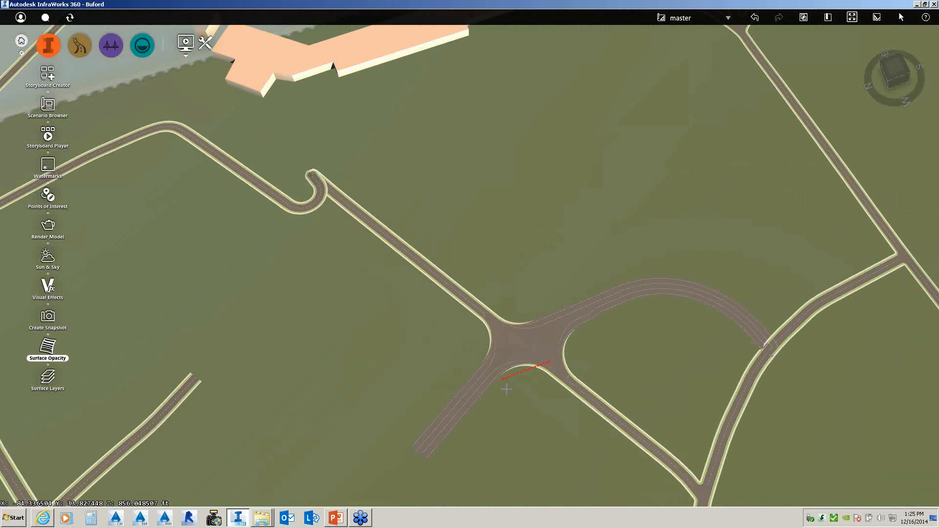
scroll(513, 397, "up", 2)
left_click_drag(513, 398, 491, 406)
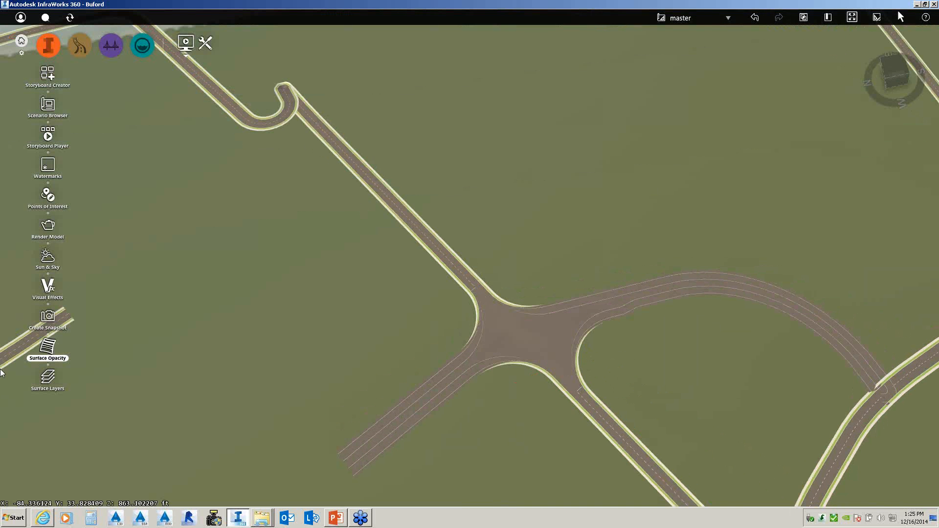
left_click(49, 377)
left_click(494, 255)
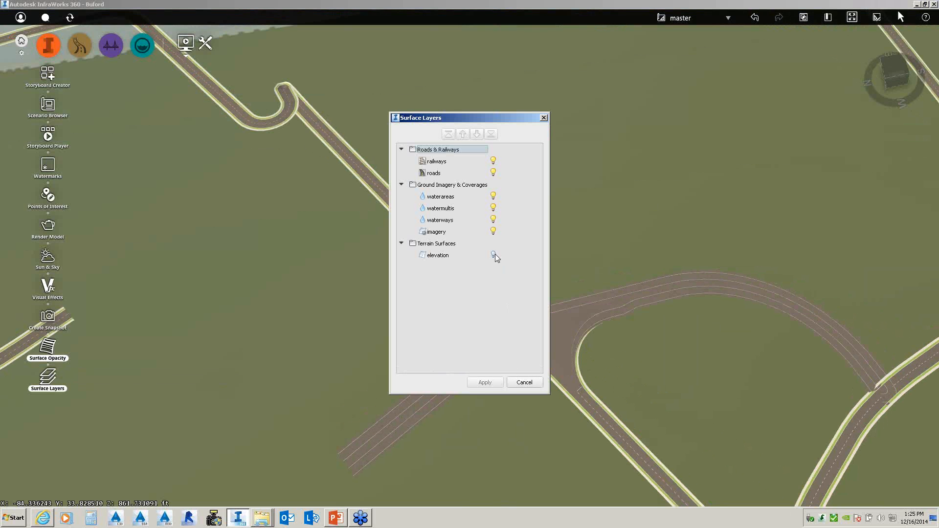
left_click(493, 254)
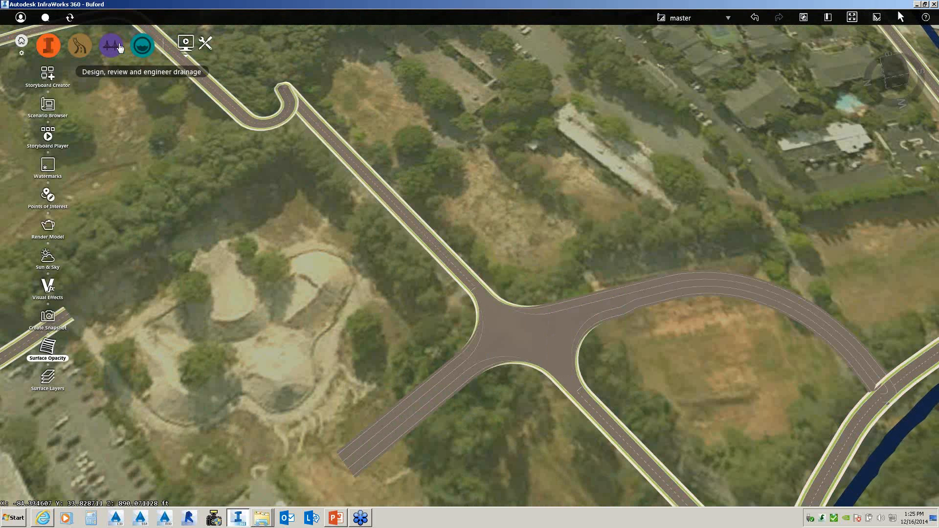
- Open and cancel Model Properties, then show the feature creation and styling tools
left_click(49, 46)
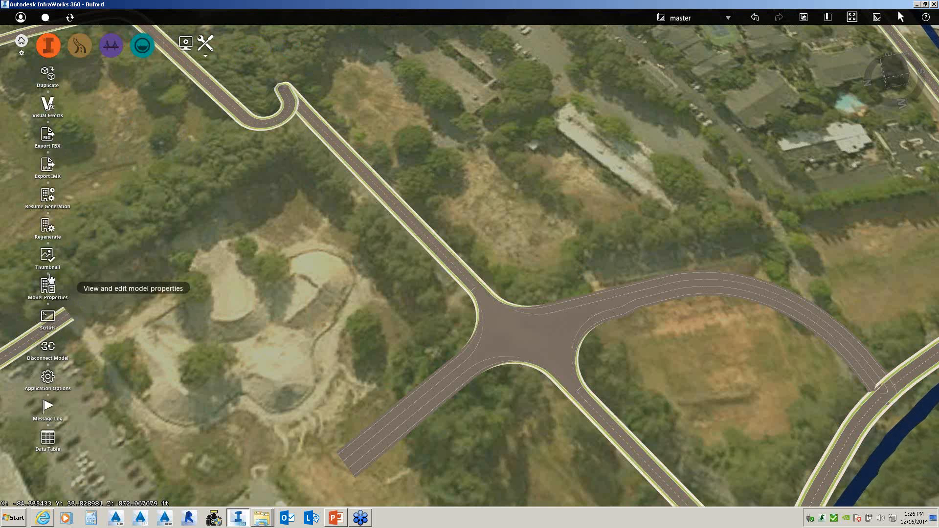
left_click(49, 284)
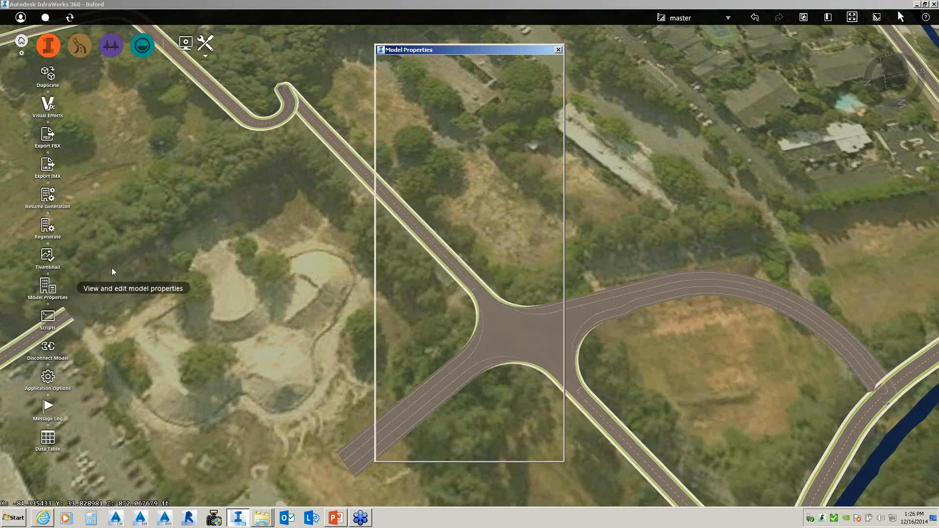
left_click(500, 449)
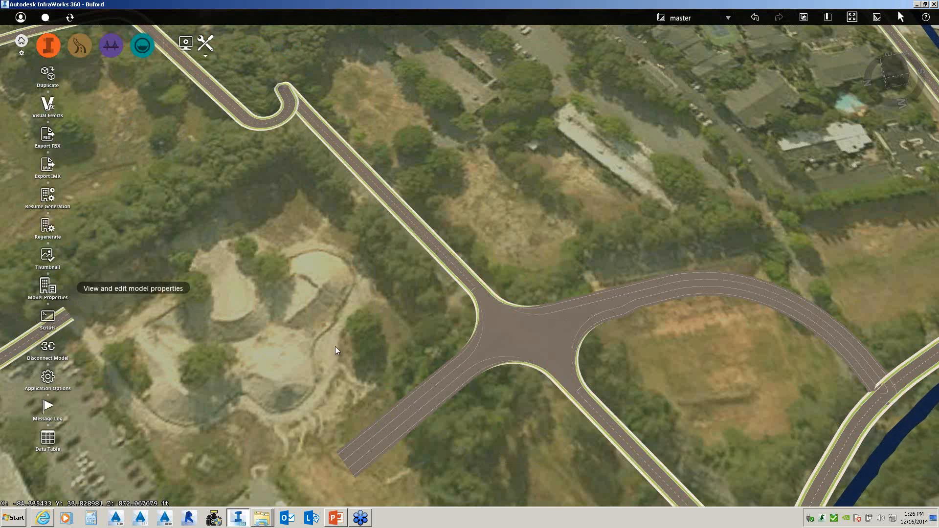
left_click(51, 49)
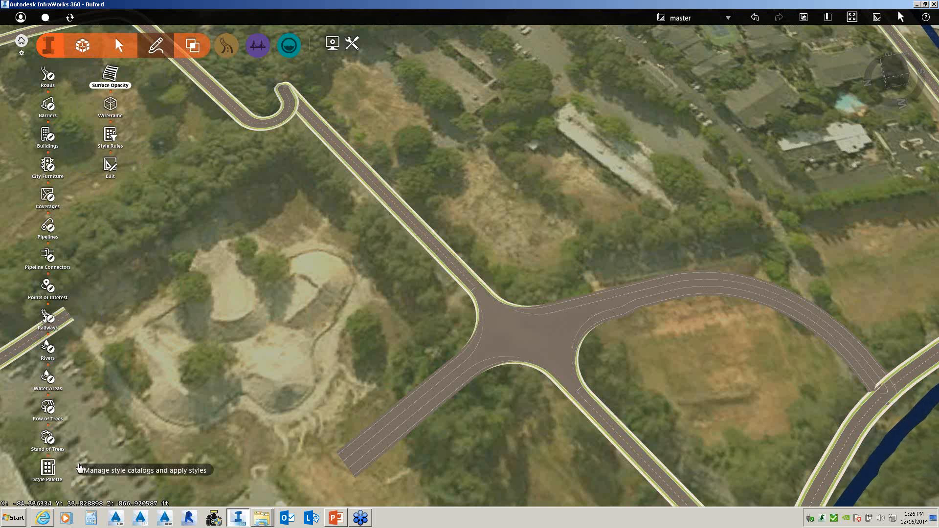
- Enlarge the Style Palette and open the Vehicles folder on its 3D Model tab
left_click(63, 470)
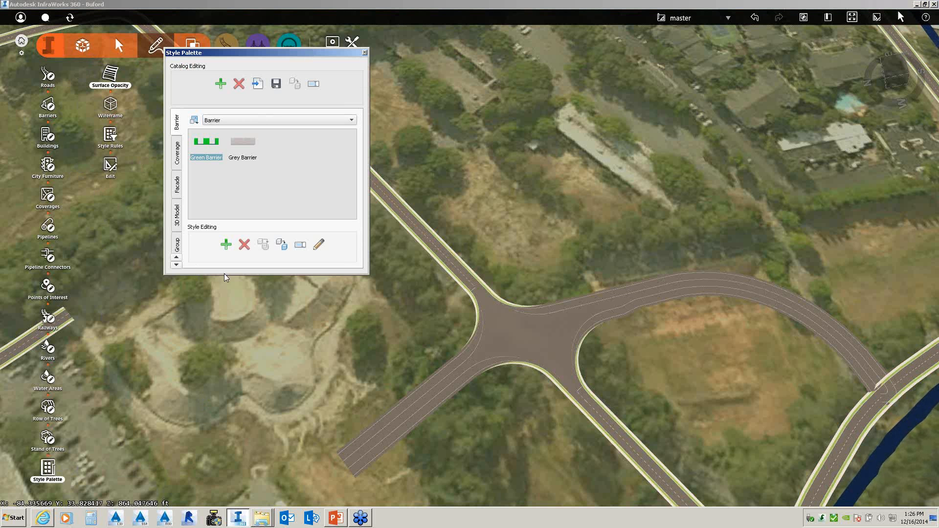
left_click_drag(222, 275, 222, 495)
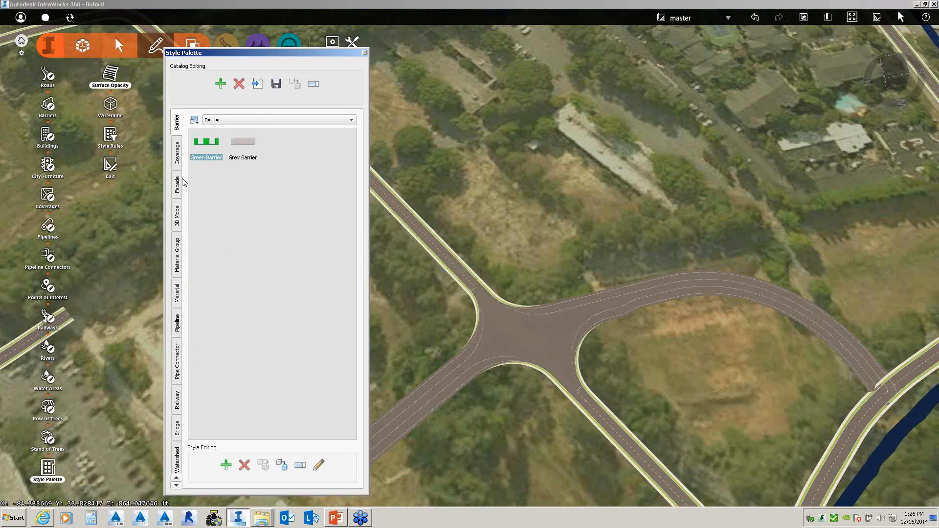
left_click(178, 217)
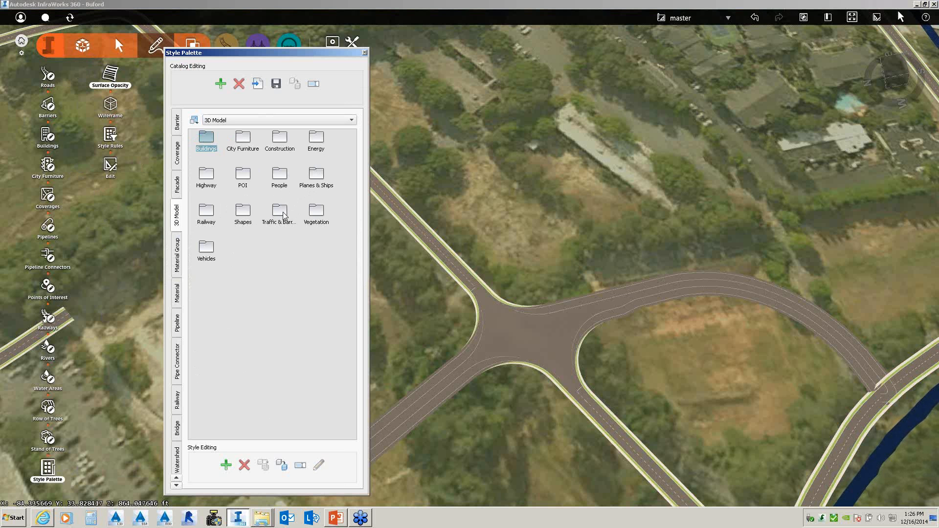
left_click(209, 253)
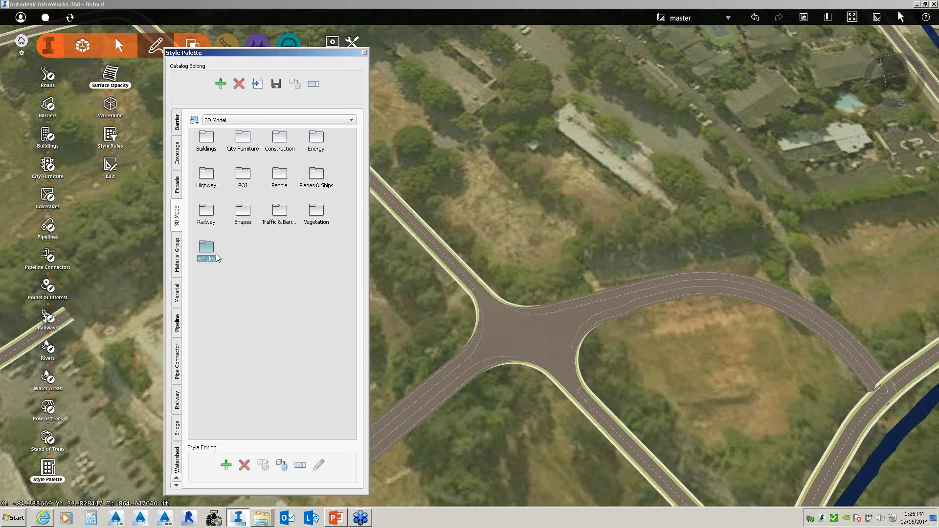
double_click(216, 253)
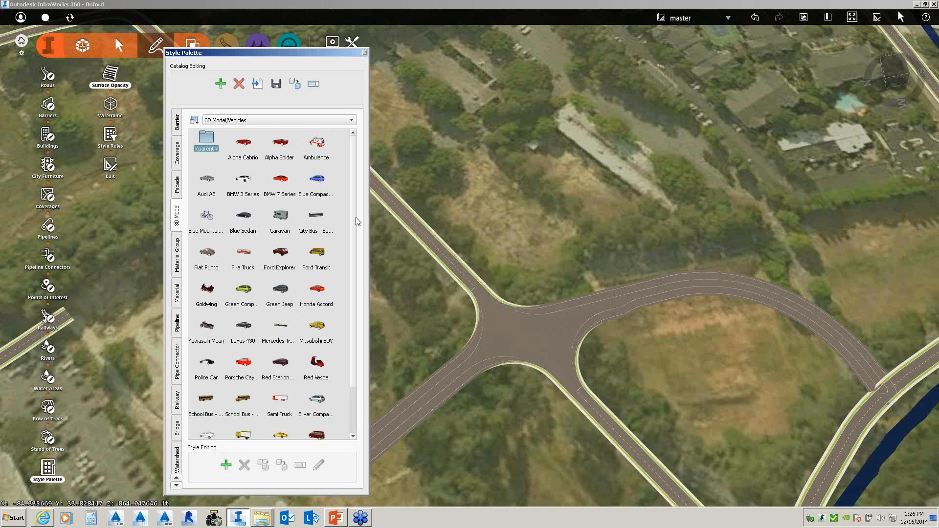
mouse_move(353, 211)
left_mouse_down()
mouse_move(350, 316)
mouse_move(352, 195)
left_mouse_up()
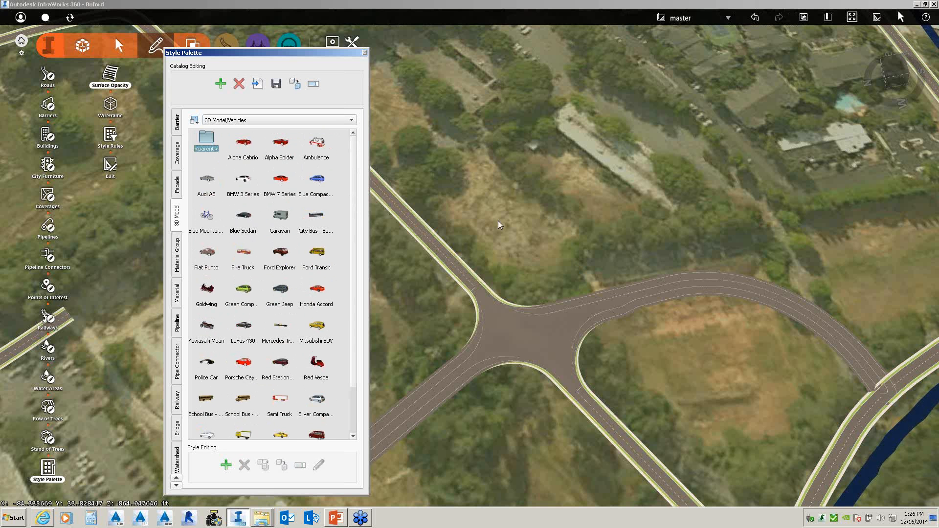
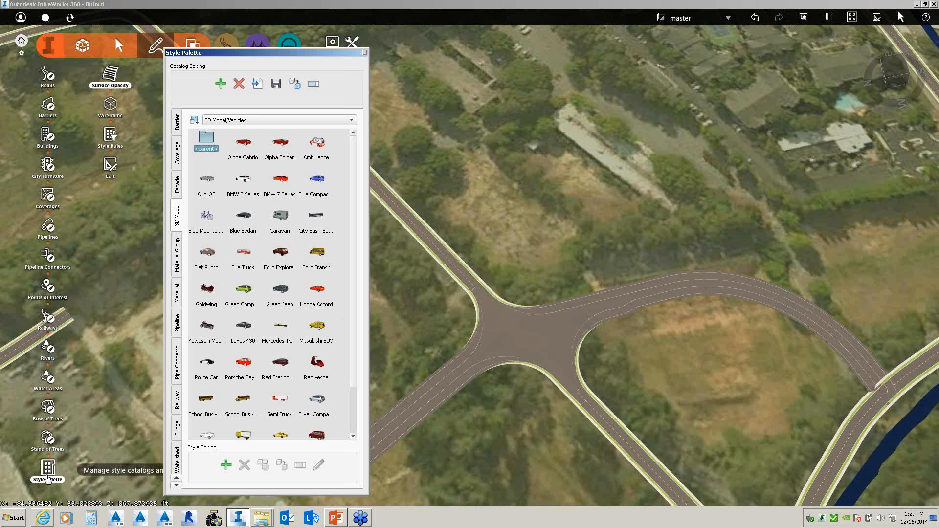
- Inspect the Bandit brick facade style's configuration, then close the Style Palette
left_click(177, 184)
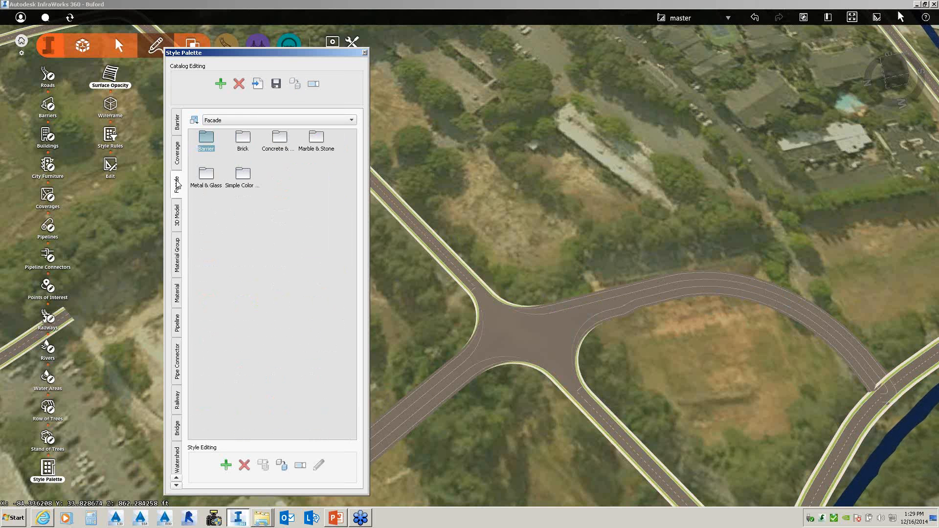
double_click(243, 138)
left_click(243, 186)
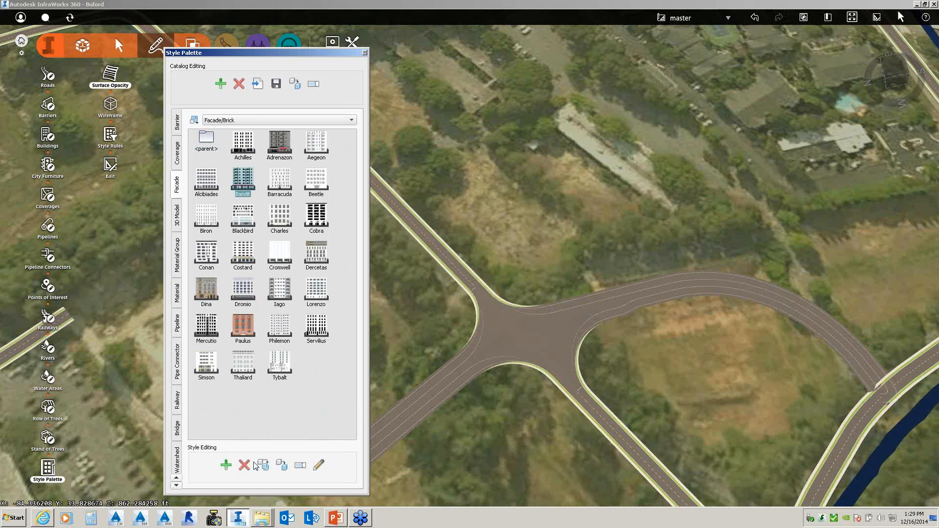
left_click(324, 464)
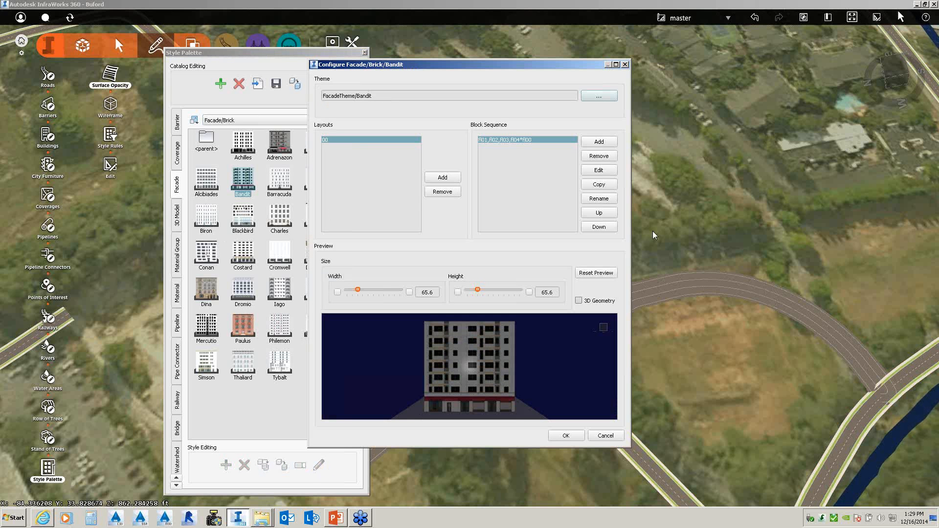
left_click(625, 64)
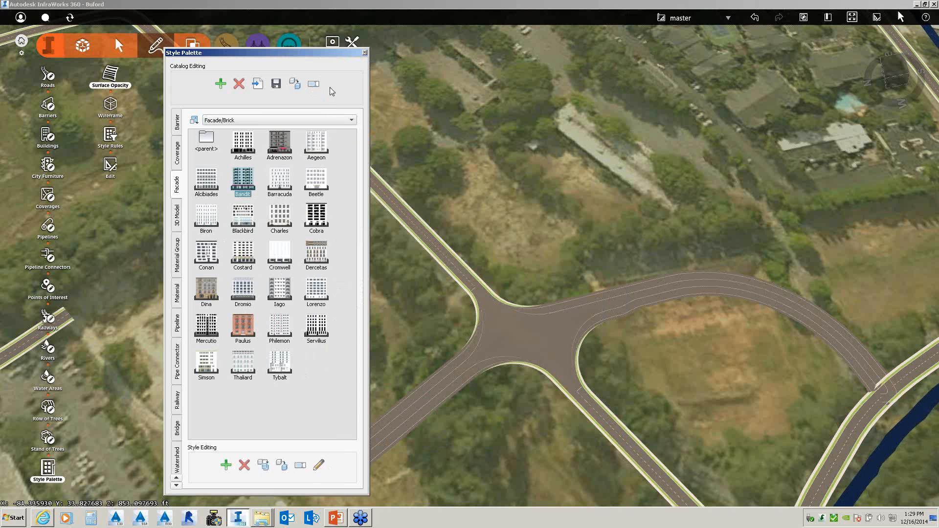
left_click(365, 52)
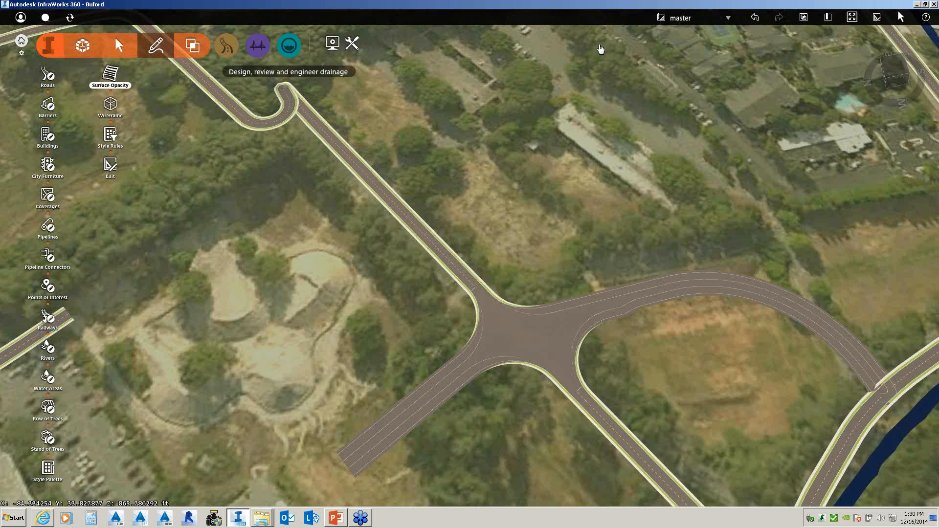
- Show the design proposal list, where master is the only proposal
left_click(728, 19)
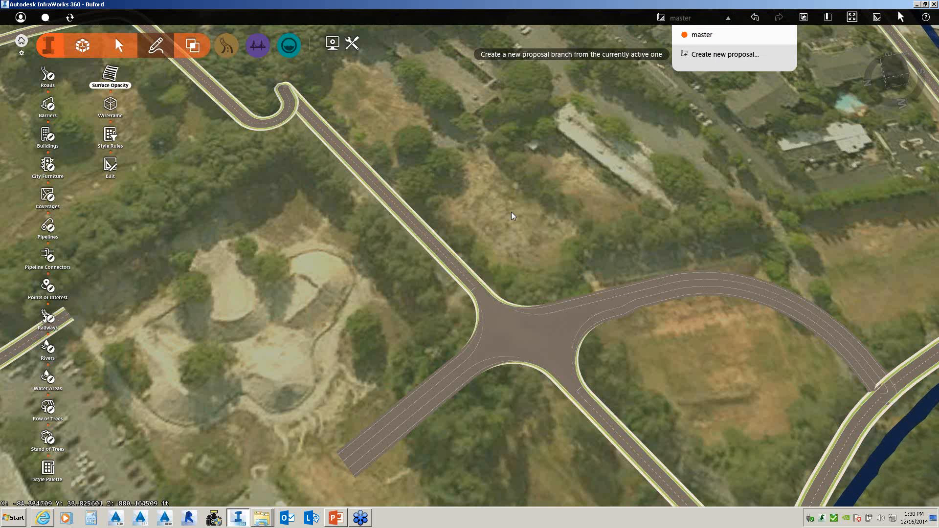
- Close the proposal list
left_click(519, 301)
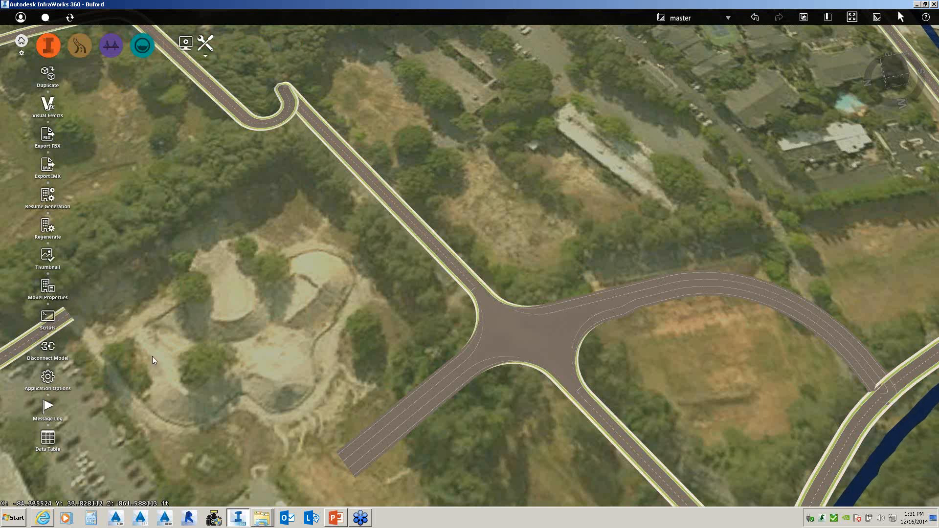
left_click(48, 318)
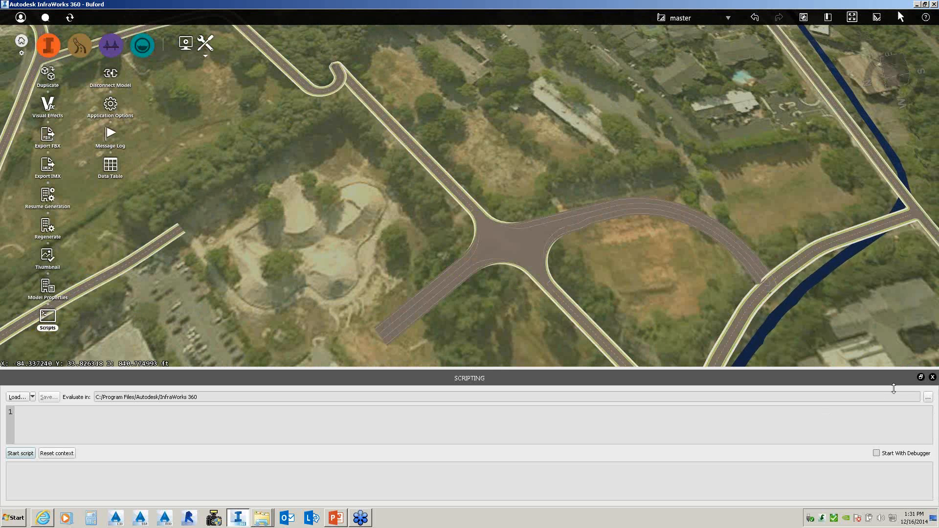
left_click(932, 377)
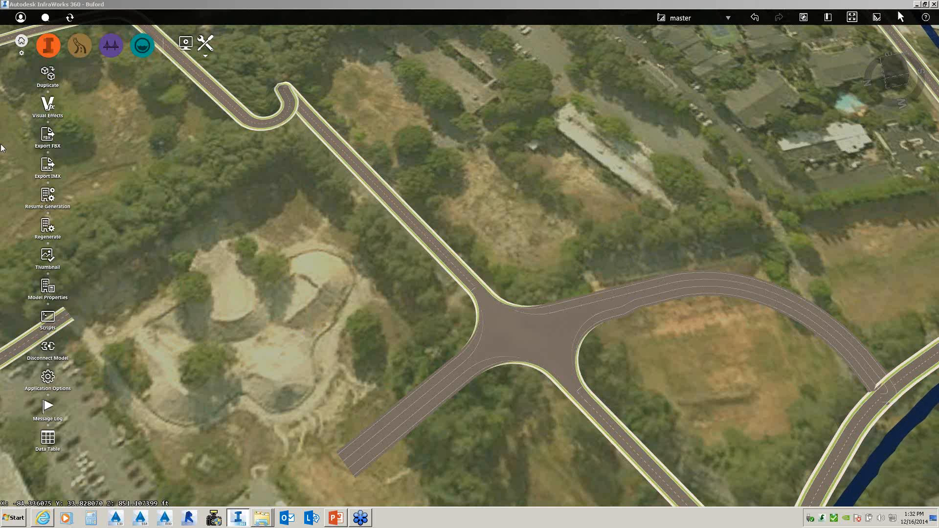
left_click(23, 41)
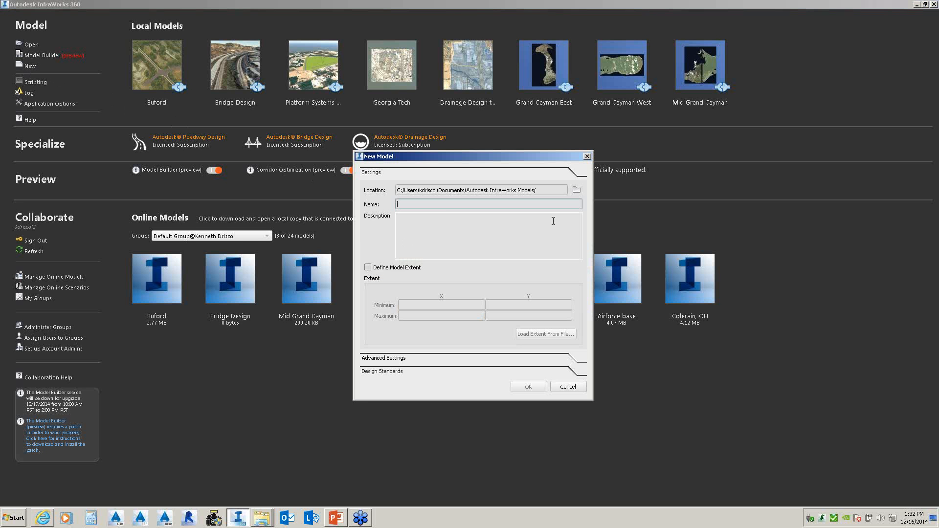
- Name the new model Test2 and create it in the default models folder
type("Test2")
left_click(527, 389)
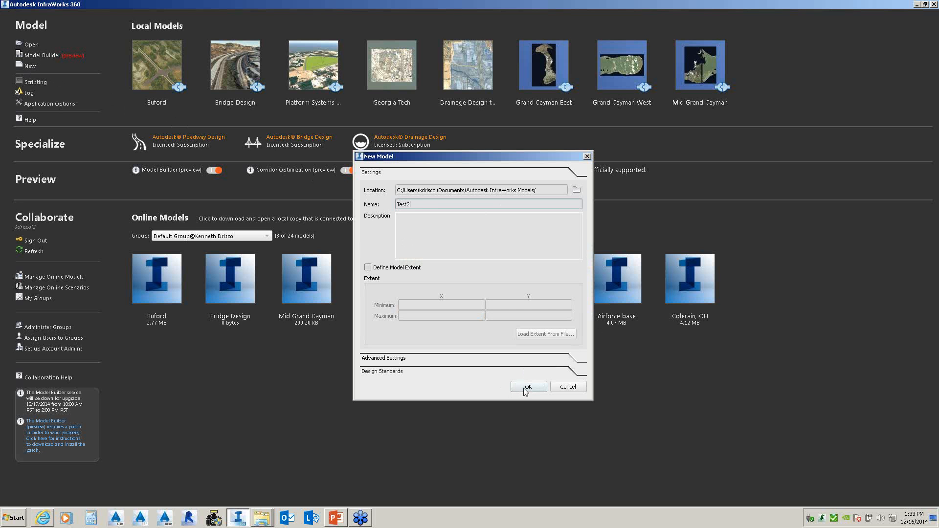
- In Explorer, go to the Aerial Photos folder under infraworks_overview_demo_en_us_data
mouse_move(264, 522)
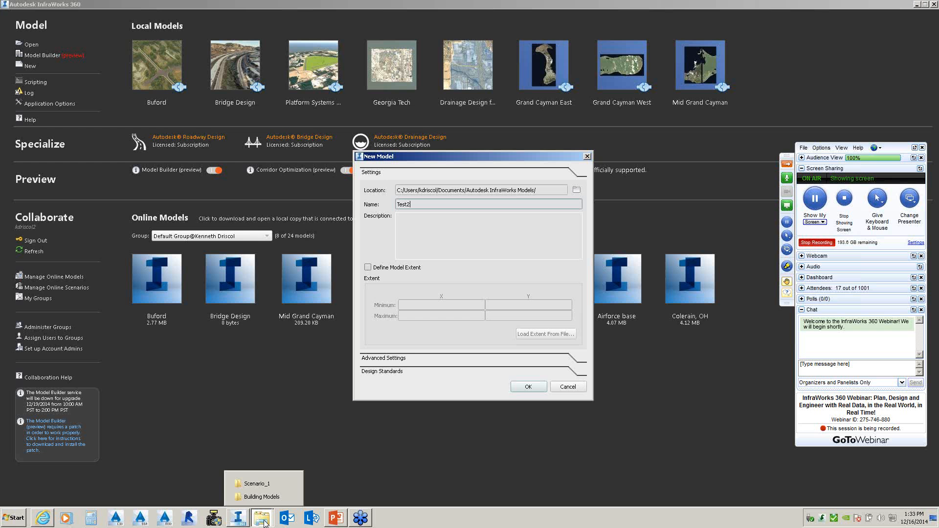
left_click(267, 497)
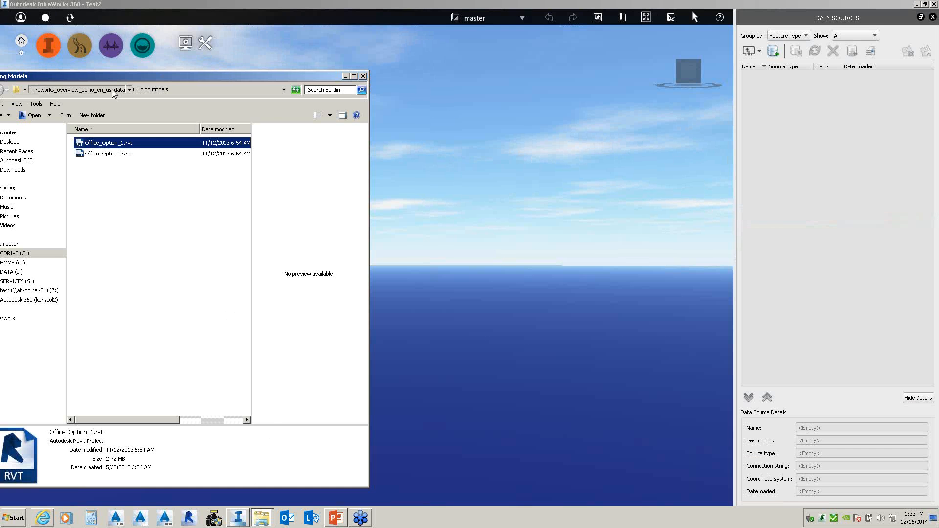
left_click(113, 91)
double_click(107, 164)
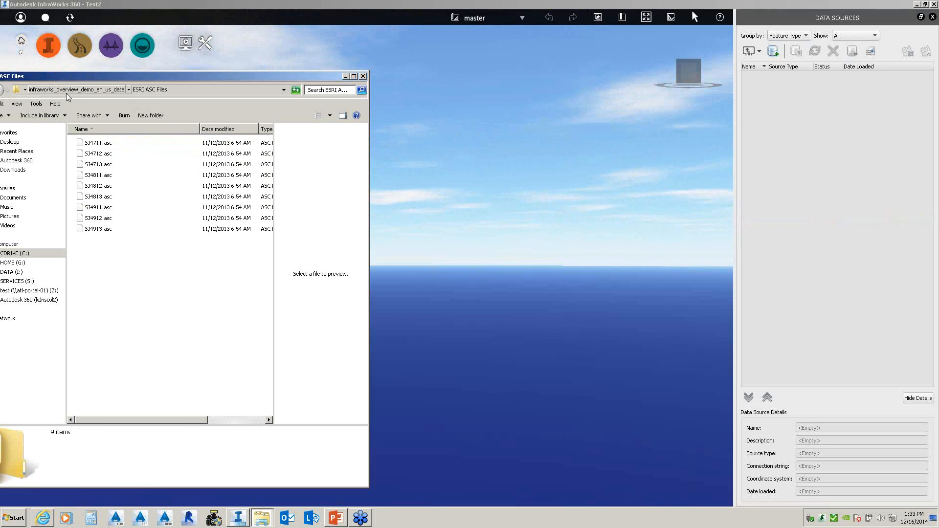
left_click(122, 91)
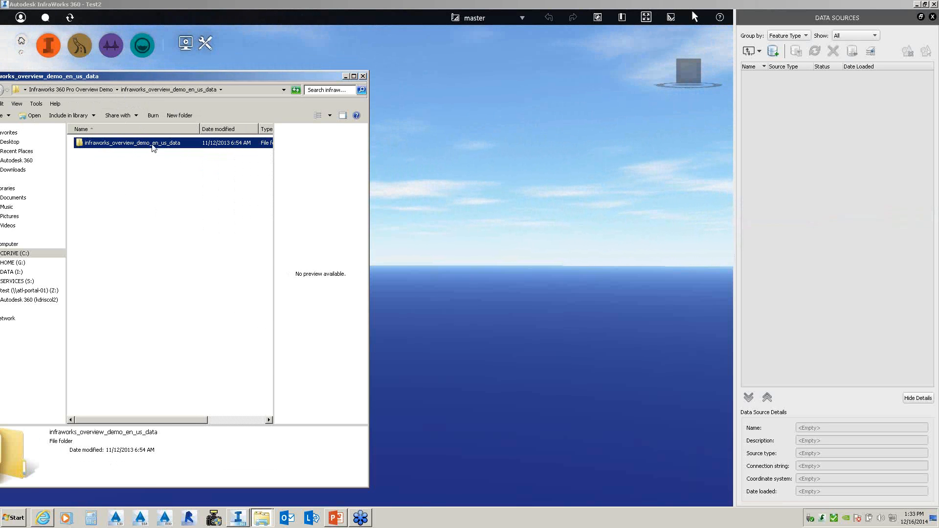
double_click(153, 145)
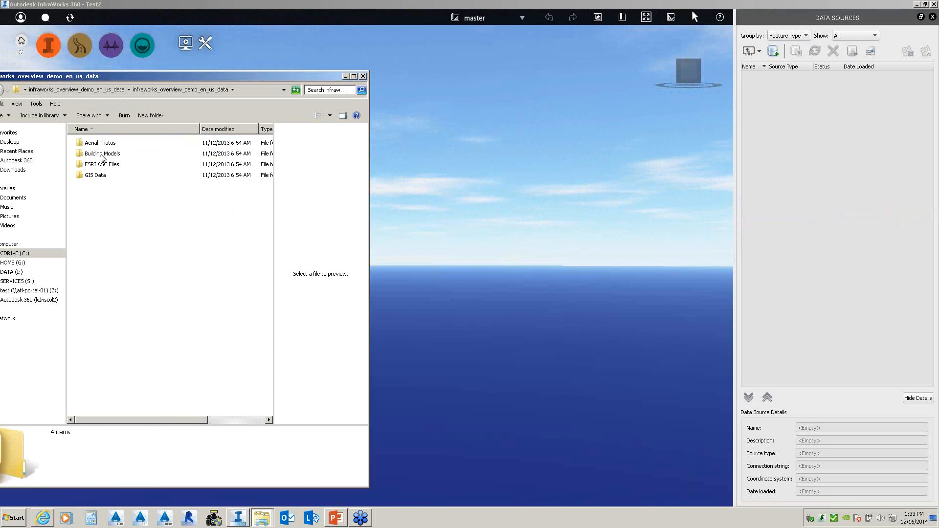
double_click(104, 145)
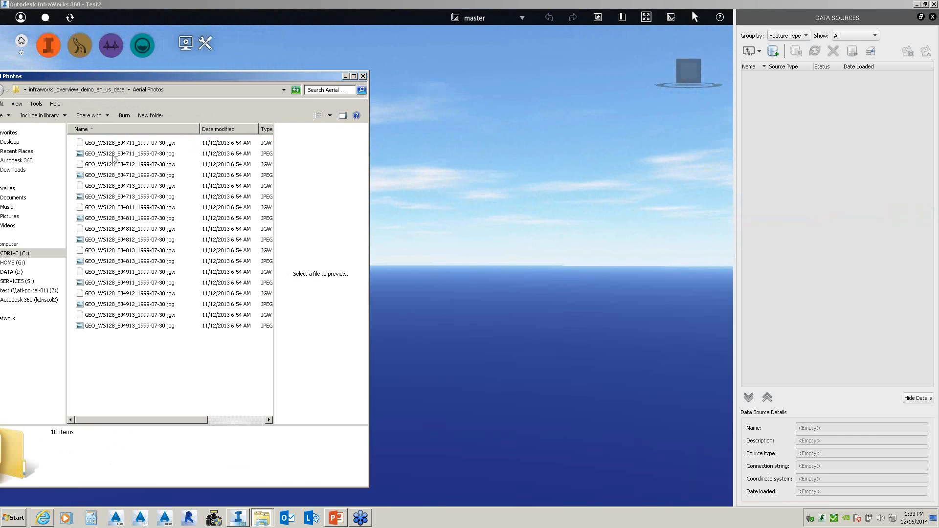
- Select all 18 aerial photo files and drag them into the Test2 model
left_click(116, 144)
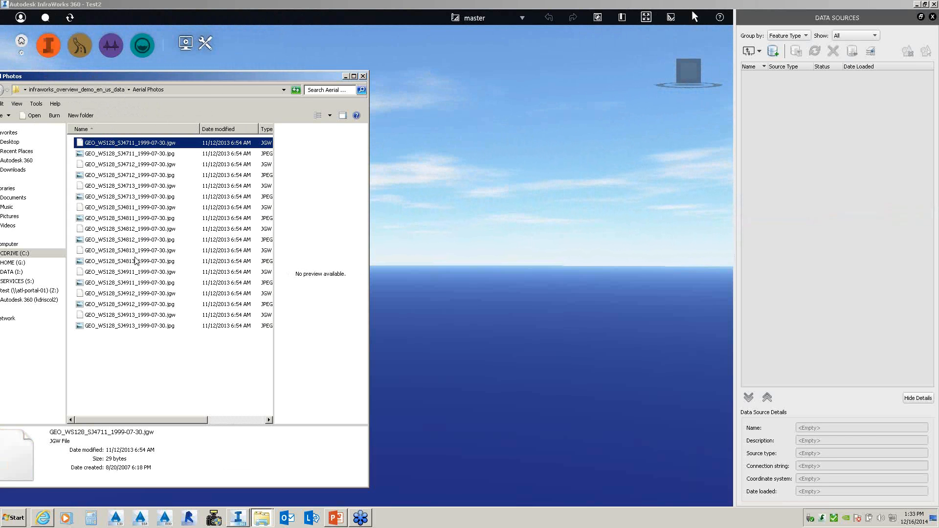
left_click(129, 328, "shift")
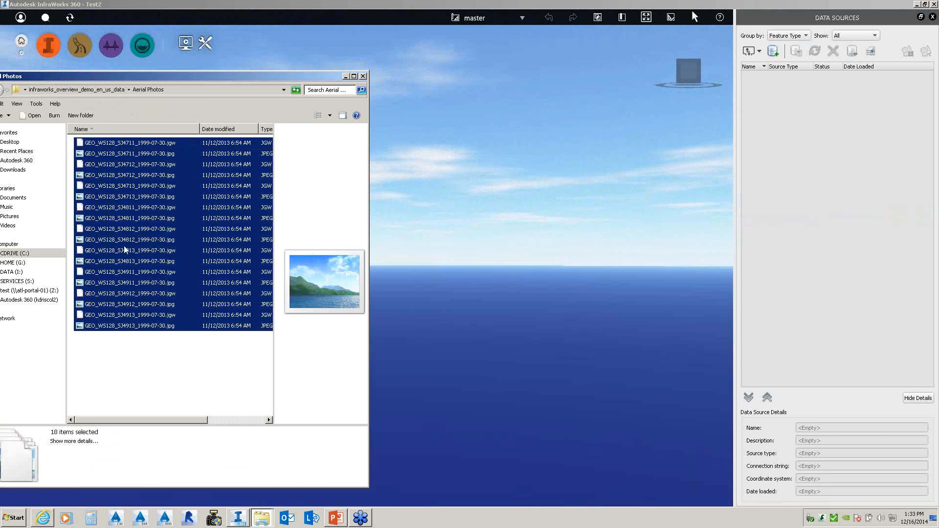
left_click_drag(129, 247, 549, 217)
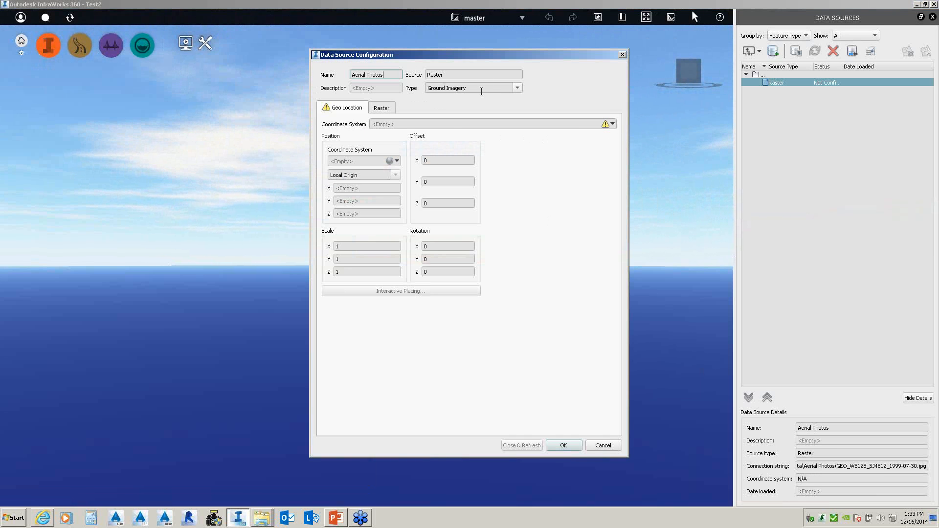
- Search 'british', set the raster to BritishNatGrid and process it
left_click(613, 124)
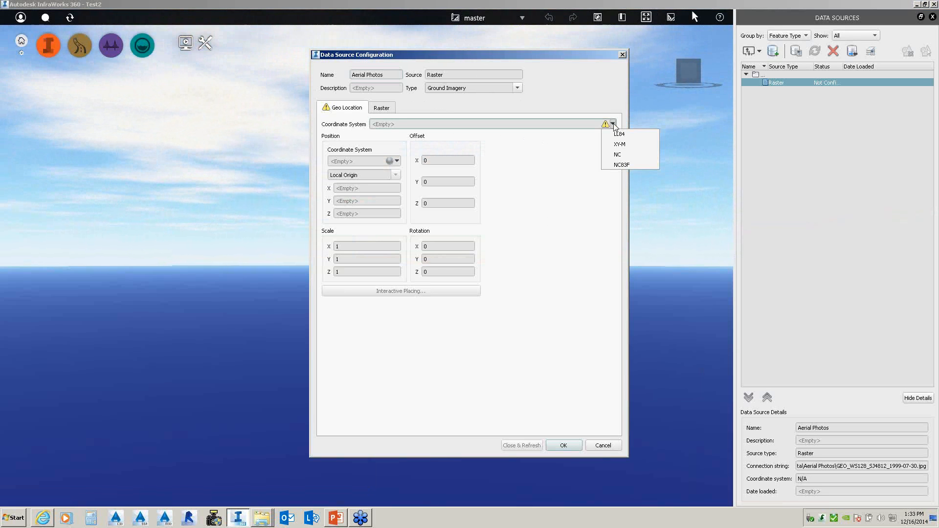
left_click(472, 124)
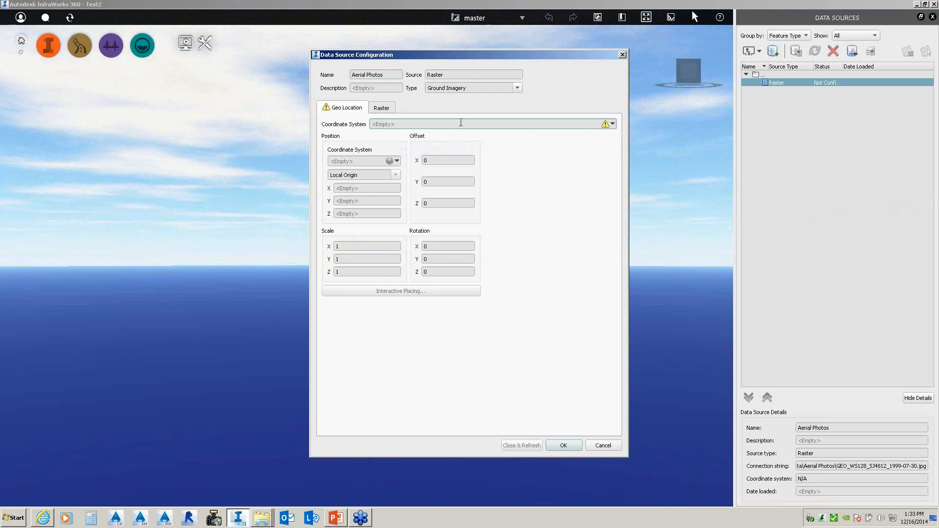
type("brit")
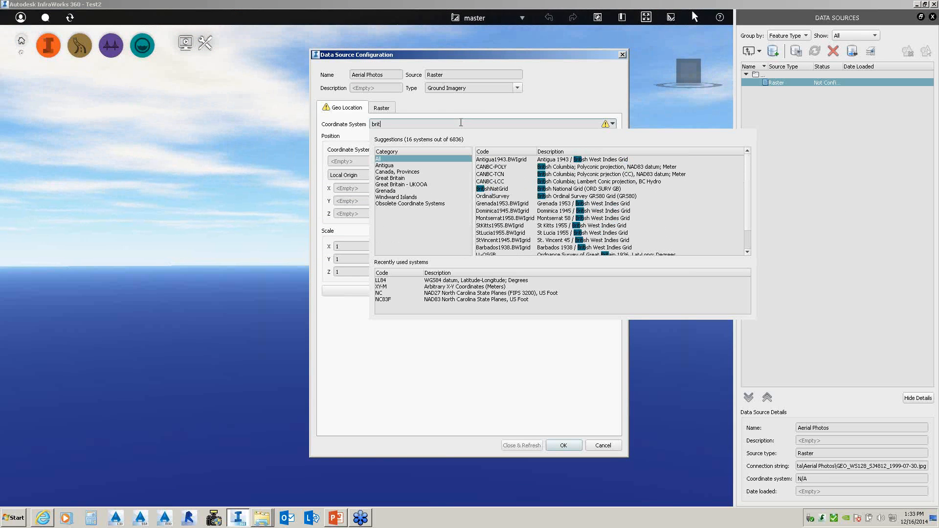
type("is")
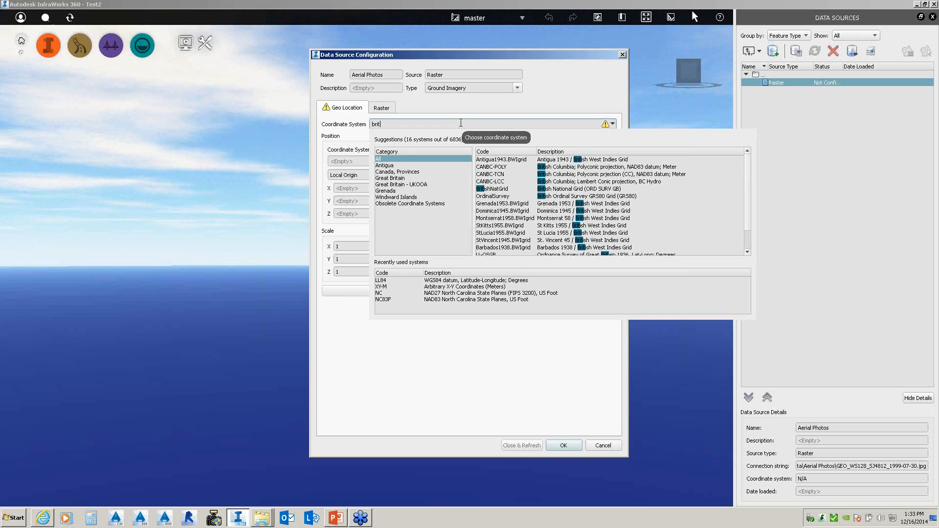
type("h")
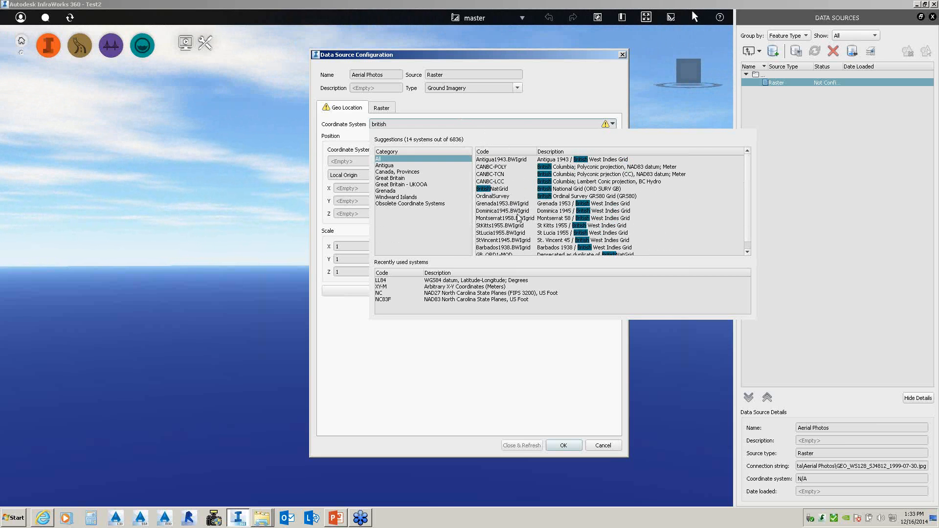
left_click(501, 190)
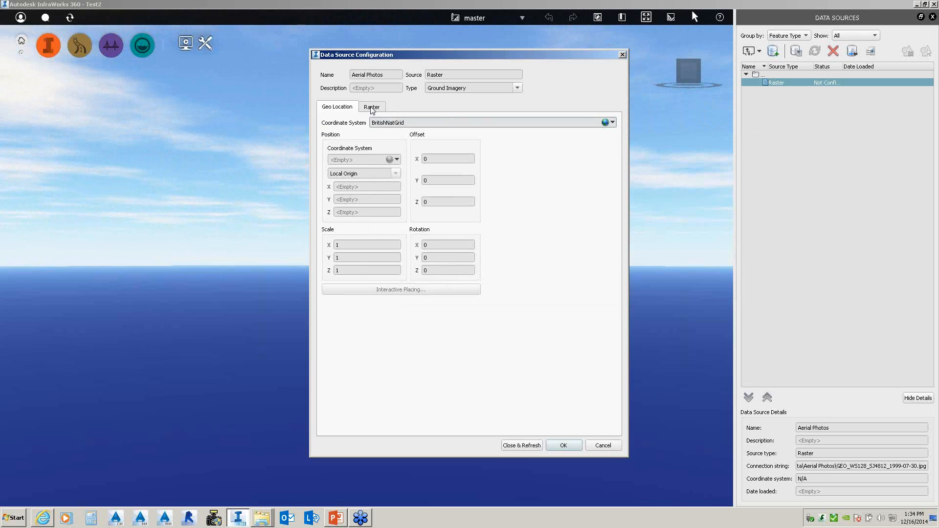
left_click(522, 445)
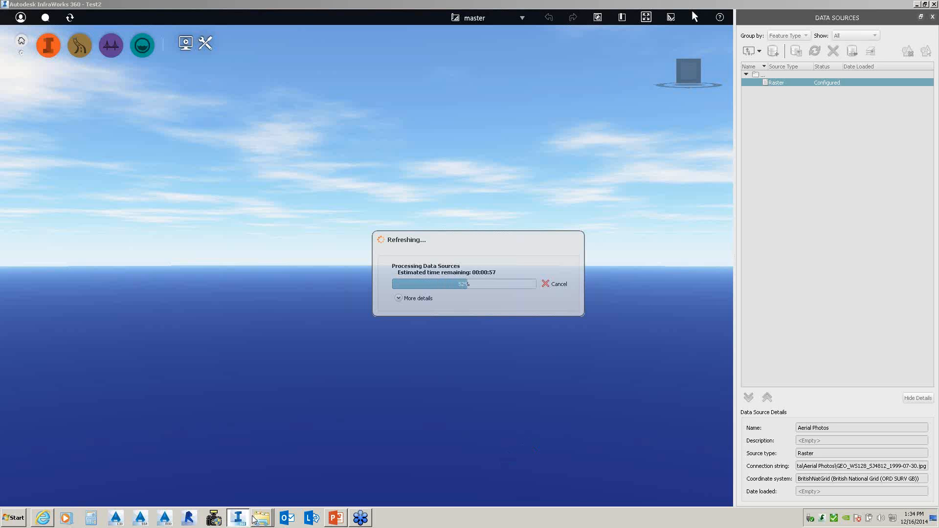
- Select all nine .asc files from SJ4711.asc in ESRI ASC Files, then minimize the window
mouse_move(256, 520)
left_click(286, 496)
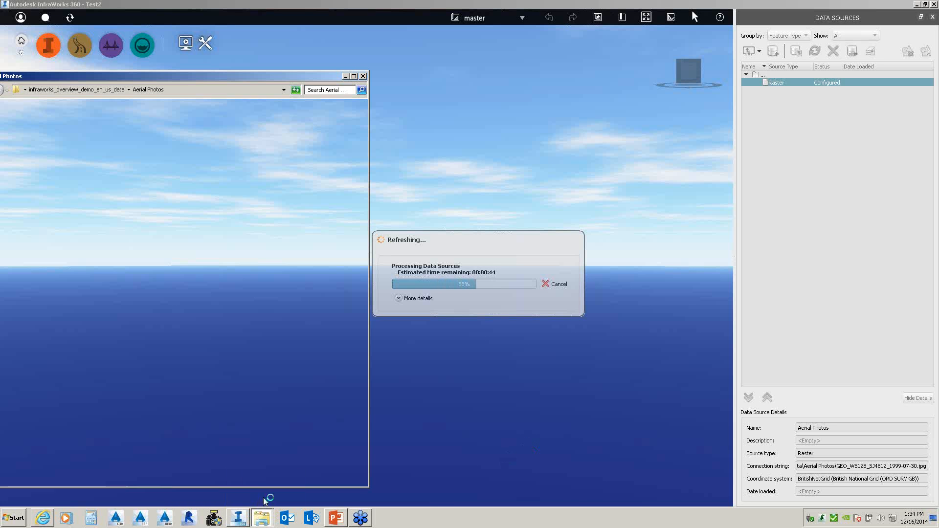
left_click(76, 90)
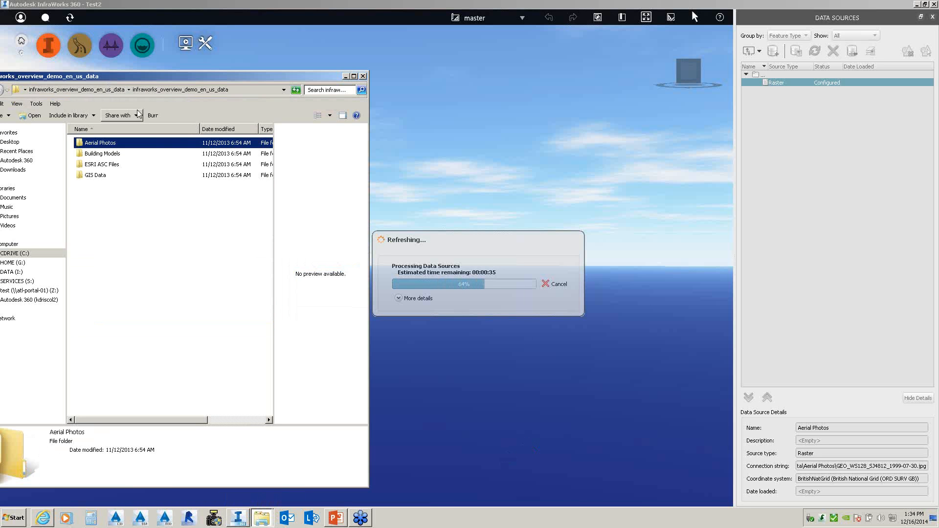
double_click(111, 165)
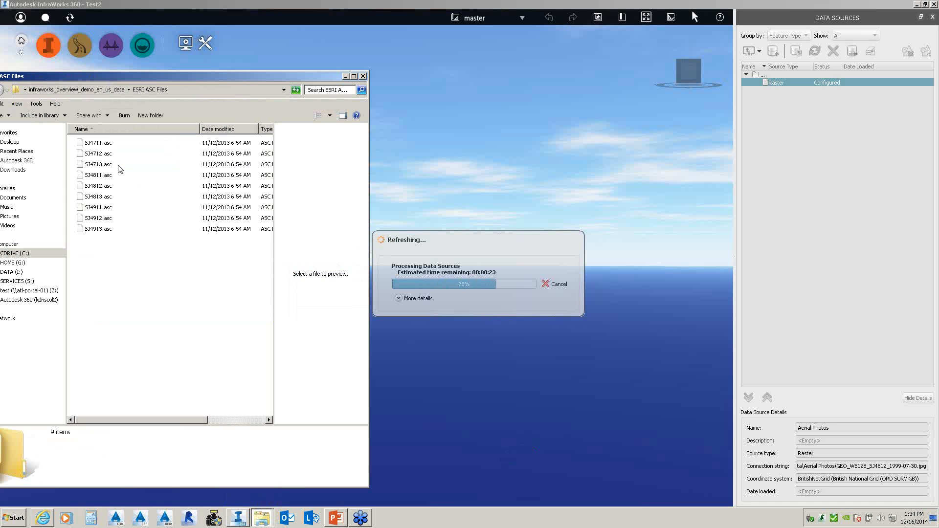
left_click(101, 147)
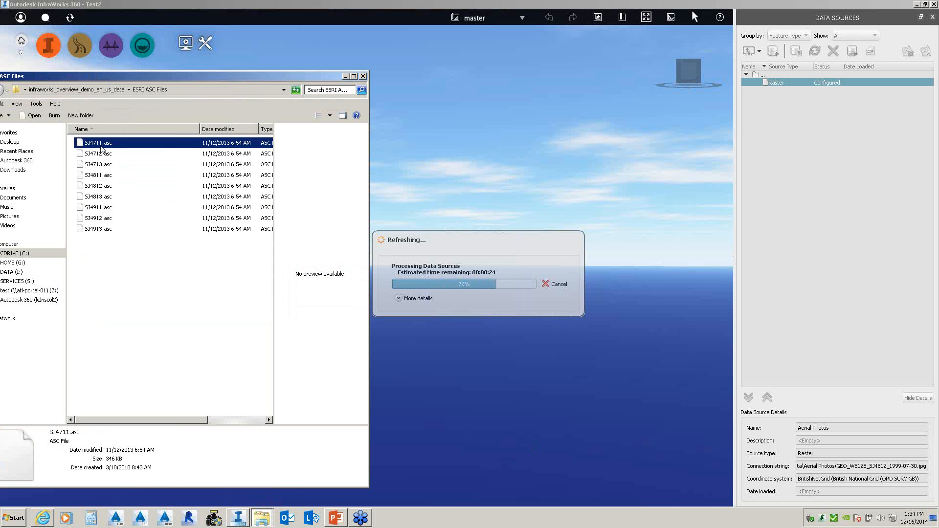
left_click(107, 229, "shift")
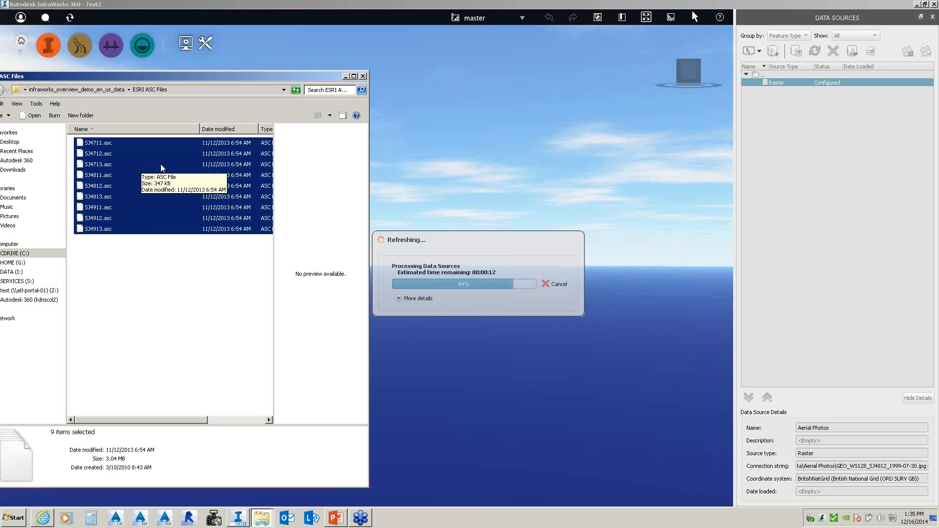
left_click(345, 77)
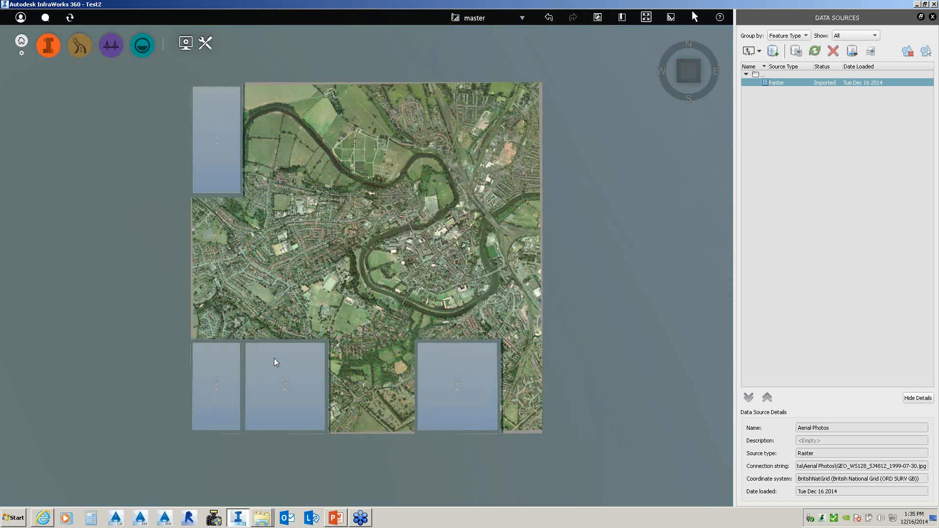
scroll(382, 302, "up", 1)
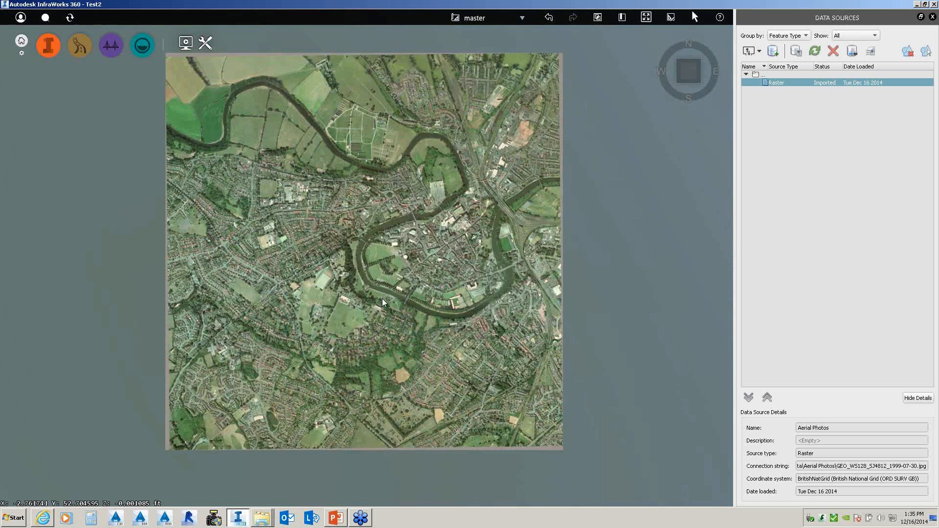
scroll(383, 298, "up", 5)
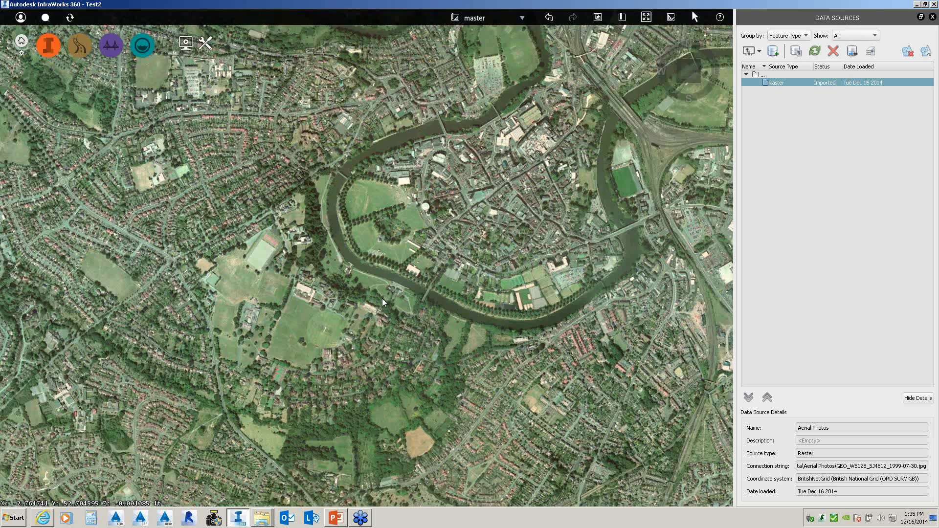
middle_click_drag(383, 298, 404, 184)
scroll(393, 219, "down", 2)
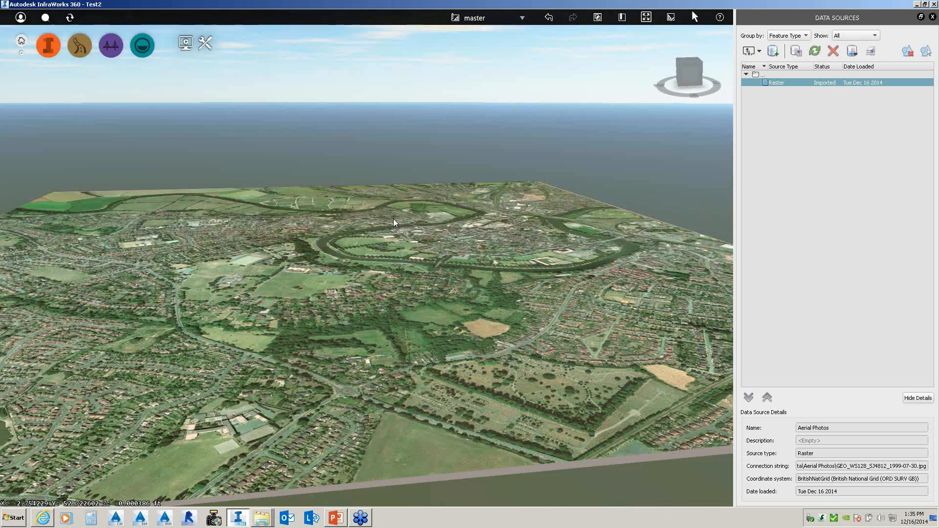
left_click_drag(393, 218, 375, 269)
scroll(375, 269, "down", 5)
scroll(375, 270, "down", 3)
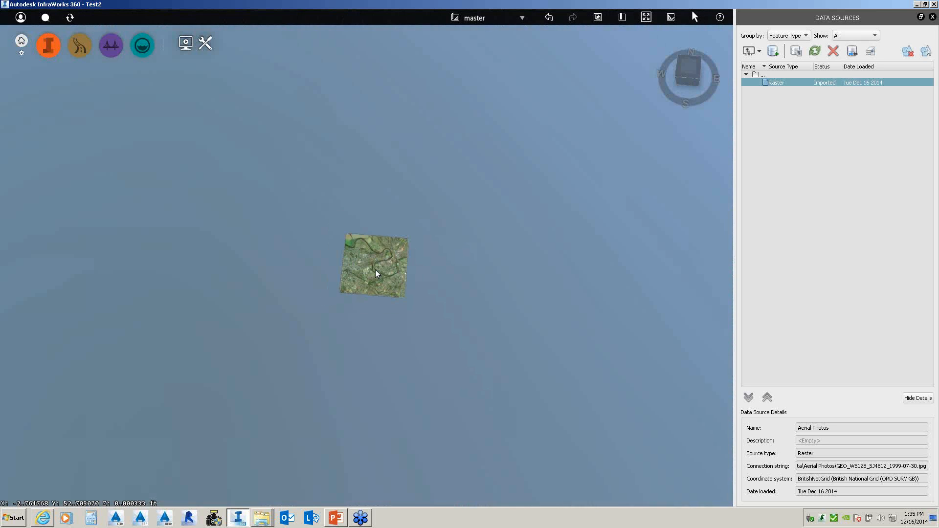
scroll(375, 270, "down", 4)
scroll(375, 272, "down", 5)
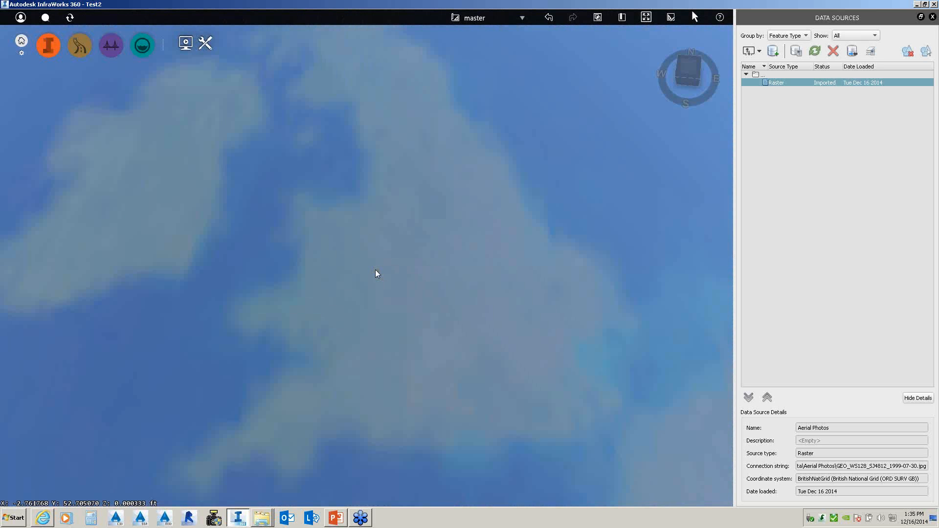
scroll(375, 270, "down", 1)
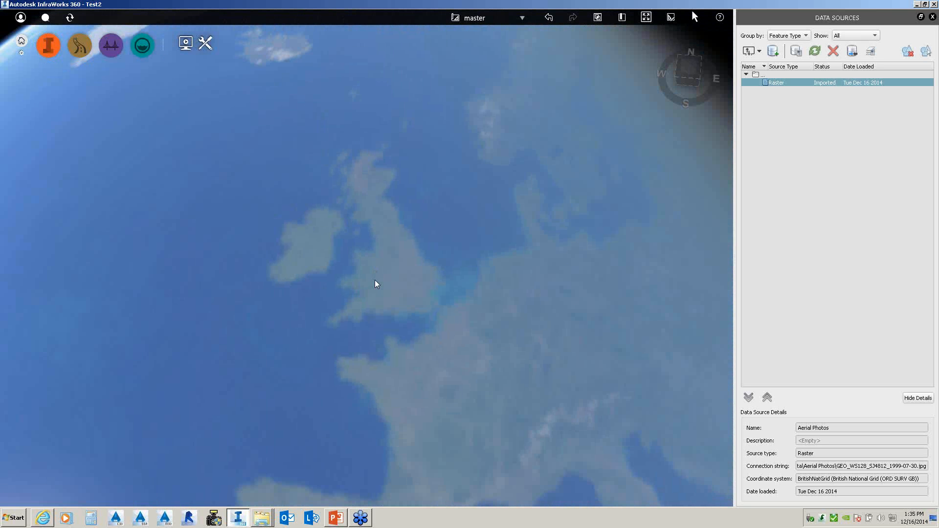
scroll(375, 280, "up", 5)
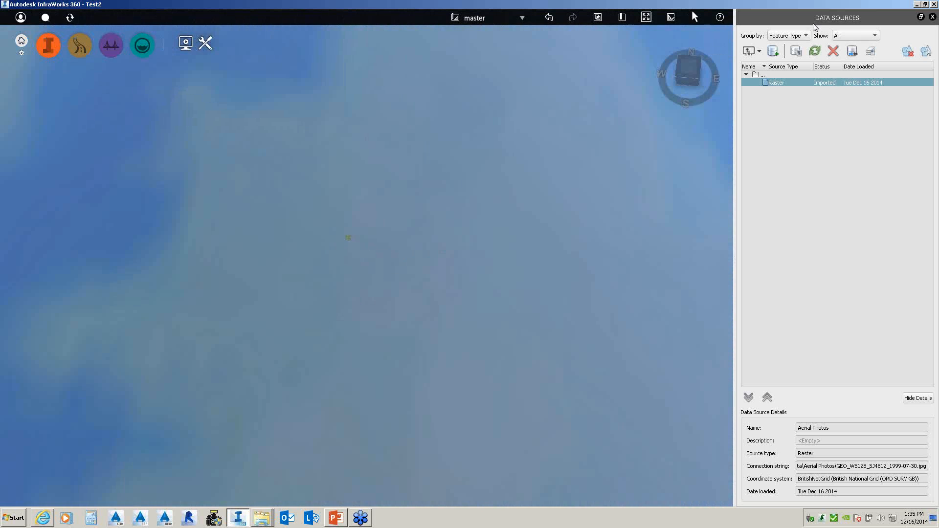
- Switch to a top-down view, then drag the nine selected .asc files into the model
left_click(689, 66)
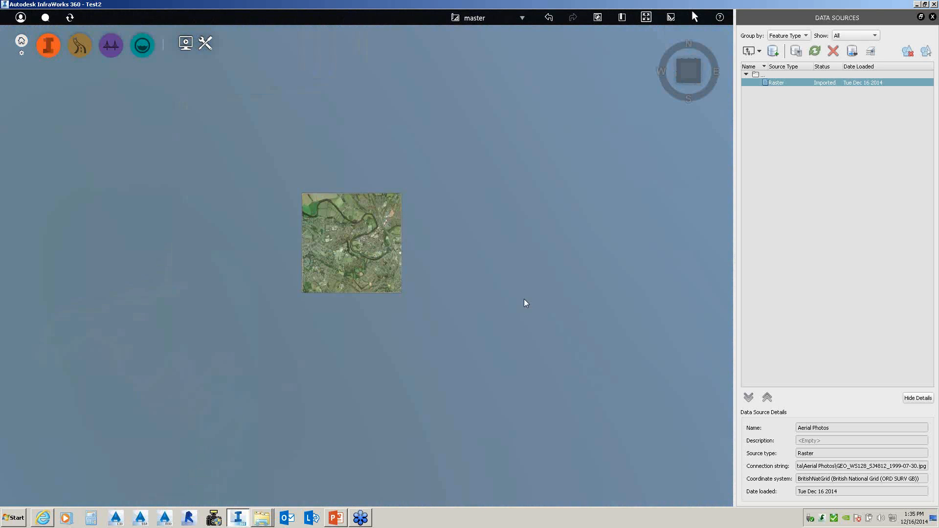
left_click(261, 518)
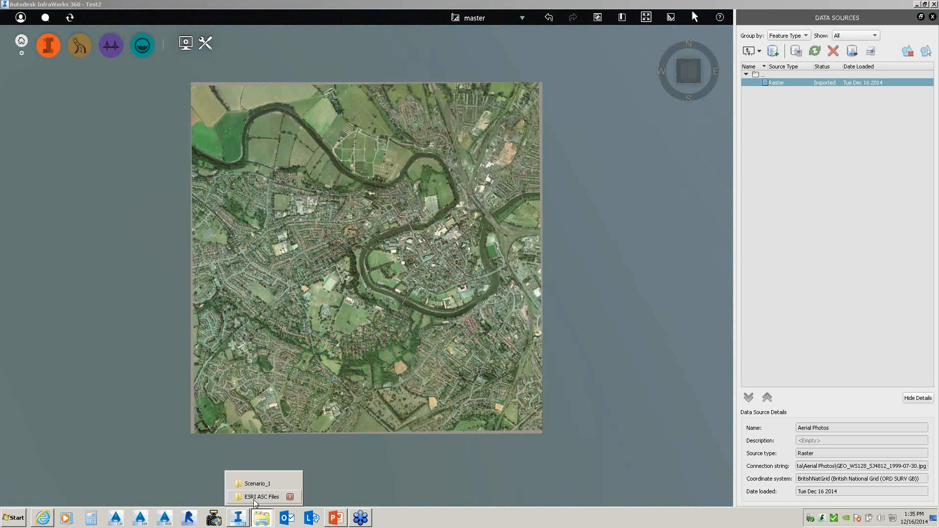
left_click(255, 498)
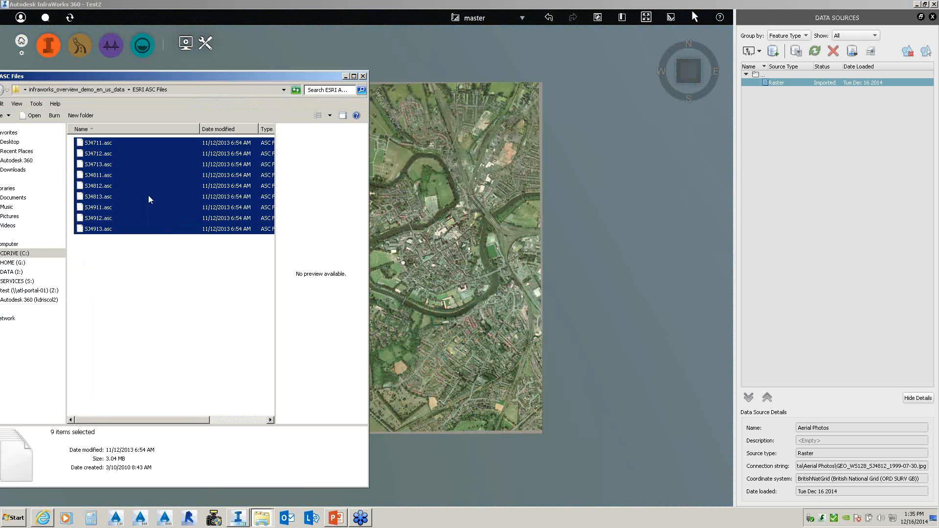
left_click_drag(149, 196, 476, 177)
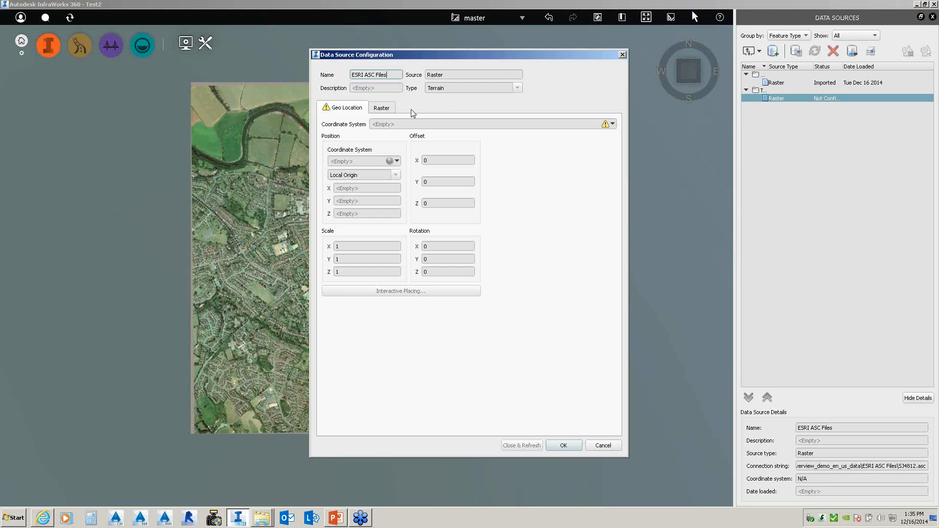
- Set the ESRI ASC terrain to BritishNatGrid and import it with Close & Refresh
left_click(613, 124)
left_click(627, 135)
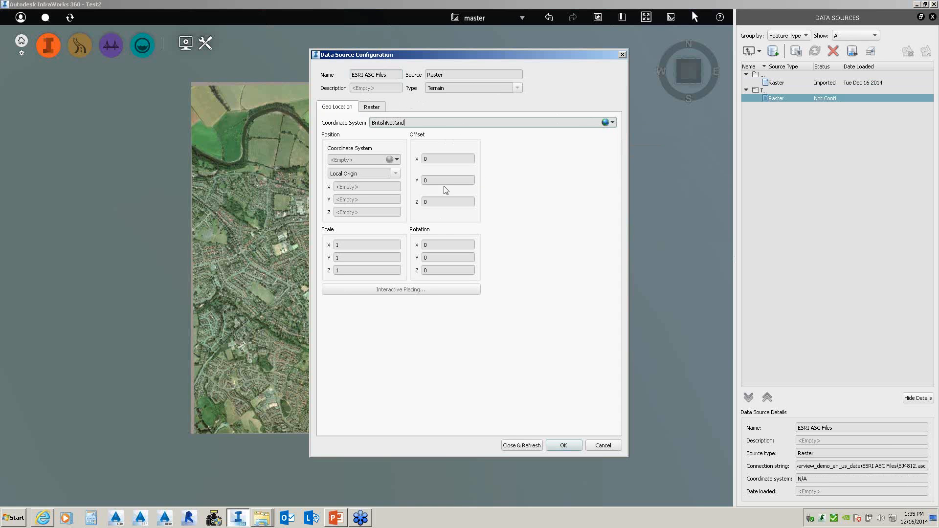
left_click(519, 445)
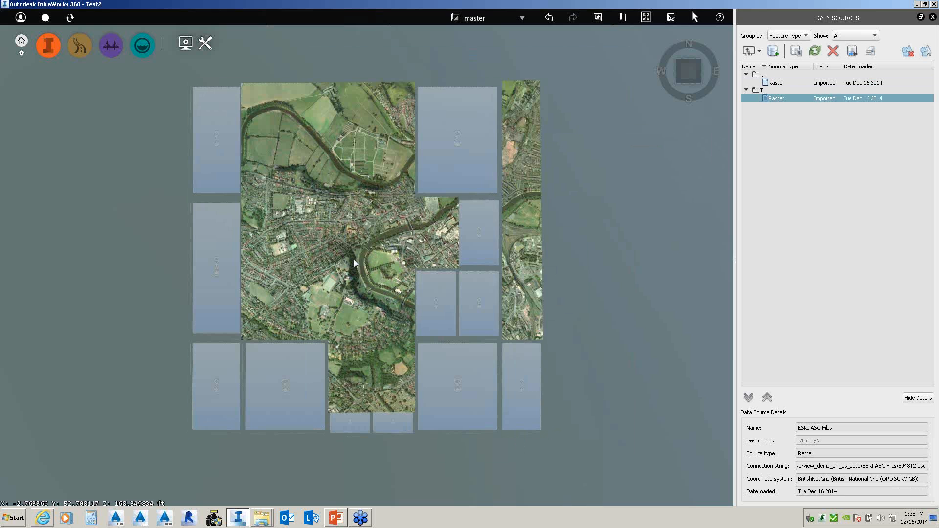
- Tilt, zoom and orbit to view the aerial photo draped across the terrain's fields
scroll(353, 260, "up", 4)
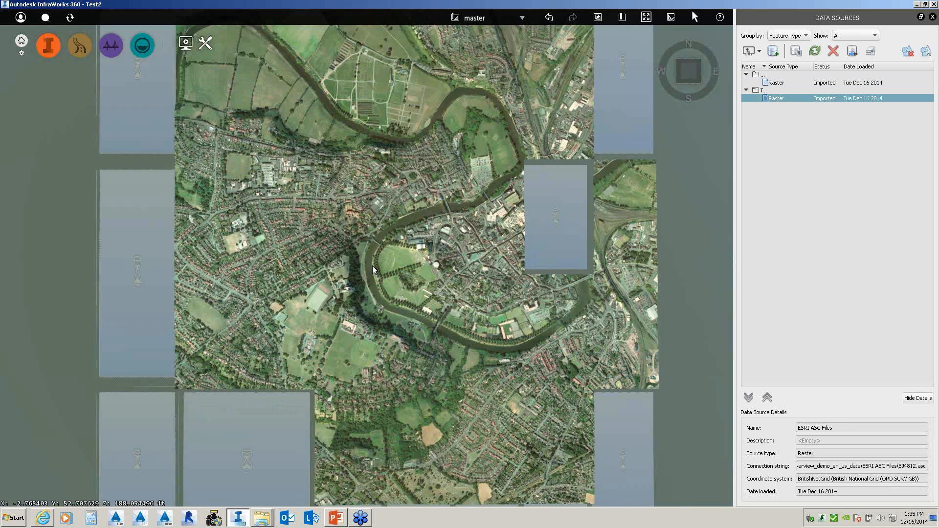
left_click_drag(372, 313, 374, 172)
scroll(361, 318, "up", 2)
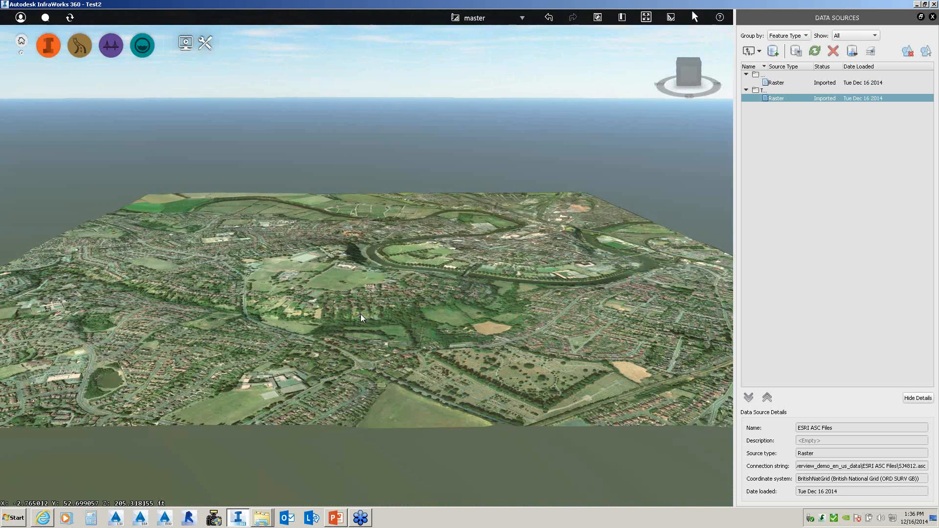
scroll(361, 318, "up", 4)
left_click_drag(316, 301, 283, 309)
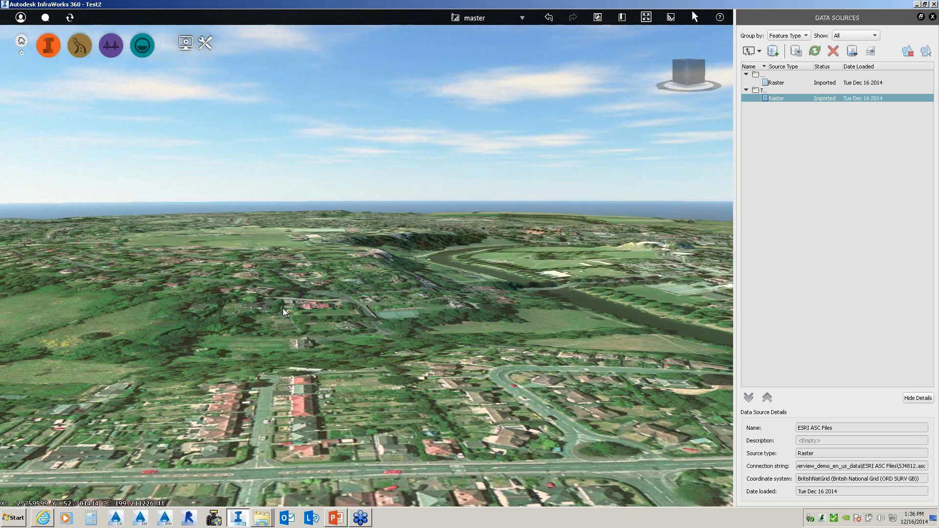
scroll(282, 308, "down", 2)
scroll(323, 310, "down", 3)
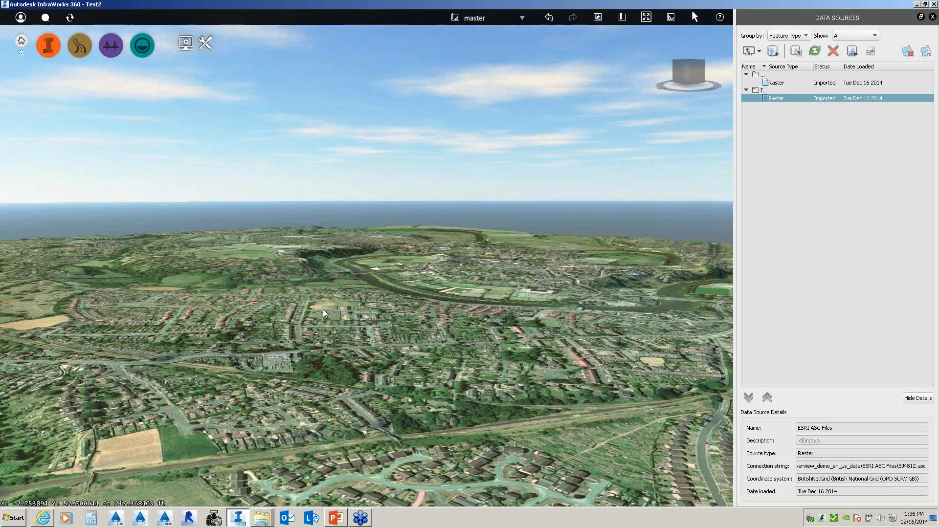
scroll(323, 309, "down", 3)
left_click_drag(323, 310, 399, 311)
- Rotate the terrain back near upright and list the importable data source types
scroll(400, 311, "down", 4)
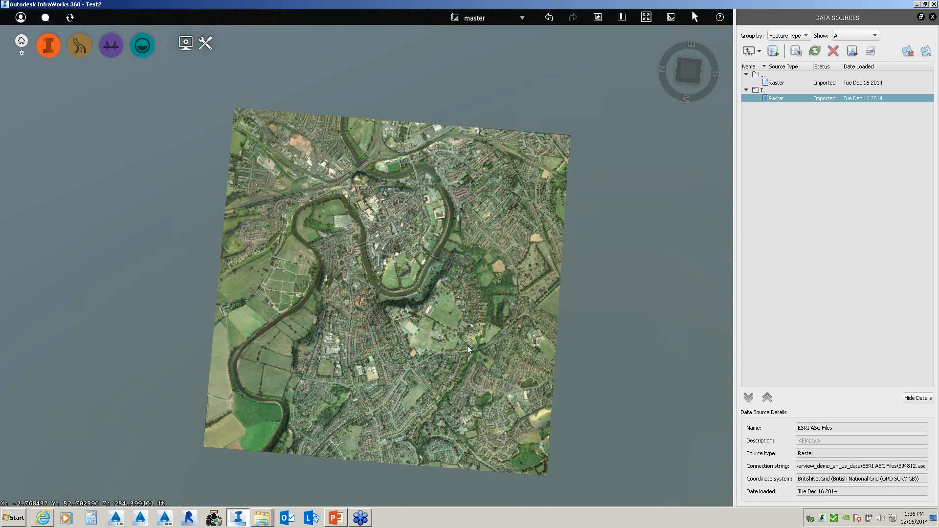
left_click_drag(468, 345, 457, 356)
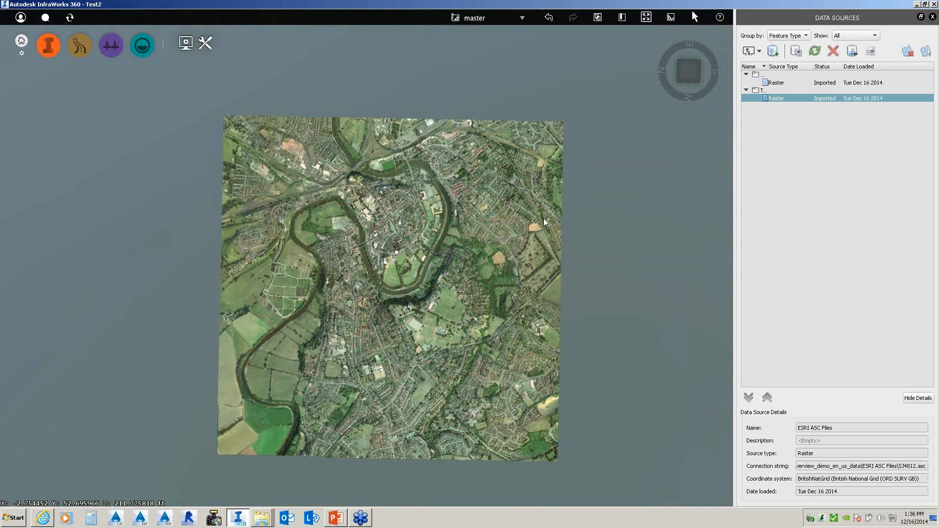
left_click_drag(546, 265, 535, 292)
scroll(437, 265, "up", 2)
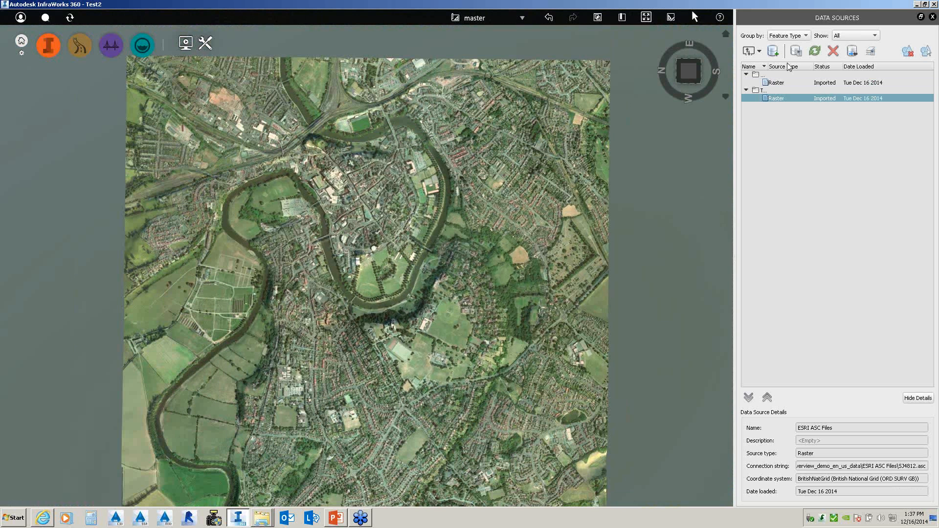
left_click(759, 50)
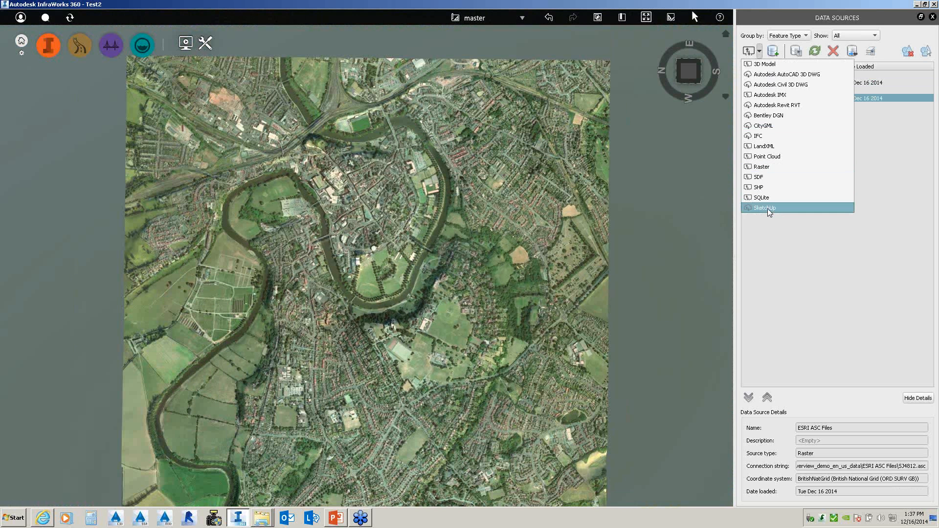